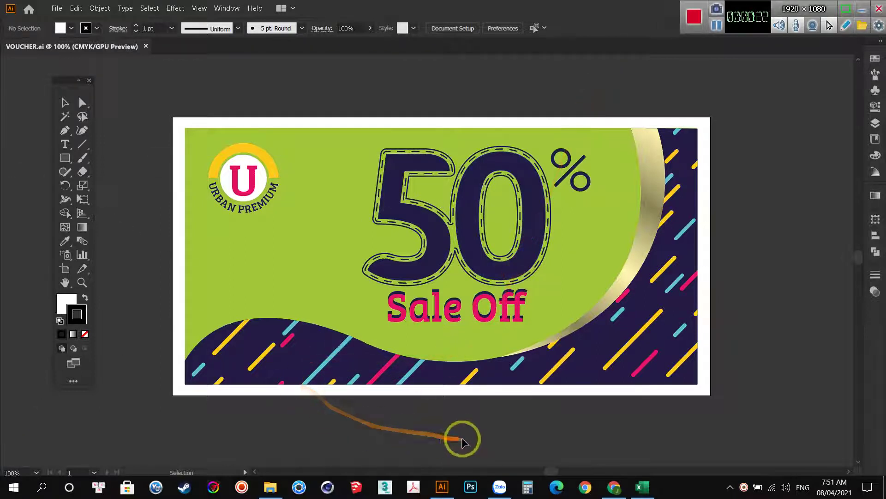
Create a new landscape A4 print document (297 × 210 mm) named Untitled-1.
key("h")
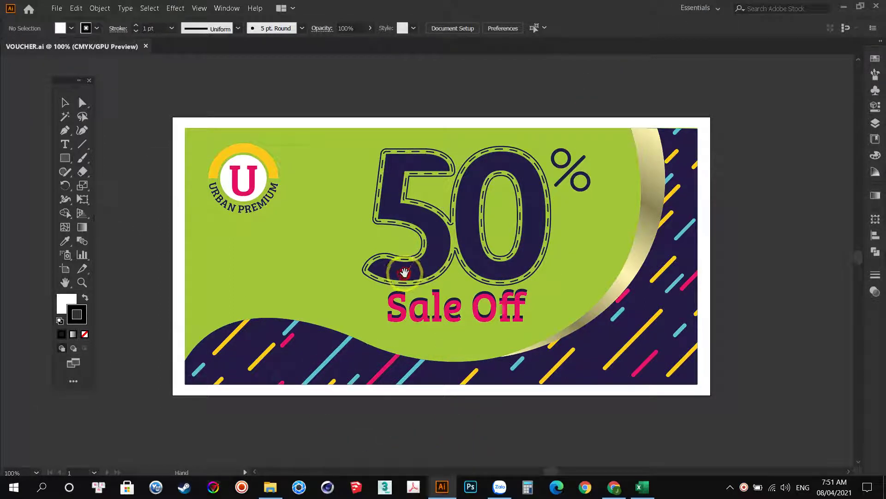
left_click_drag(649, 260, 591, 226)
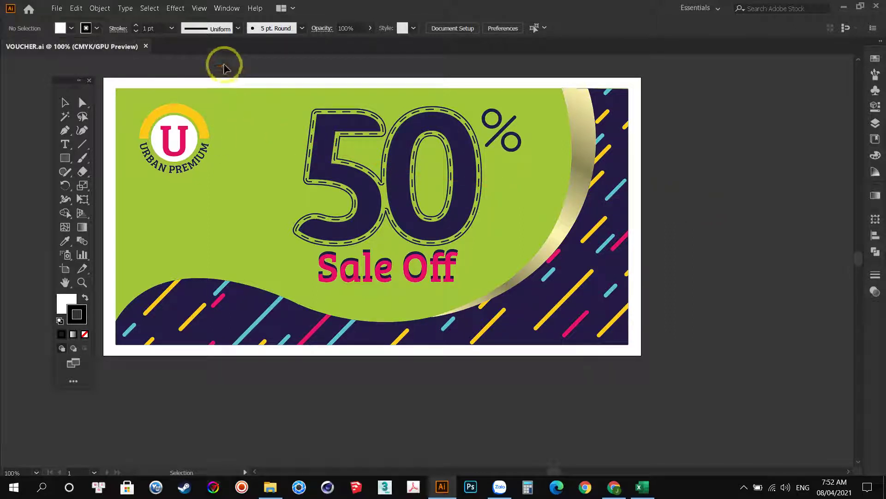
right_click(238, 50)
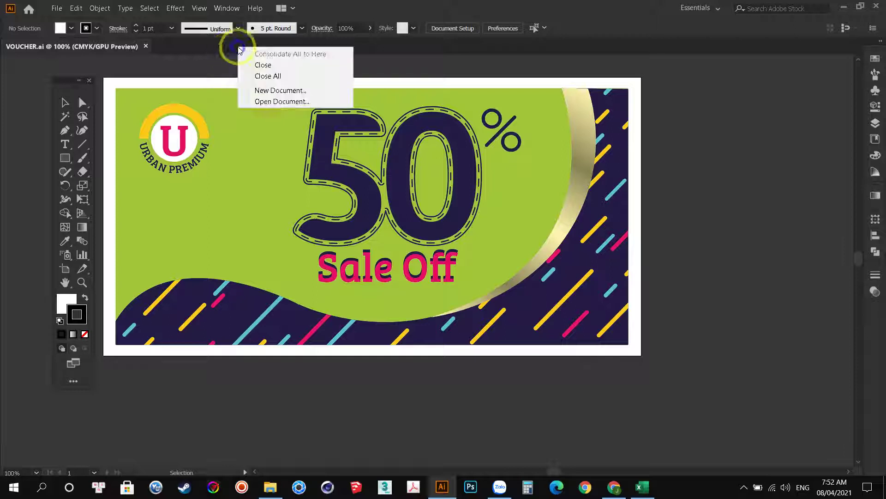
left_click(273, 88)
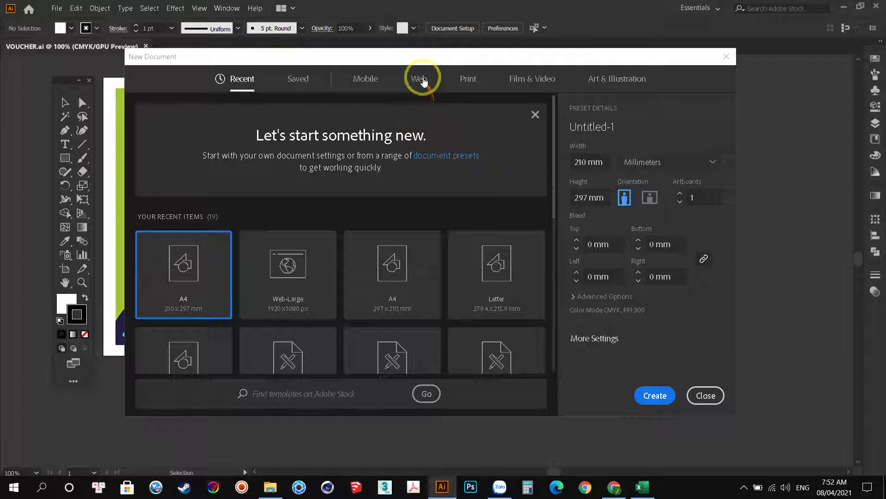
left_click(475, 83)
left_click(289, 192)
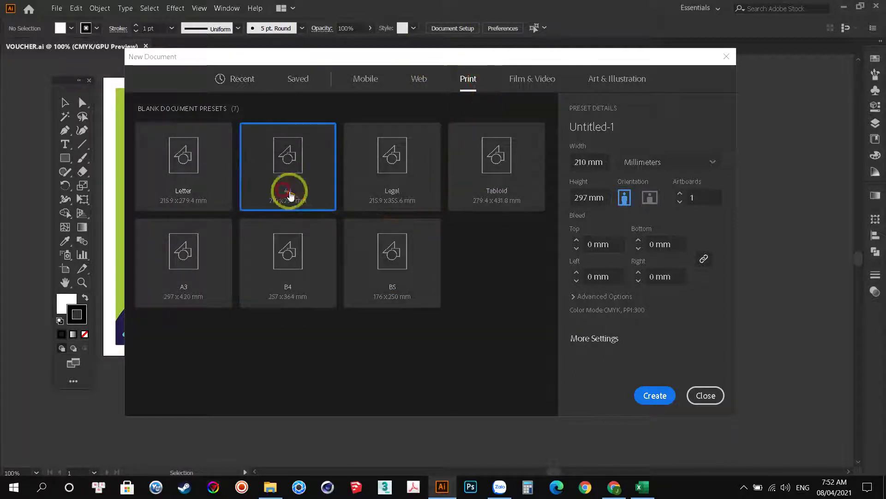
left_click(650, 198)
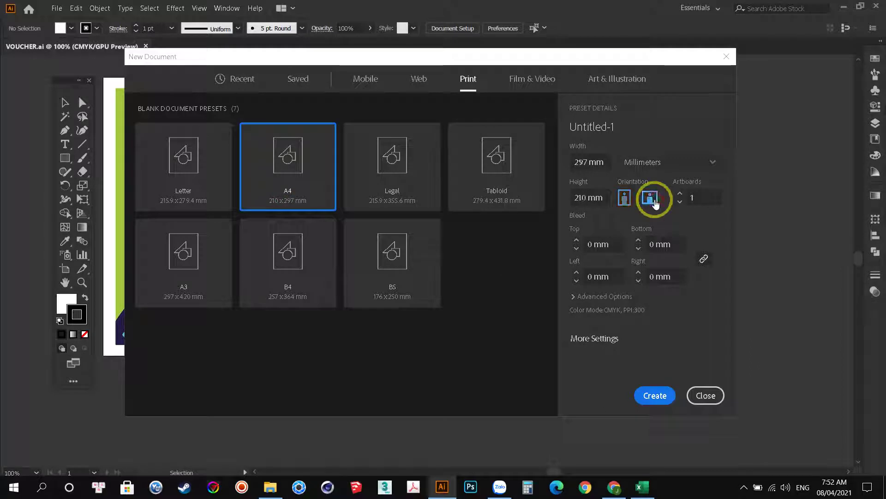
left_click_drag(497, 59, 405, 92)
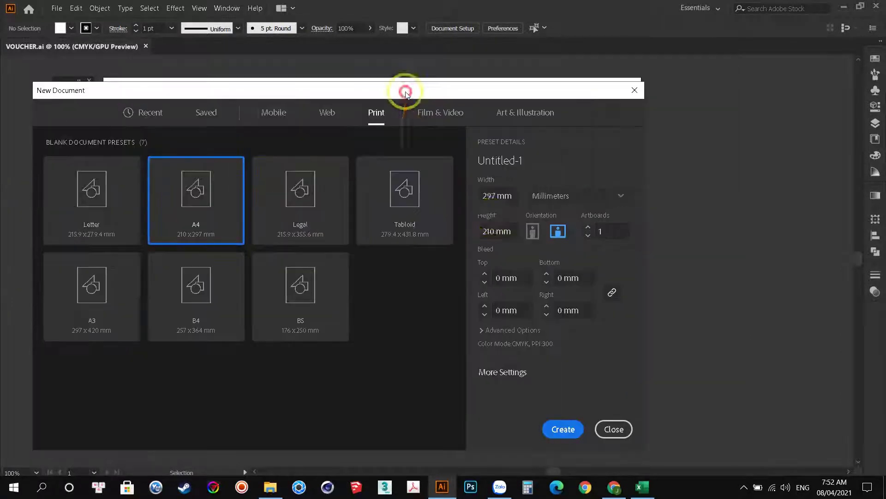
mouse_move(425, 88)
left_mouse_down()
mouse_move(491, 77)
mouse_move(494, 97)
left_mouse_up()
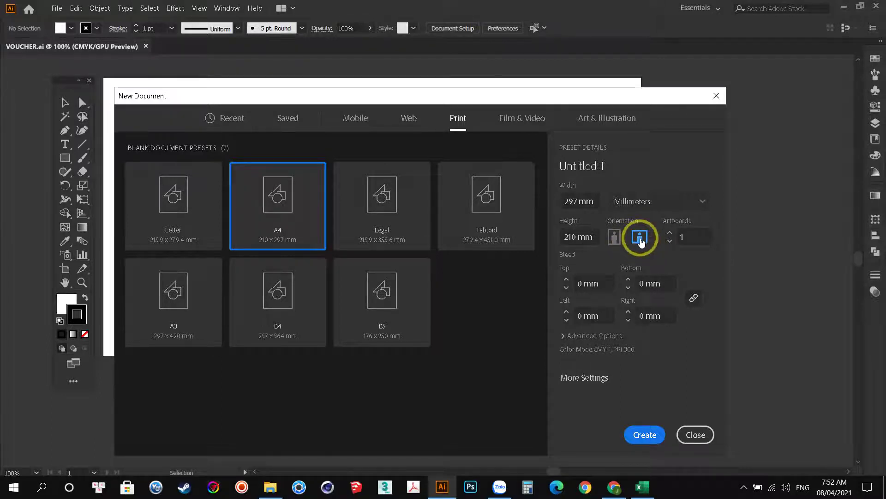
mouse_move(479, 91)
left_mouse_down()
mouse_move(510, 182)
mouse_move(396, 99)
left_mouse_up()
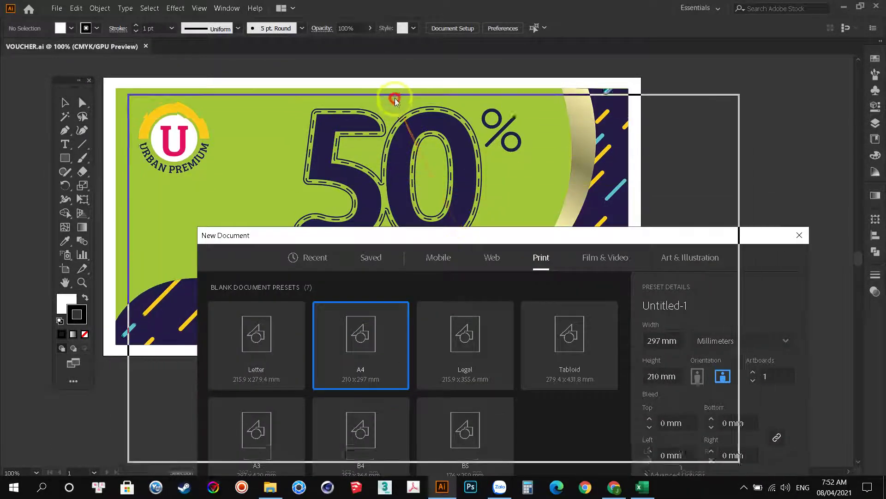
left_click_drag(395, 100, 379, 87)
left_click(646, 431)
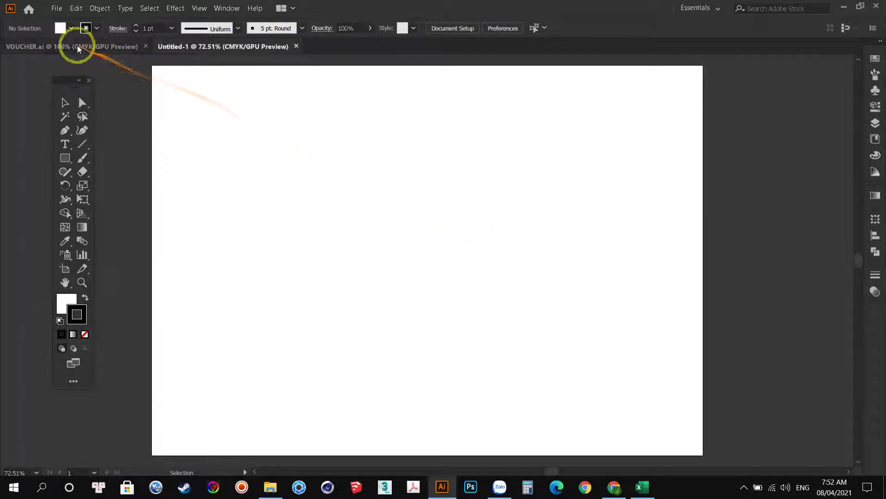
Place the VOUCHER 200x100mm-01 image as a linked file.
left_click(55, 8)
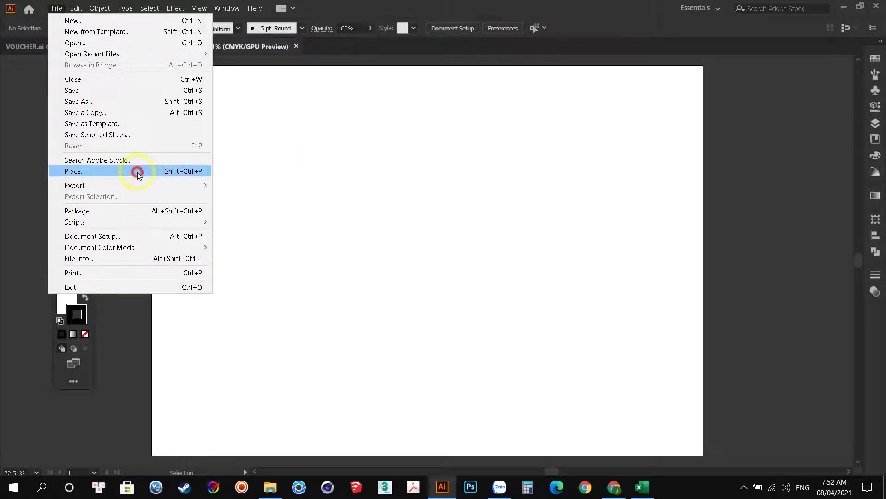
left_click(135, 172)
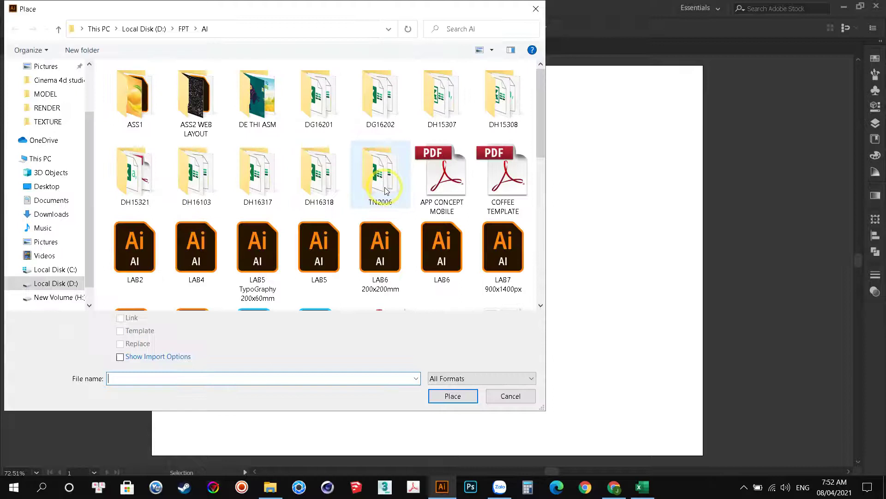
scroll(386, 191, "down", 5)
scroll(386, 190, "down", 3)
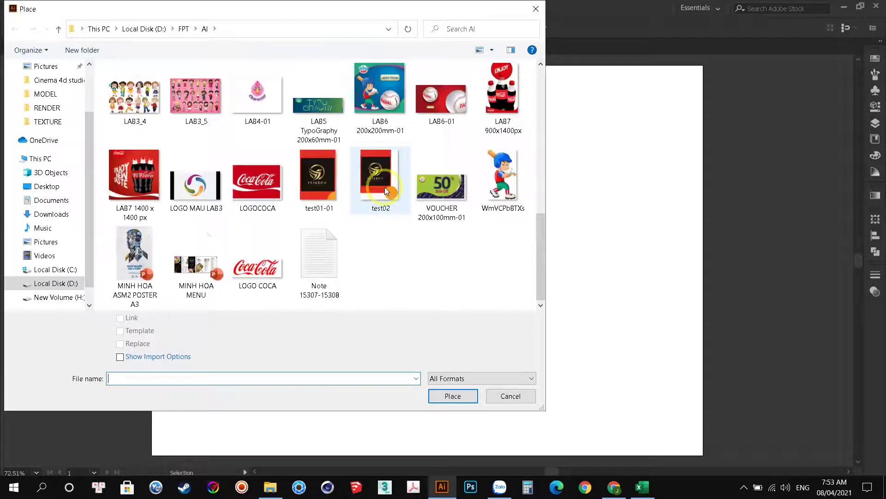
left_click(434, 196)
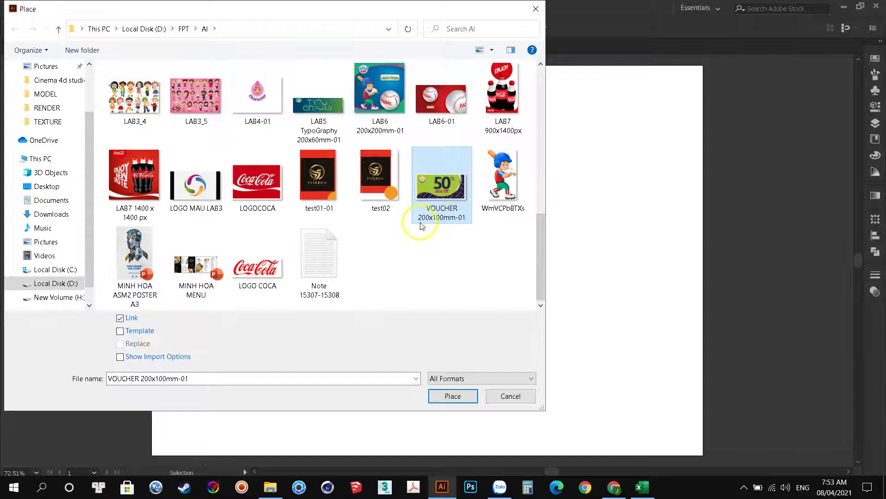
left_click(457, 396)
Drop the voucher artwork onto the artboard and position it at the top.
left_click(231, 172)
mouse_move(423, 267)
left_mouse_down()
mouse_move(600, 273)
mouse_move(502, 252)
mouse_move(452, 230)
left_mouse_up()
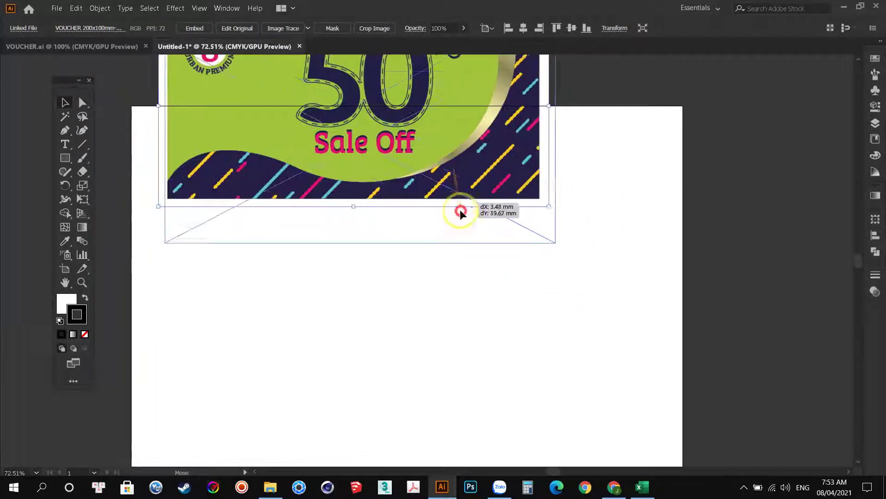
left_click_drag(453, 229, 448, 229)
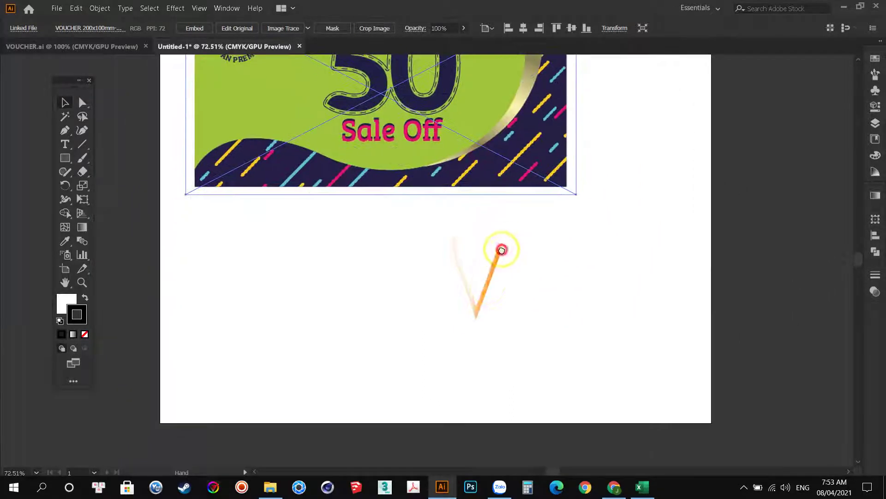
left_click(472, 231)
scroll(475, 277, "up", 2)
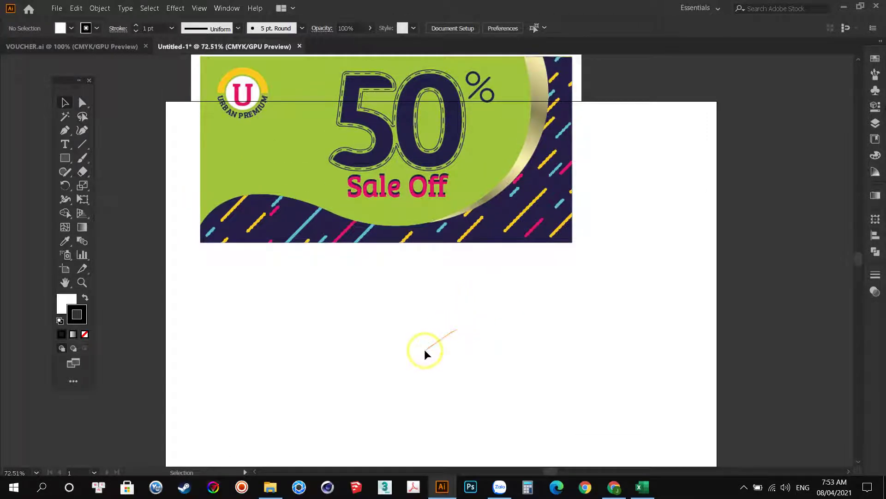
scroll(455, 324, "down", 2)
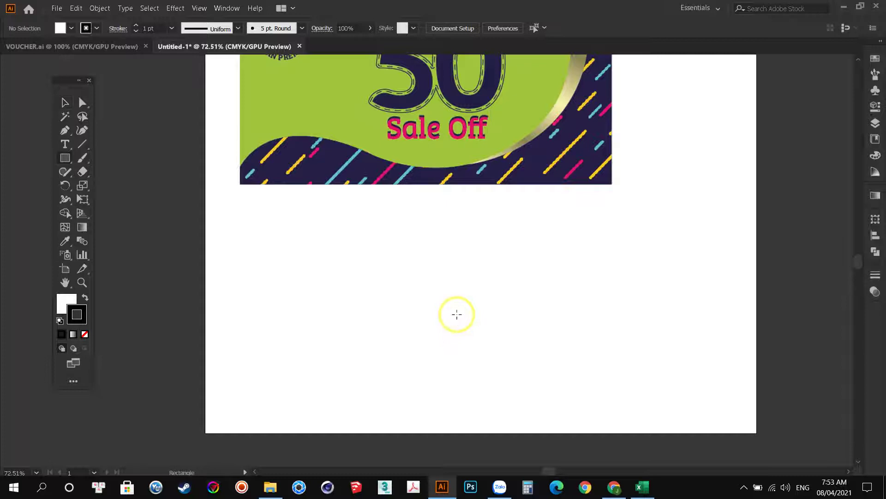
Draw a 200 × 100 mm rectangle on the artboard.
left_click(69, 160)
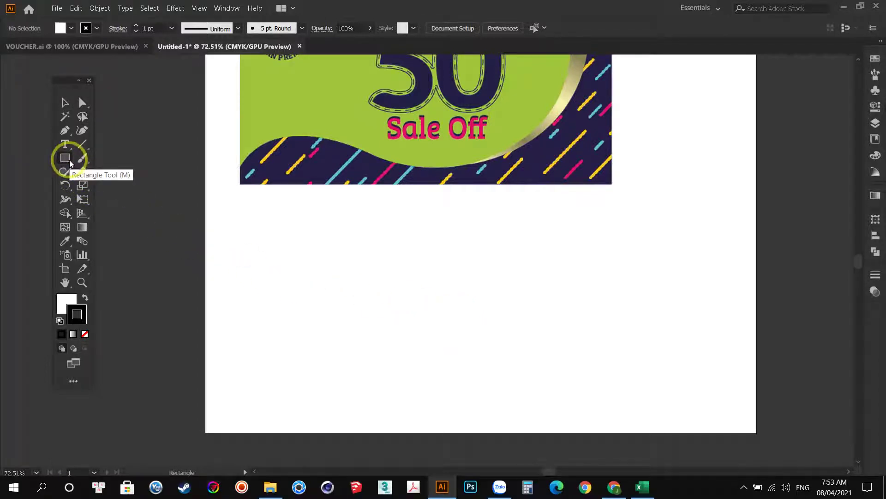
left_click(356, 252)
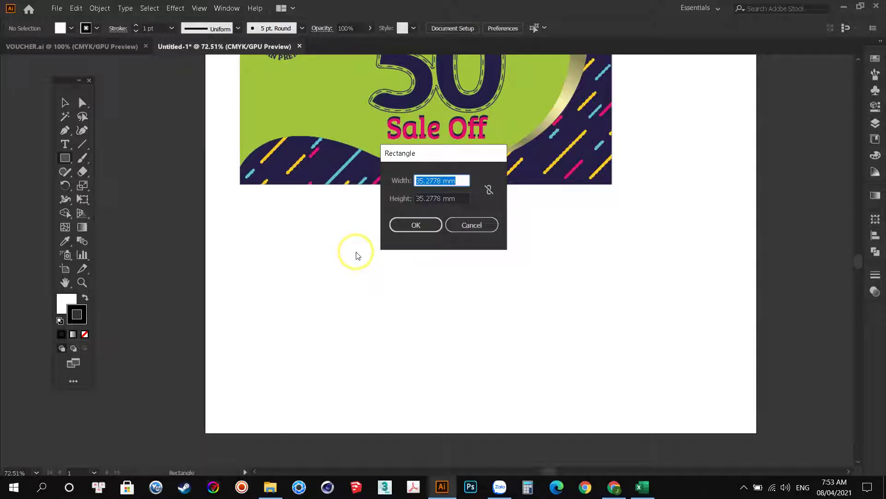
type("200")
key("Tab")
type("100")
key("Return")
Move the rectangle below the voucher image, with both in view.
key("v")
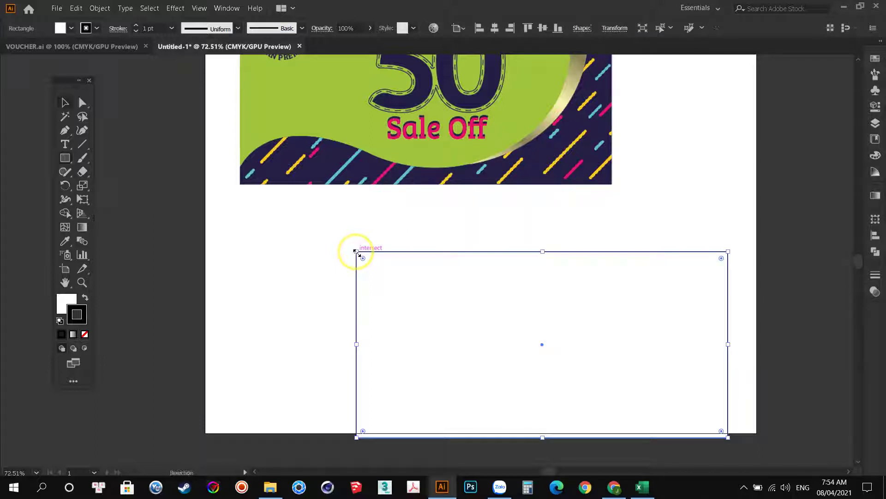
left_click_drag(462, 303, 348, 247)
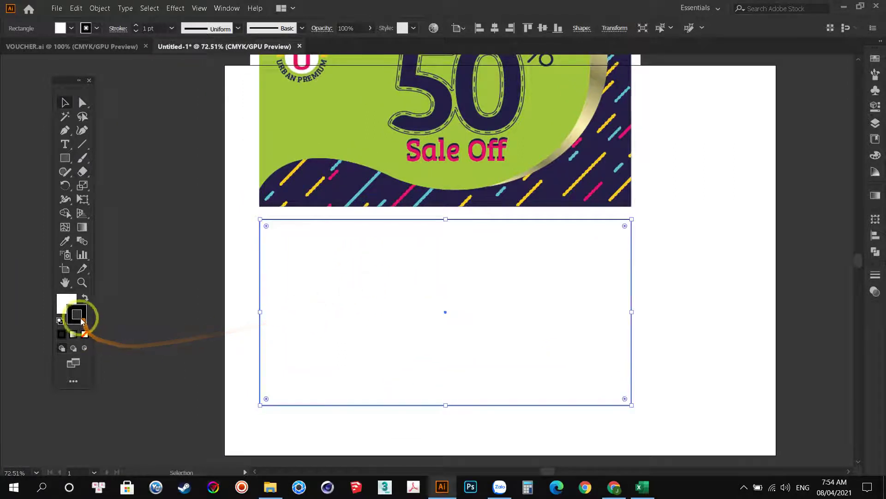
mouse_move(265, 275)
left_mouse_down()
mouse_move(256, 296)
mouse_move(210, 281)
mouse_move(187, 257)
left_mouse_up()
left_click_drag(208, 198, 206, 219)
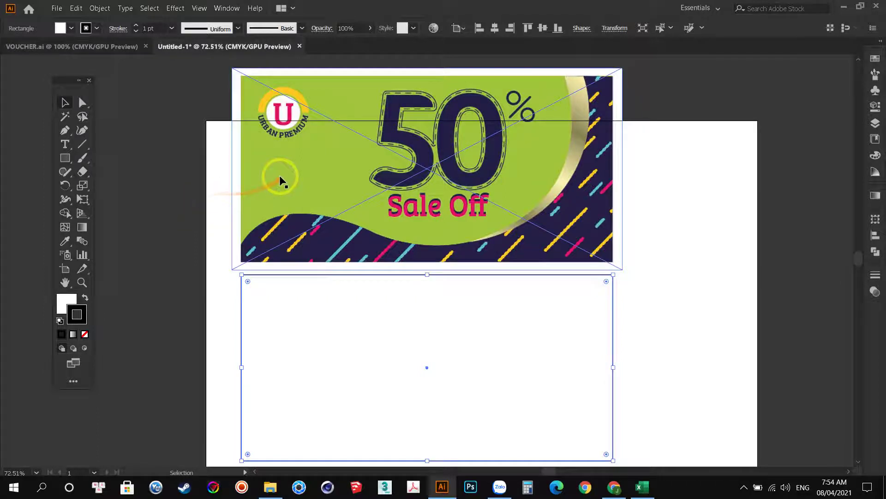
left_click_drag(187, 306, 219, 261)
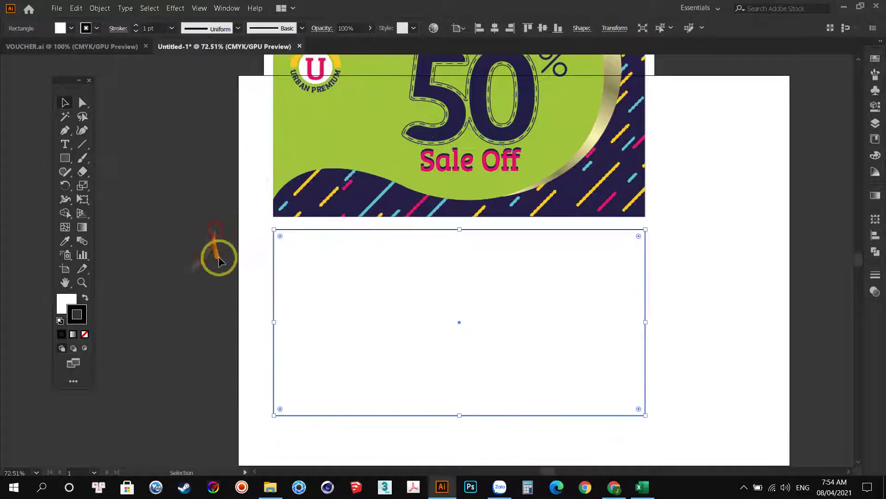
Remove the rectangle's stroke and fill it with the voucher's green using the Eyedropper.
left_click(84, 333)
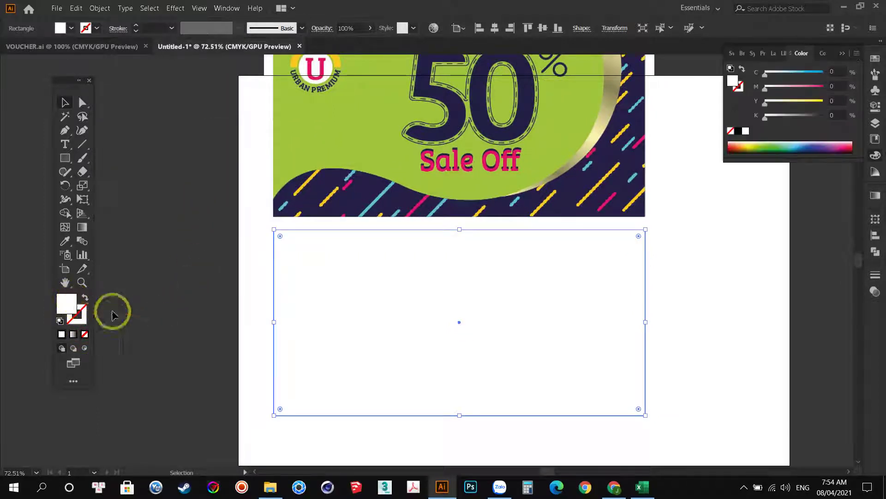
key("i")
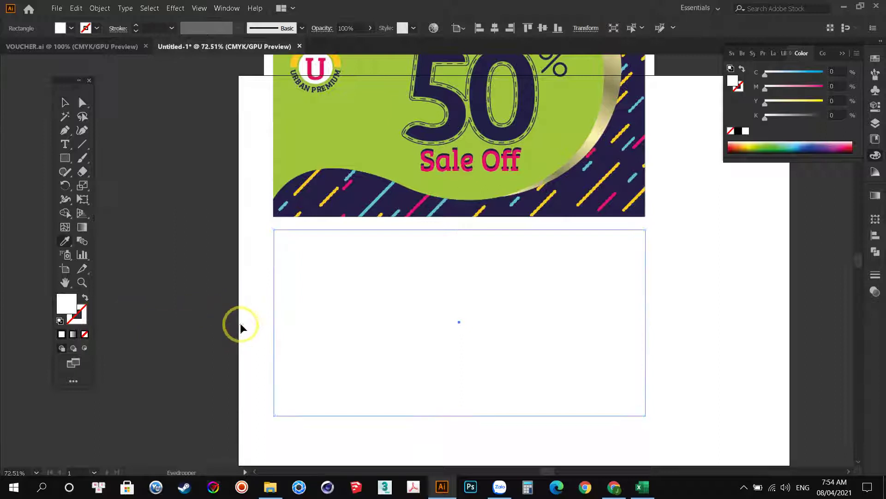
left_click(324, 140)
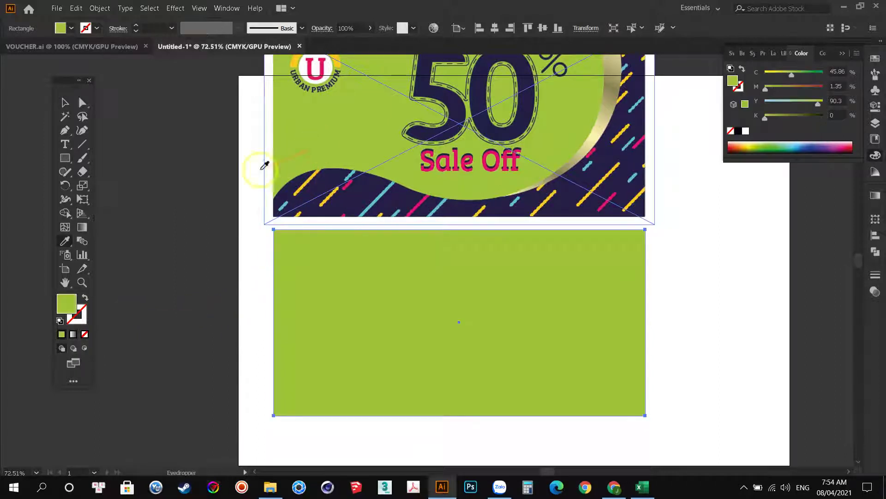
left_click(64, 102)
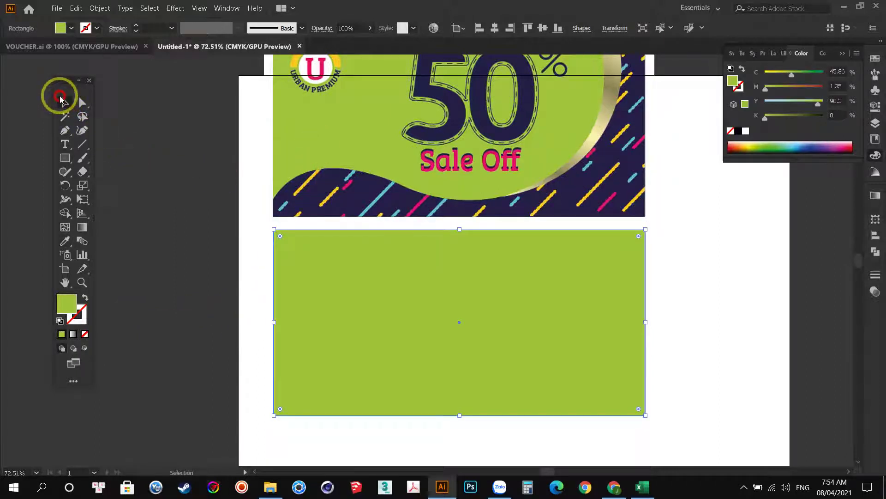
left_click(841, 55)
left_click(726, 228)
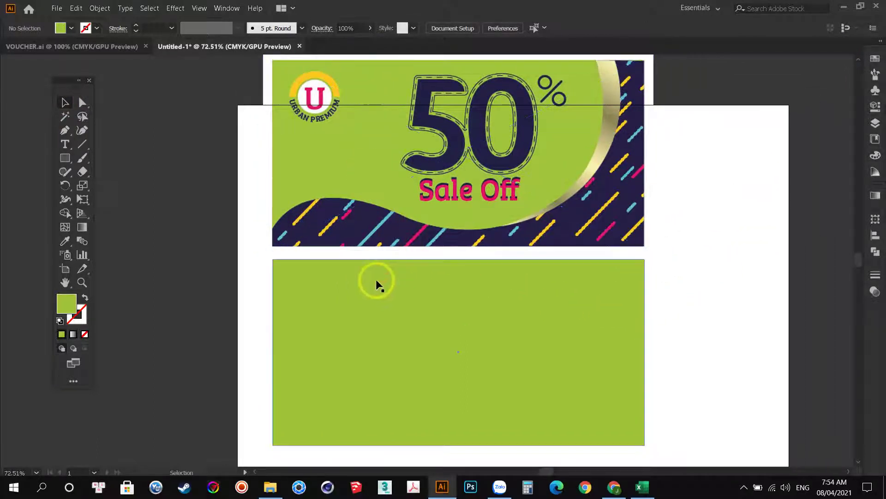
Shift the green rectangle and the voucher image lower on the artboard.
left_click_drag(688, 256, 649, 305)
left_click_drag(656, 351, 665, 222)
left_click_drag(561, 304, 556, 339)
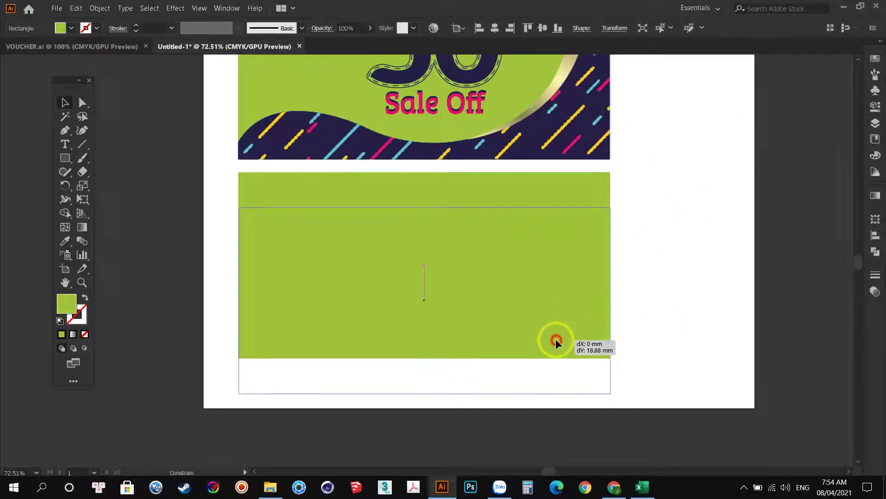
left_click(508, 147)
left_click_drag(528, 143, 527, 181)
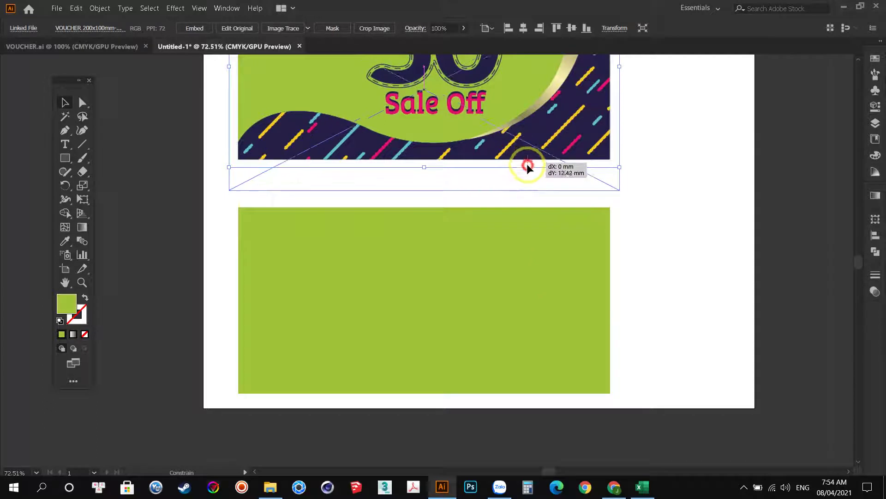
left_click(676, 277)
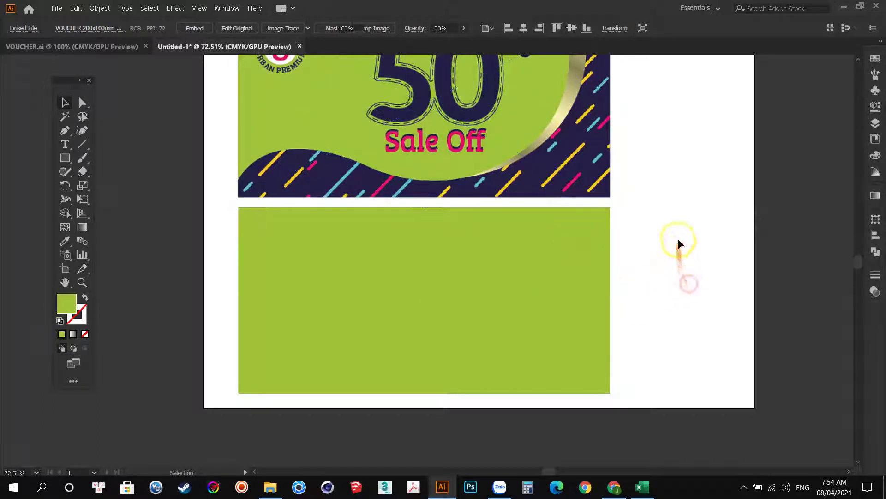
left_click_drag(688, 281, 674, 286)
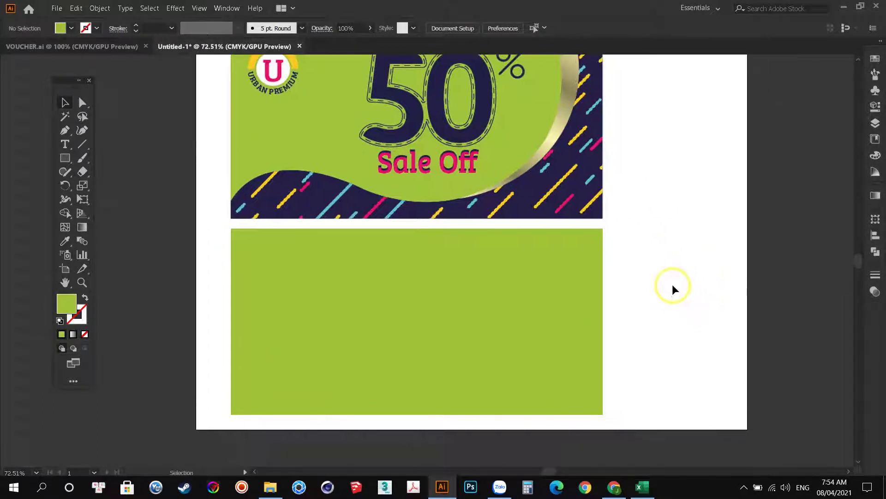
left_click_drag(672, 284, 656, 322)
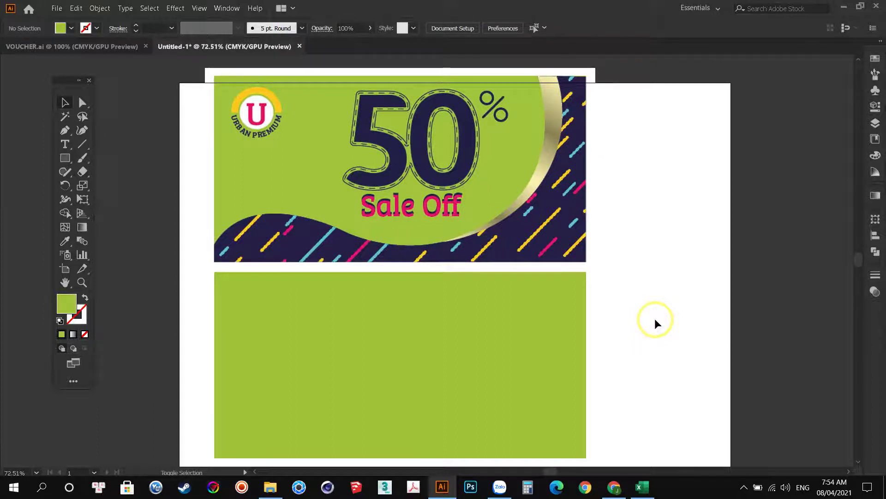
Raise the artboard's top edge to 220.12 mm tall, clearing the banner image.
key("shift+o")
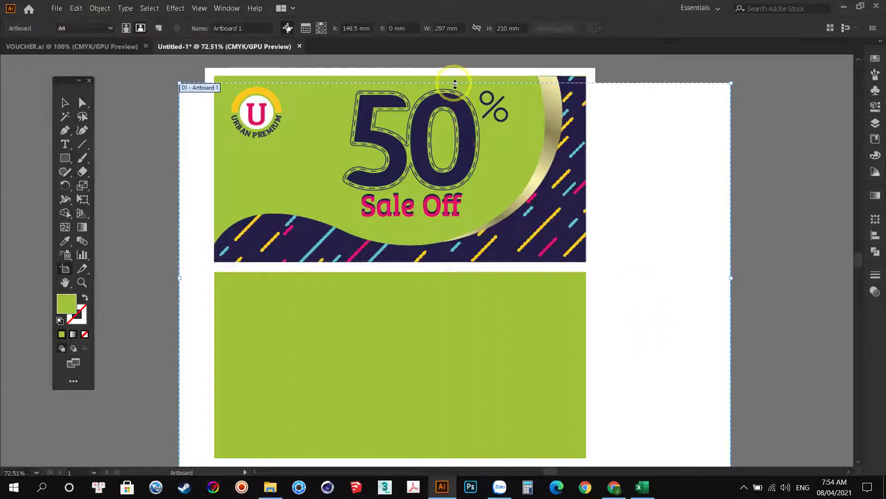
left_click_drag(455, 84, 455, 65)
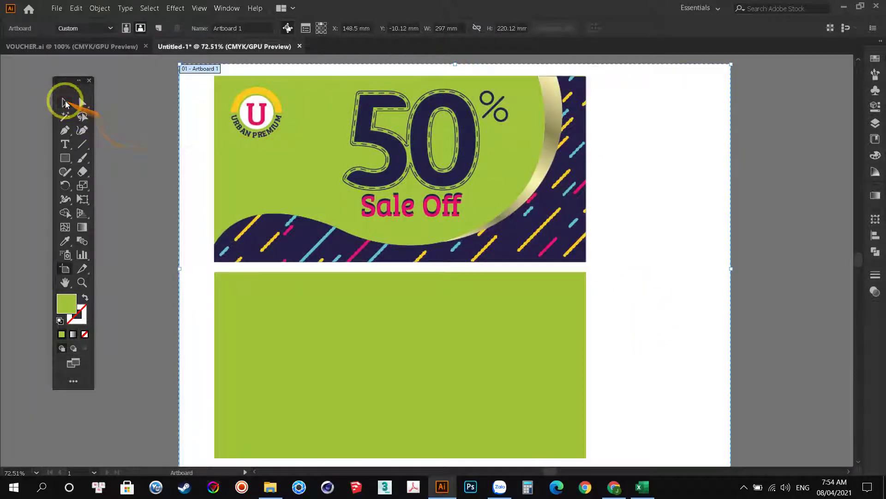
left_click(65, 103)
left_click(365, 187)
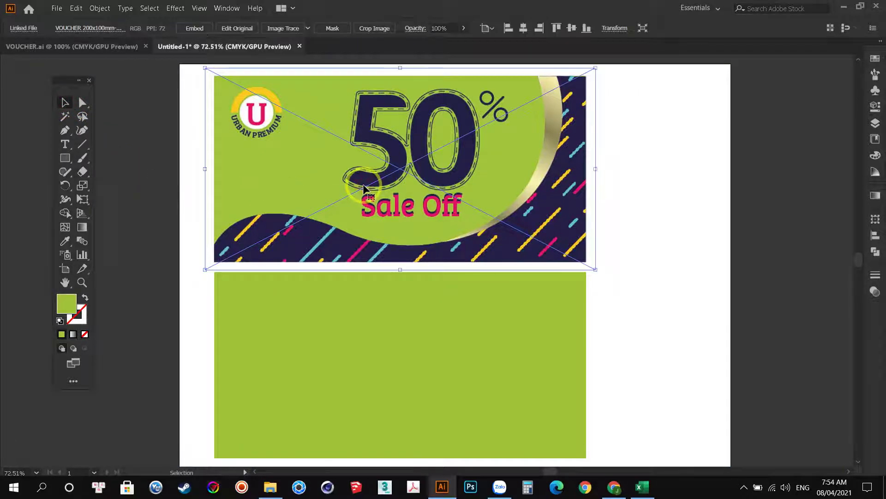
key("ctrl+shift+a")
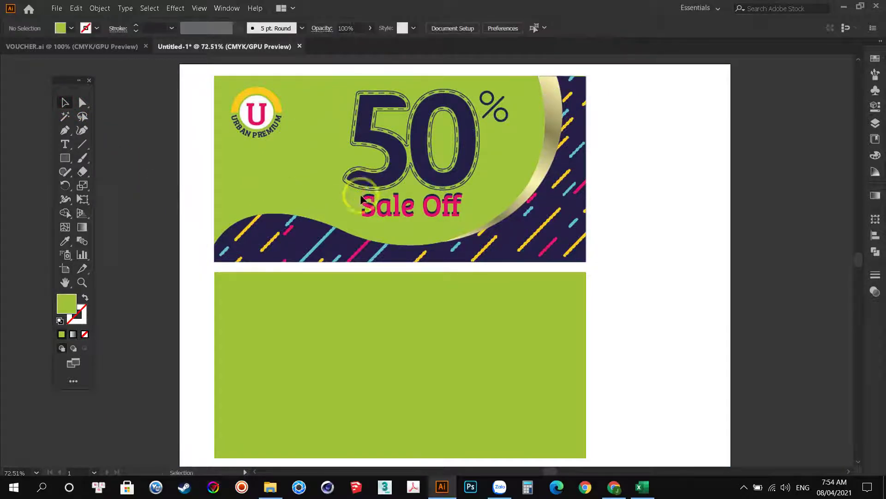
Pan around the artwork and zoom in on the Urban Premium logo.
left_click_drag(415, 250, 456, 225)
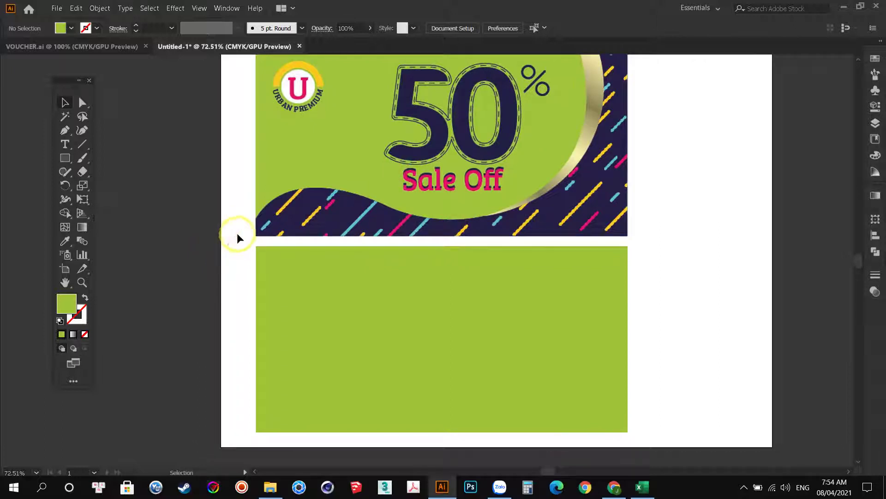
left_click_drag(234, 232, 228, 235)
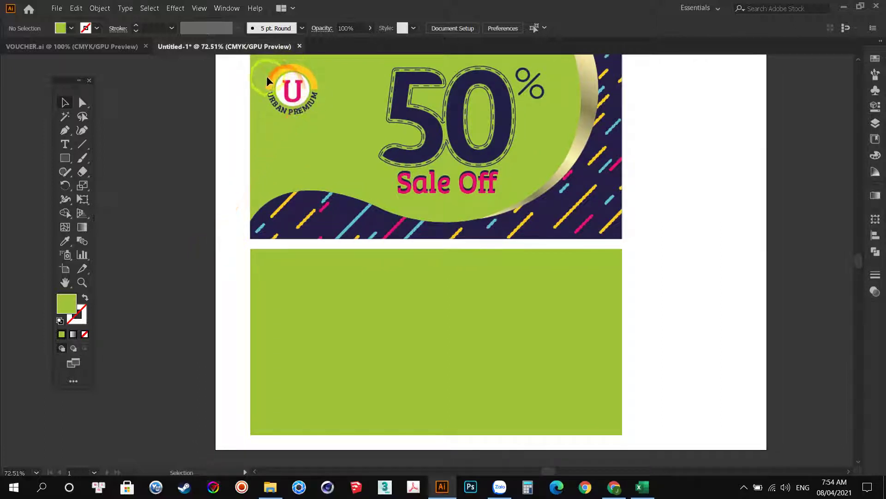
left_click_drag(314, 95, 290, 123)
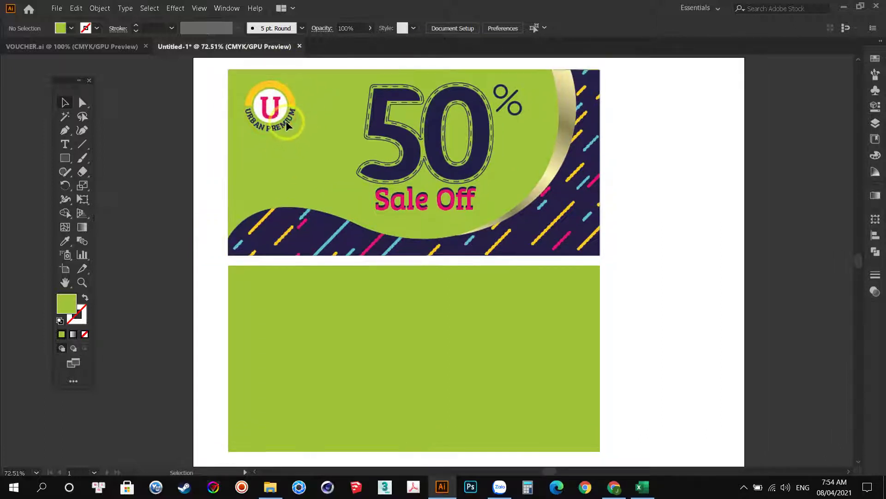
left_click(259, 132)
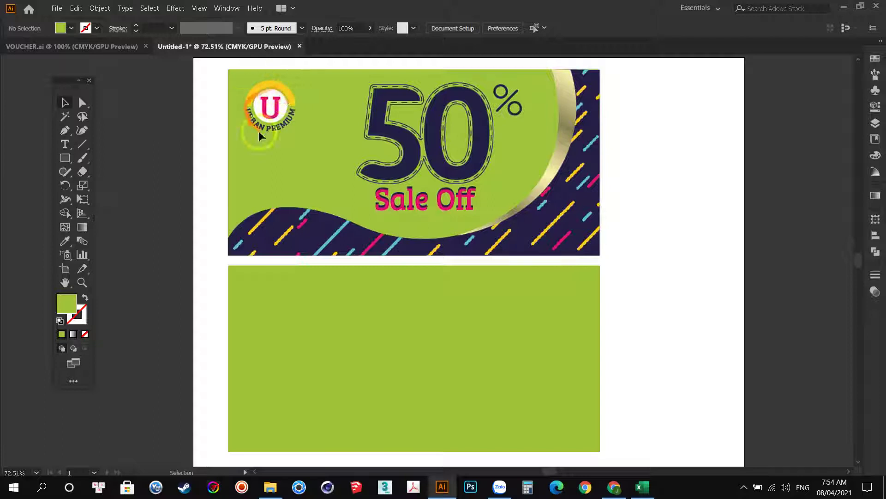
left_click(224, 154)
left_click(207, 217)
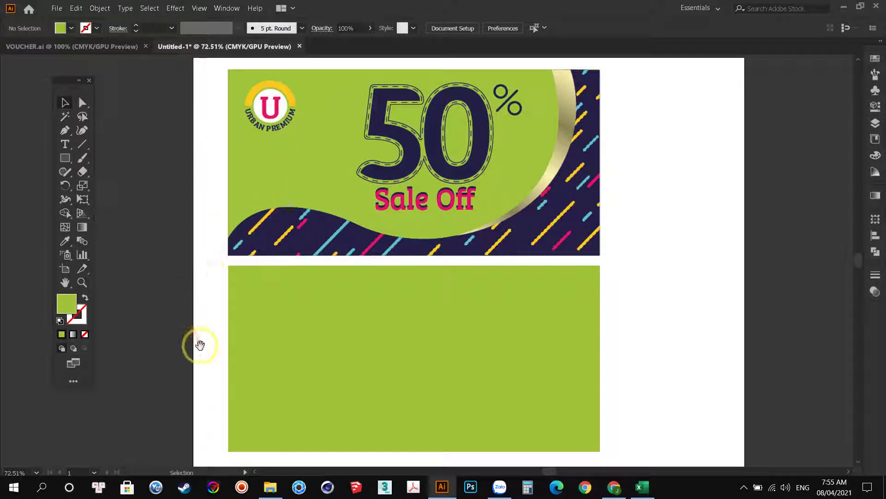
left_click_drag(199, 345, 187, 319)
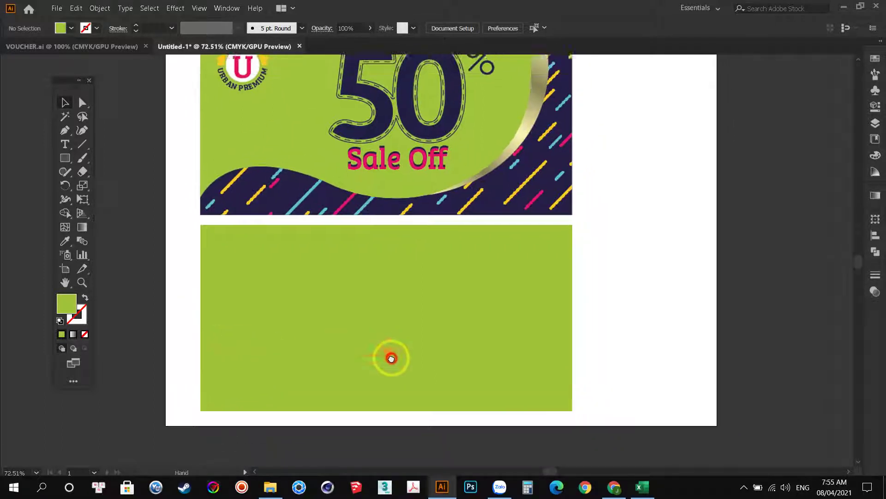
left_click_drag(393, 347, 406, 356)
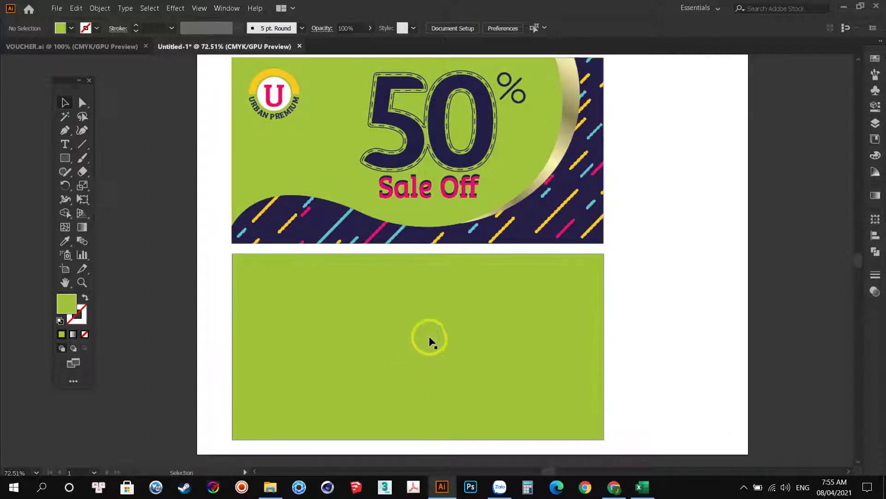
left_click_drag(337, 214, 388, 279)
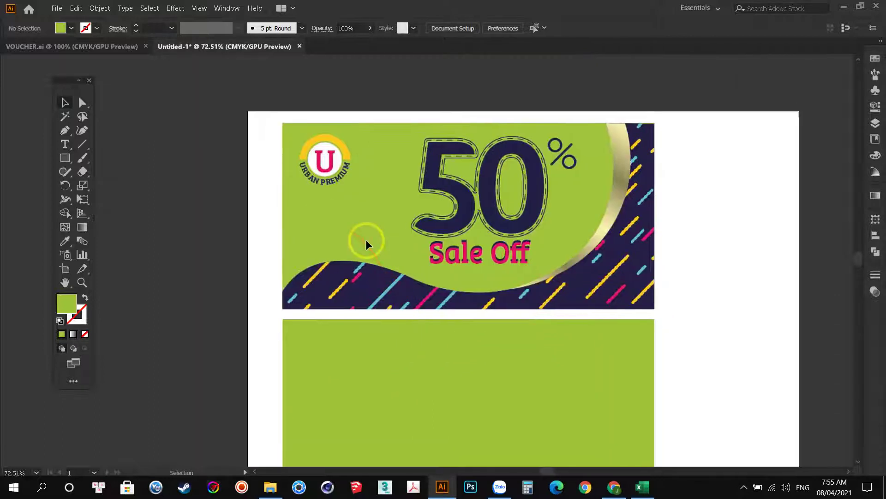
scroll(367, 244, "up", 3)
mouse_move(333, 252)
left_mouse_down()
mouse_move(366, 212)
mouse_move(401, 270)
mouse_move(381, 276)
left_mouse_up()
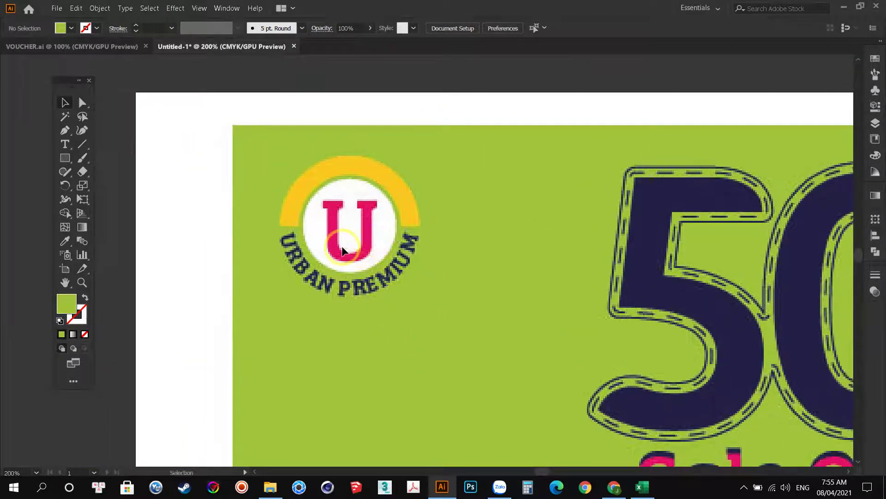
Centre the close-up on the logo, leaving empty space left of the artboard.
left_click_drag(336, 247, 305, 215)
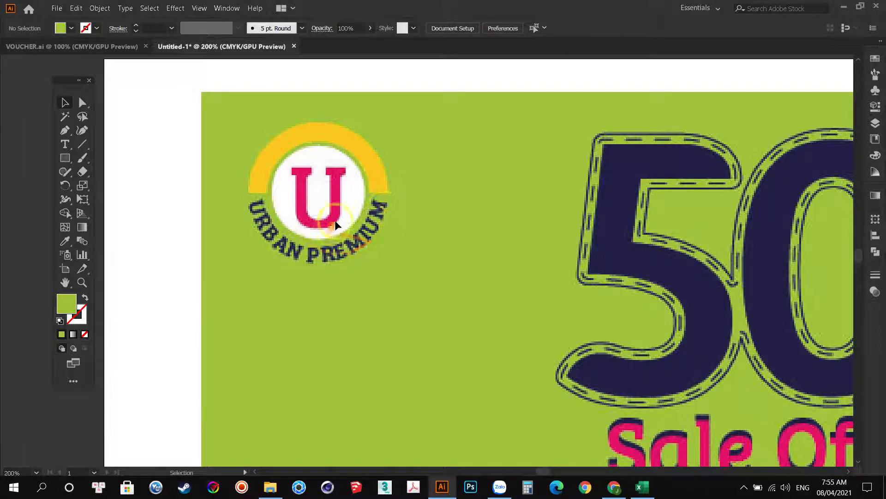
mouse_move(317, 205)
left_mouse_down()
mouse_move(483, 208)
mouse_move(525, 192)
left_mouse_up()
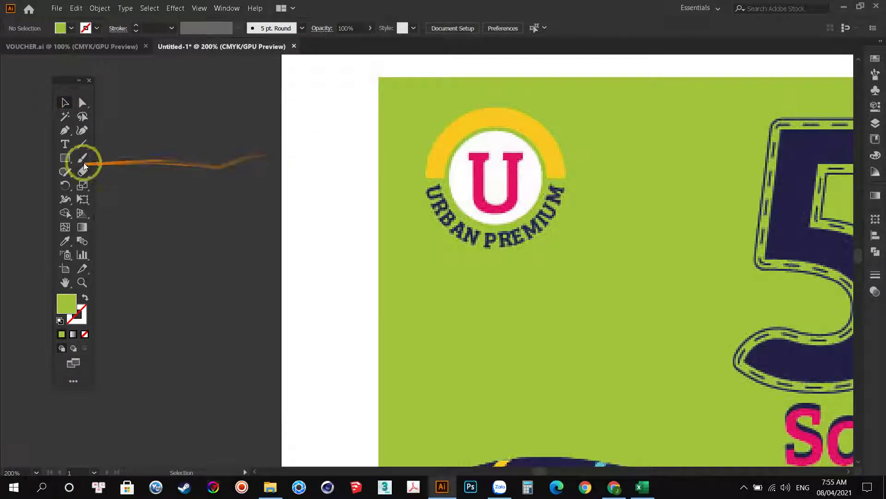
left_click(70, 157)
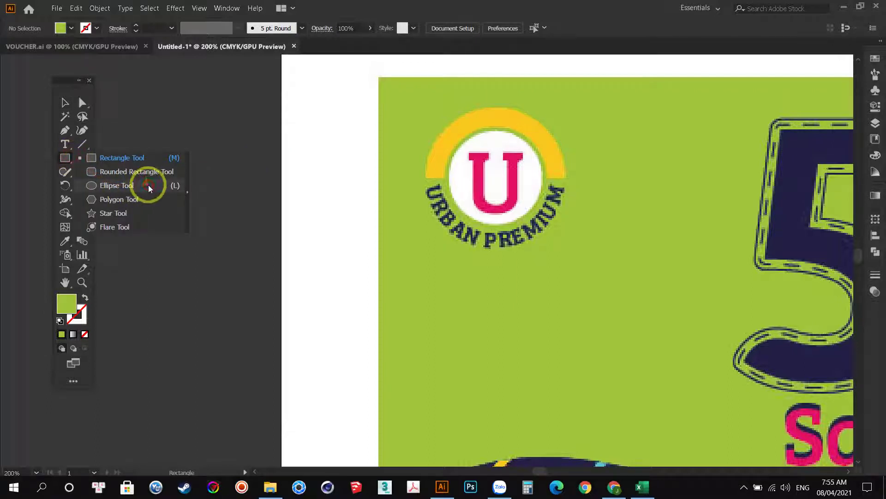
Draw a circle sized to the logo's white disc, move it left of the artboard, fill it white.
left_click(148, 185)
left_click(65, 103)
mouse_move(290, 178)
left_mouse_down()
mouse_move(378, 265)
mouse_move(517, 194)
left_mouse_up()
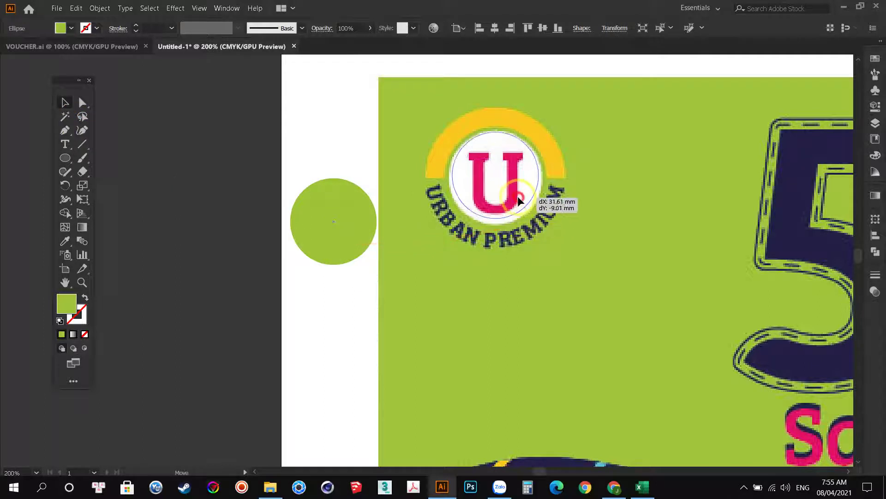
left_click_drag(496, 216, 497, 224)
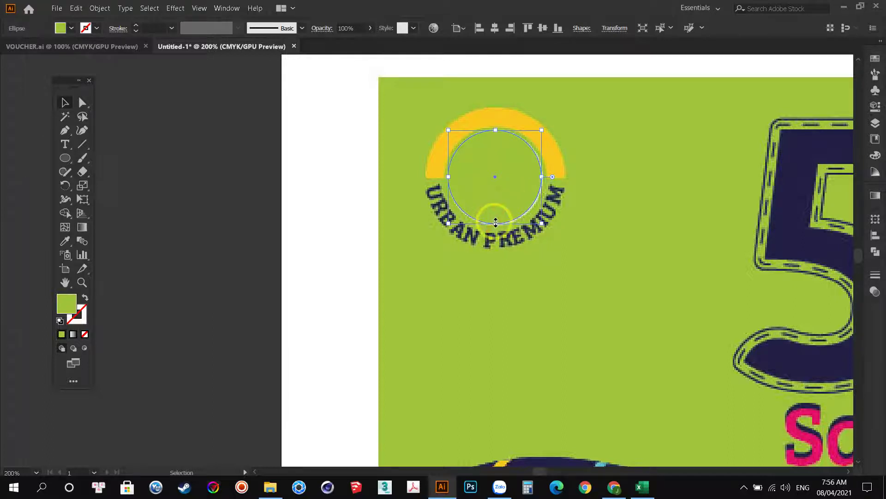
left_click_drag(506, 200, 221, 199)
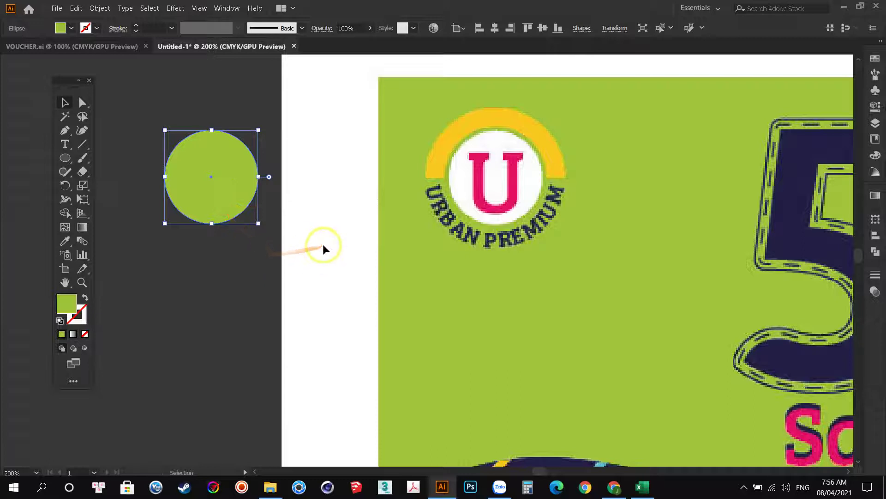
key("i")
left_click(462, 185)
left_click(65, 103)
left_click(320, 290)
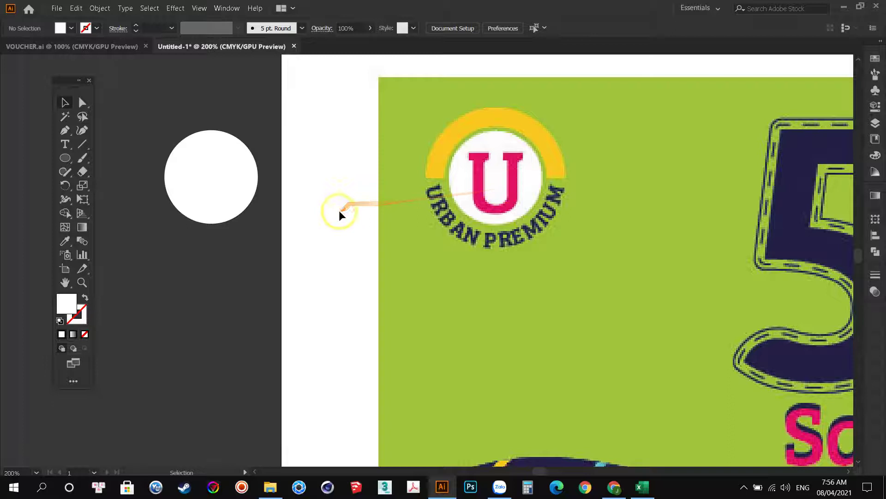
left_click(65, 144)
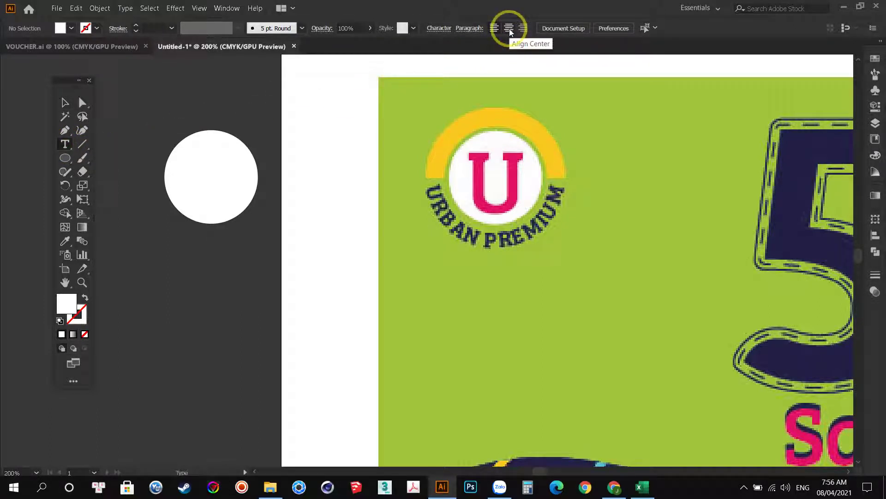
Set centre alignment and a 36 pt font size for new text.
left_click(509, 29)
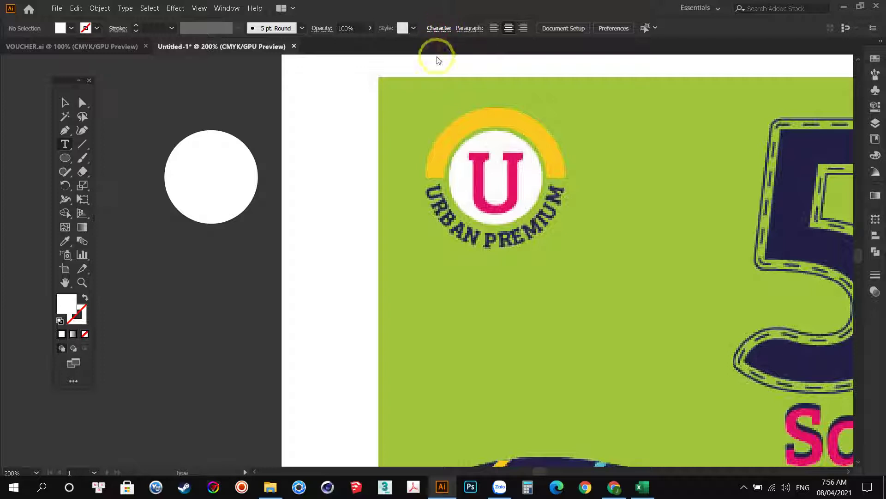
left_click(439, 28)
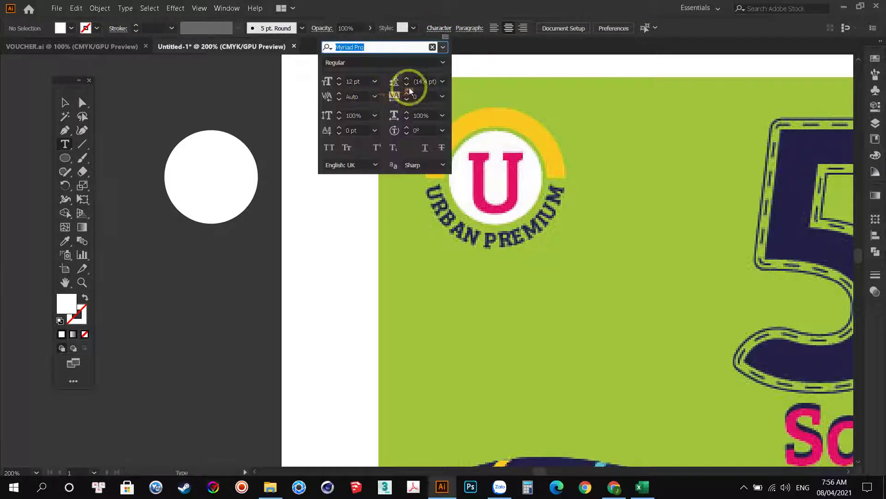
left_click(361, 81)
type("36")
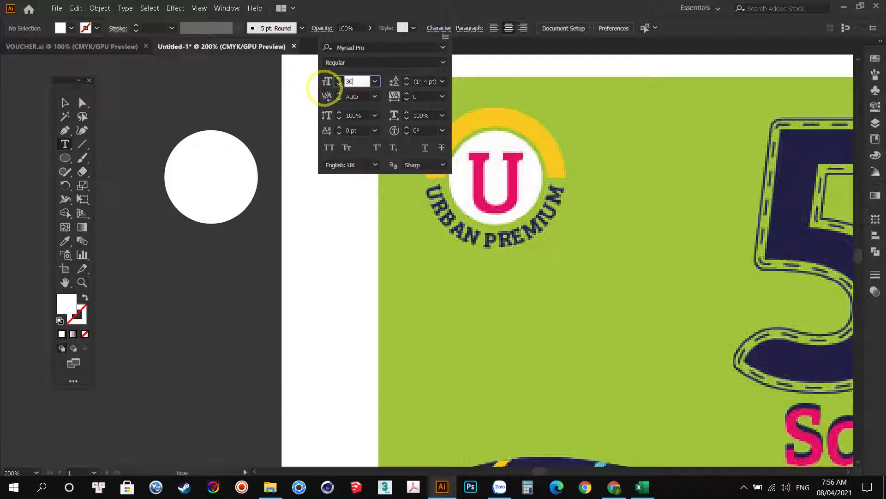
key("Return")
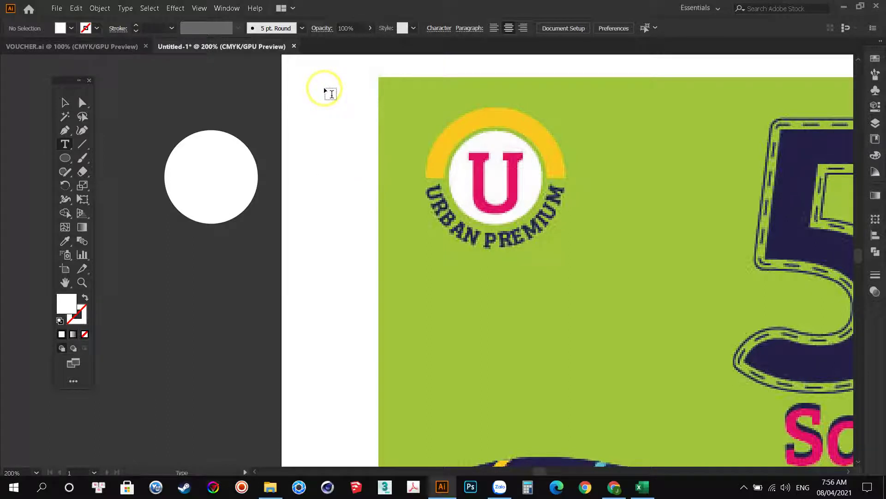
Type a capital A below the white circle, replacing a mistyped U.
left_click(241, 245)
type("U")
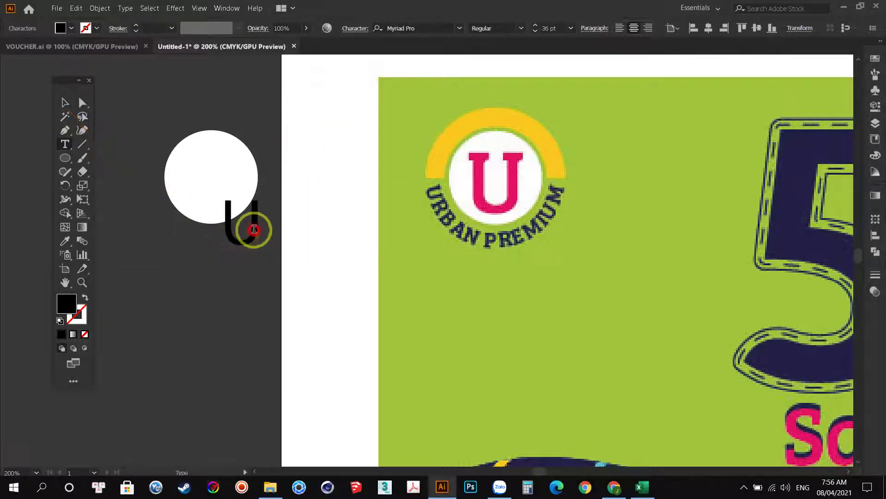
double_click(254, 230)
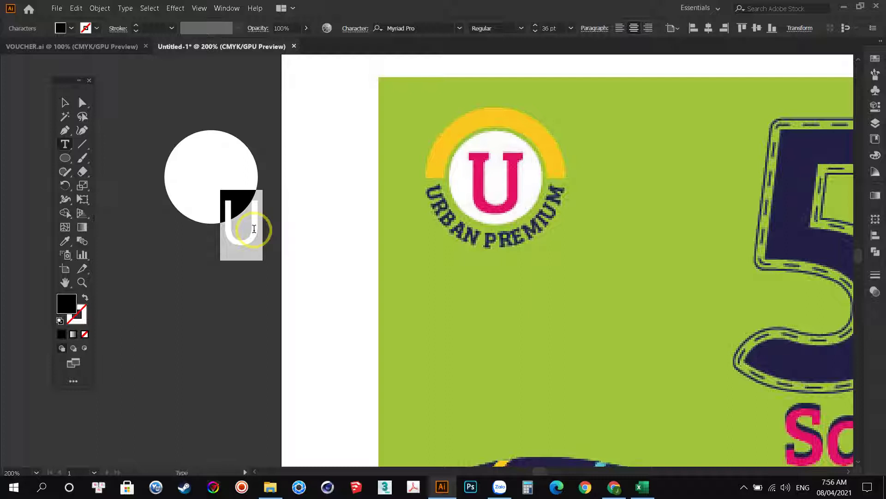
type("I")
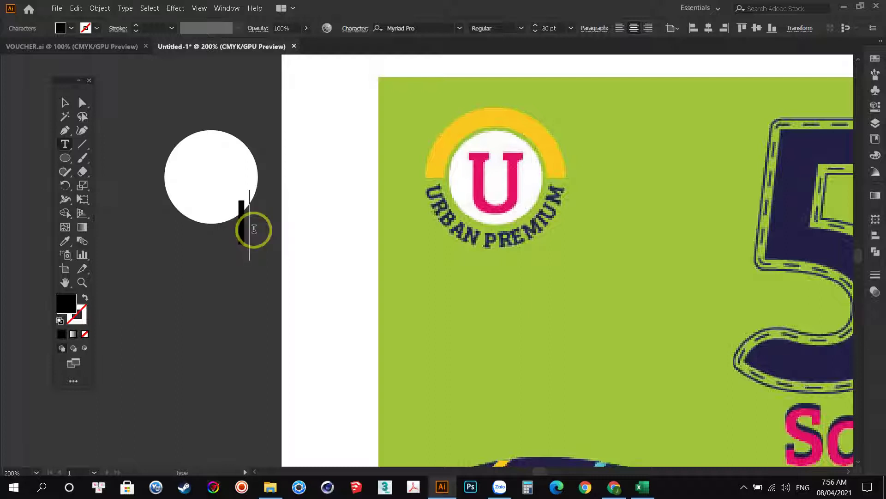
key("BackSpace")
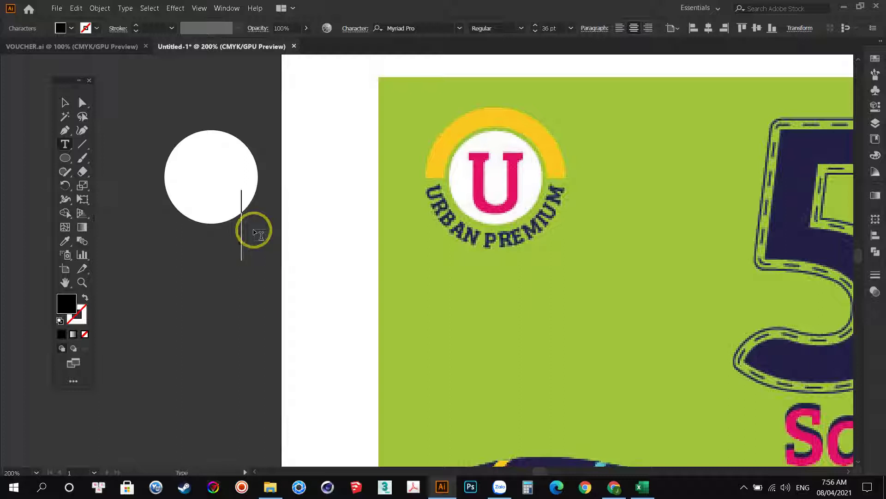
type("A")
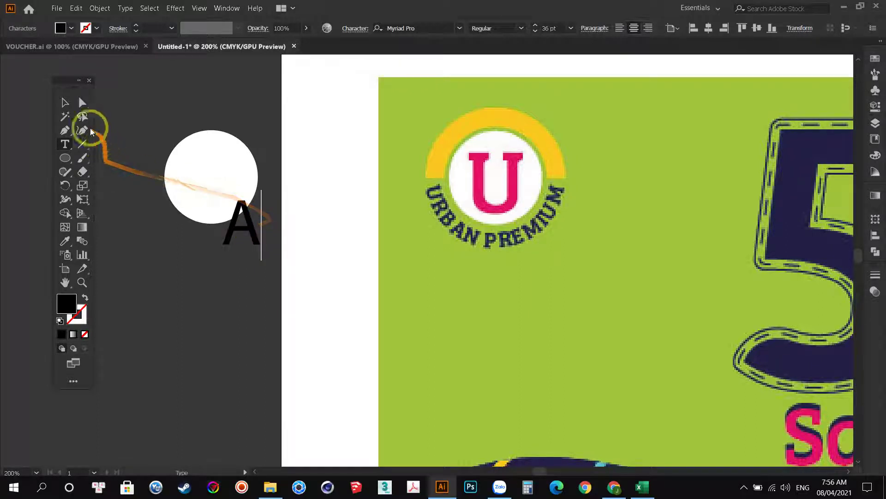
left_click(64, 103)
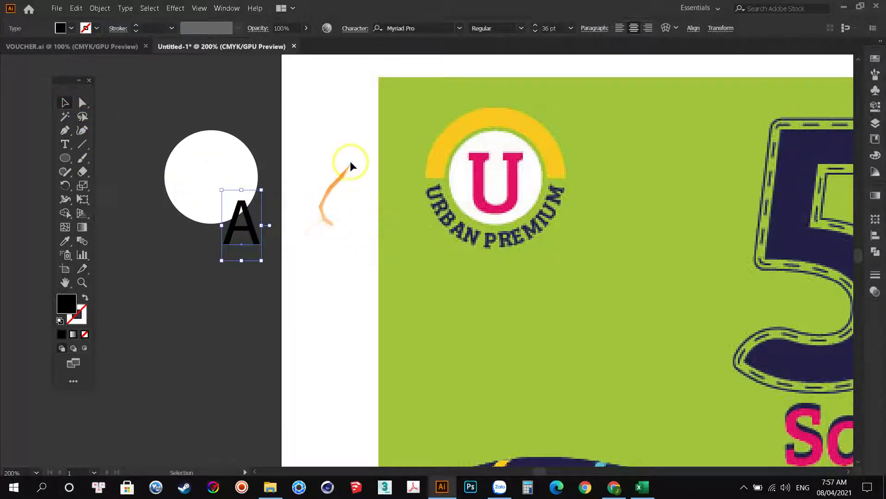
Set the A in iCiel Gotham Ultra and drag it into the white circle.
left_click(423, 28)
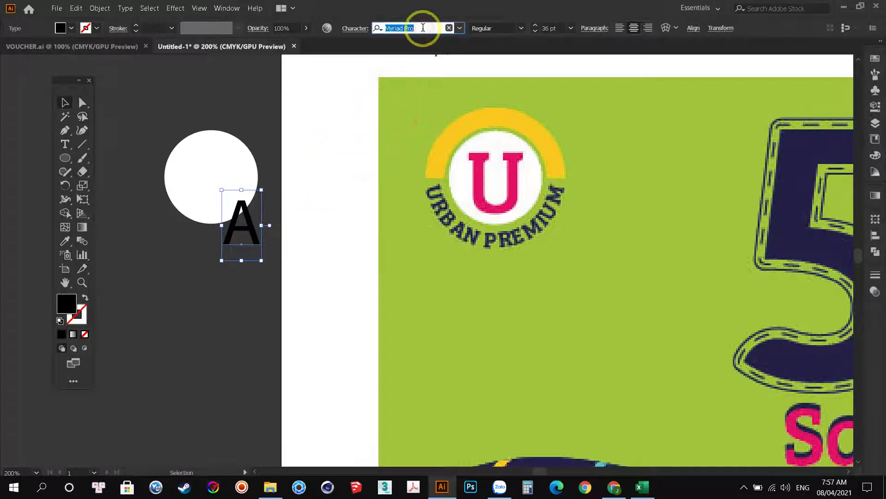
type("iciel ")
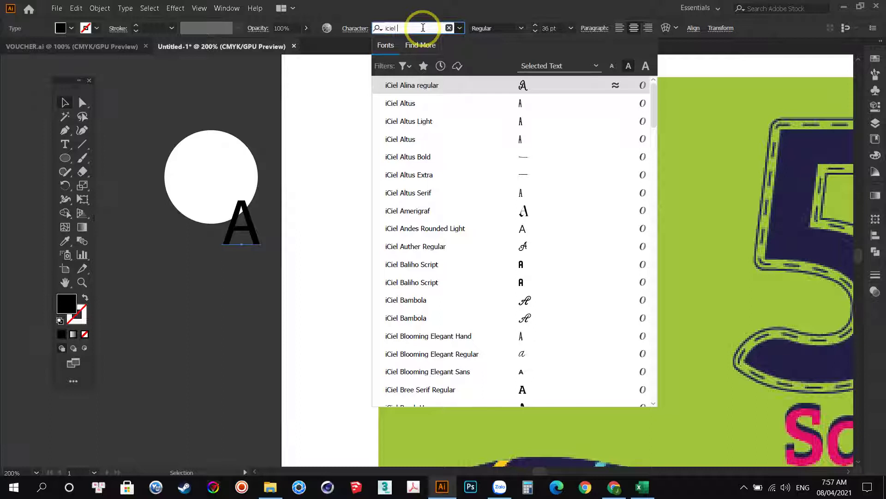
type("gota")
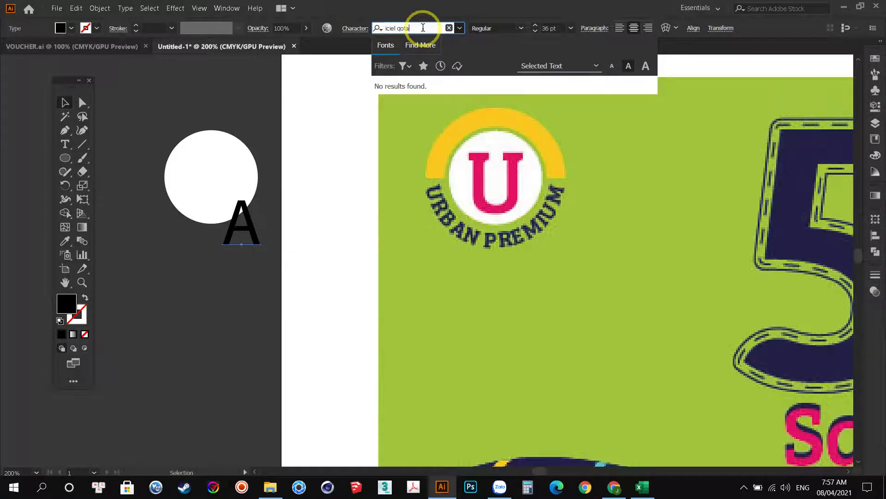
key("BackSpace")
key("BackSpace")
key("BackSpace")
key("BackSpace")
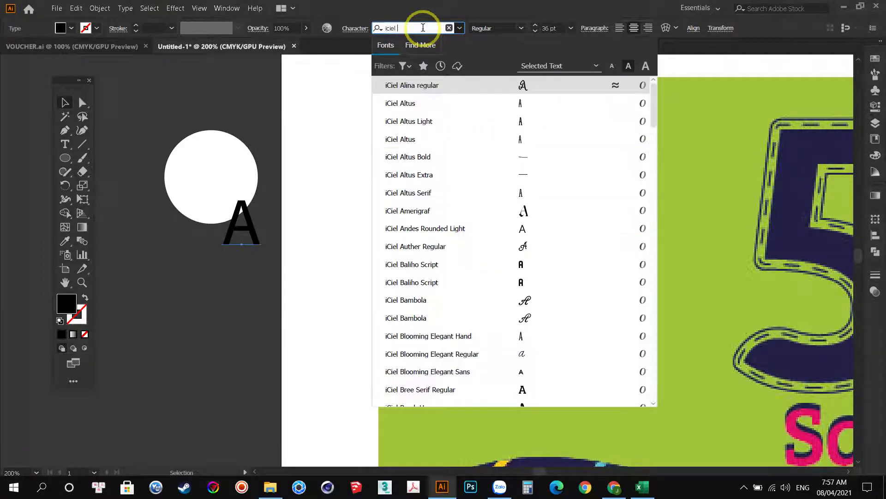
type("go")
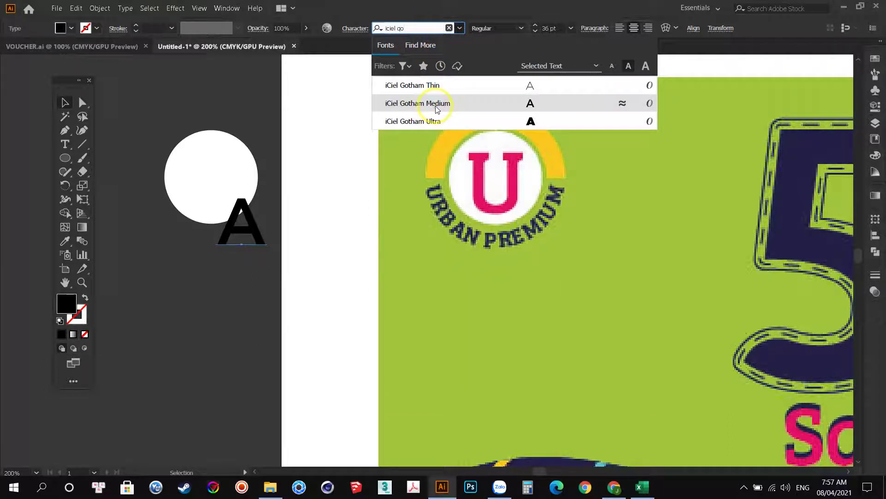
left_click(434, 119)
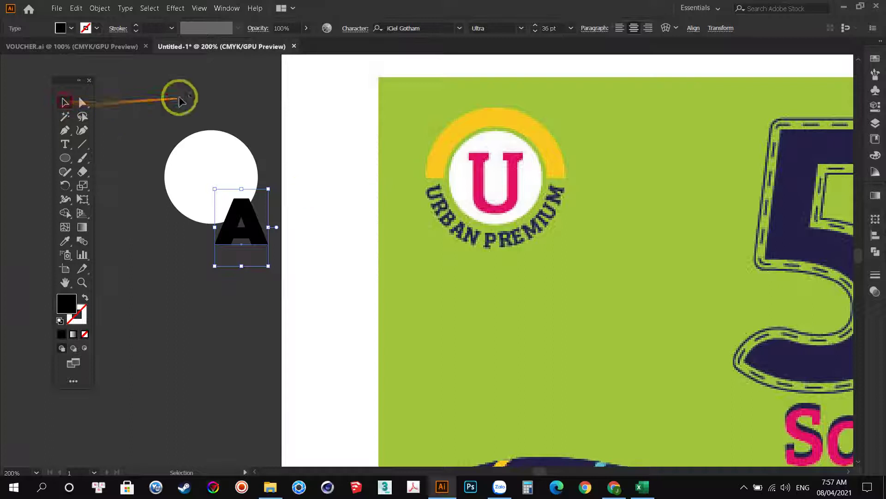
left_click_drag(243, 212, 213, 167)
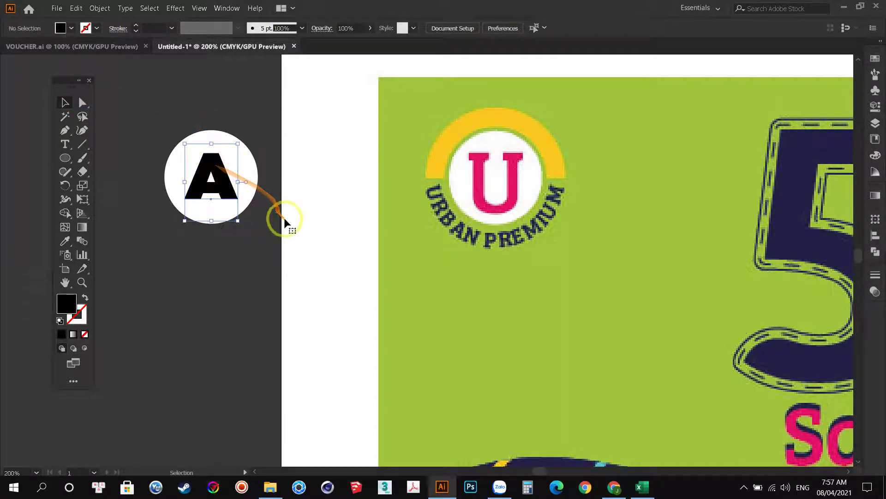
scroll(323, 217, "left", 2)
left_click(349, 194, "shift")
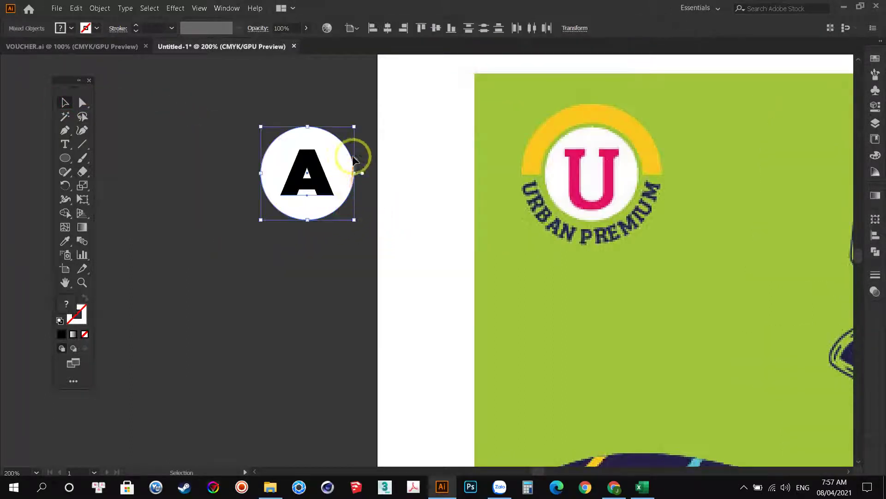
Centre the A horizontally and vertically on the white circle as key object.
left_click(352, 155)
left_click(388, 28)
left_click(356, 214)
left_click_drag(314, 183, 159, 396)
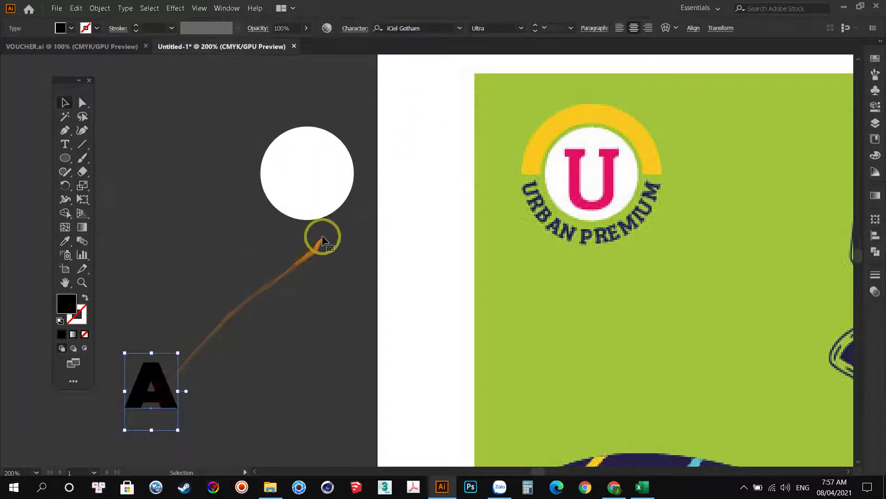
left_click(323, 199, "shift")
left_click(386, 217)
left_click(154, 398)
left_click(310, 208, "shift")
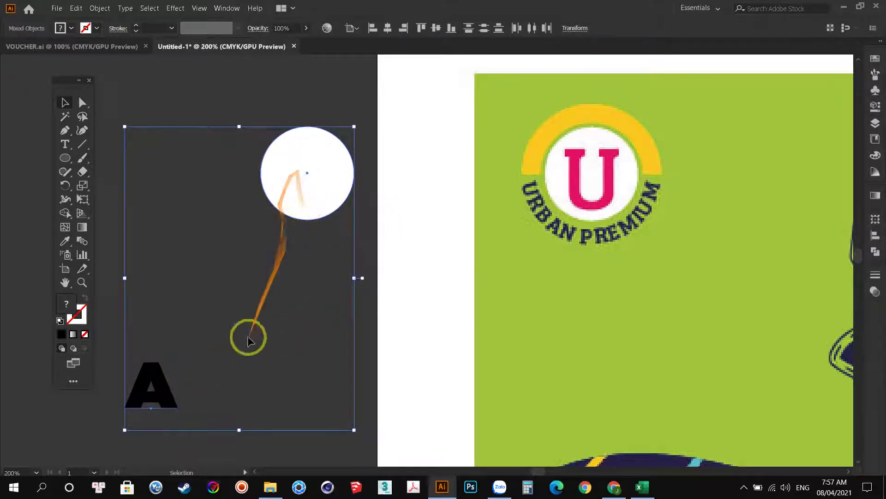
left_click(311, 192)
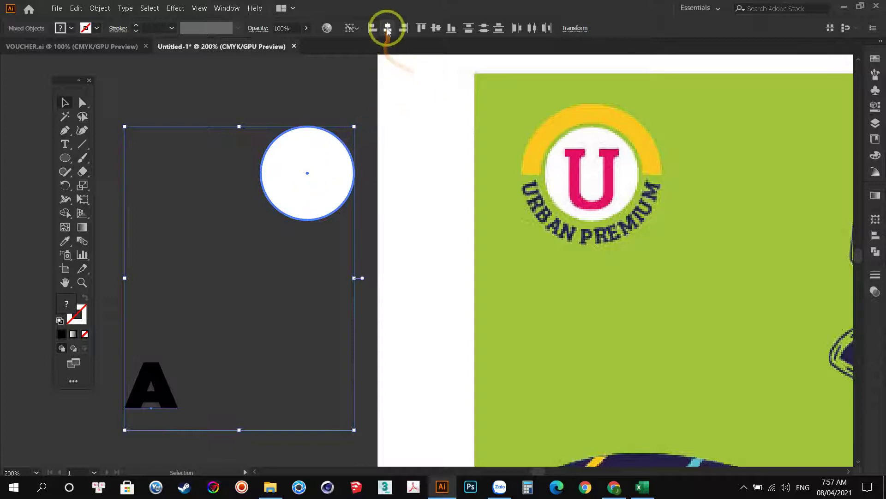
left_click(388, 29)
left_click(435, 27)
left_click(453, 184)
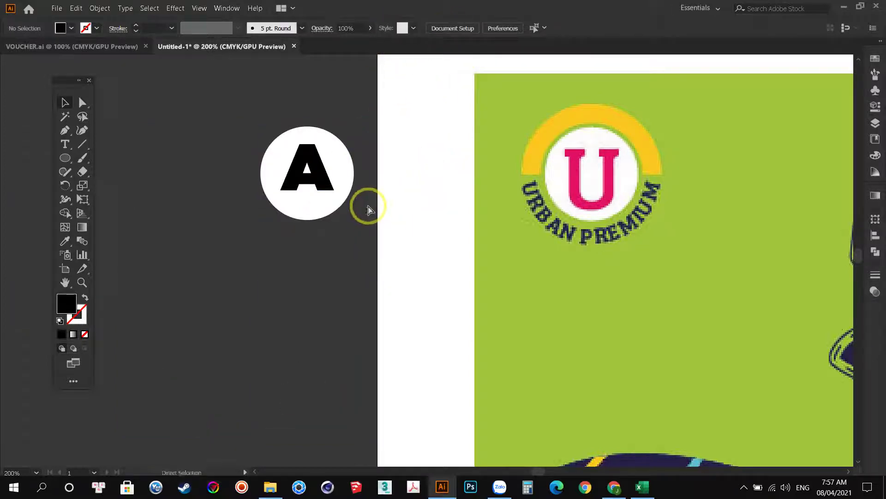
Enlarge the A to 42.23 pt within the circle, then zoom back out.
key("ctrl+plus")
left_click(271, 145)
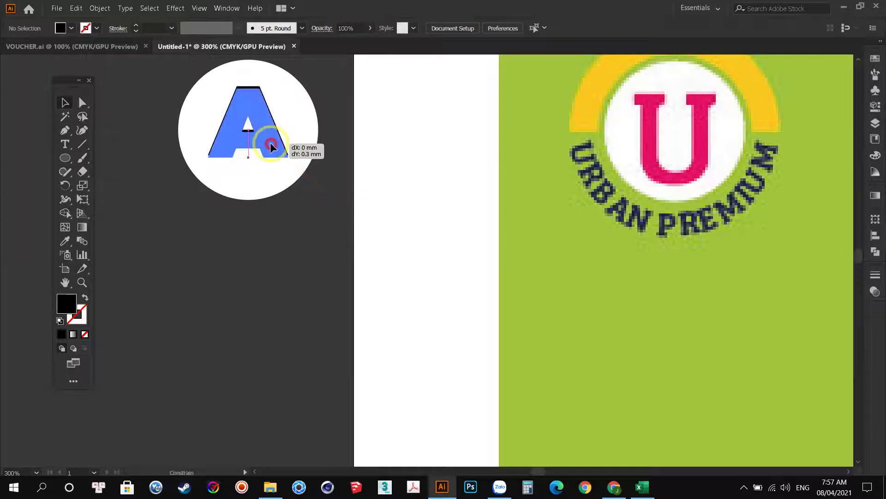
left_click_drag(290, 190, 297, 198)
left_click(373, 239)
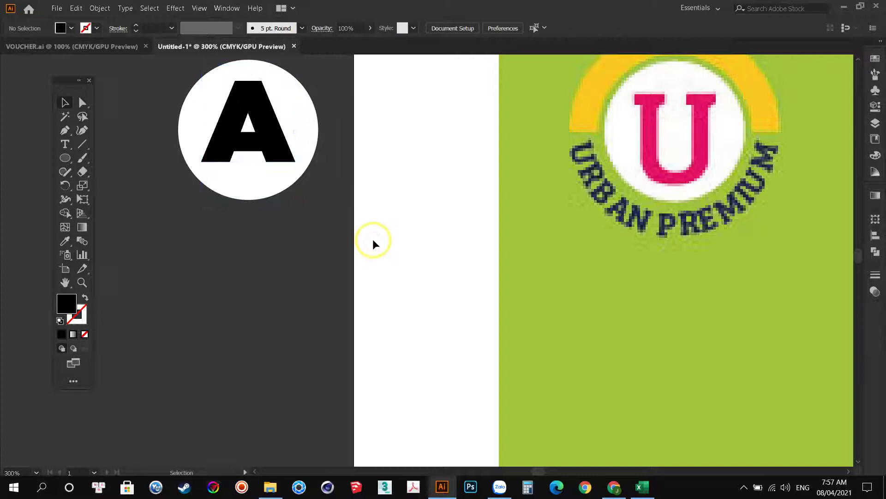
key("ctrl+minus")
key("ctrl+minus")
left_click_drag(381, 254, 356, 248)
key("v")
left_click(319, 194)
Colour the A with the logo U's magenta pink, then select the white circle.
key("i")
left_click(519, 202)
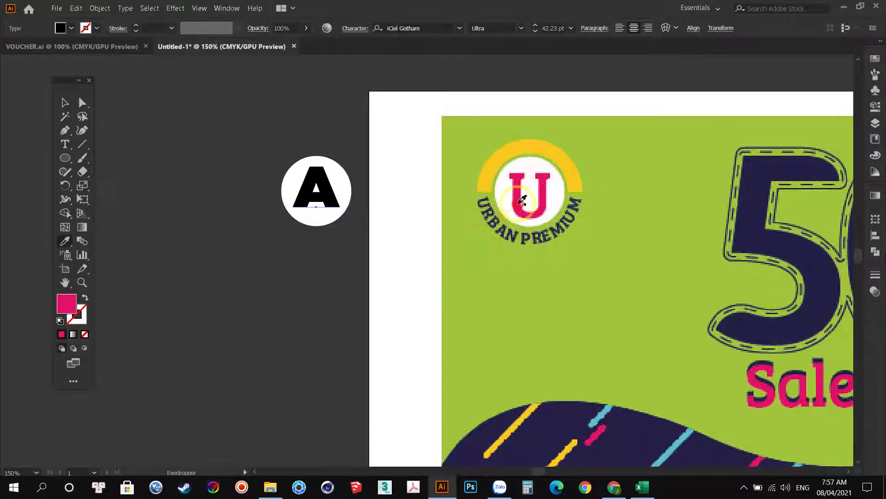
left_click(64, 102)
left_click(173, 173)
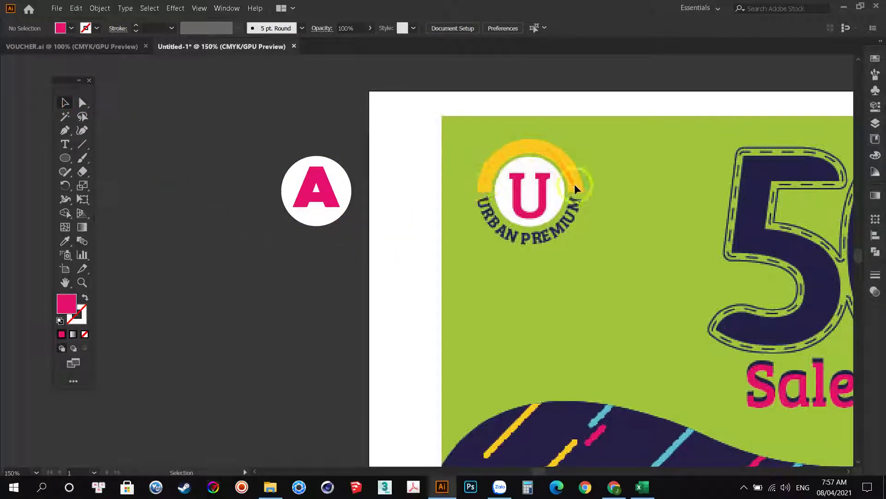
key("ctrl+plus")
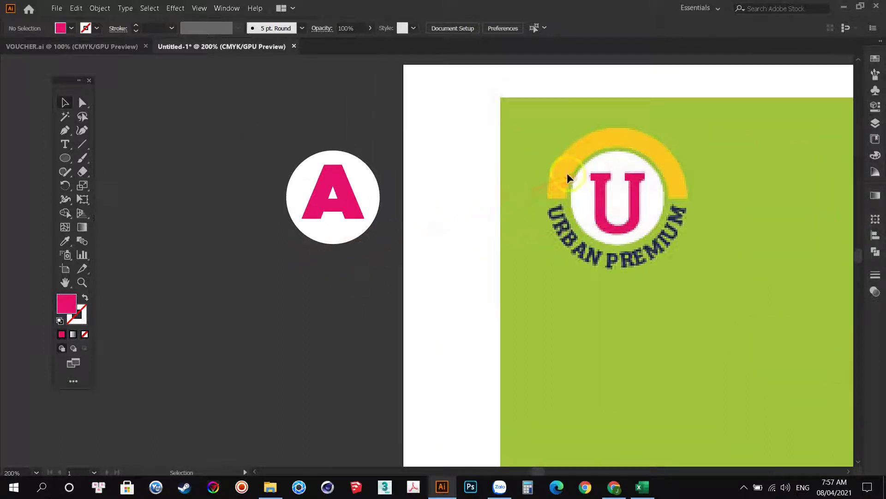
left_click(340, 237)
left_click(363, 298)
left_click(377, 205)
Give the circle the logo arc's yellow and enlarge it around its centre.
key("a")
key("v")
key("i")
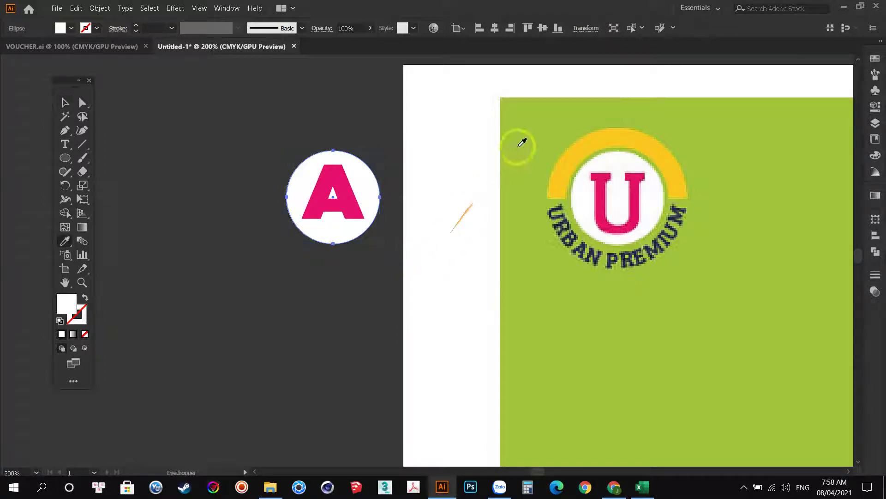
left_click(567, 152)
left_click(63, 103)
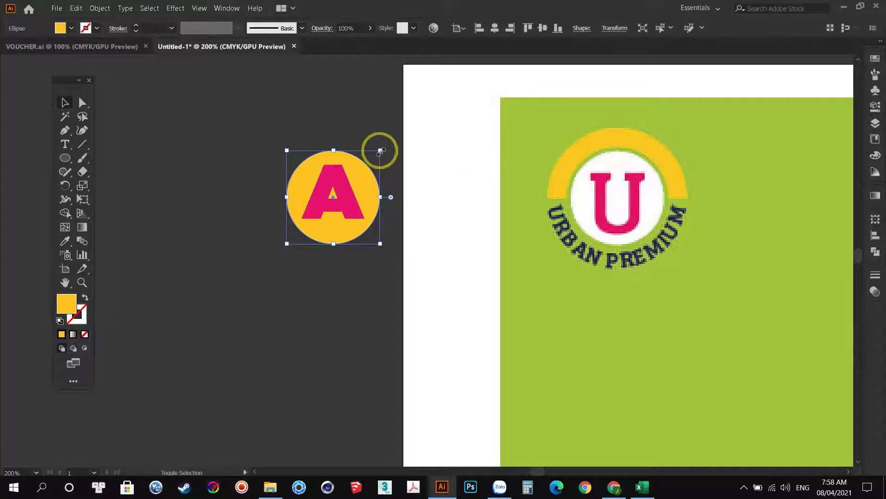
left_click_drag(380, 151, 437, 126)
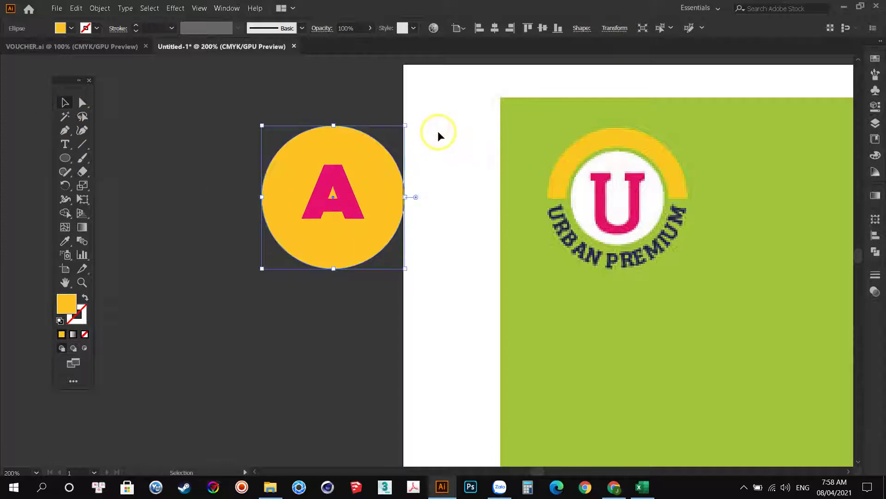
Place a white circle copy behind the A, undoing an accidental move of it.
key("ctrl+shift+bracketleft")
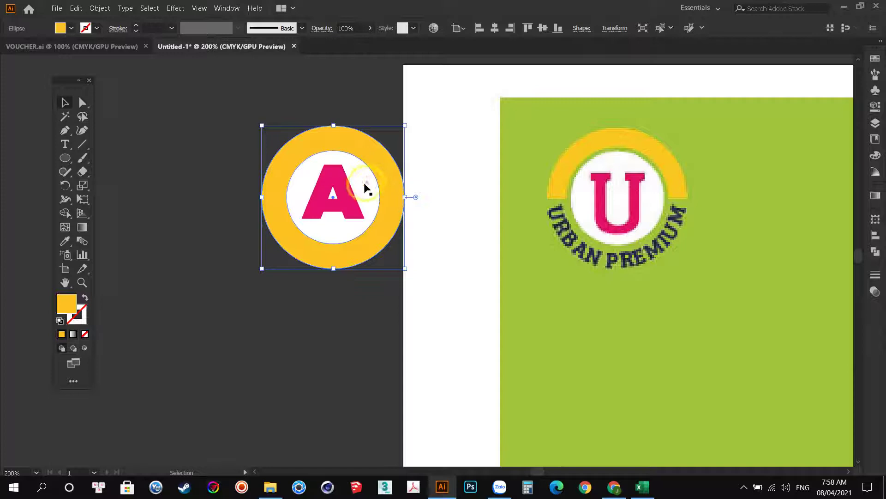
key("a")
left_click(371, 193)
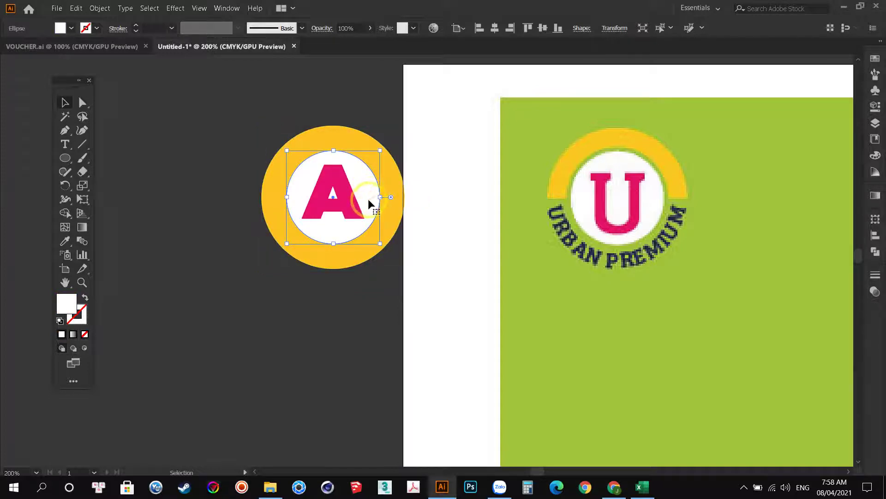
left_click_drag(367, 198, 425, 342)
key("ctrl+z")
Resize the yellow circle from its centre to about 26.93 mm, then select the A and white circle.
key("v")
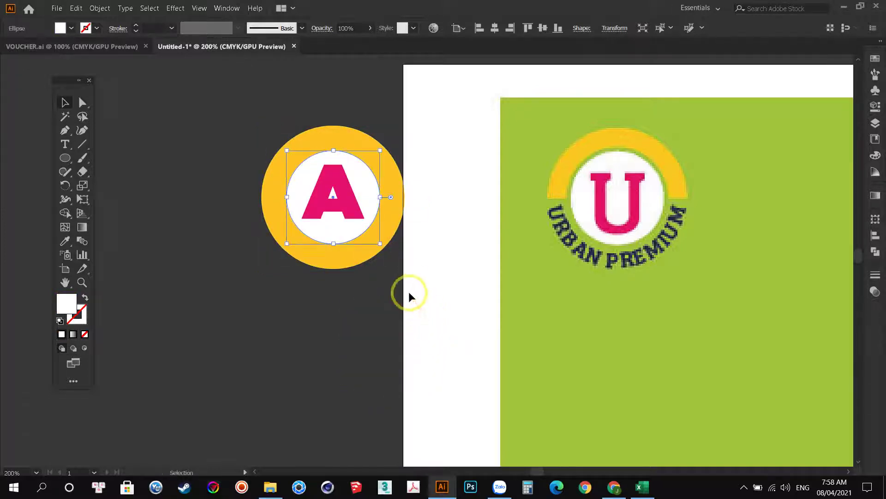
left_click(396, 218)
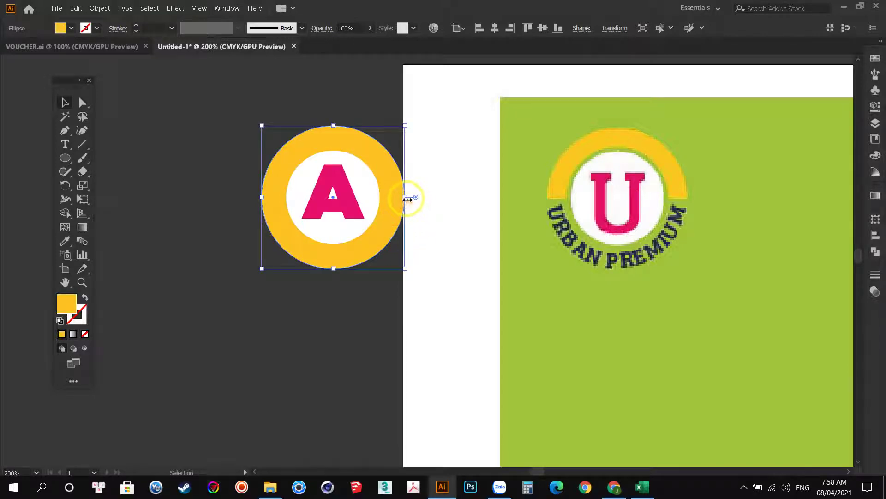
left_click_drag(405, 199, 403, 200)
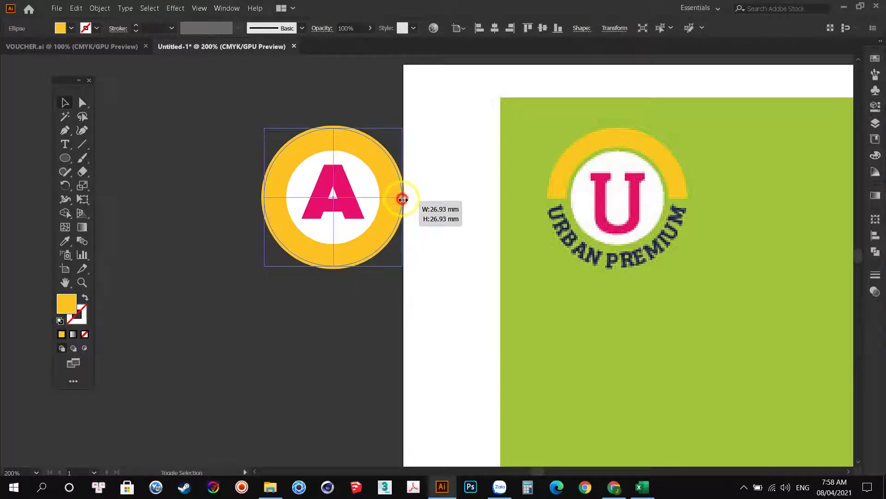
left_click(358, 235)
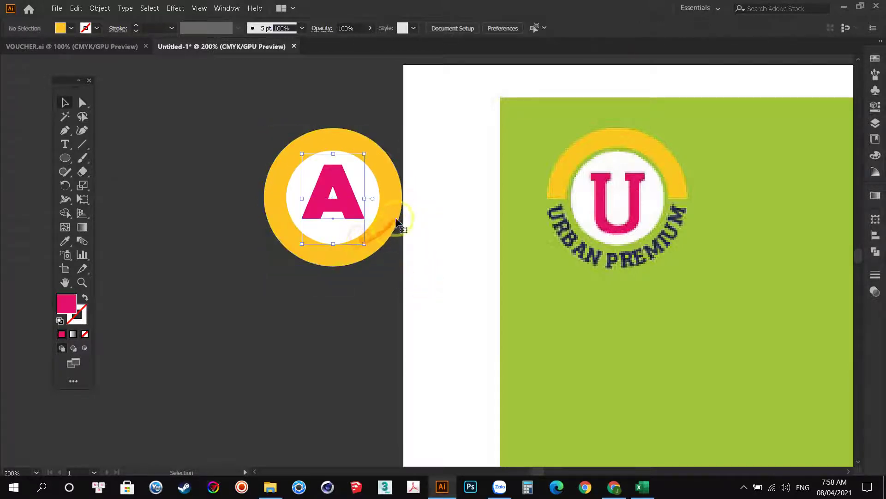
left_click(375, 202)
Select the yellow and inner white circles together and apply Pathfinder Exclude.
key("v")
left_click(395, 219, "shift")
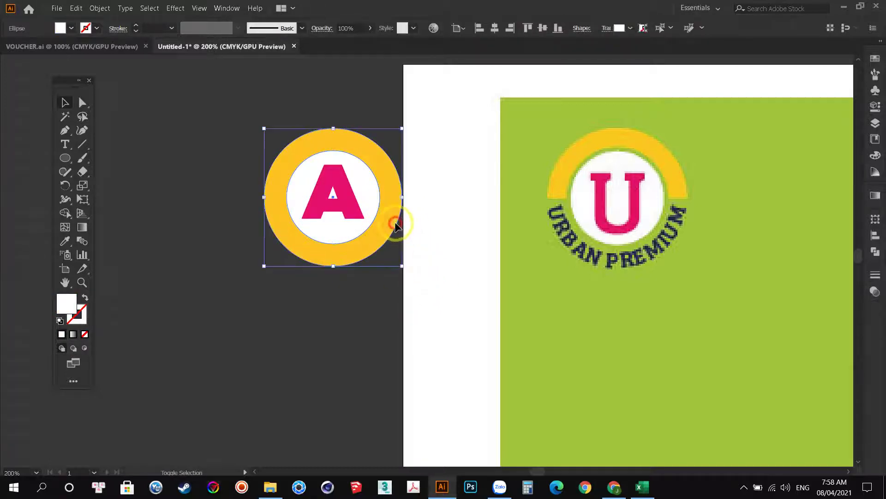
left_click(875, 251)
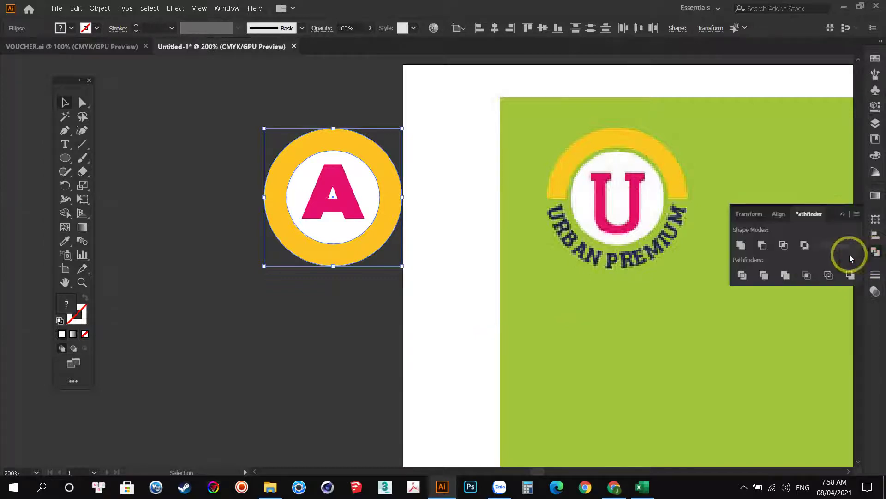
left_click(805, 245)
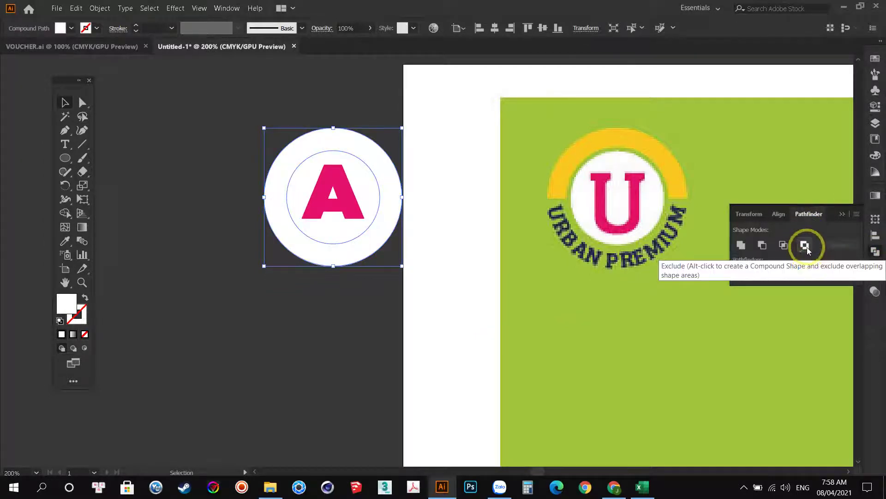
Move the ring onto the pink A circle and sample the logo's yellow into it.
left_click(848, 215)
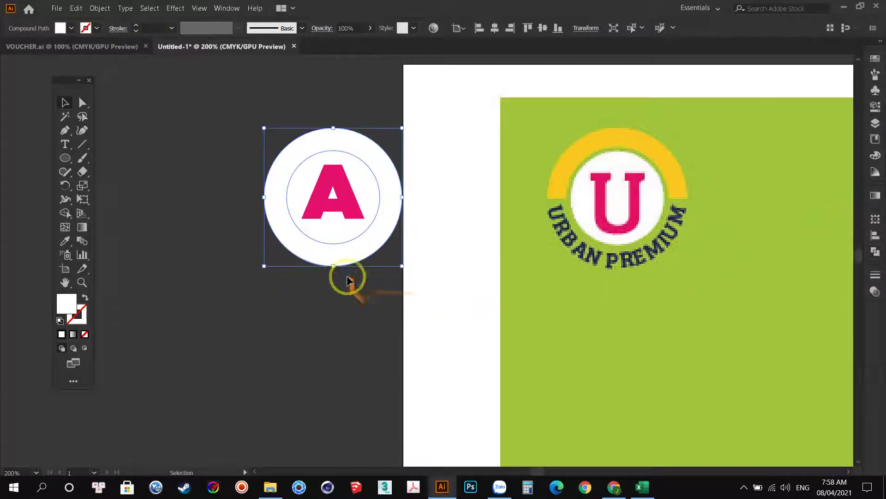
left_click_drag(352, 258, 209, 278)
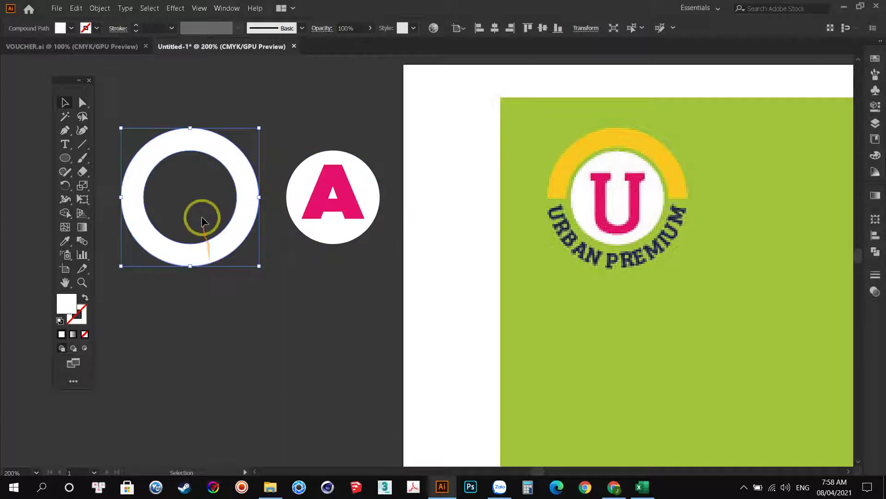
left_click_drag(202, 216, 344, 216)
key("i")
left_click(583, 157)
left_click(65, 102)
left_click(199, 144)
Shrink the white circle and A about their centre so a dark gap shows inside the ring.
key("ctrl+plus")
key("ctrl+plus")
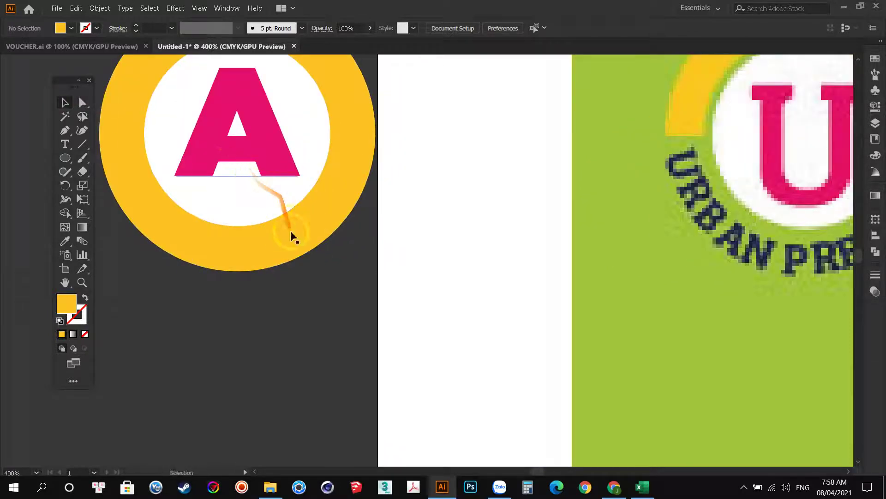
left_click_drag(290, 231, 424, 311)
left_click(411, 293)
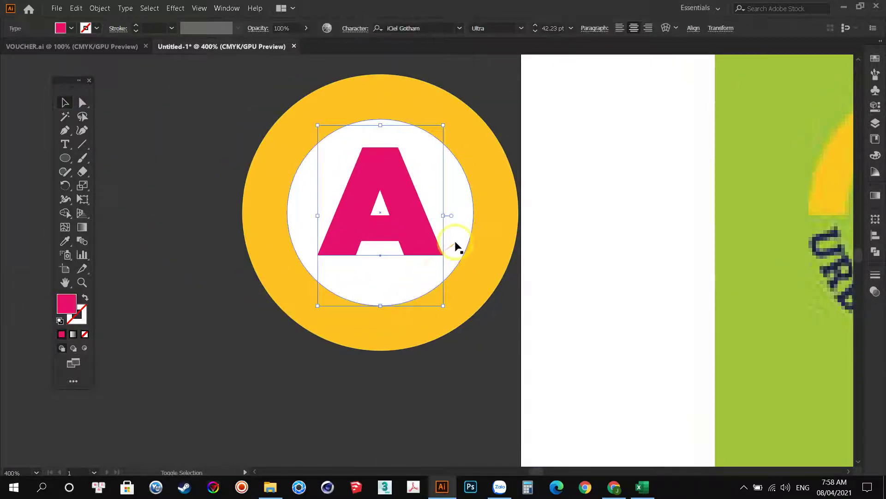
mouse_move(587, 300)
left_mouse_down()
mouse_move(524, 253)
mouse_move(576, 251)
left_mouse_up()
left_click_drag(482, 252, 614, 251)
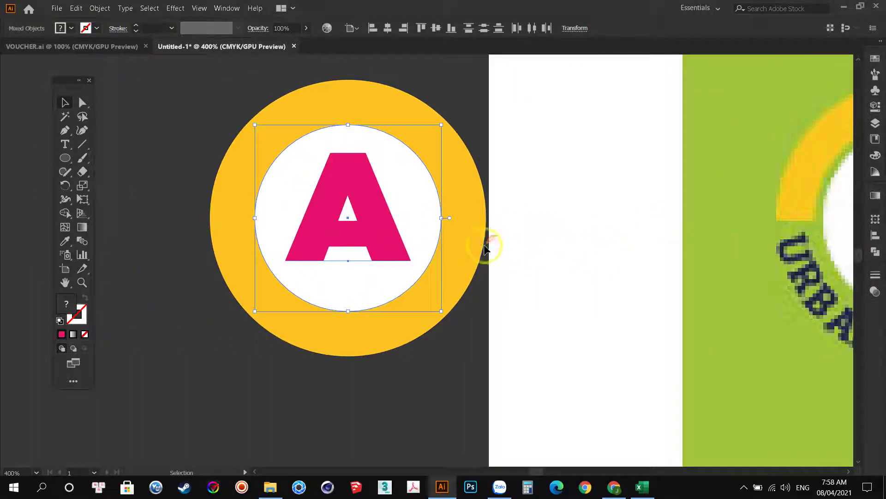
left_click_drag(441, 218, 433, 218)
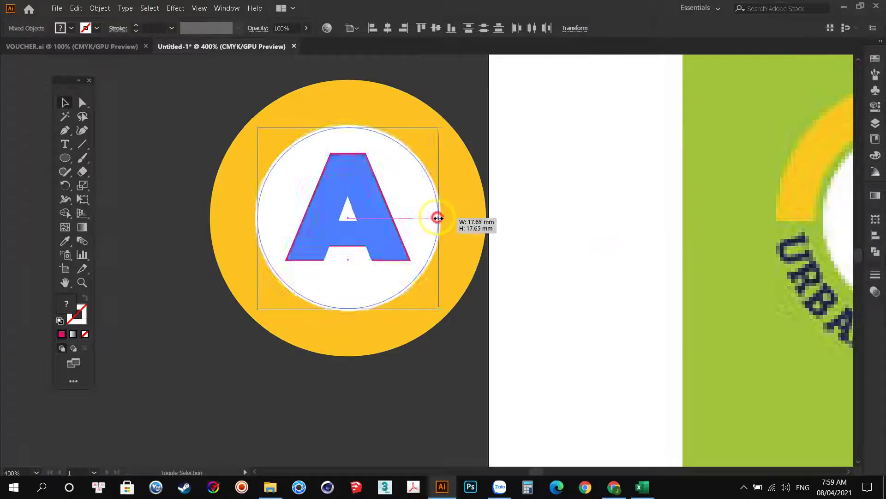
left_click(525, 330)
key("ctrl+minus")
left_click_drag(565, 296, 374, 251)
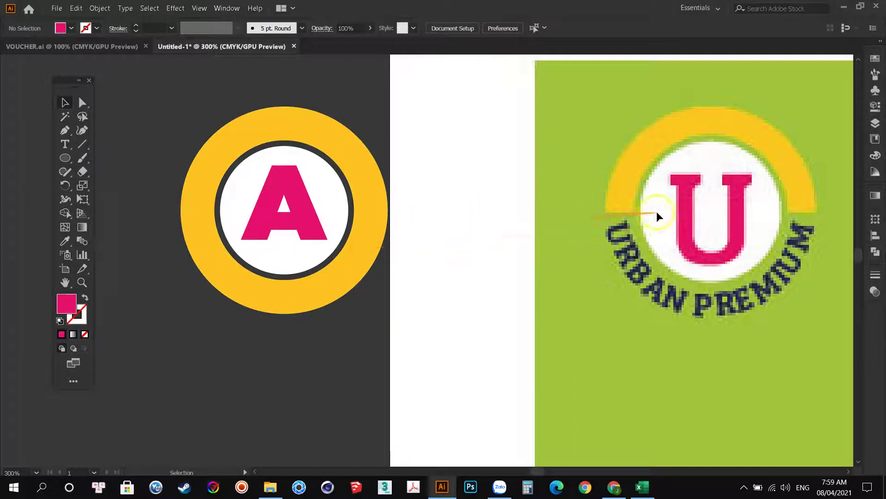
left_click(383, 238)
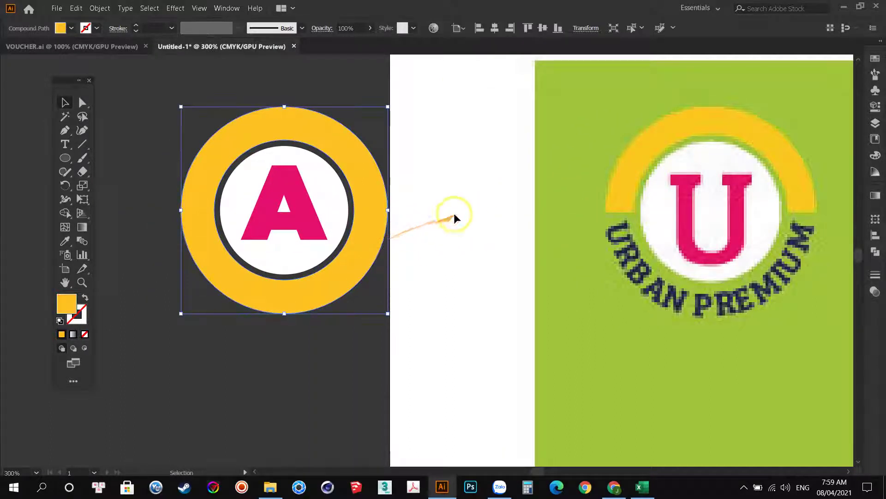
Draw a first rectangle over the badge's lower half, then delete it as misplaced.
left_click_drag(65, 158, 96, 158)
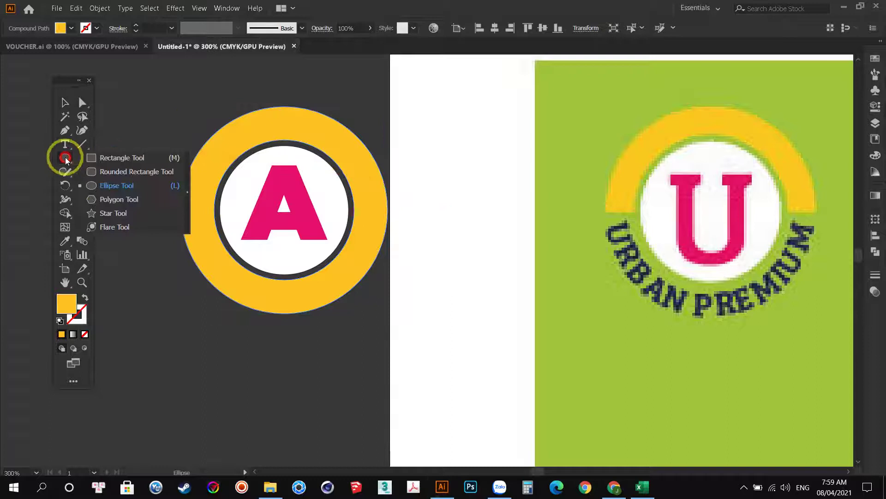
left_click(96, 157)
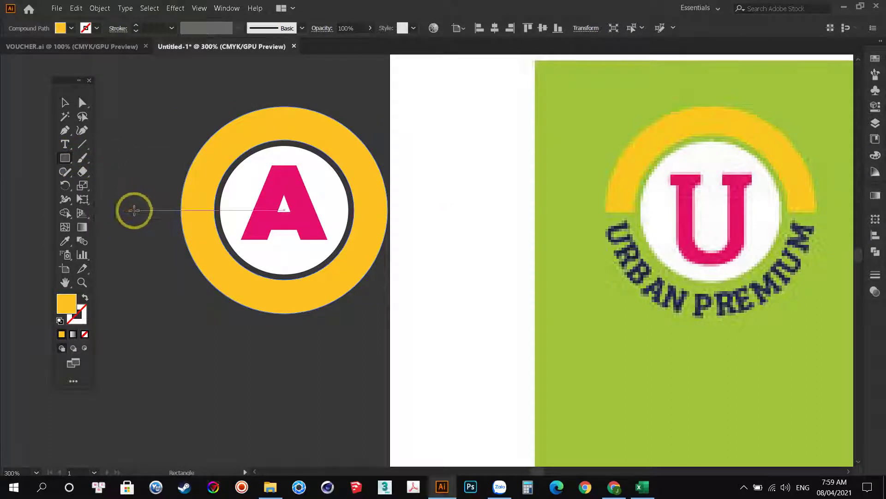
left_click_drag(135, 211, 436, 392)
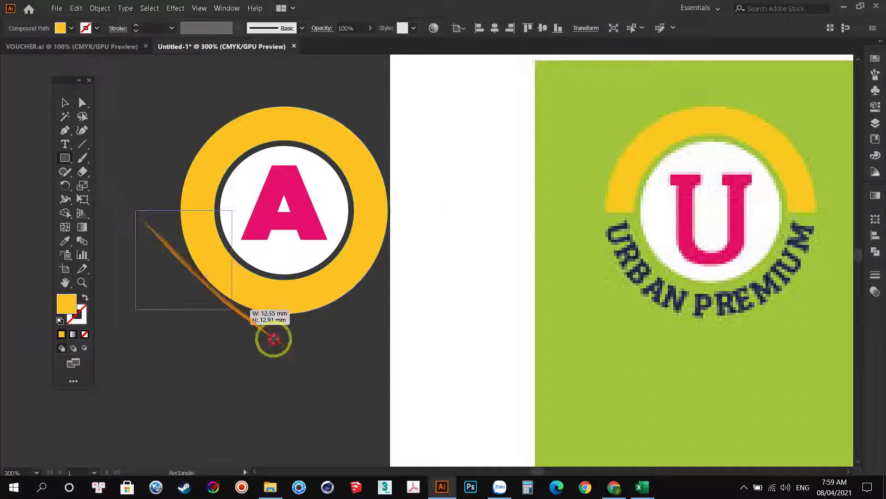
left_click(65, 102)
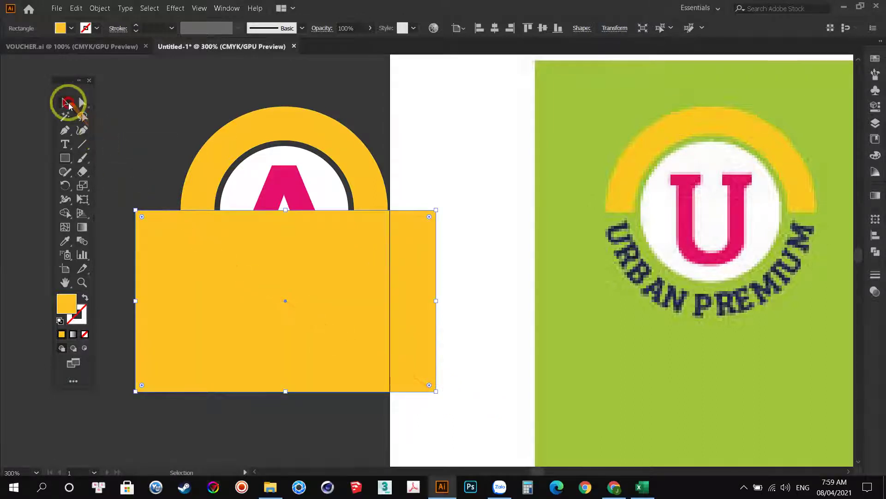
left_click(278, 239)
key("Delete")
Redraw the rectangle from the ring's centre line downward and add the ring to the selection.
left_click(65, 157)
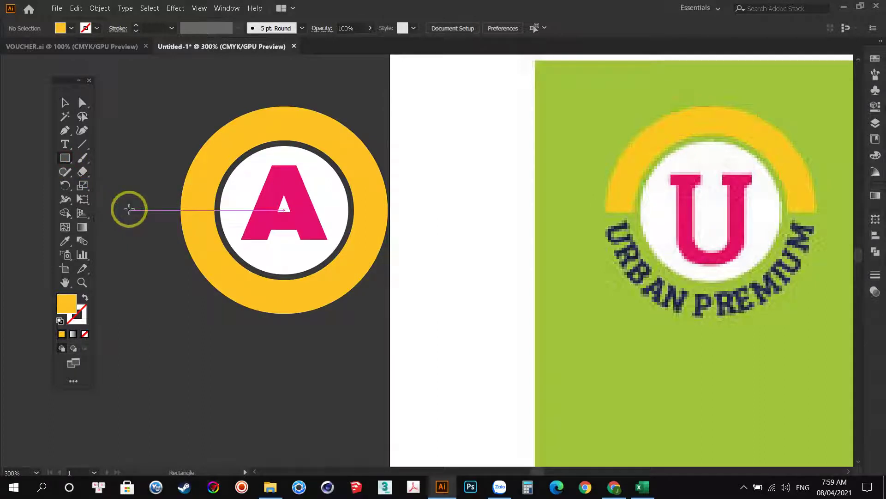
left_click(199, 7)
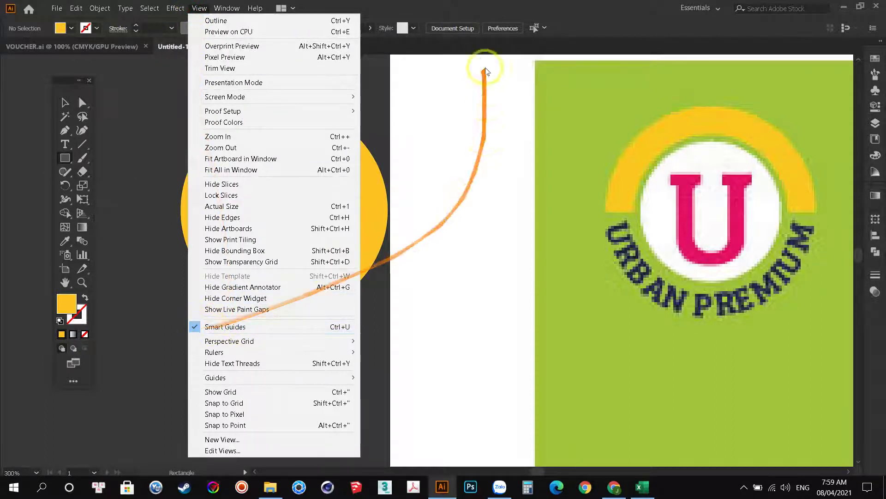
left_click(467, 10)
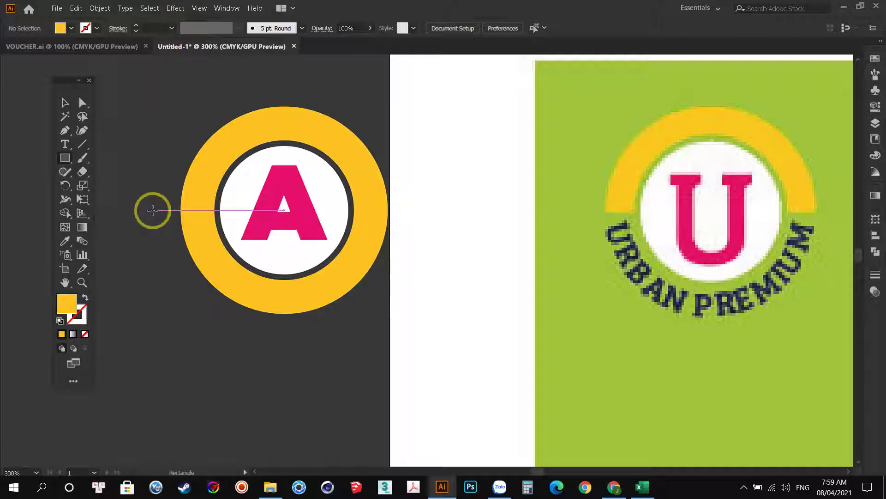
left_click_drag(153, 210, 432, 403)
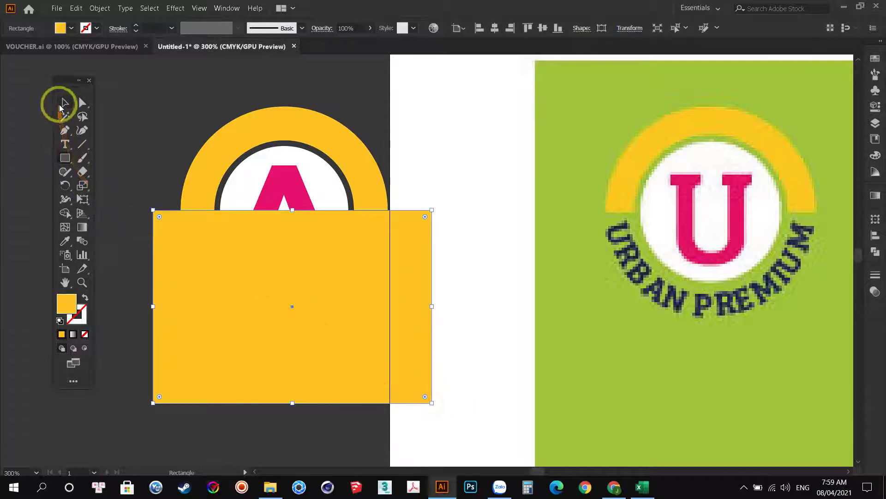
left_click(65, 102)
left_click(313, 135, "shift")
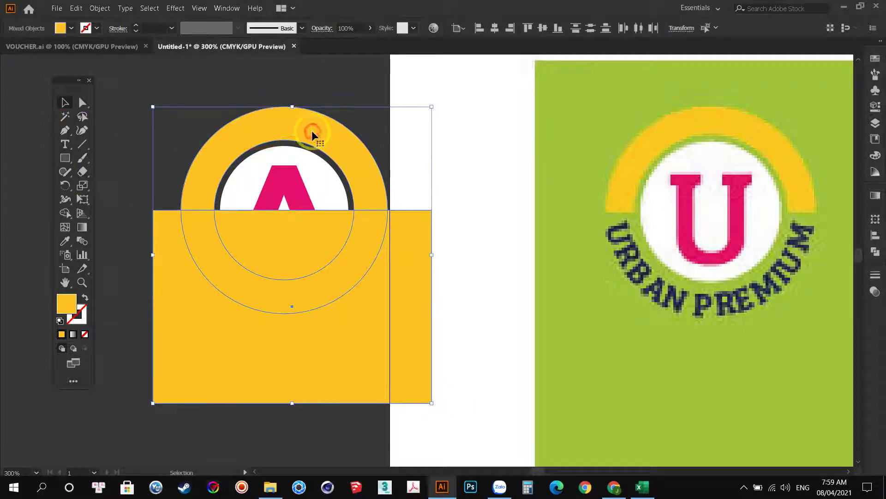
Subtract the rectangle from the ring with Pathfinder Minus Front, leaving an upper yellow arch.
left_click(877, 254)
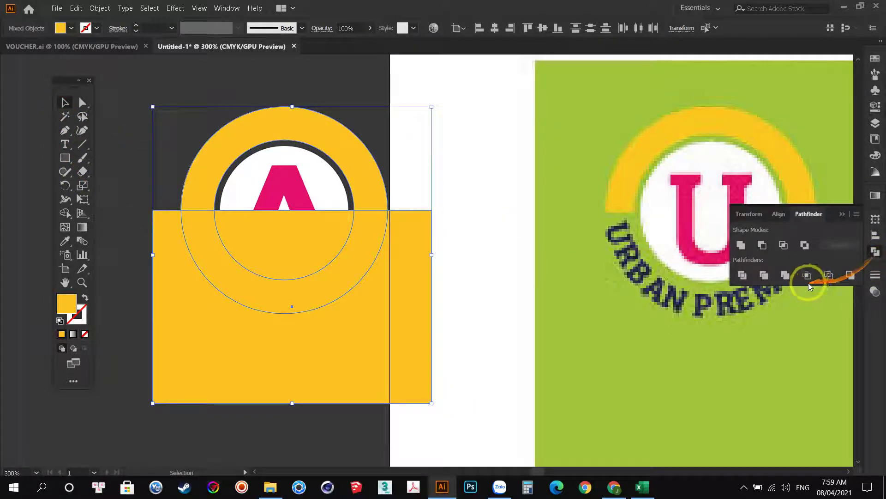
left_click(764, 246)
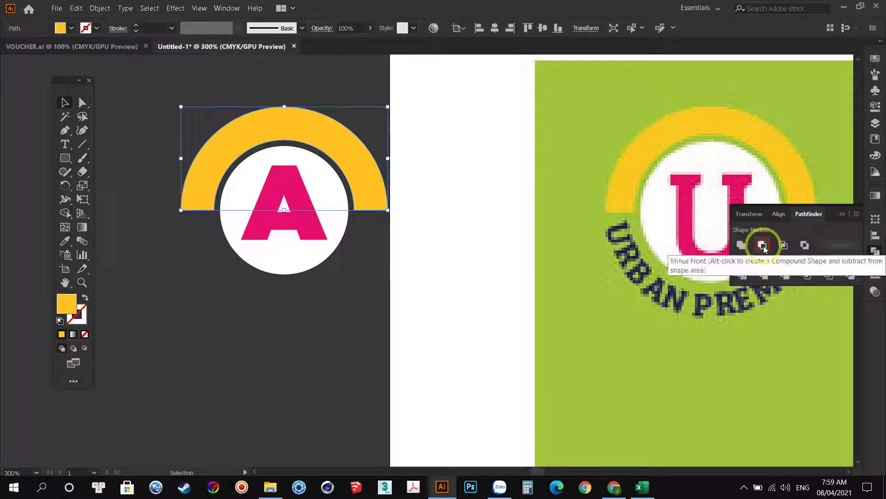
left_click(842, 214)
left_click(238, 301)
left_click_drag(287, 332, 236, 285)
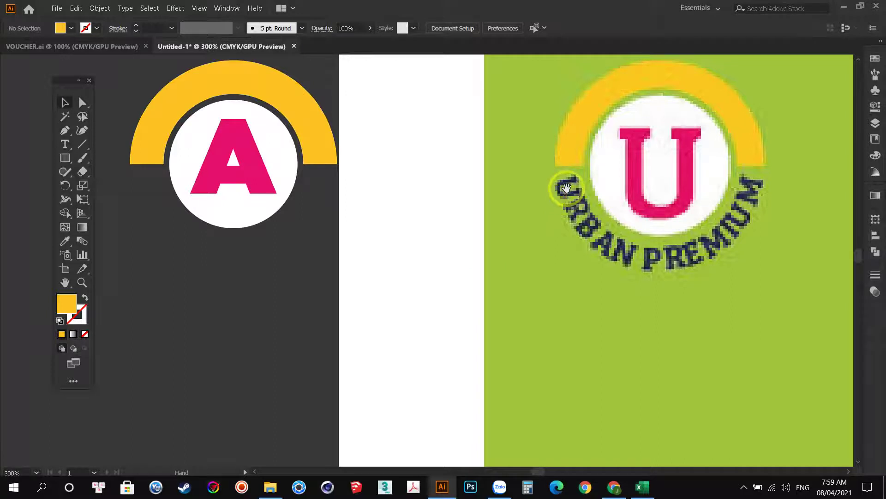
left_click_drag(425, 229, 521, 267)
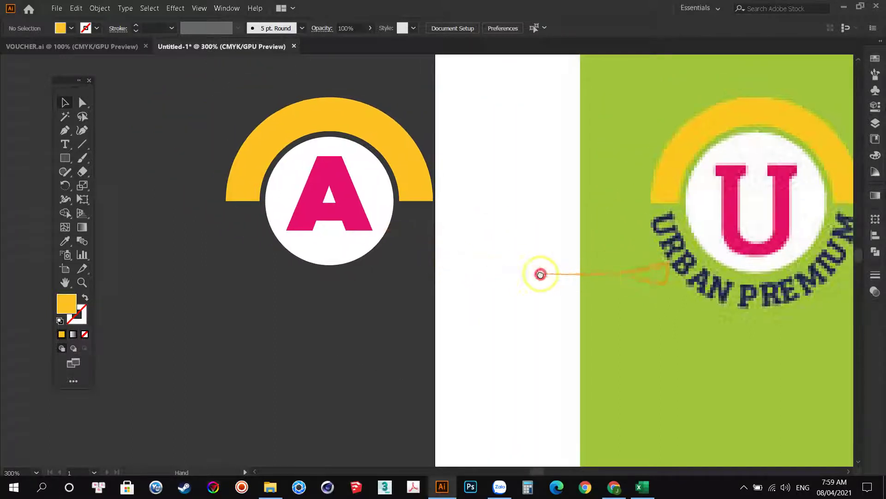
left_click_drag(480, 235, 410, 224)
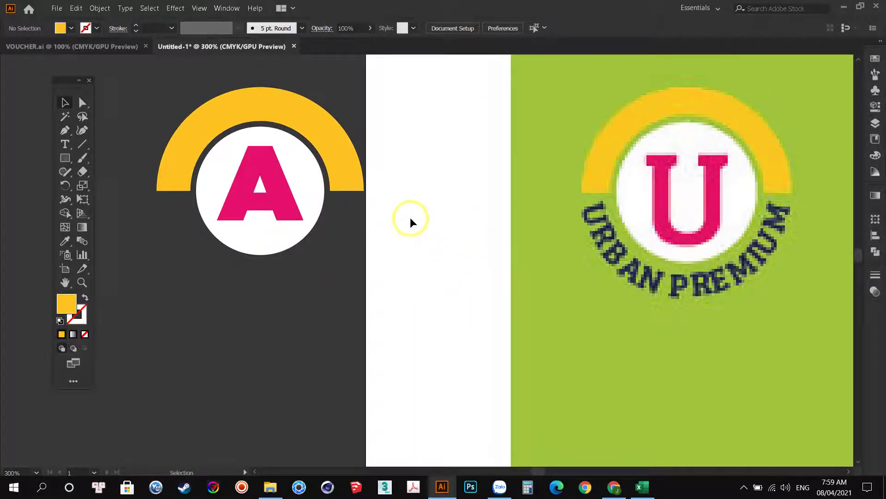
left_click_drag(422, 214, 419, 204)
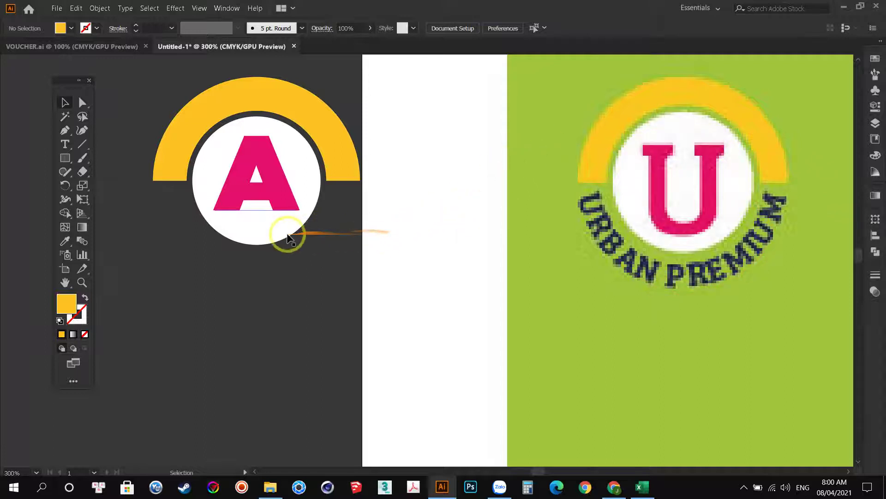
Copy the white circle in front, enlarge it to 21.41 mm, and swap it to a white outline.
left_click(318, 196)
key("v")
left_click_drag(320, 181, 343, 181)
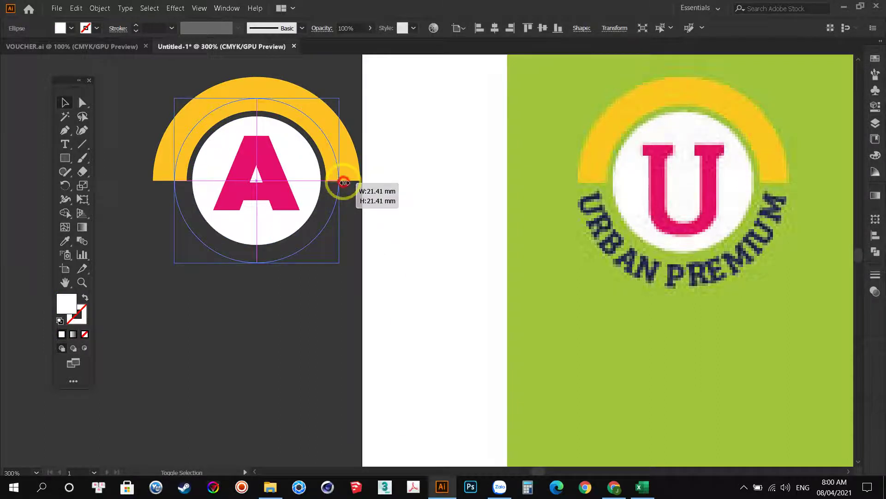
key("shift+x")
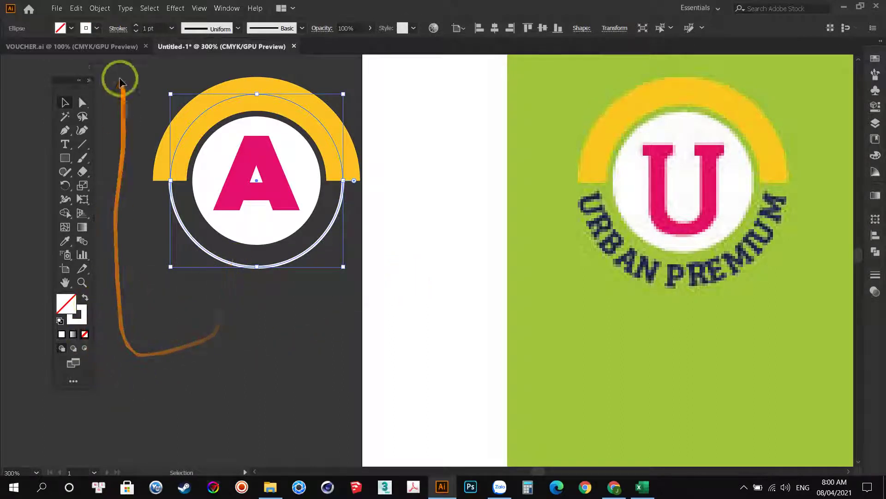
left_click(122, 125)
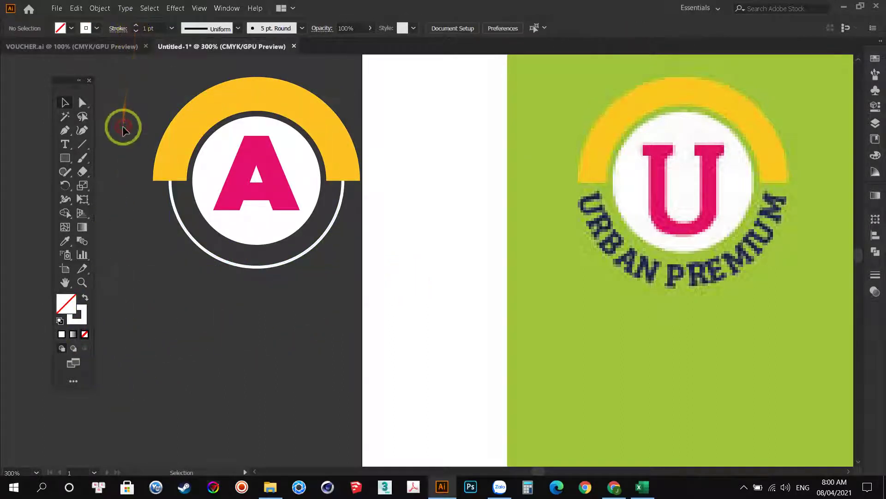
left_click(65, 145)
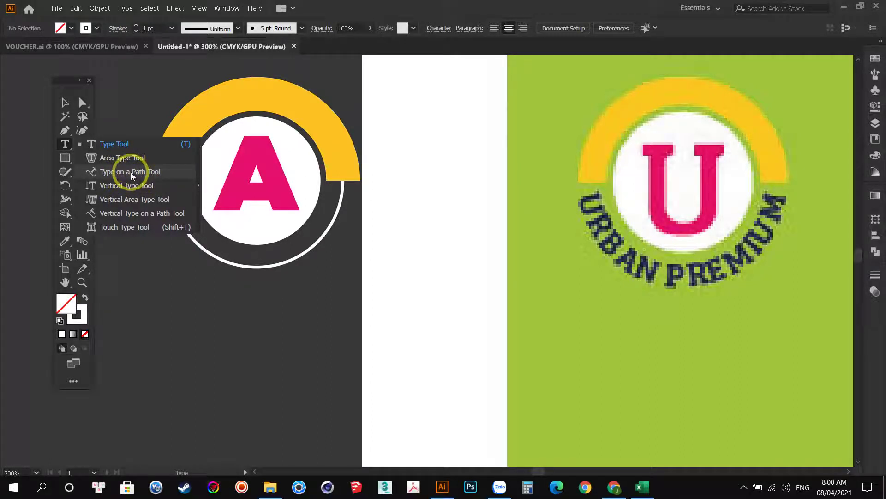
Type 'Adobe' along the larger outlined circle and slide it around the path.
left_click(131, 173)
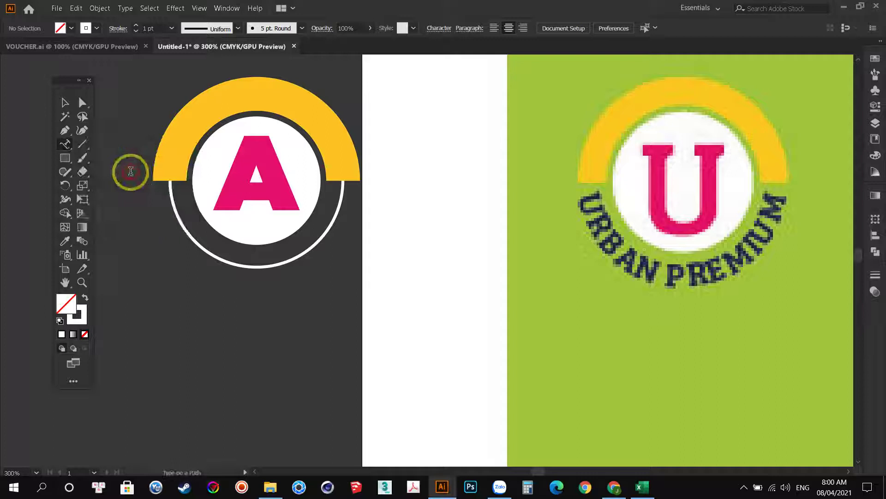
left_click(209, 253)
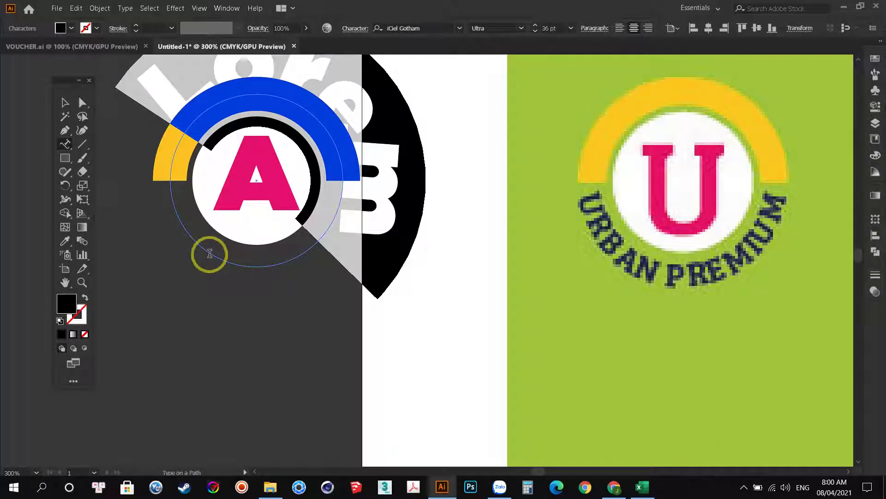
type("A")
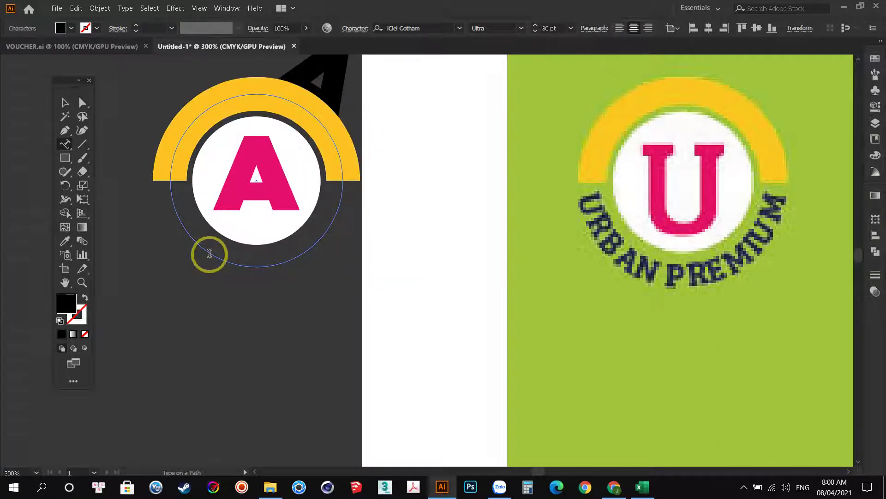
type("dobe")
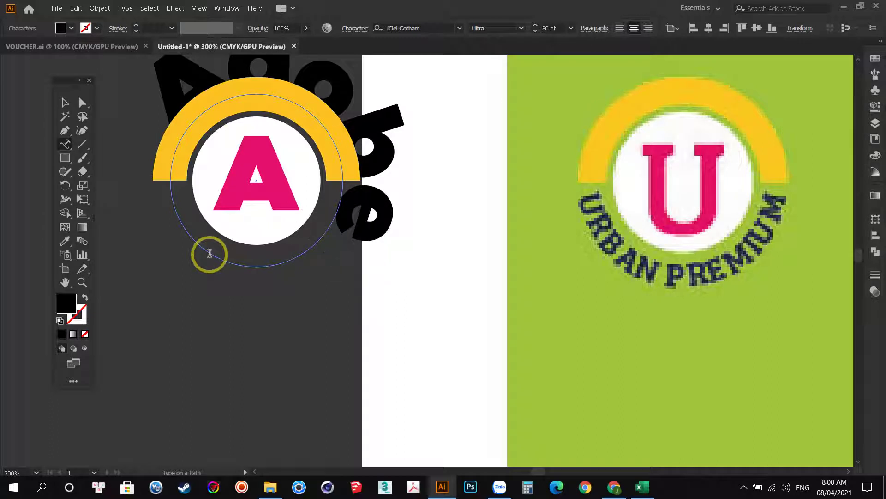
type(" Class")
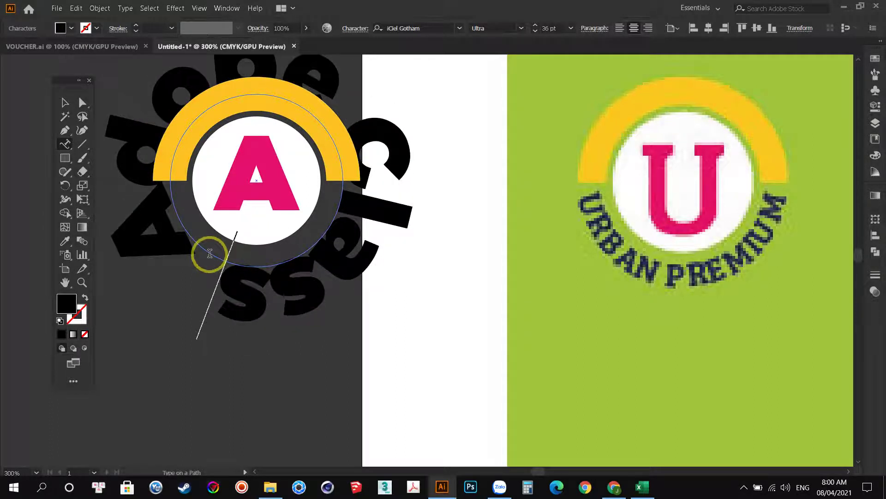
key("BackSpace")
key("BackSpace")
key("BackSpace")
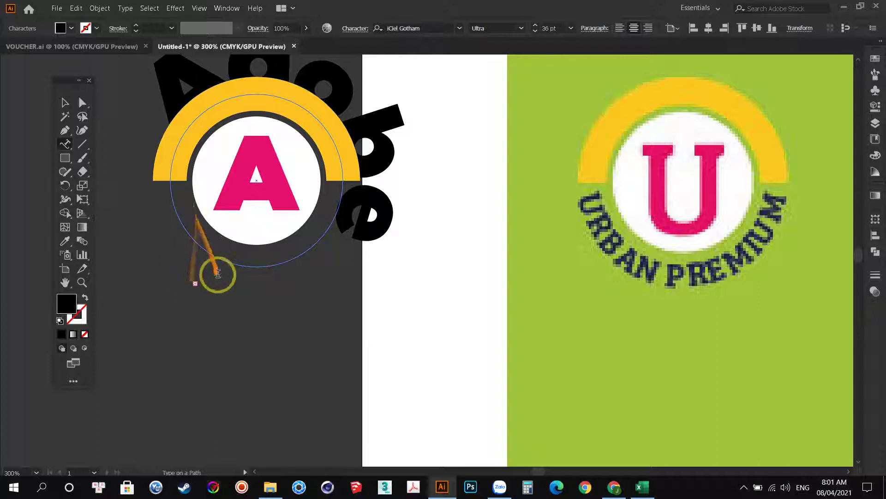
left_click(63, 103)
left_click(196, 285)
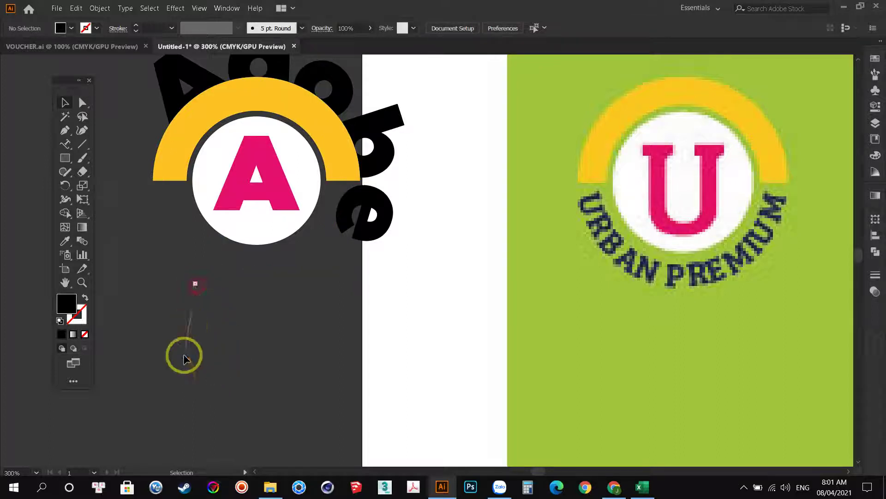
left_click_drag(196, 284, 203, 314)
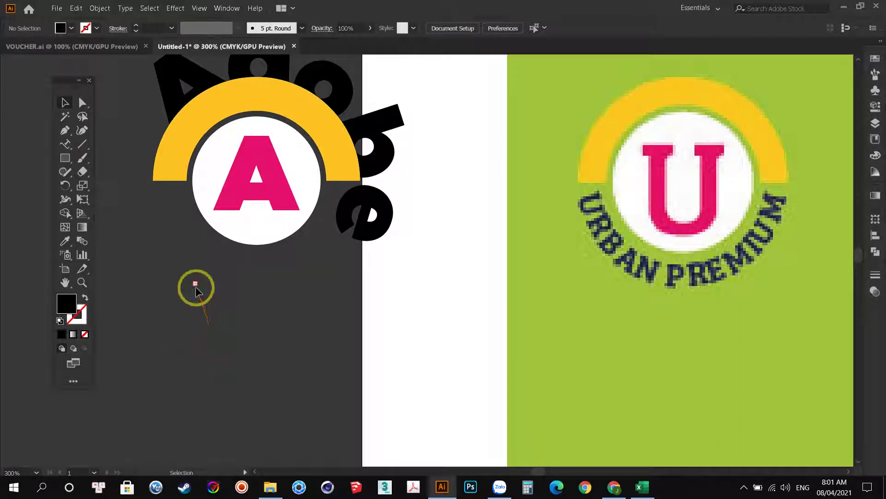
left_click(366, 214)
mouse_move(193, 289)
left_mouse_down()
mouse_move(231, 330)
mouse_move(360, 228)
left_mouse_up()
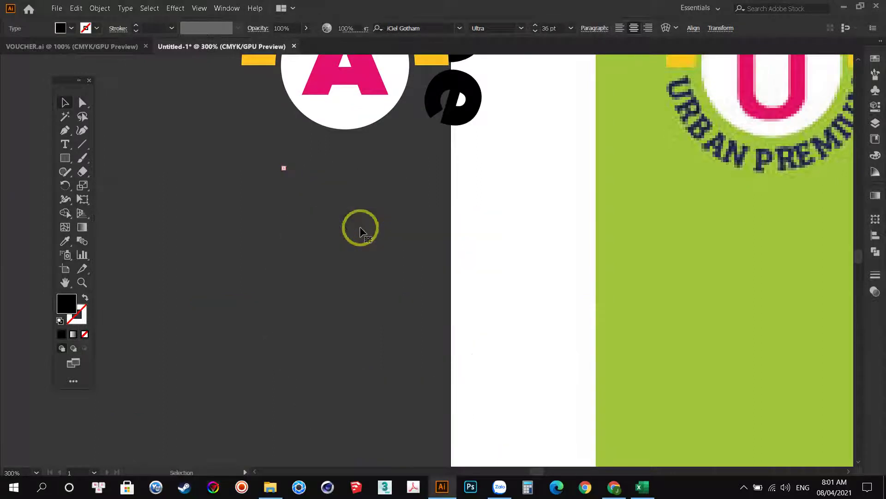
Reduce the curved text to 18 pt and set its font style to Medium.
left_click(404, 239)
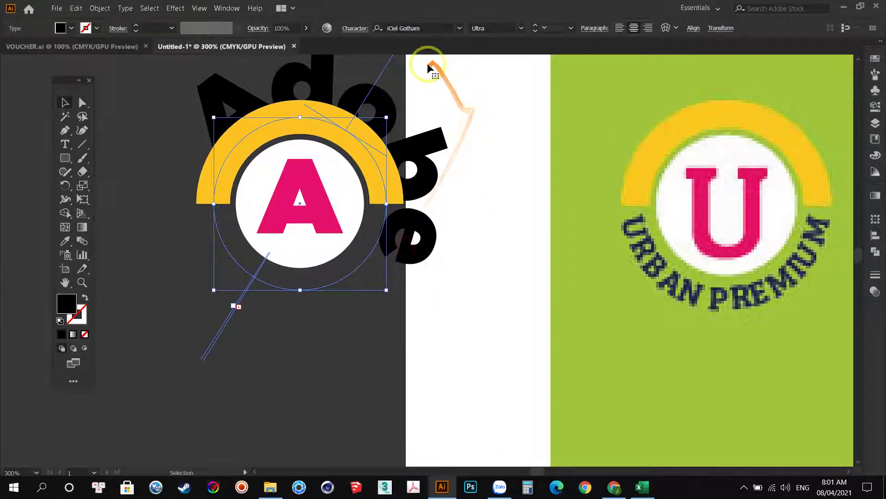
left_click(535, 31)
left_click(535, 31)
left_click(535, 31)
left_click(536, 31)
left_click(535, 31)
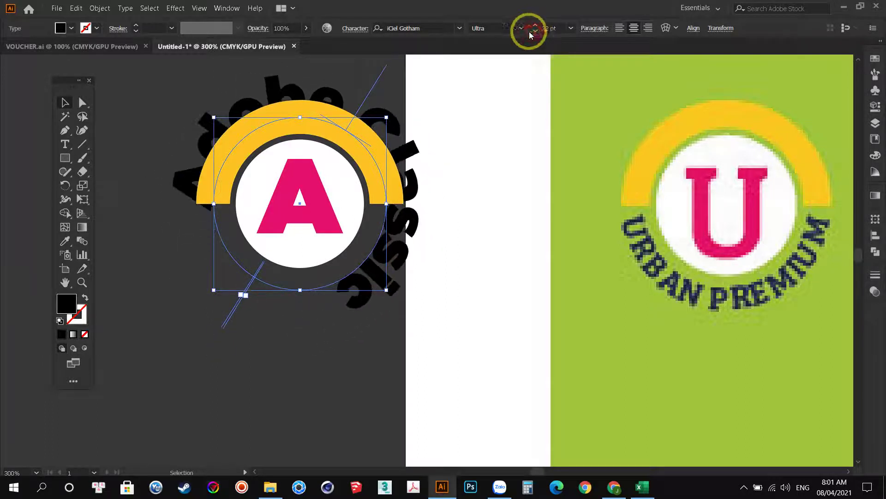
left_click(496, 27)
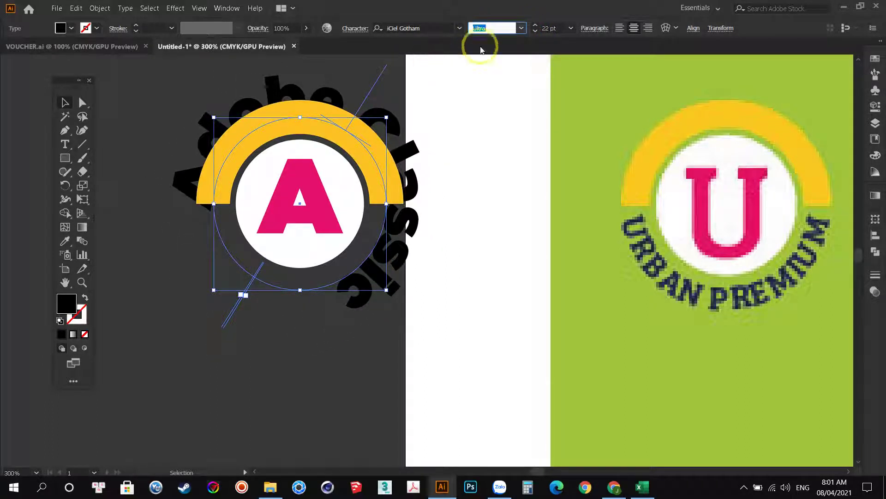
left_click(521, 29)
left_click(519, 51)
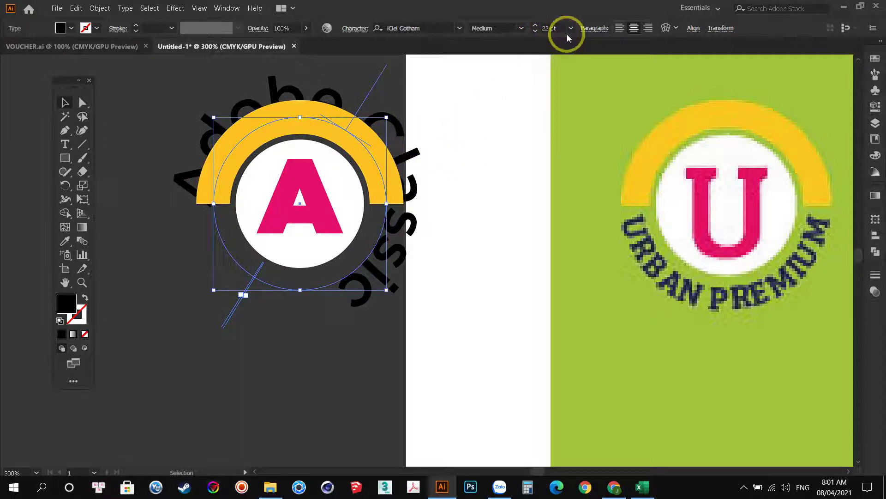
left_click(536, 31)
left_click(535, 31)
left_click(536, 31)
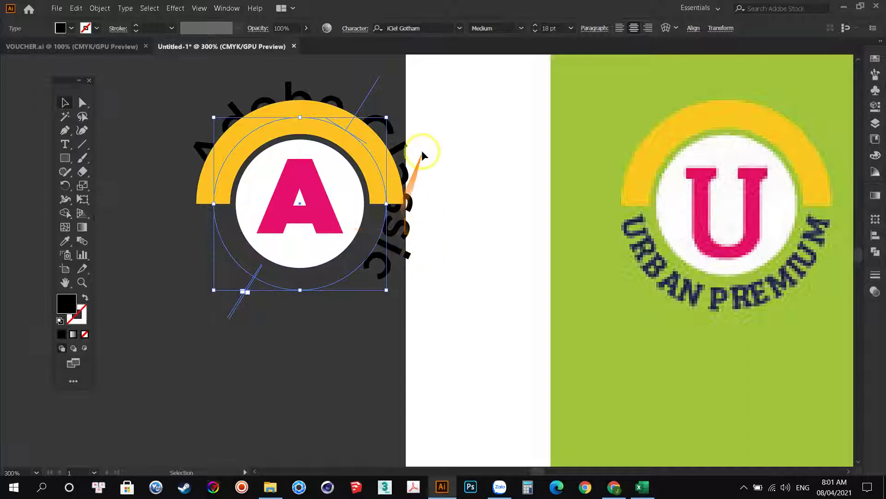
Flip the text to run inside the bottom of the circle, shrinking and scaling it to fit.
left_click_drag(397, 249, 388, 253)
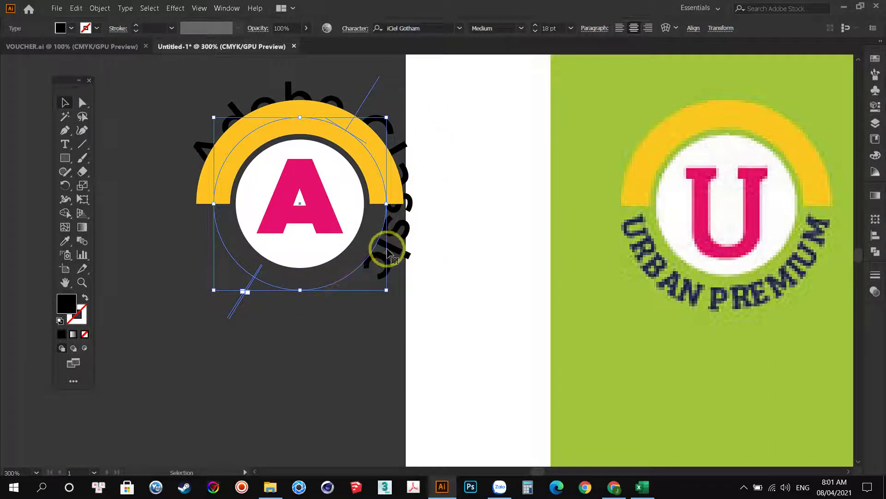
left_click_drag(386, 253, 367, 102)
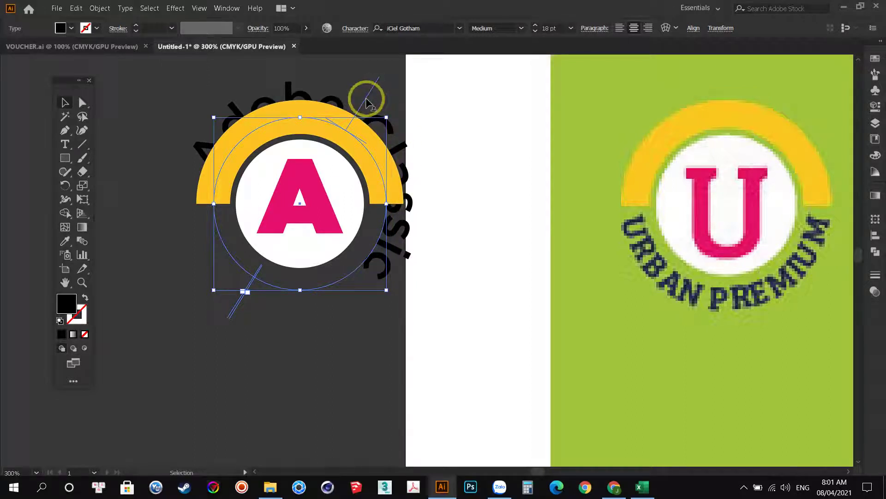
mouse_move(367, 101)
left_mouse_down()
mouse_move(377, 109)
mouse_move(370, 198)
mouse_move(380, 221)
mouse_move(406, 224)
mouse_move(415, 235)
mouse_move(382, 223)
mouse_move(338, 274)
mouse_move(300, 280)
left_mouse_up()
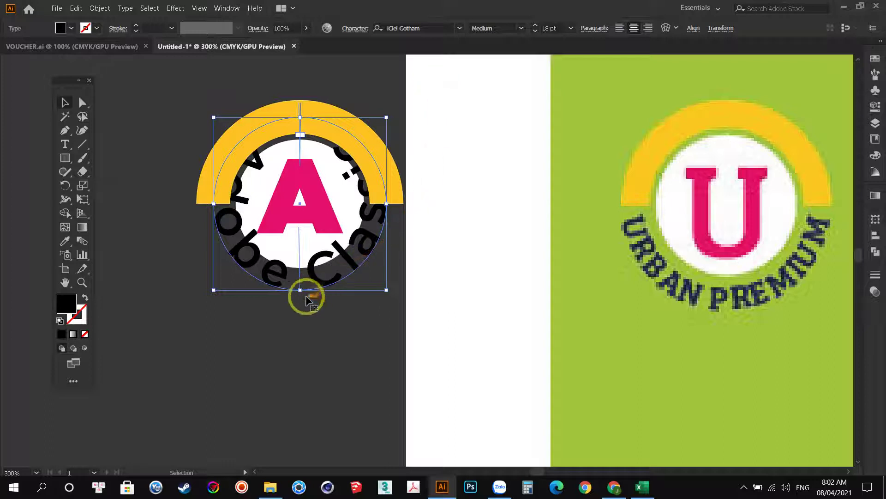
left_click_drag(300, 291, 301, 301)
left_click(536, 32)
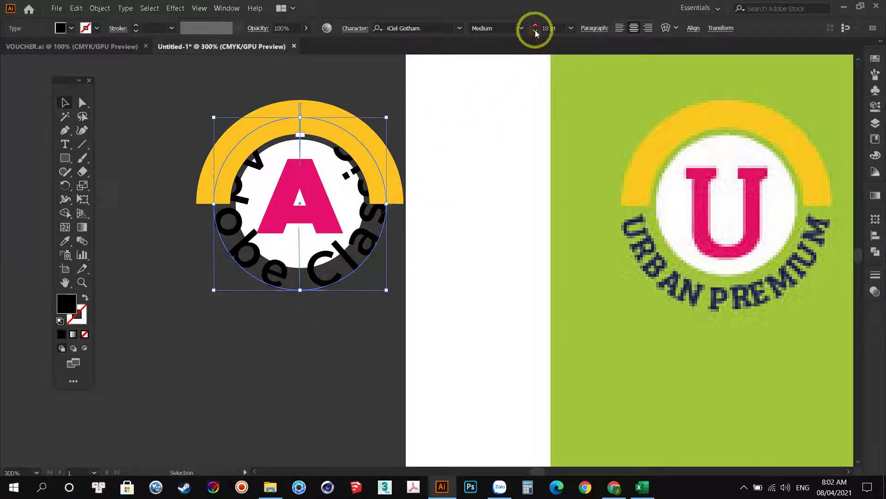
left_click(535, 31)
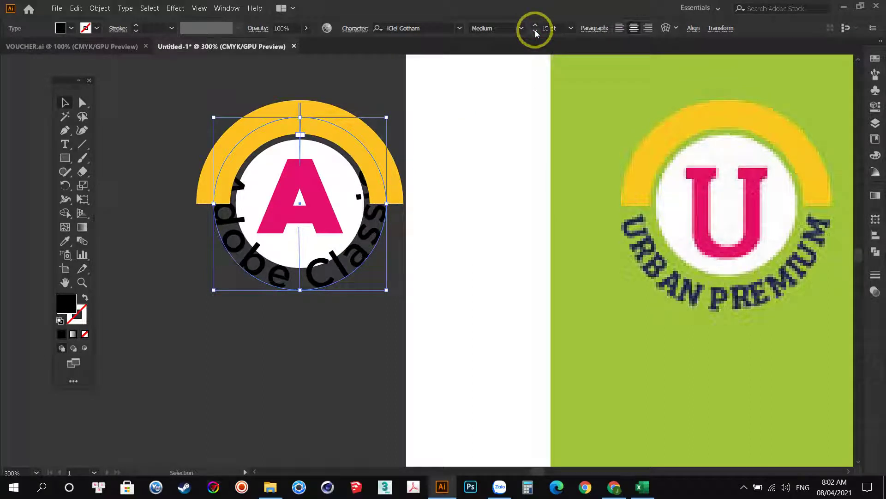
left_click(536, 31)
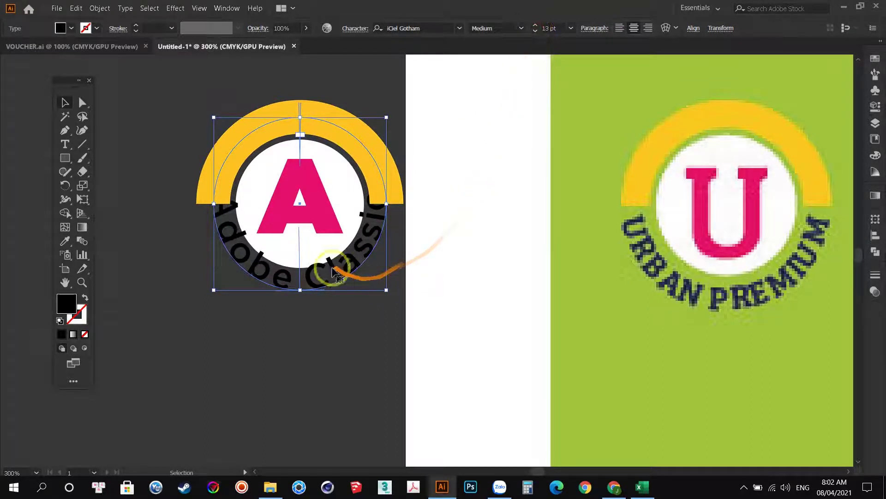
left_click_drag(363, 252, 359, 280)
left_click_drag(386, 226, 397, 227)
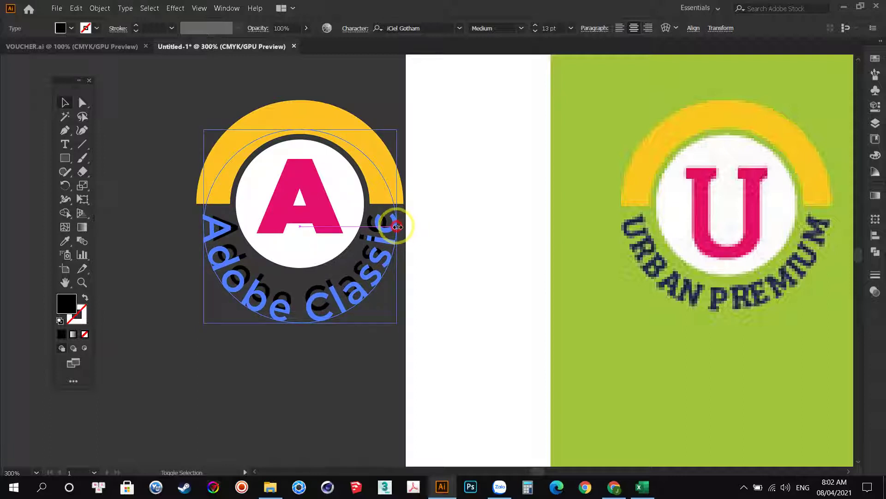
left_click_drag(397, 227, 398, 227)
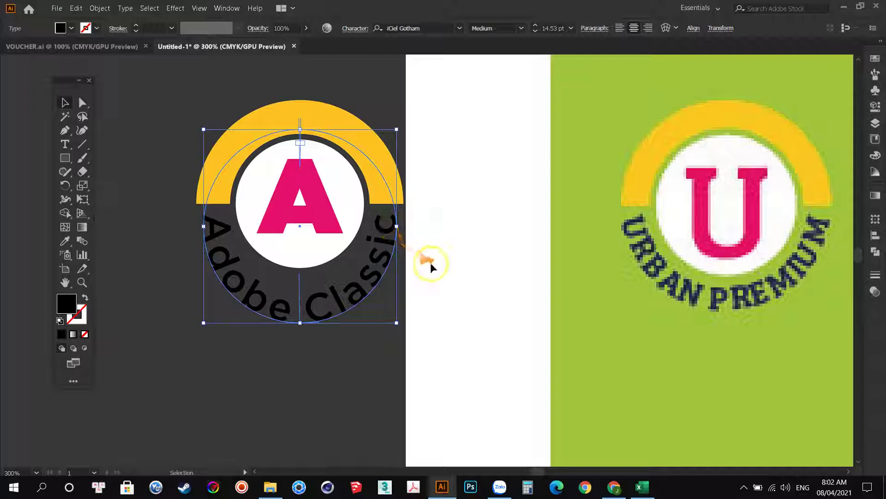
Vertically centre the text on the white circle and shrink it to about 13 pt.
left_click(314, 261, "shift")
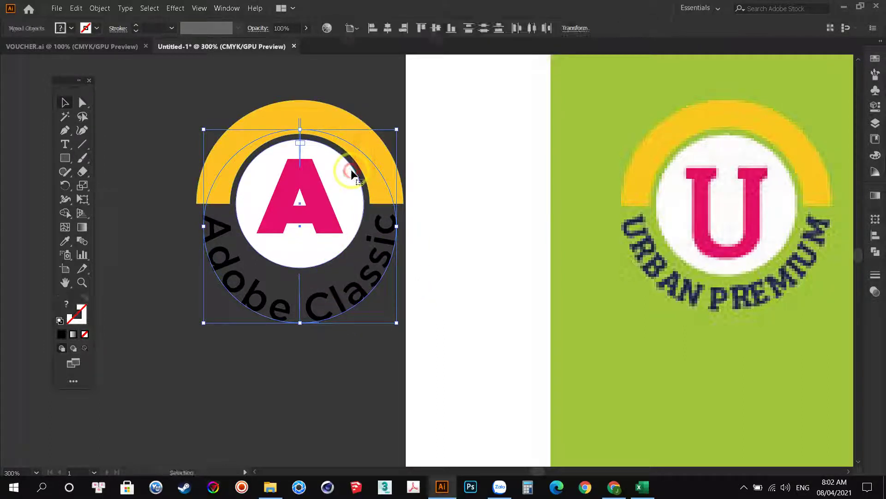
left_click(352, 174)
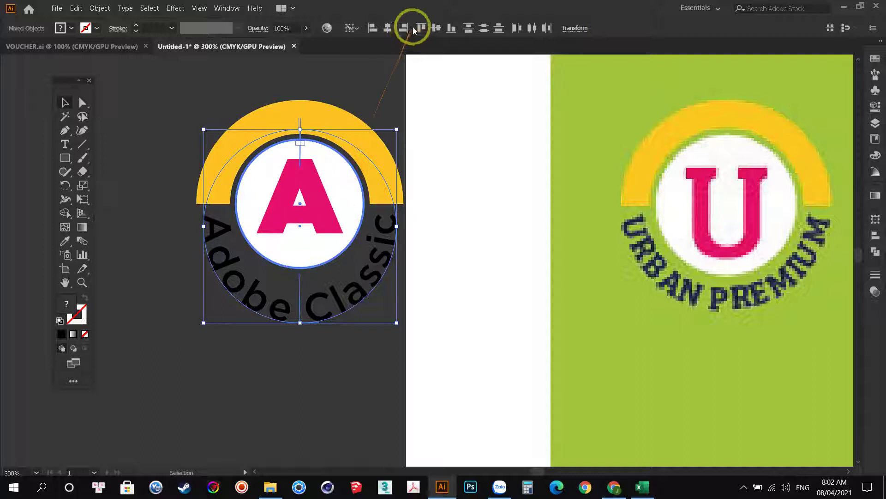
left_click(438, 29)
left_click(516, 218)
left_click(360, 273)
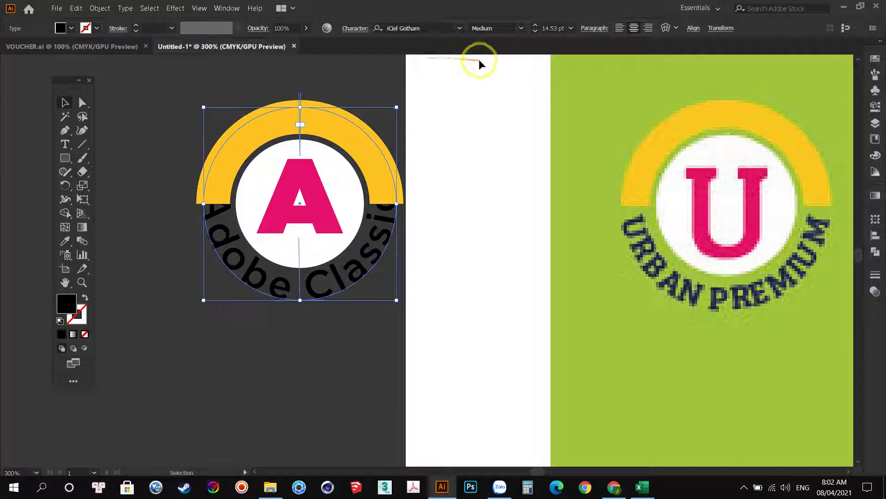
left_click(535, 29)
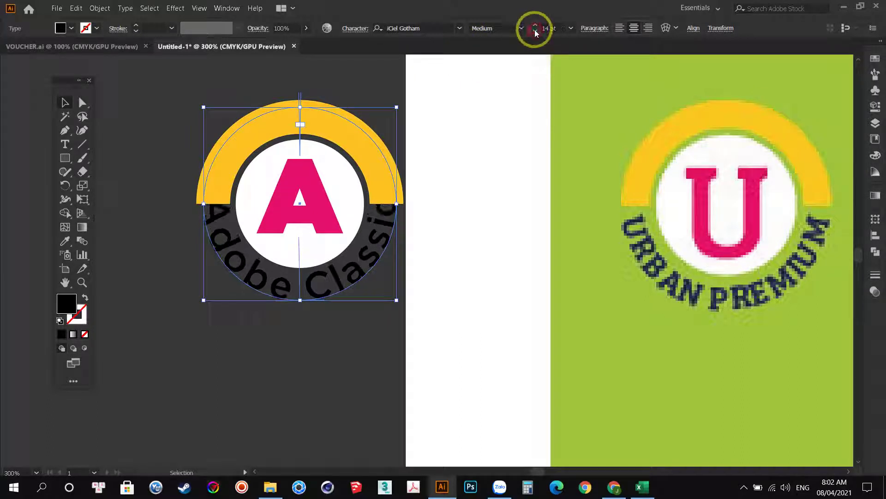
left_click(534, 30)
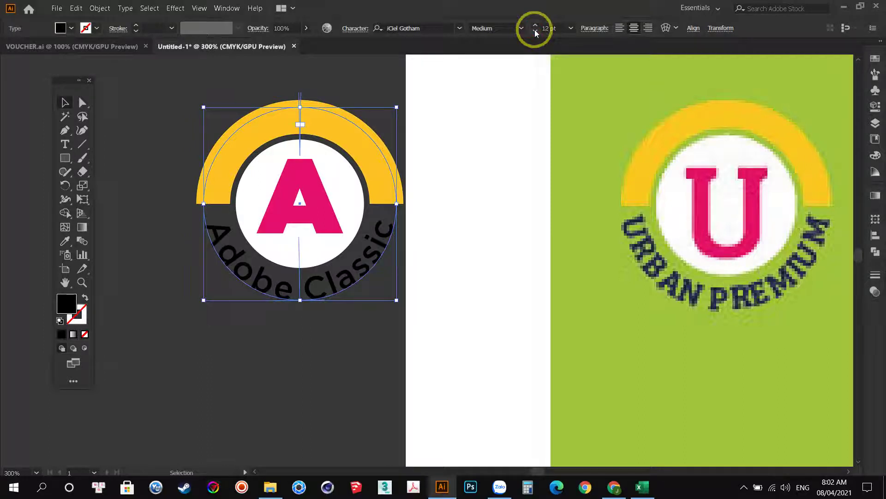
left_click(344, 367)
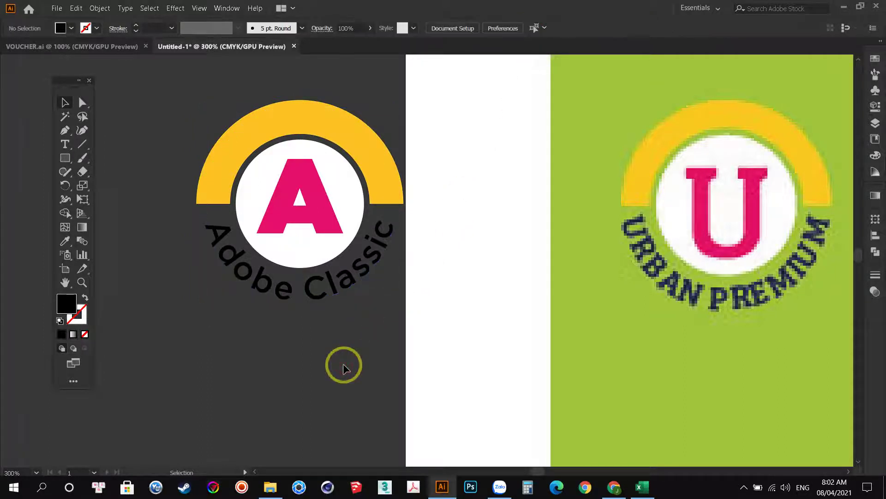
Set the Adobe Classic text size to exactly 12.5 pt.
mouse_move(340, 354)
left_mouse_down()
mouse_move(291, 350)
mouse_move(288, 366)
left_mouse_up()
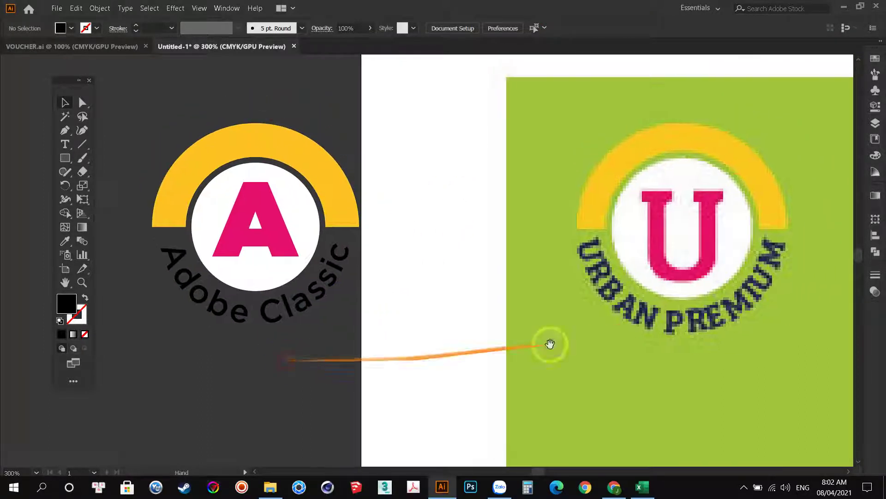
left_click(285, 310)
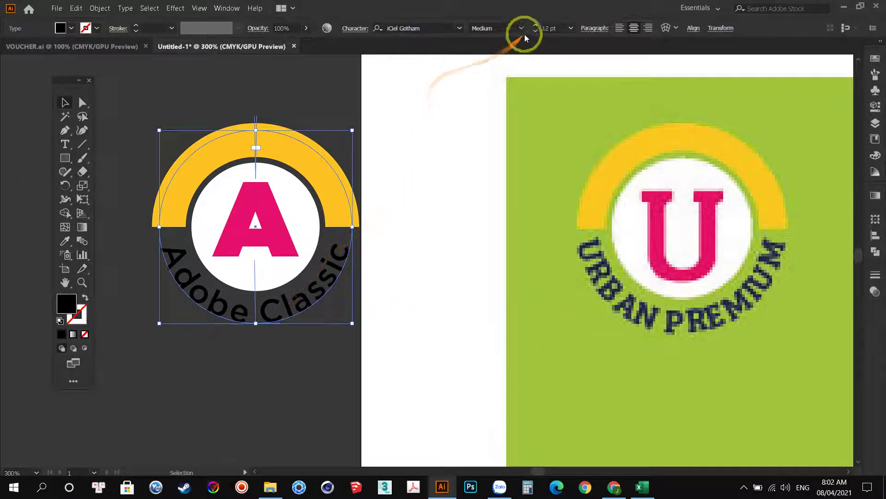
left_click(552, 28)
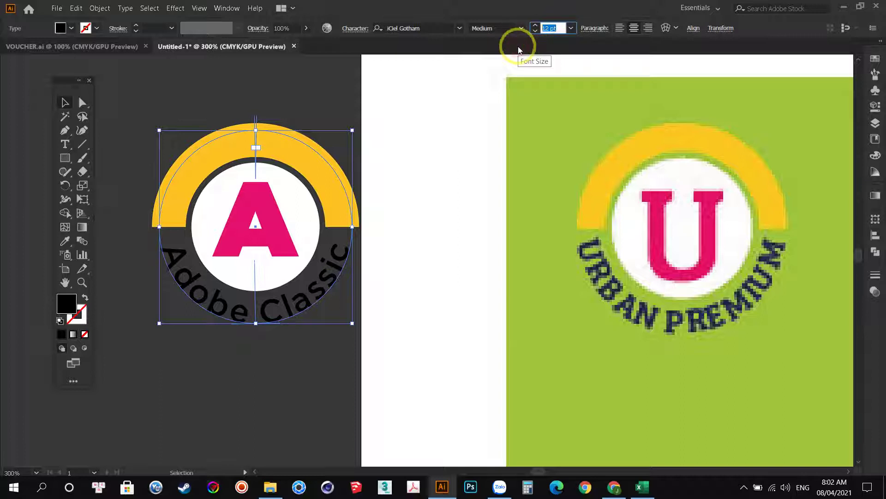
type("12.5")
key("Return")
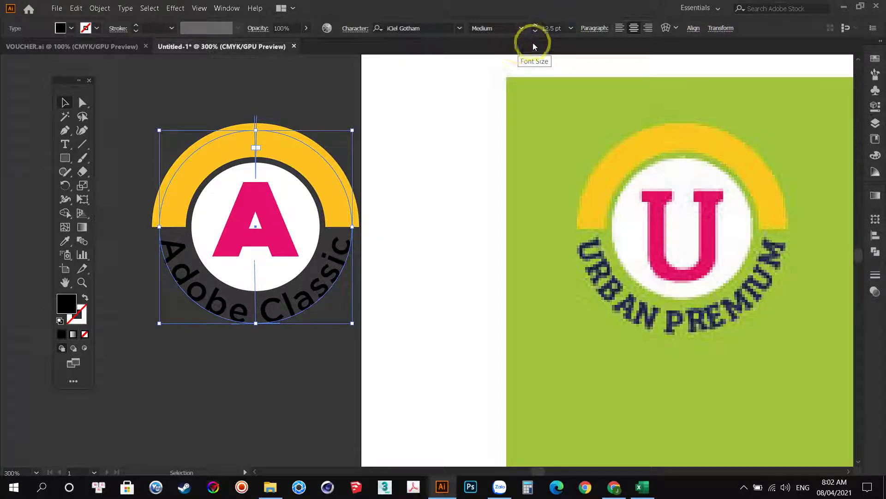
left_click(242, 373)
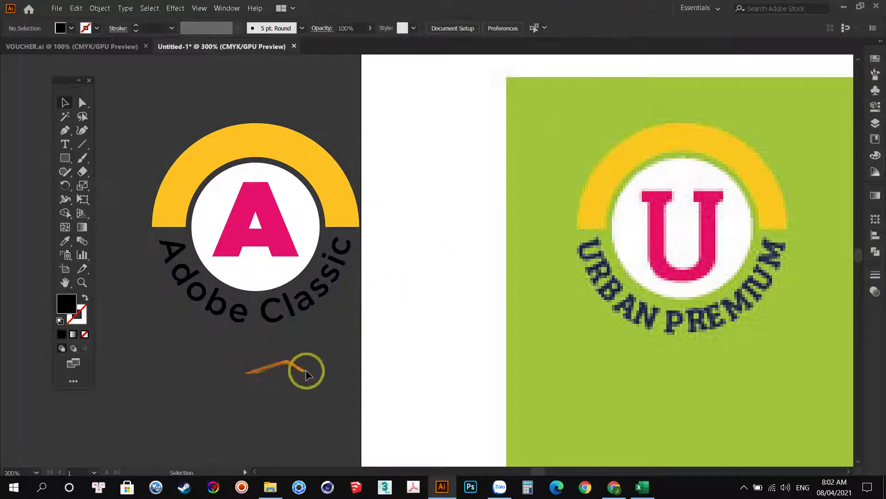
left_click(294, 318)
key("i")
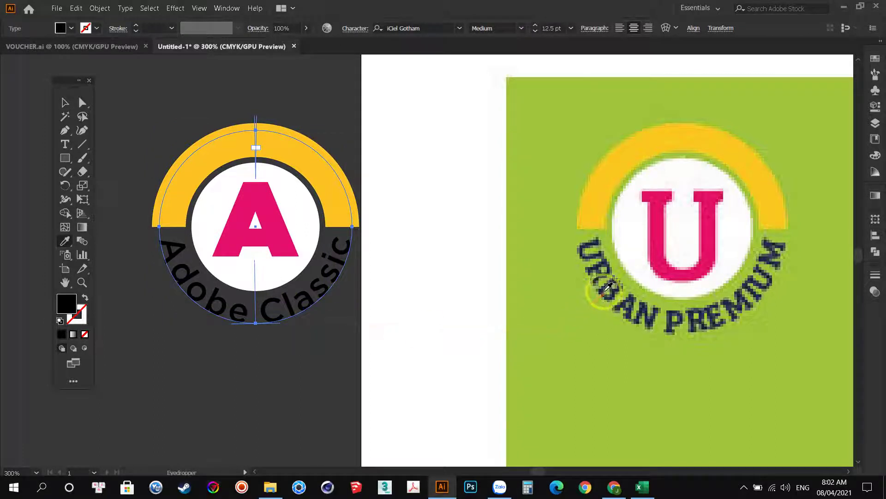
left_click(600, 287)
left_click(65, 103)
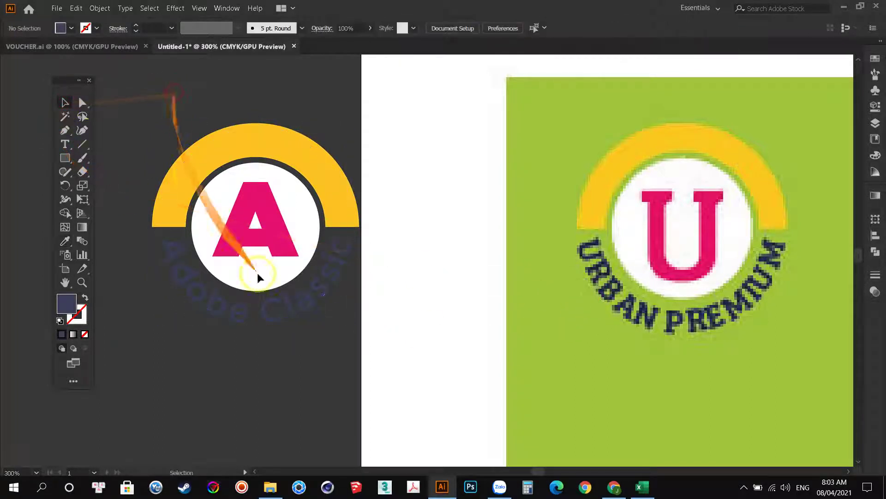
left_click_drag(283, 364, 298, 331)
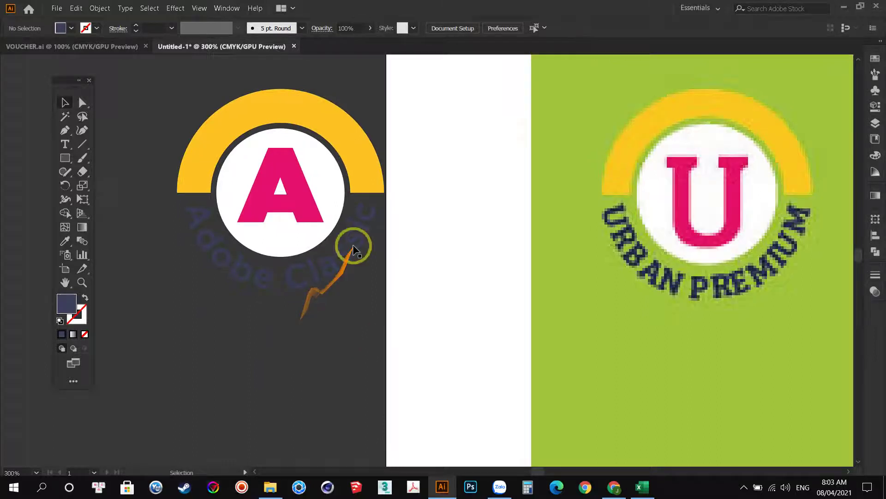
left_click(373, 164)
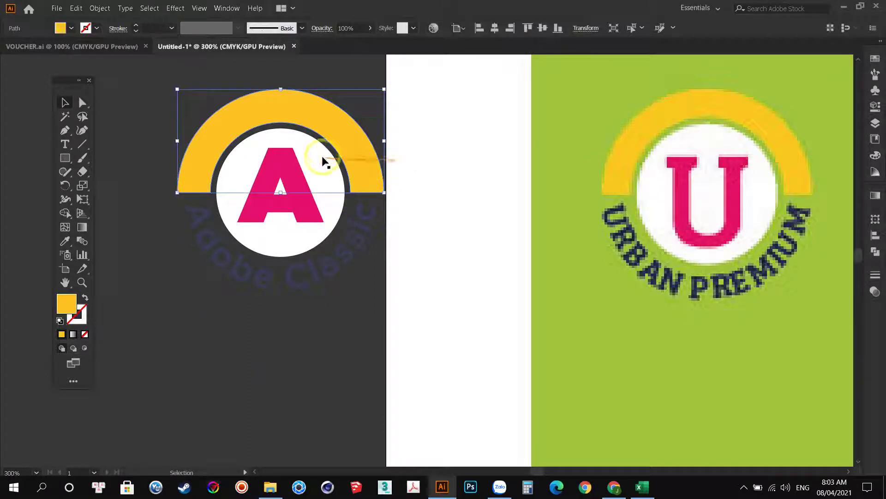
double_click(327, 141)
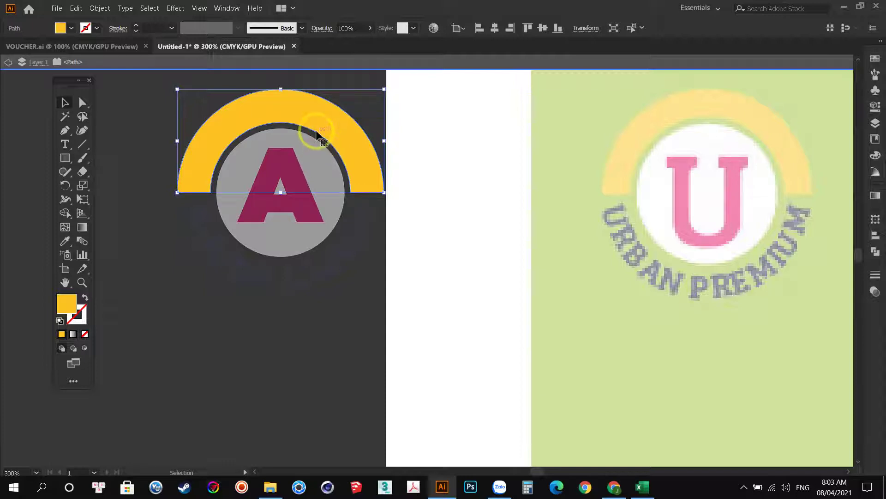
left_click(405, 64)
scroll(340, 394, "down", 2)
scroll(331, 341, "down", 2)
left_click_drag(193, 122, 320, 264)
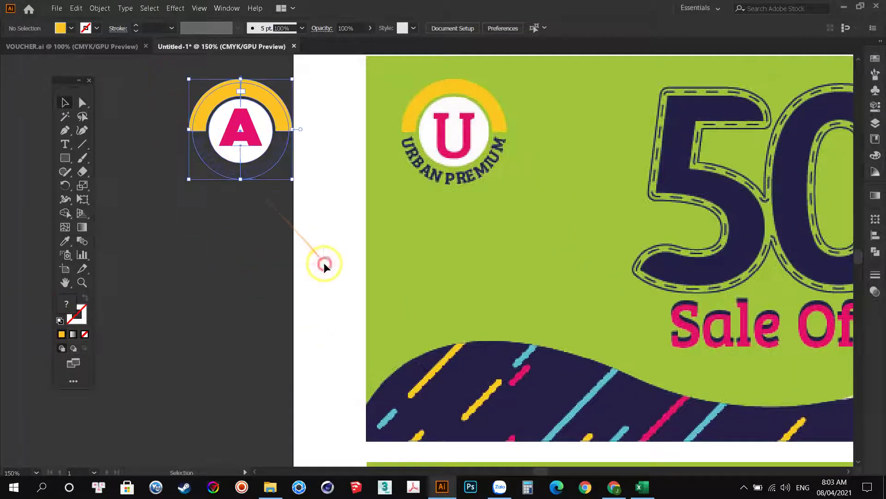
right_click(257, 139)
left_click(297, 214)
left_click(232, 204)
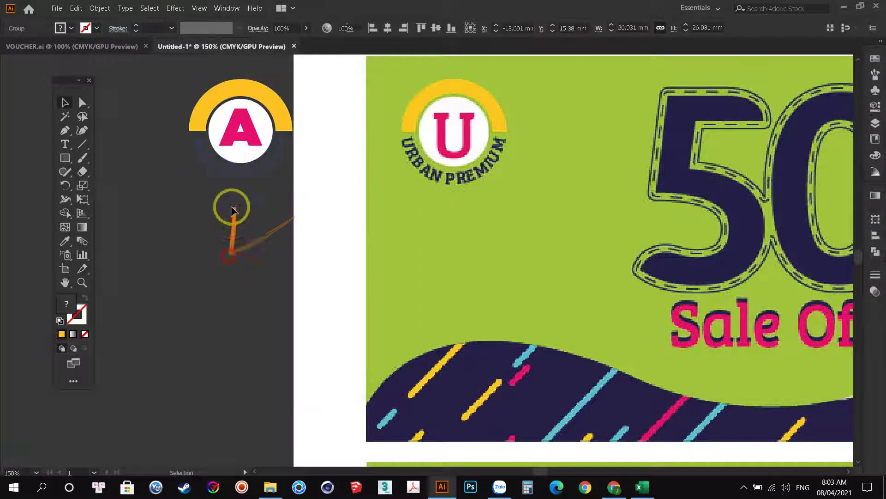
left_click_drag(254, 198, 486, 148)
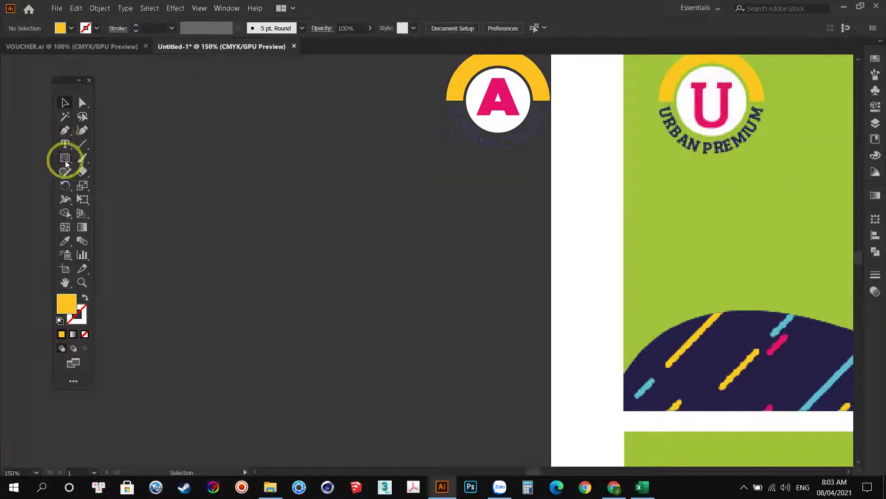
left_click_drag(65, 159, 69, 121)
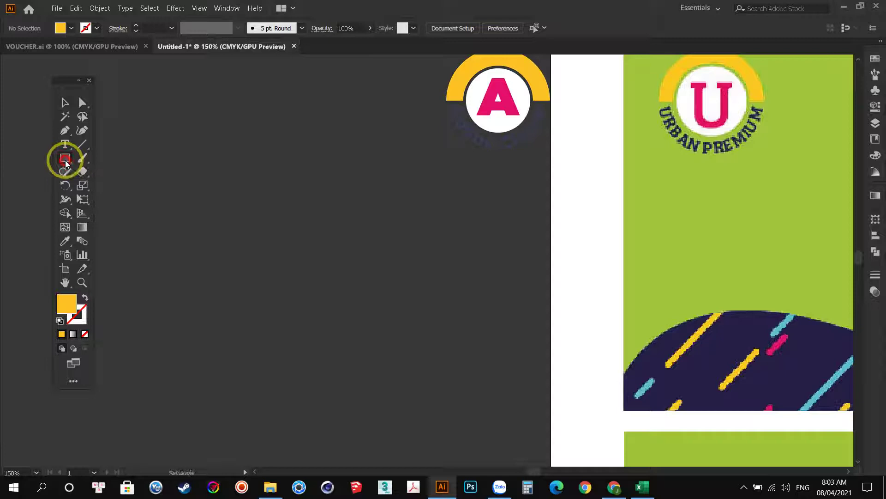
Draw a three-anchor wavy path beside the artboard and turn its fill into a yellow outline.
left_click(66, 132)
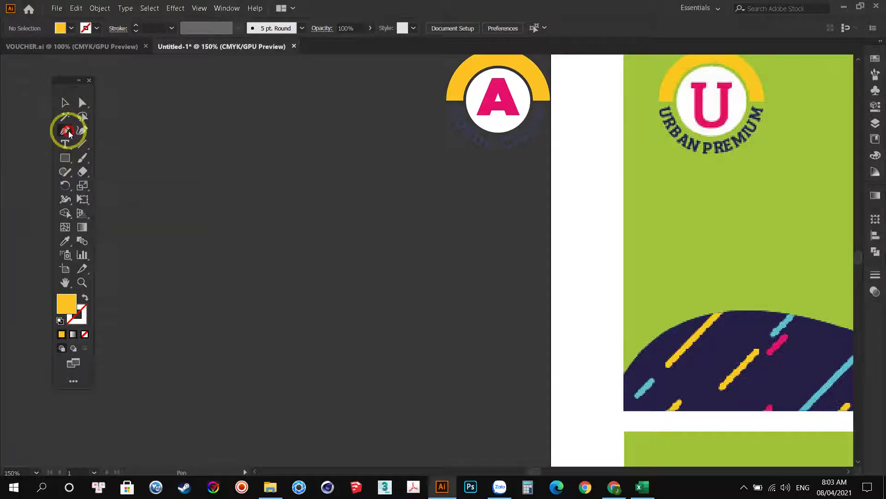
left_click(158, 225)
left_click_drag(262, 217, 325, 261)
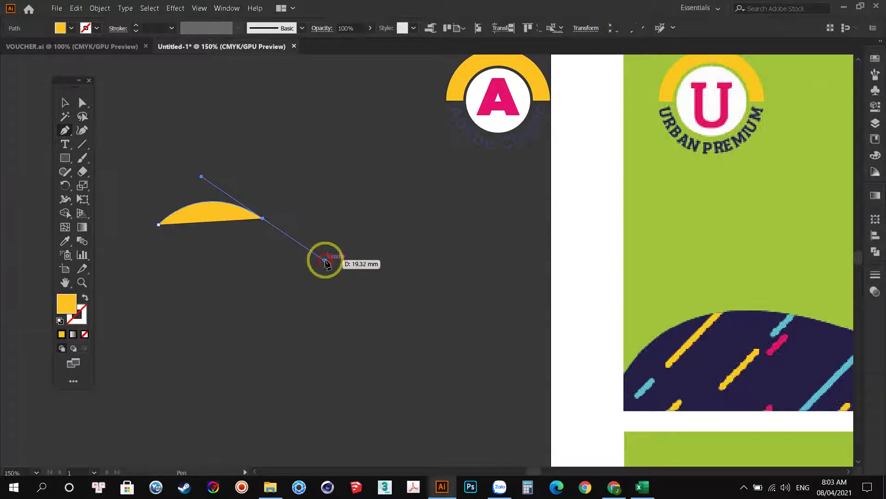
left_click(402, 209)
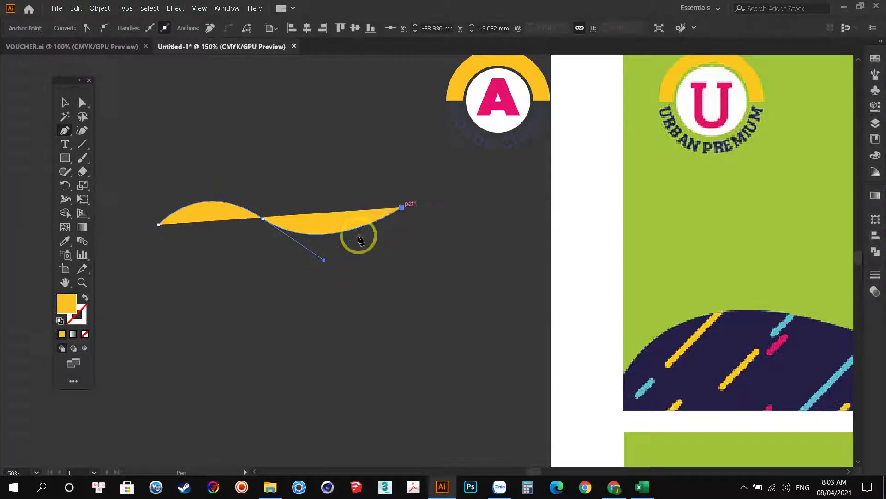
left_click(65, 103)
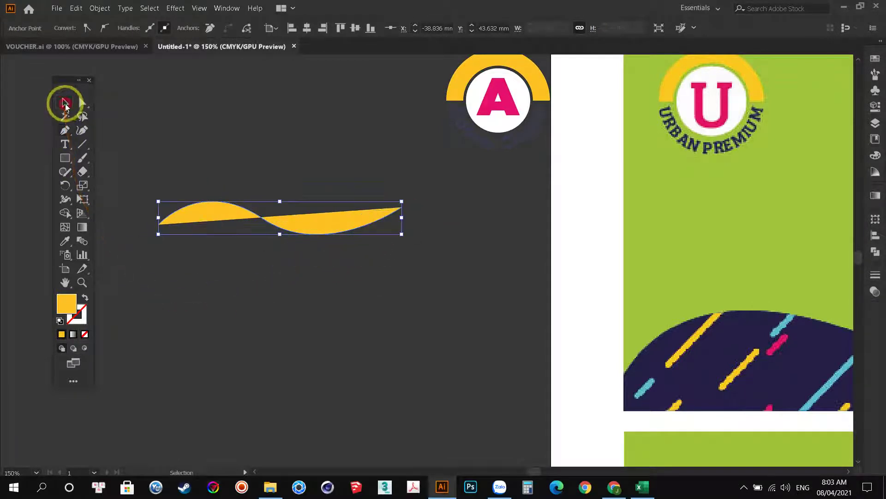
left_click(85, 297)
left_click(141, 153)
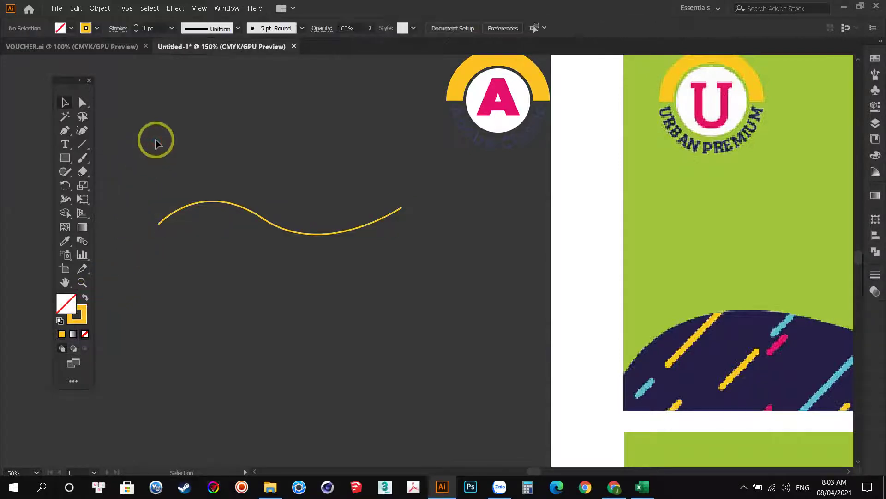
Run 'Lorem ipsum dolor sit amet.' placeholder text along the wave with Type on a Path.
left_click(69, 143)
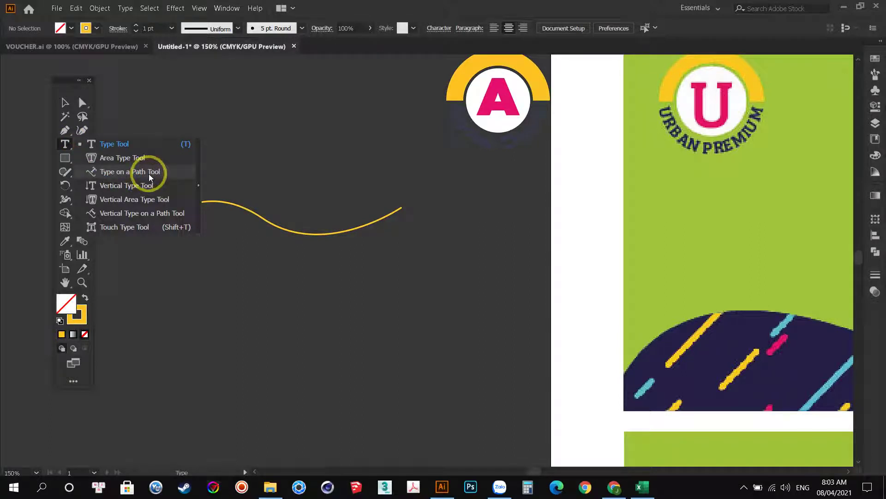
left_click(149, 174)
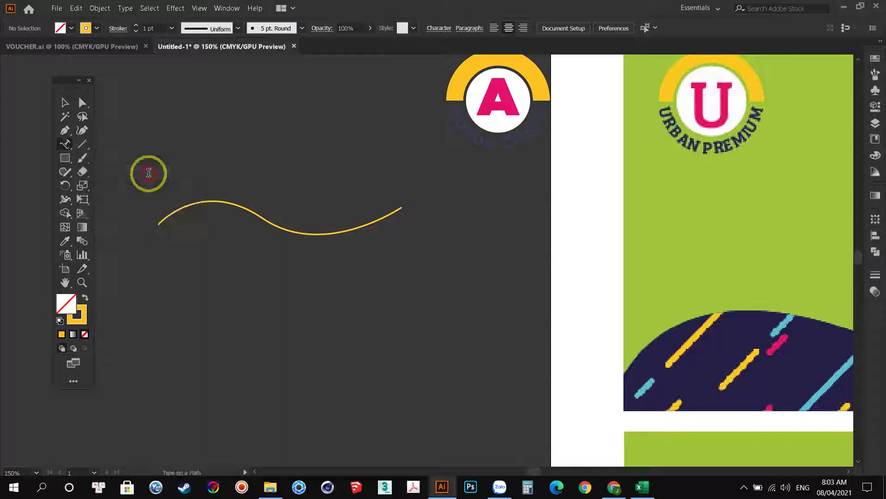
left_click(159, 222)
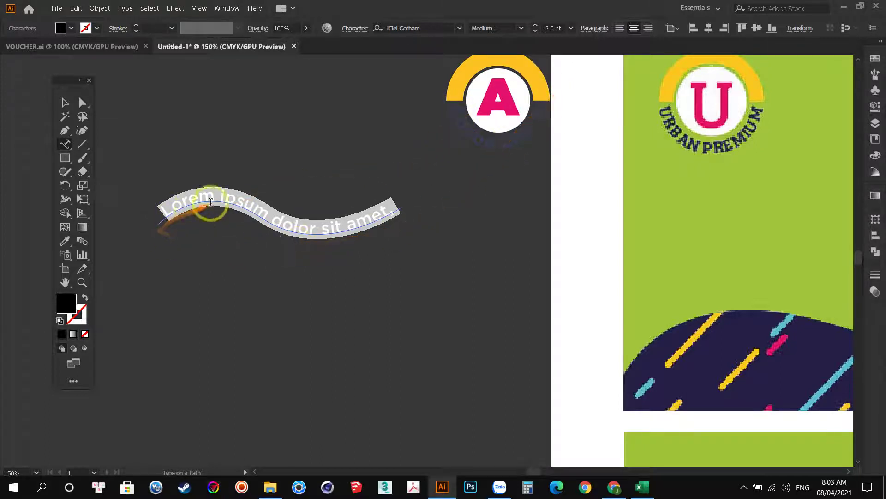
left_click(65, 103)
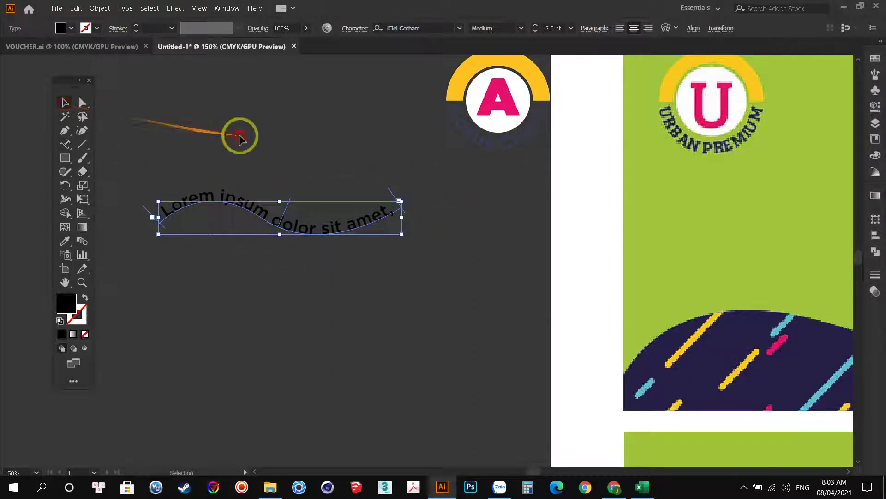
left_click(240, 134)
left_click_drag(353, 296, 401, 291)
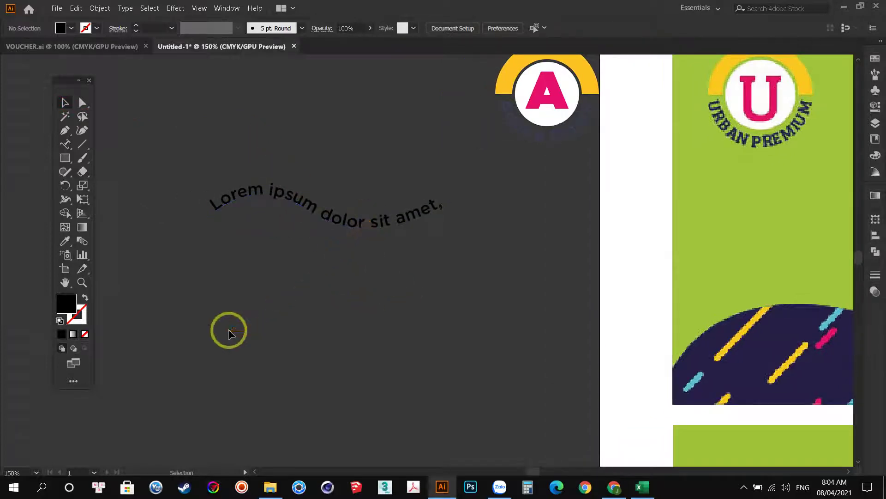
left_click_drag(531, 230, 376, 243)
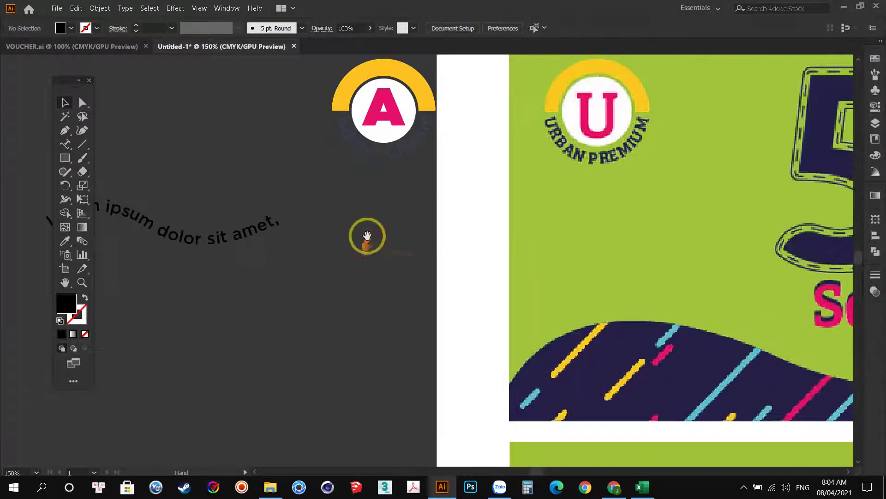
left_click(363, 230)
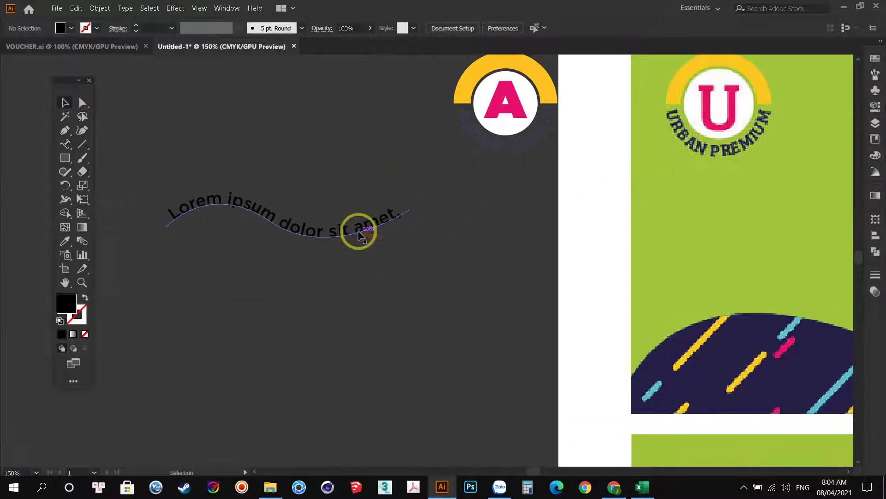
left_click(446, 323)
left_click_drag(505, 206, 250, 231)
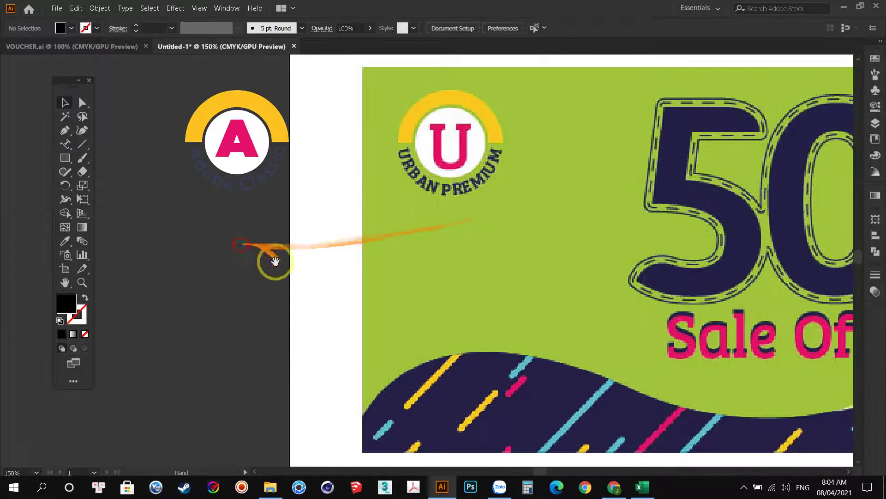
key("ctrl+minus")
key("ctrl+minus")
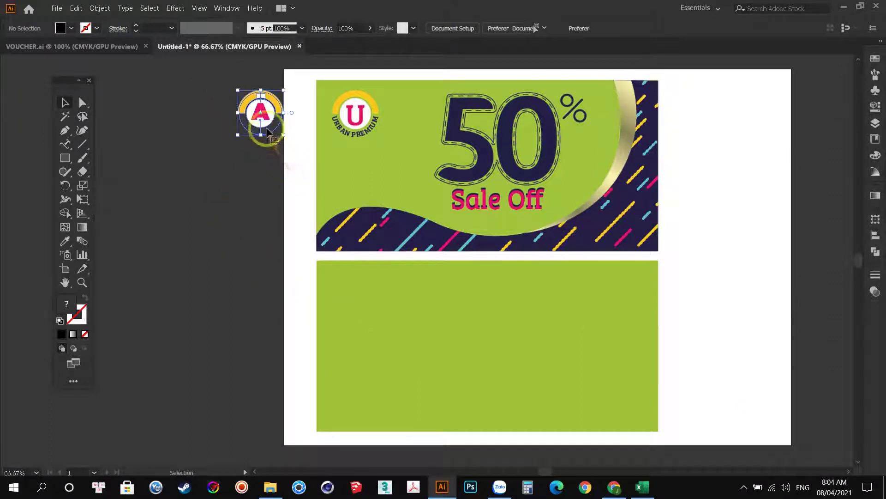
Drag the A logo onto the top-left of the lower green voucher and zoom in on it.
left_click_drag(271, 116, 364, 288)
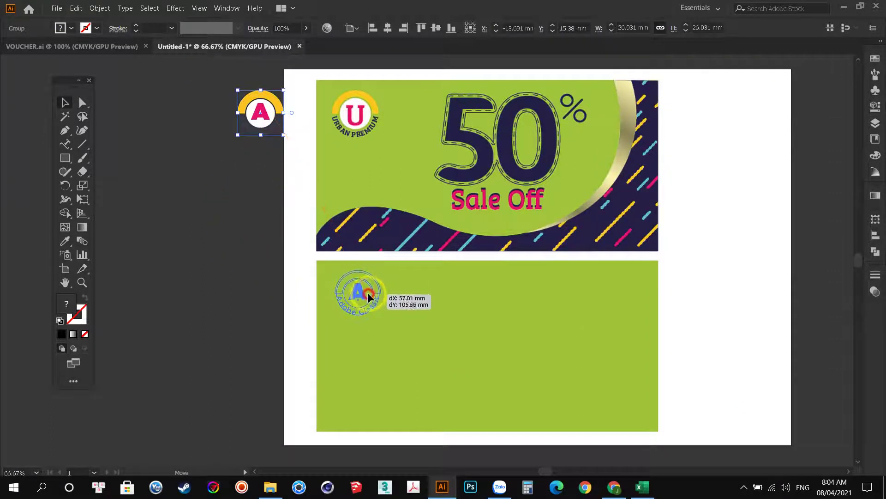
left_click_drag(364, 288, 366, 295)
left_click(193, 322)
scroll(185, 305, "down", 2)
scroll(178, 291, "right", 2)
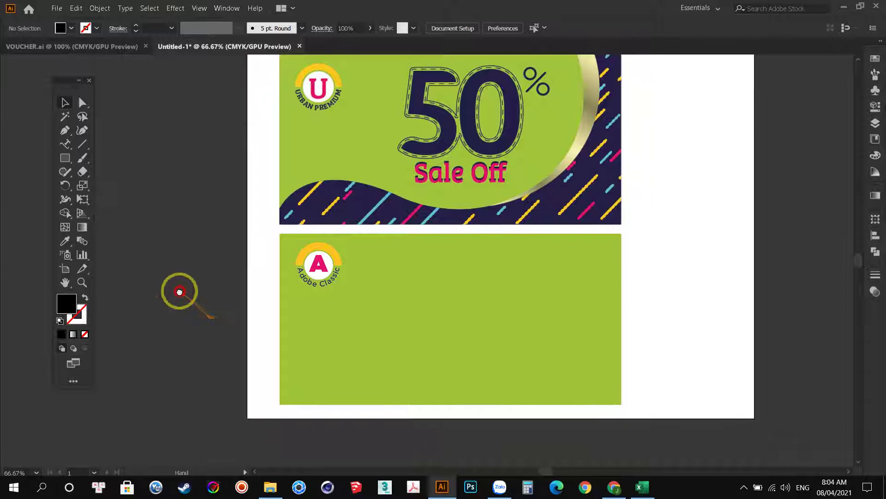
key("ctrl+plus")
key("ctrl+plus")
key("ctrl+plus")
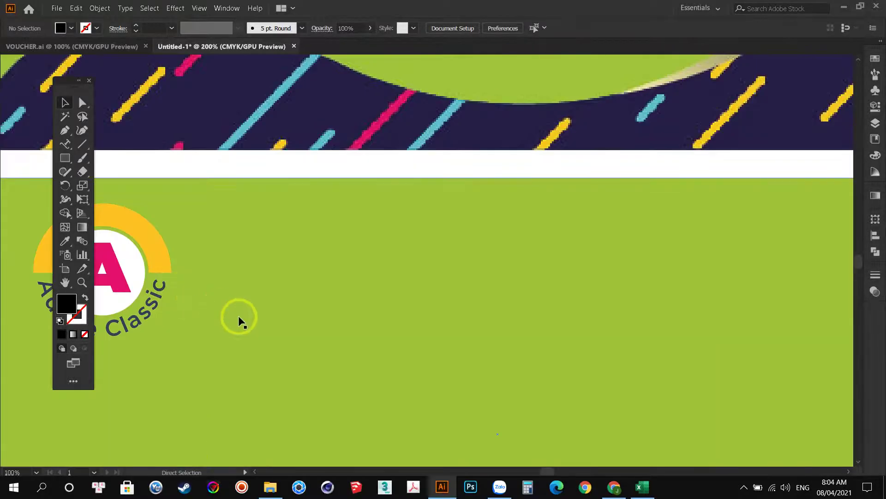
left_click_drag(239, 315, 415, 386)
mouse_move(469, 129)
left_mouse_down()
mouse_move(440, 354)
mouse_move(461, 283)
mouse_move(496, 230)
left_mouse_up()
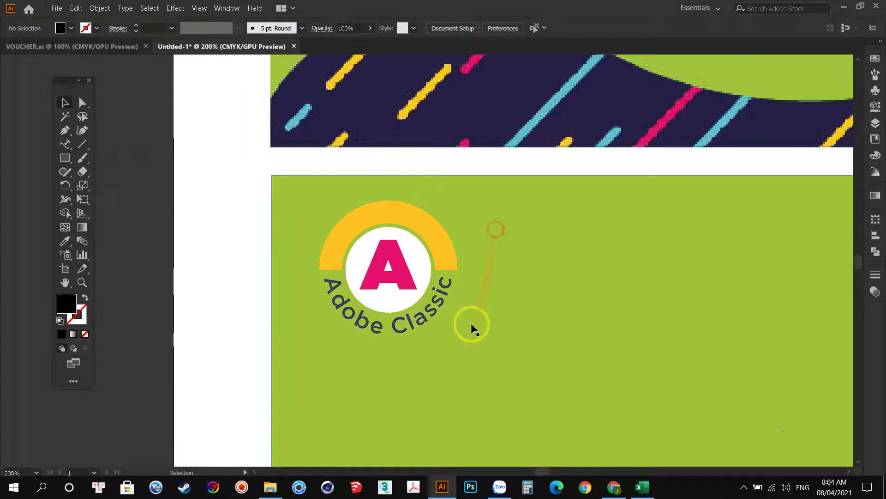
Reselect the A logo group on the voucher, then deselect it.
key("a")
left_click(65, 102)
left_click(339, 258)
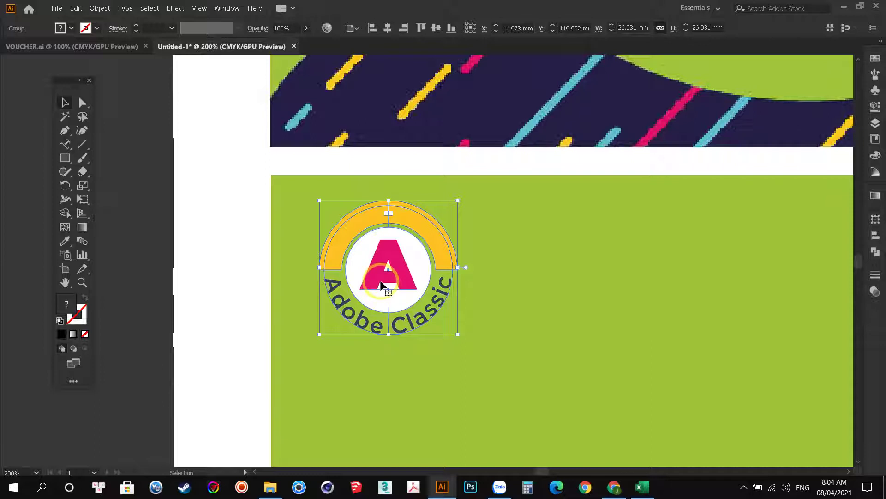
left_click(82, 106)
left_click(222, 264)
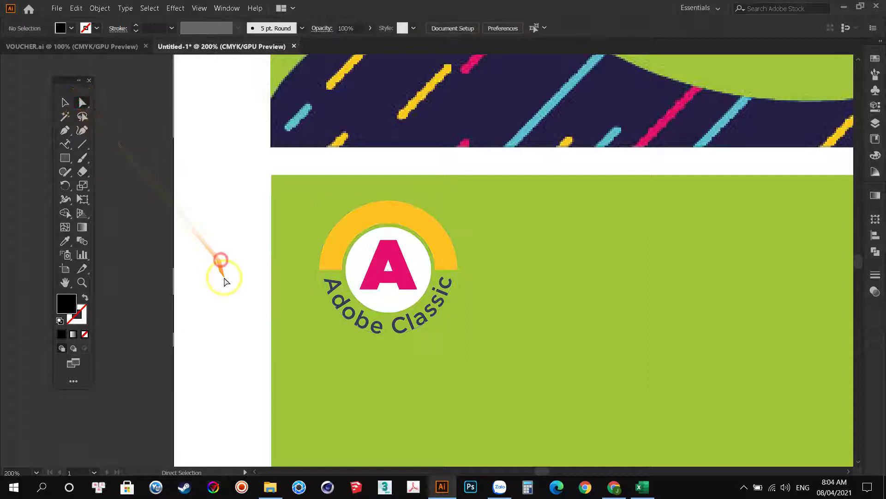
double_click(338, 304)
key("ctrl+a")
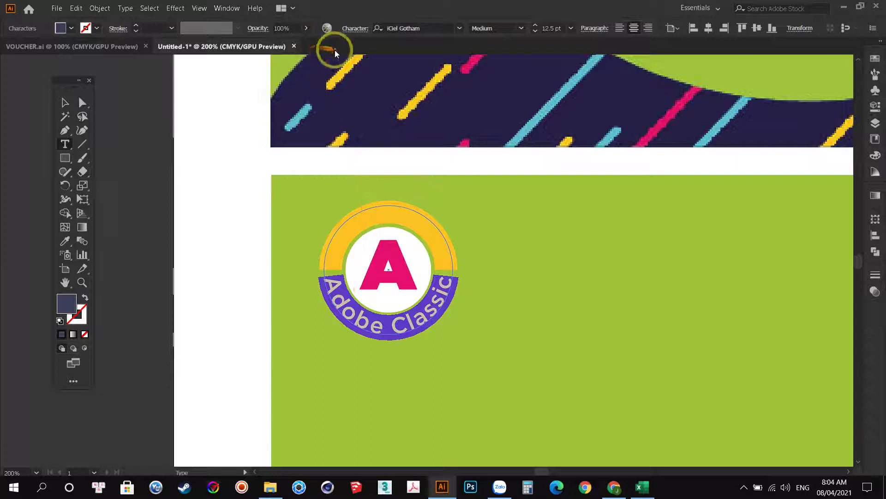
left_click(126, 9)
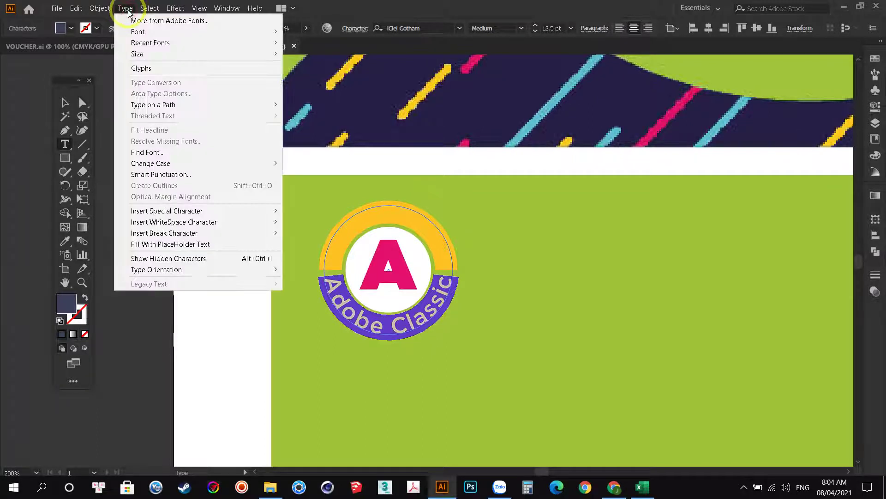
mouse_move(150, 163)
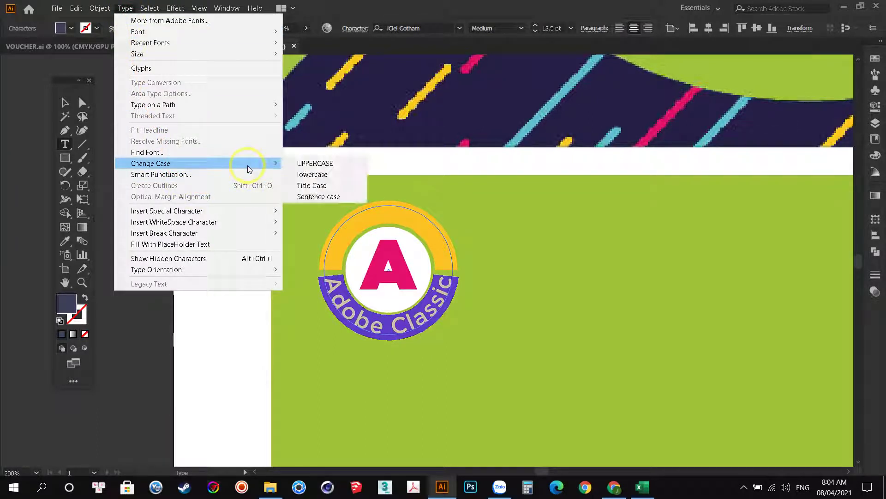
left_click(126, 9)
left_click(125, 10)
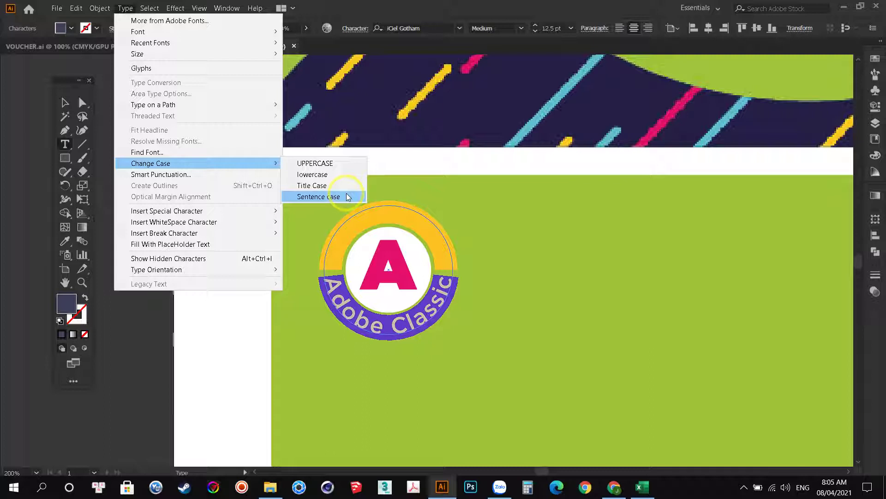
left_click(352, 165)
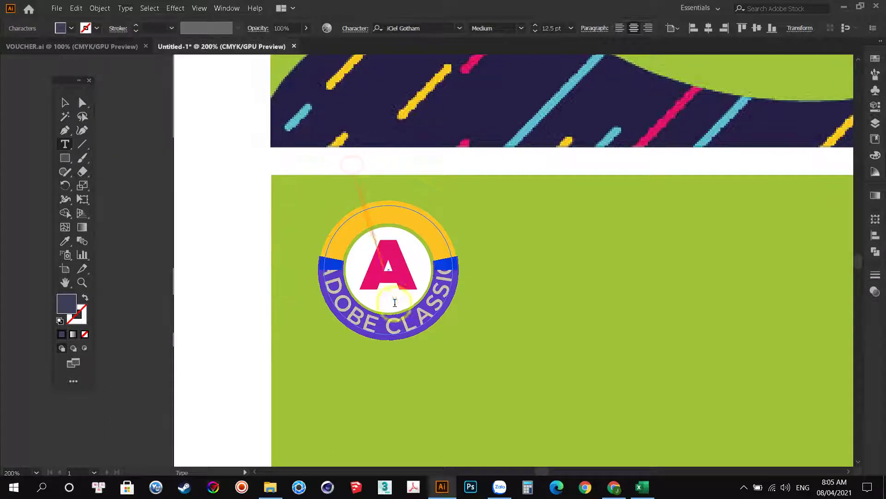
left_click(535, 30)
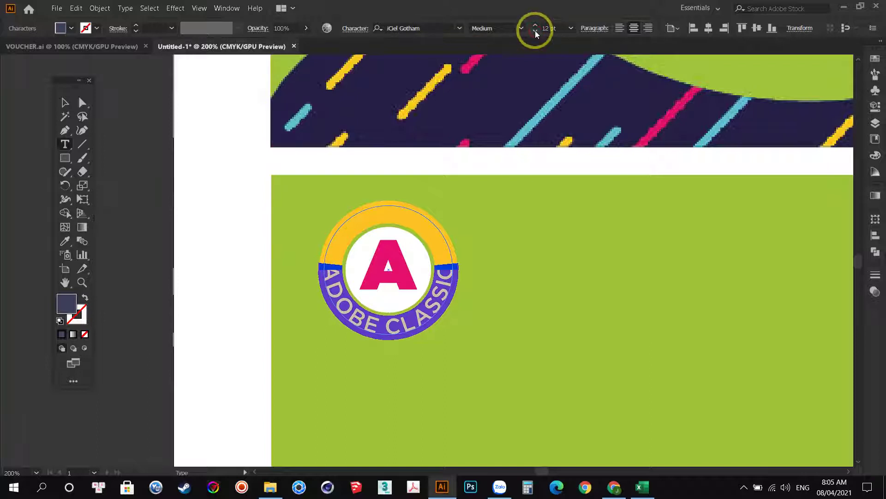
left_click(65, 102)
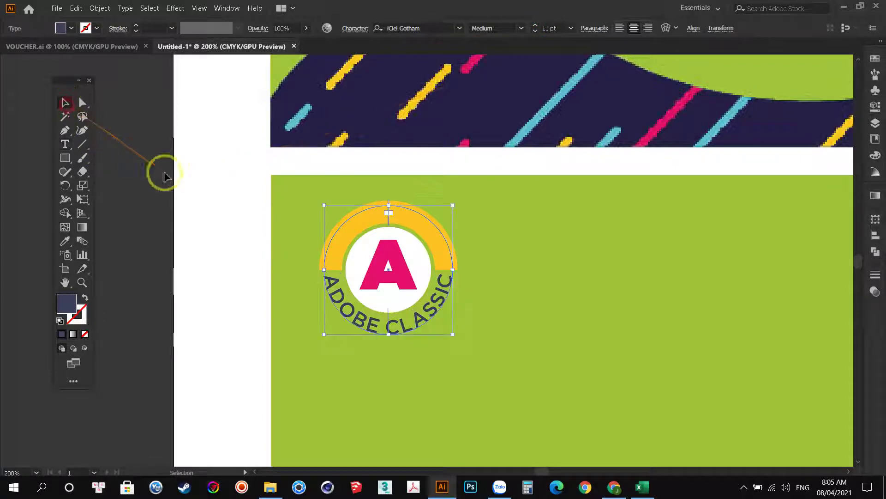
left_click(183, 188)
left_click_drag(227, 191, 205, 339)
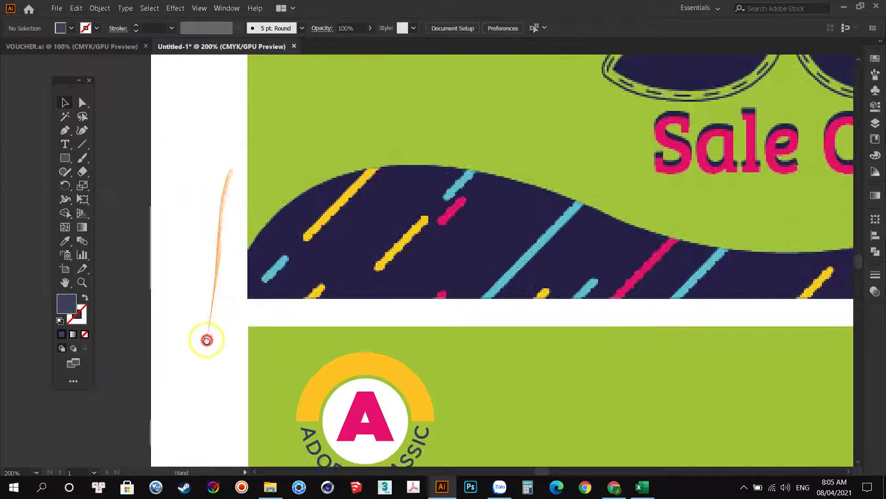
left_click_drag(186, 202, 188, 406)
left_click_drag(214, 339, 207, 163)
mouse_move(203, 397)
left_mouse_down()
mouse_move(184, 218)
mouse_move(173, 327)
left_mouse_up()
left_click_drag(145, 133, 245, 348)
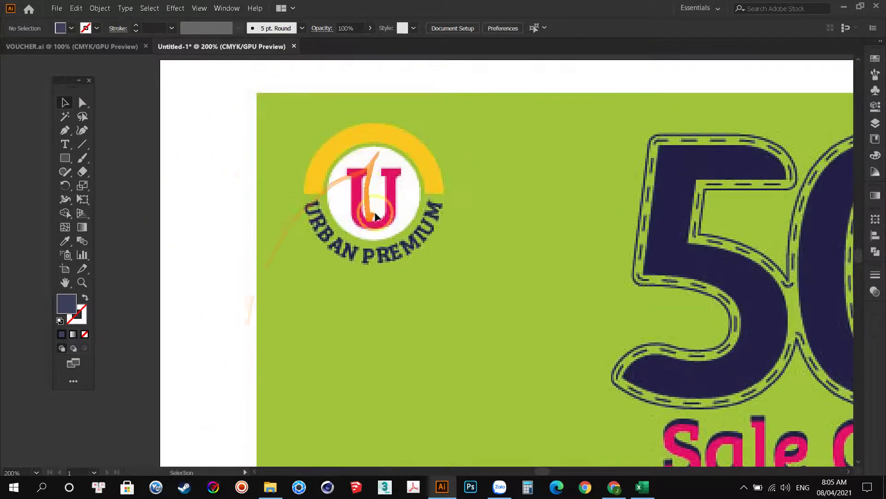
mouse_move(337, 365)
left_mouse_down()
mouse_move(296, 254)
mouse_move(293, 135)
left_mouse_up()
left_click_drag(358, 319, 374, 286)
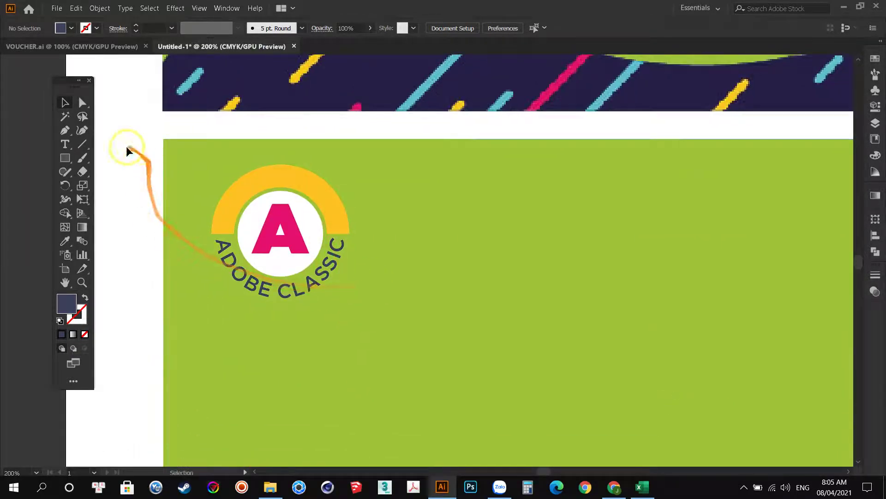
left_click(65, 102)
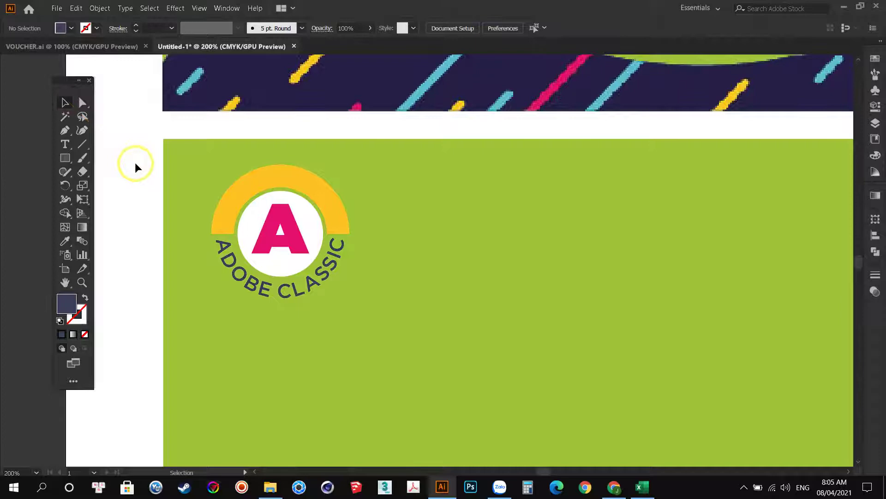
mouse_move(139, 134)
left_mouse_down()
mouse_move(303, 338)
mouse_move(317, 151)
left_mouse_up()
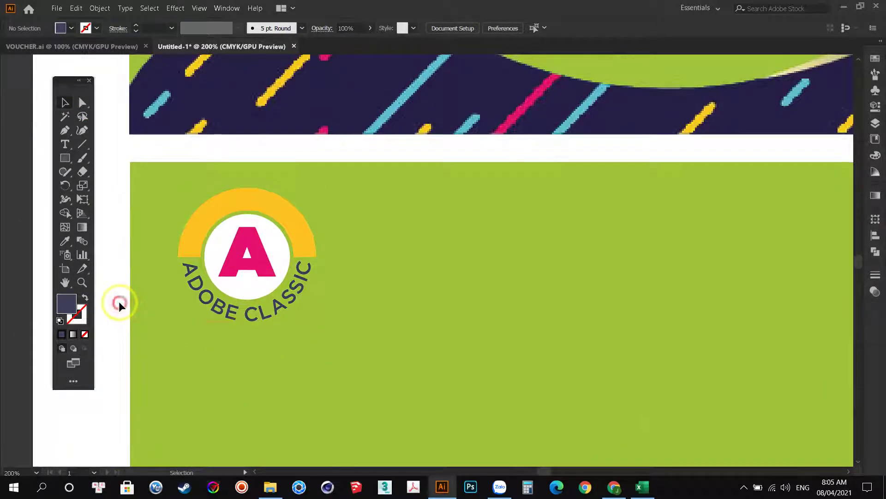
key("ctrl+minus")
key("ctrl+minus")
key("ctrl+minus")
left_click_drag(417, 273, 326, 310)
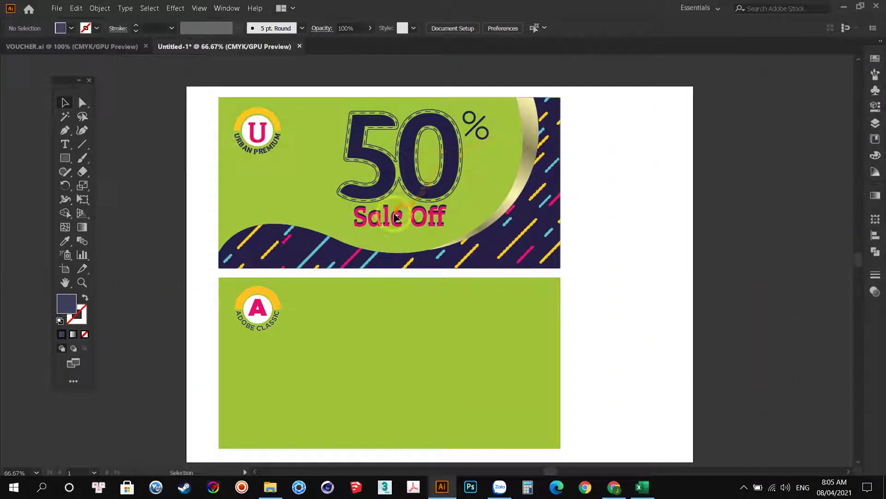
left_click_drag(391, 229, 376, 200)
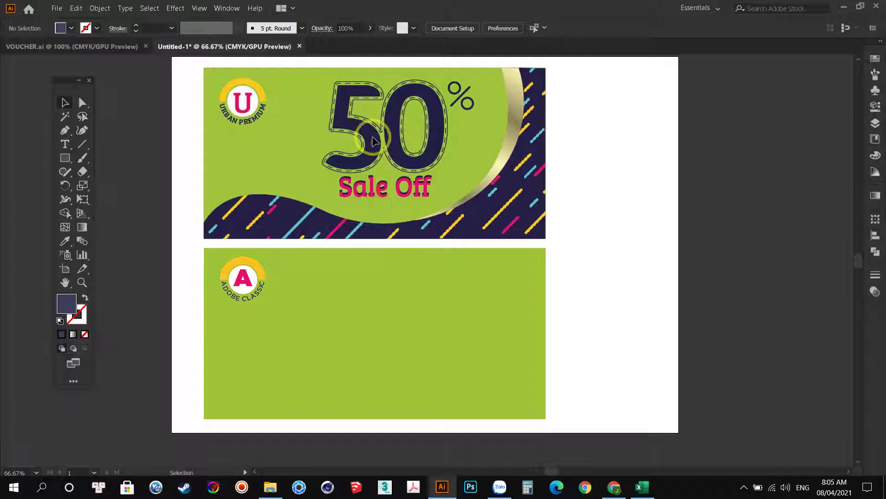
left_click(252, 298)
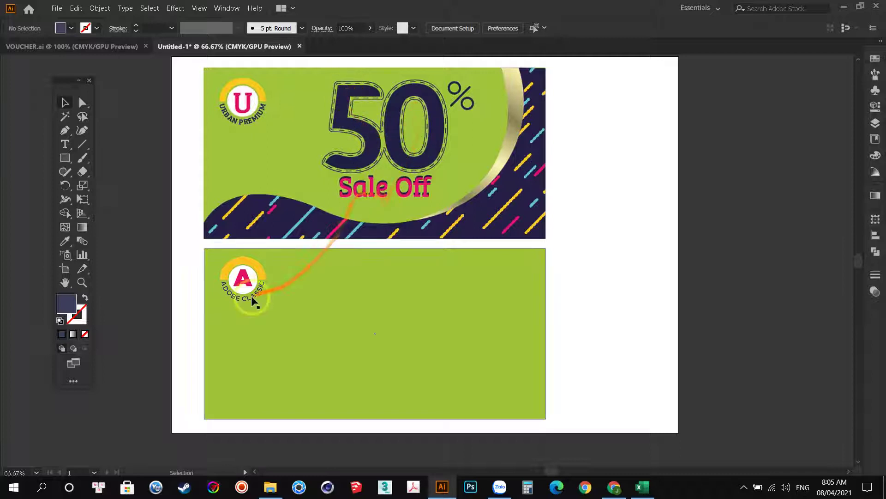
left_click(138, 228)
left_click_drag(148, 242, 218, 236)
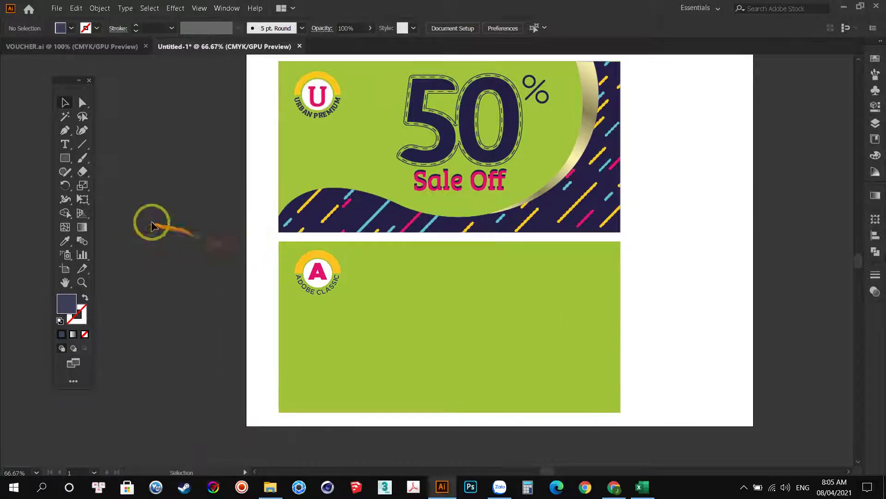
left_click(65, 144)
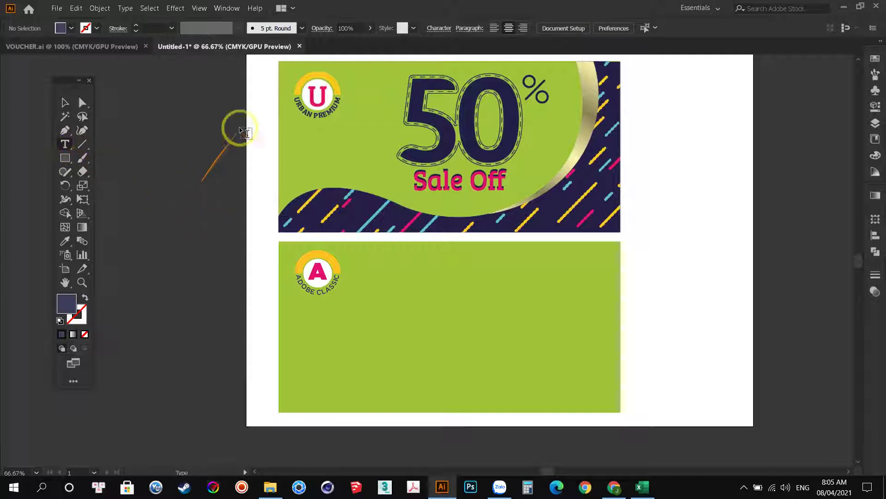
Place a new '50' text object on the pasteboard and scale it up large.
left_click(151, 221)
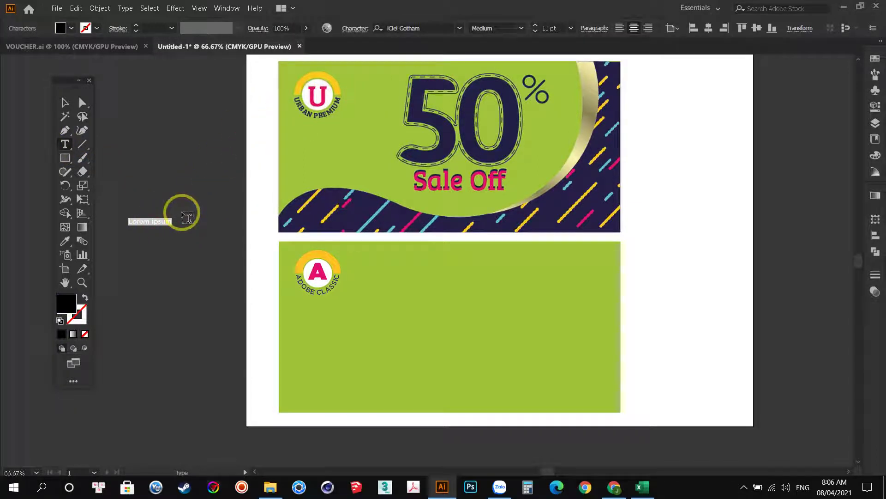
key("BackSpace")
left_click(65, 103)
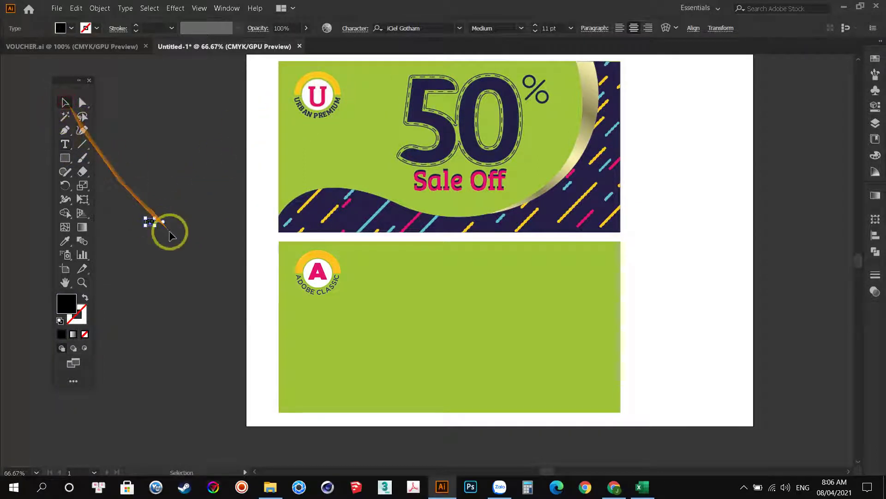
left_click_drag(157, 225, 311, 378)
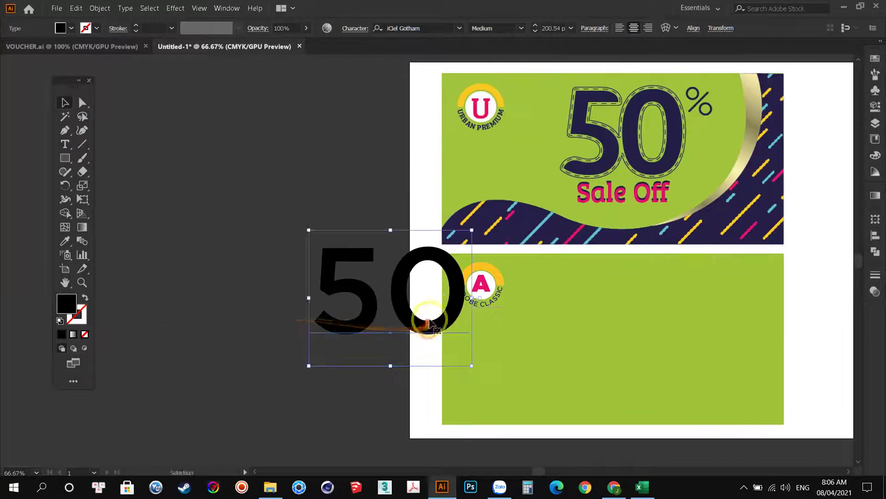
left_click_drag(427, 318, 351, 231)
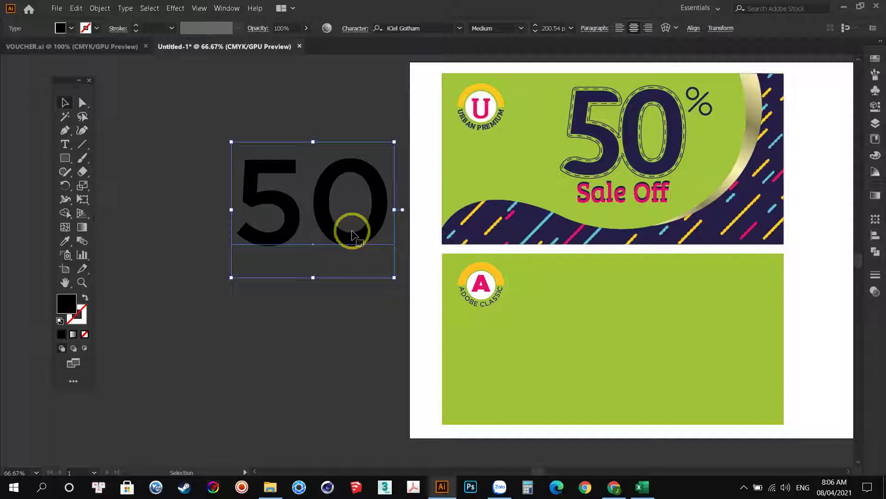
Set the 50 to the Ultra weight and position it left of the vouchers.
mouse_move(389, 257)
left_mouse_down()
mouse_move(253, 184)
mouse_move(239, 309)
left_mouse_up()
left_click_drag(223, 151, 289, 180)
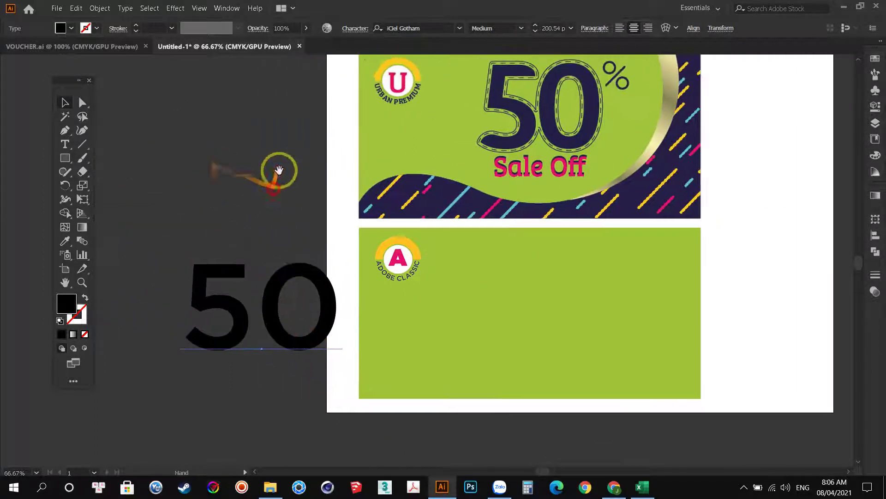
left_click(522, 29)
left_click(487, 57)
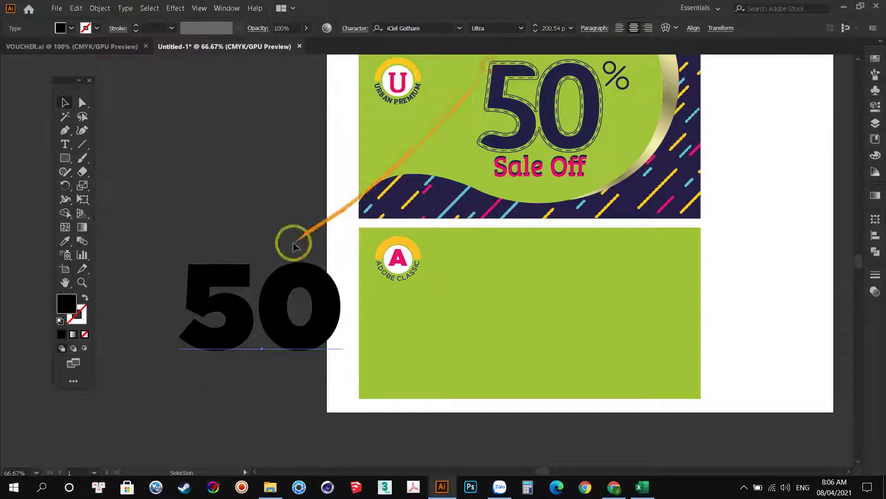
mouse_move(284, 328)
left_mouse_down()
mouse_move(312, 331)
mouse_move(337, 353)
mouse_move(337, 224)
left_mouse_up()
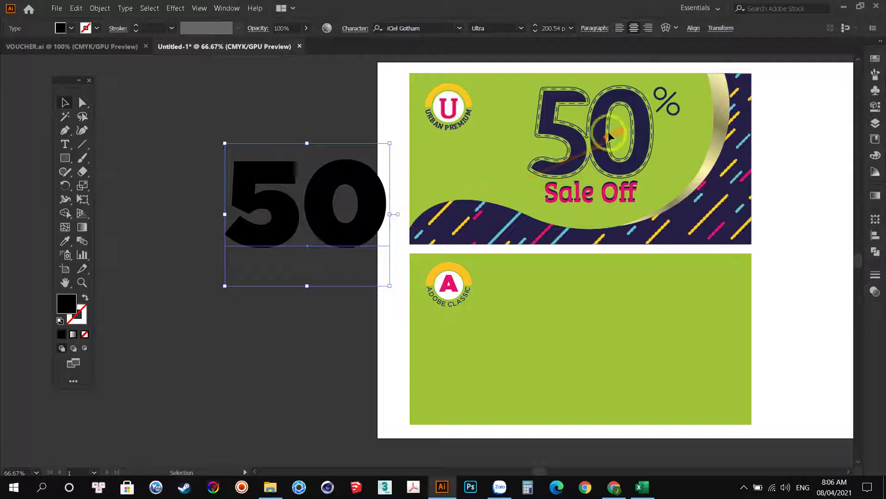
mouse_move(307, 249)
left_mouse_down()
mouse_move(347, 269)
mouse_move(330, 197)
left_mouse_up()
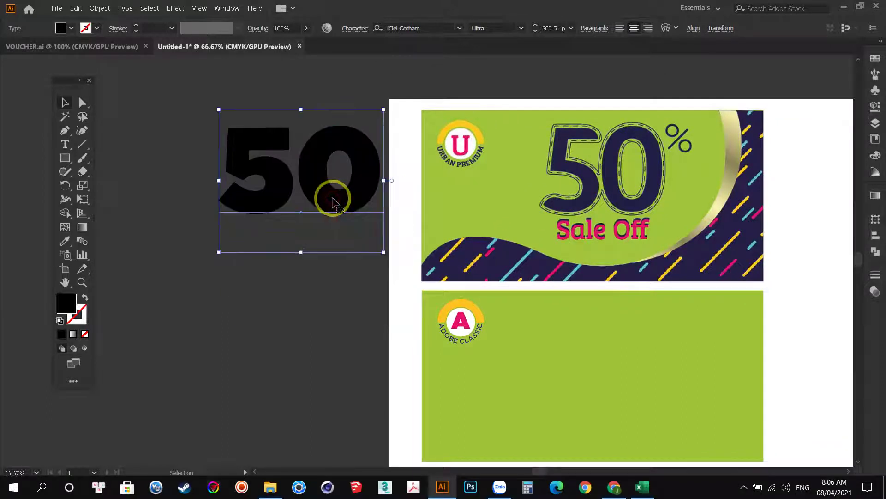
Sample the voucher's dark navy onto the pasteboard 50 with the Eyedropper.
key("i")
left_click(558, 181)
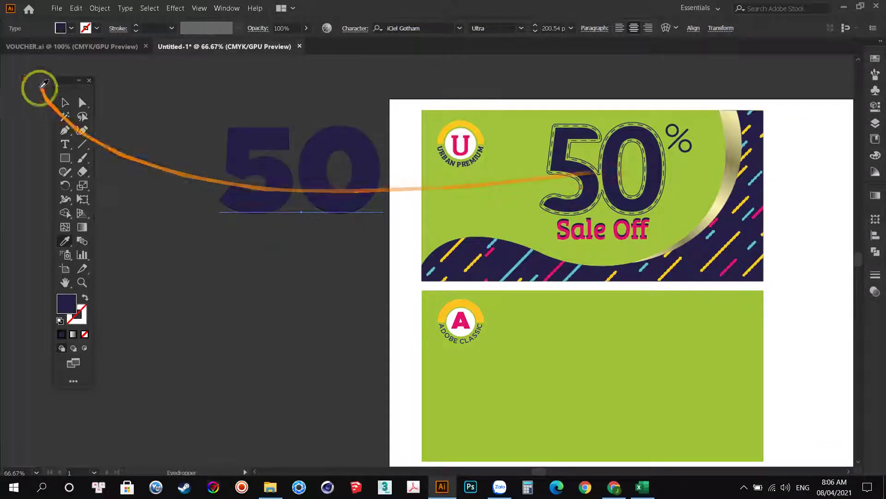
left_click(65, 102)
left_click(200, 295)
Inspect the voucher's 50, then move the navy 50 higher on the pasteboard.
key("ctrl+plus")
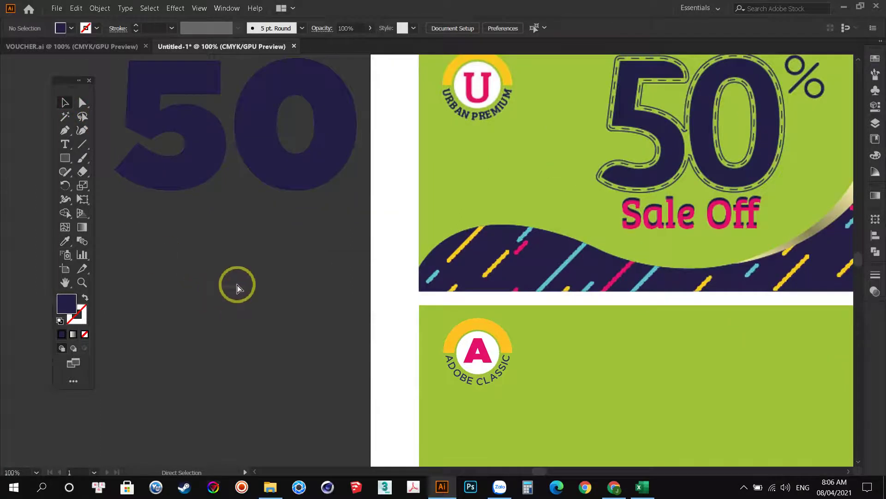
key("ctrl+plus")
left_click_drag(246, 249, 351, 374)
left_click_drag(551, 297, 102, 323)
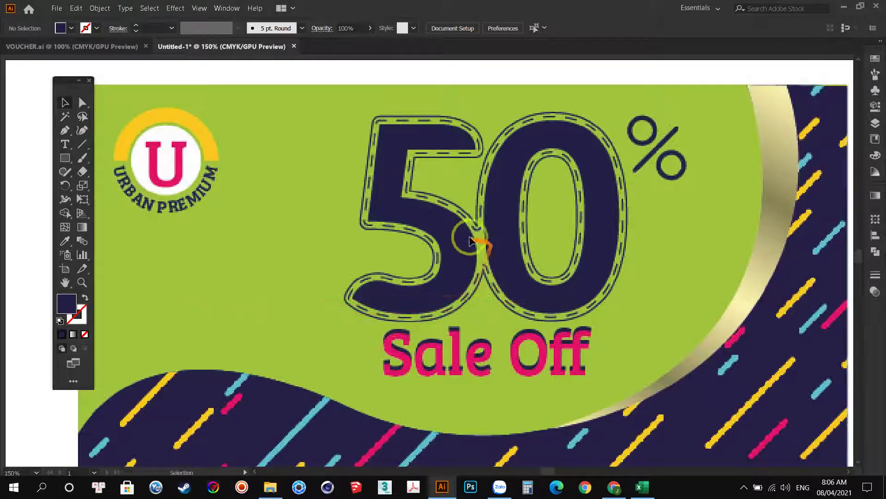
left_click_drag(316, 287, 574, 281)
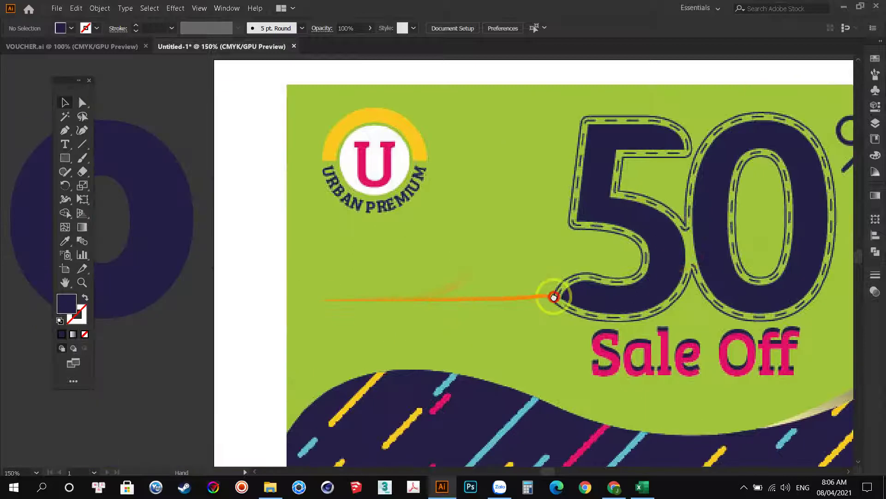
key("ctrl+minus")
key("ctrl+minus")
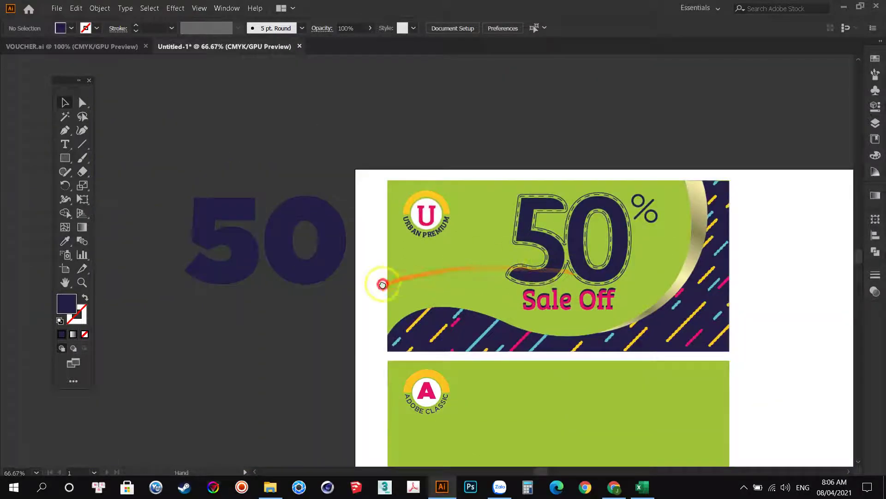
scroll(462, 240, "down", 2)
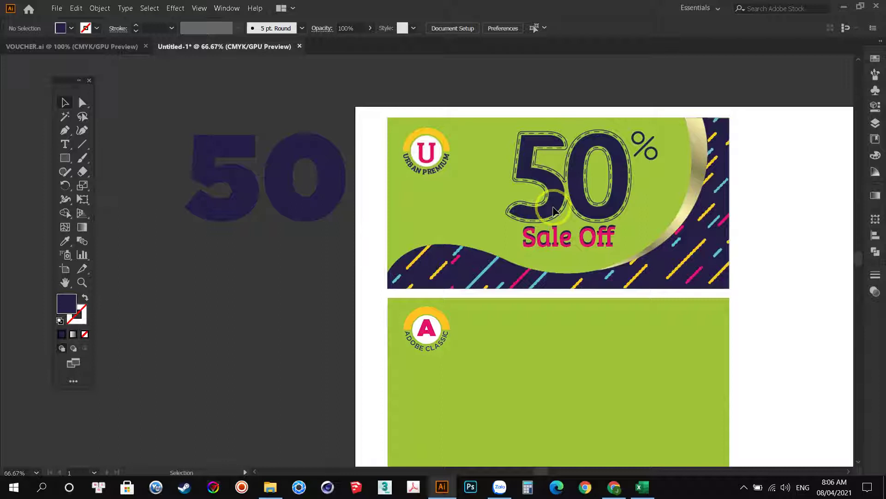
left_click(287, 220)
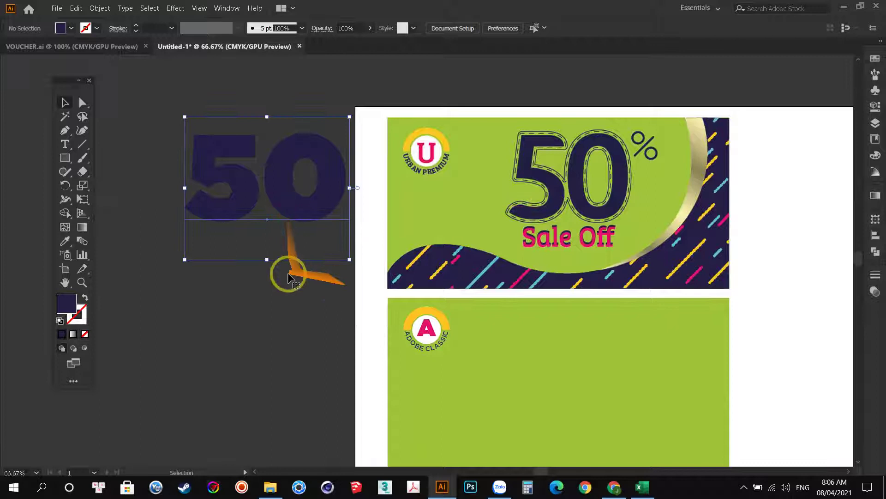
mouse_move(276, 204)
left_mouse_down()
mouse_move(293, 168)
mouse_move(283, 244)
mouse_move(274, 174)
left_mouse_up()
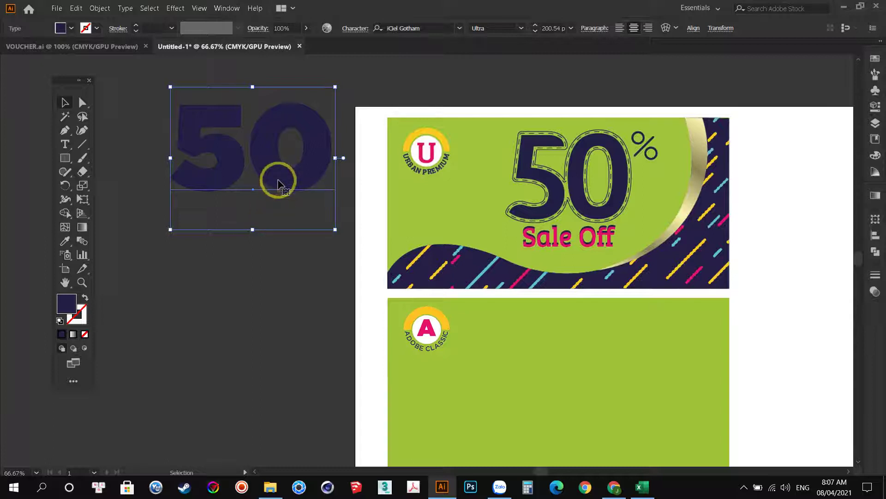
Duplicate the navy 50 directly below the original on the pasteboard.
left_click_drag(277, 267, 369, 200)
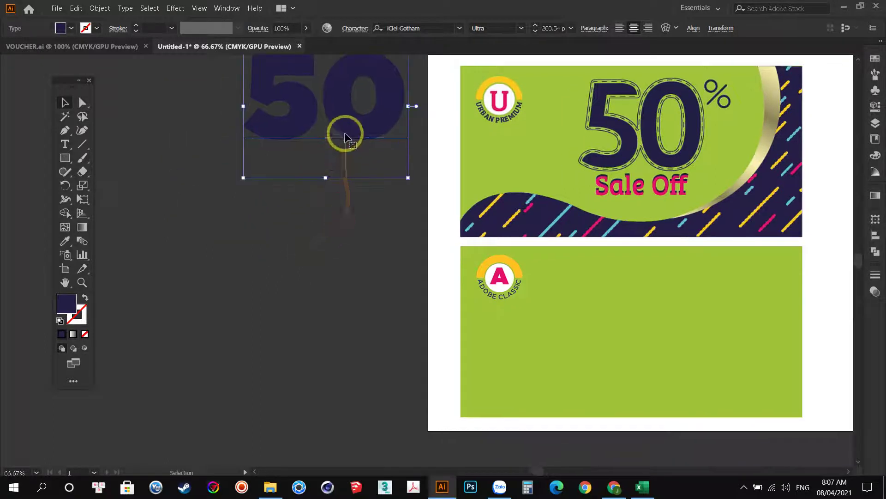
left_click_drag(346, 123, 336, 297)
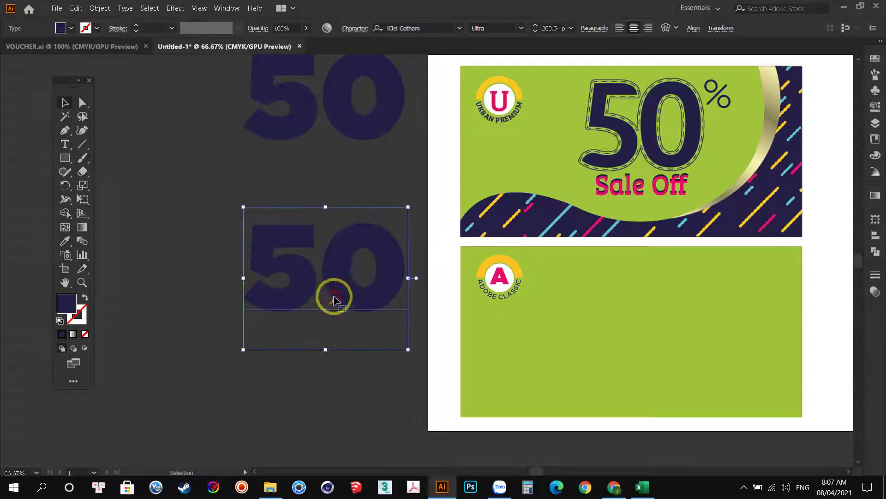
scroll(316, 263, "up", 5)
left_click(300, 222)
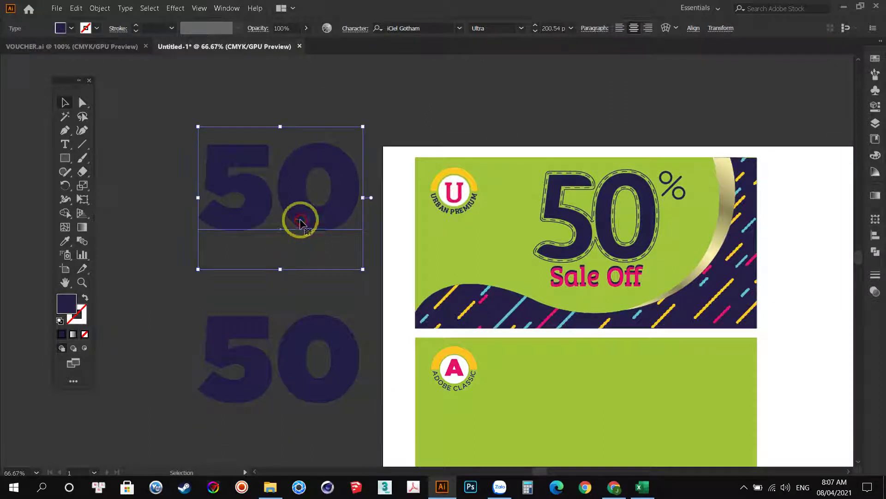
scroll(309, 225, "down", 3)
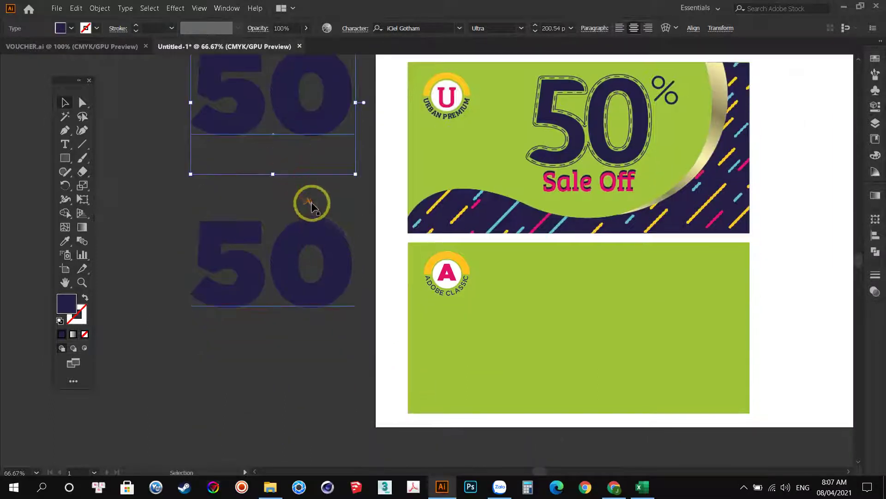
scroll(310, 200, "up", 1)
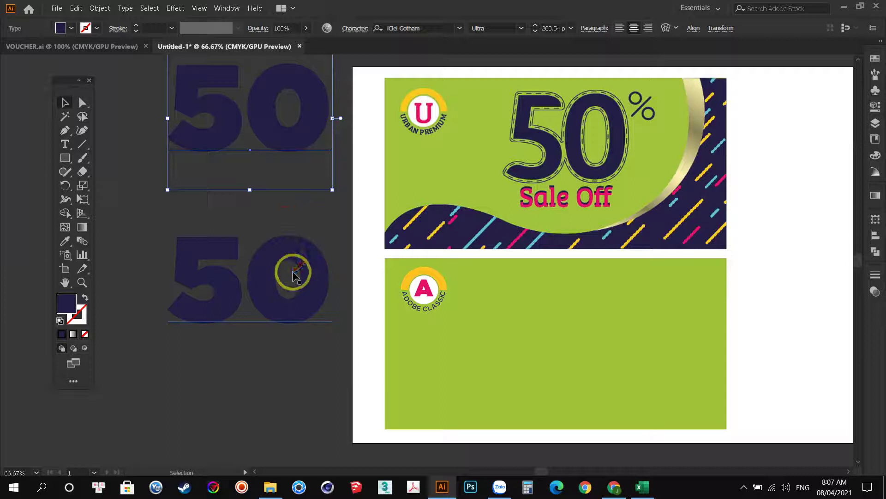
scroll(316, 243, "up", 3)
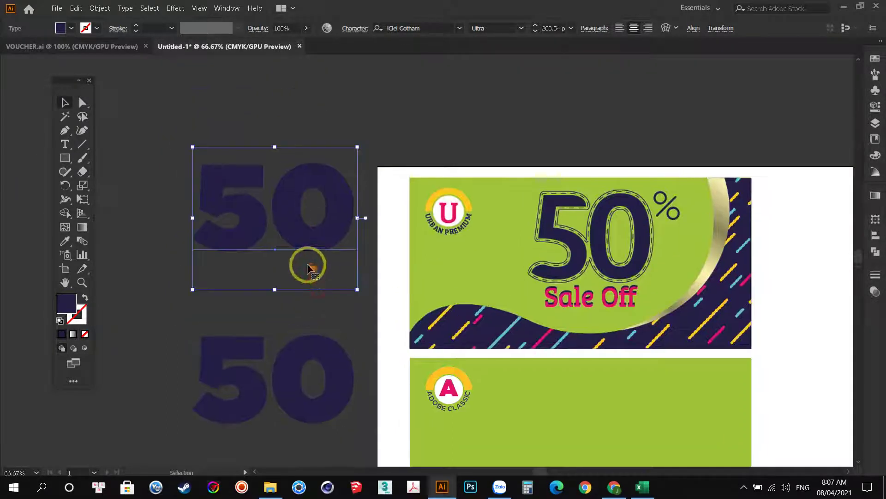
left_click(221, 134)
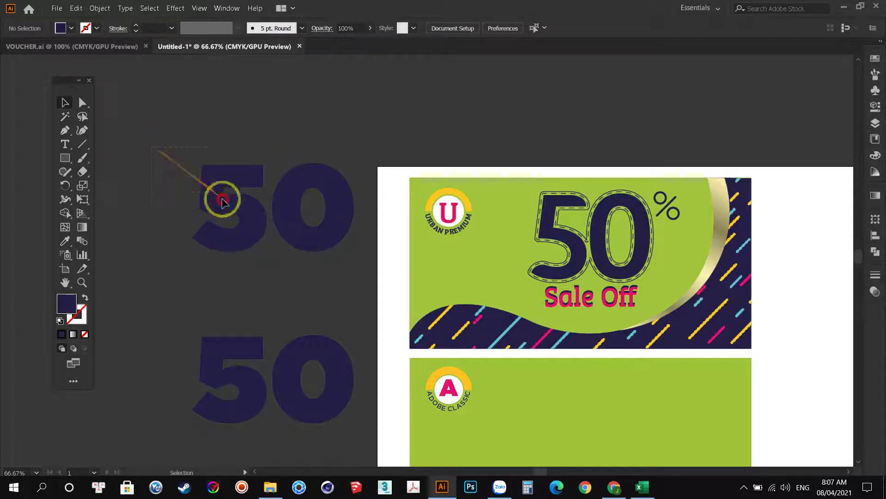
left_click(293, 248)
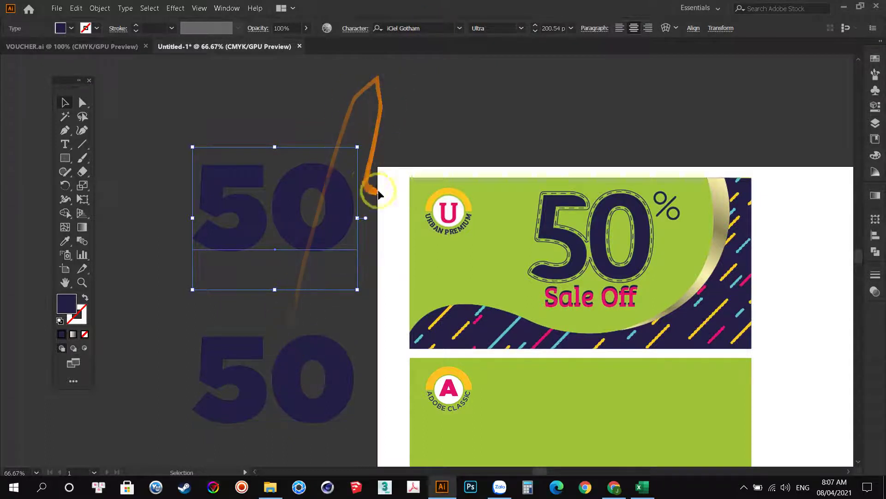
Change the upper number to 80, then undo it back to 50.
double_click(307, 228)
type("80")
left_click(64, 102)
left_click(228, 123)
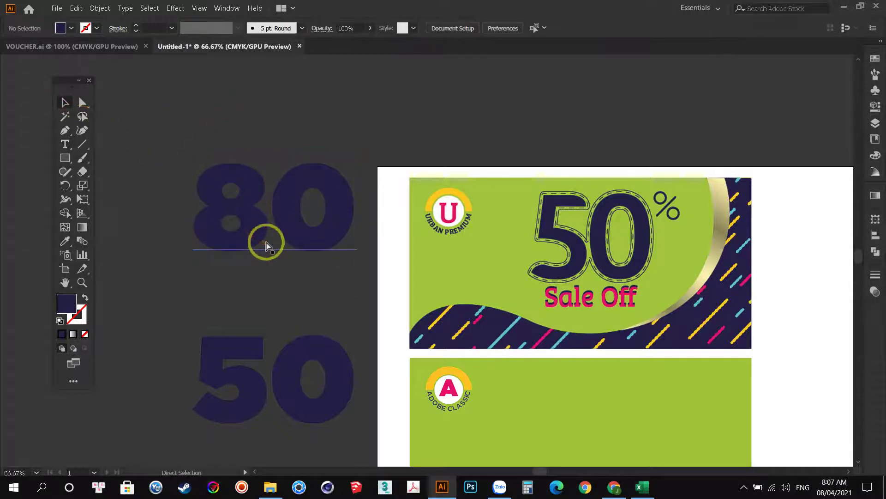
key("ctrl+z")
Bring the lower 50 copy into view and select it.
left_click_drag(195, 344, 183, 215)
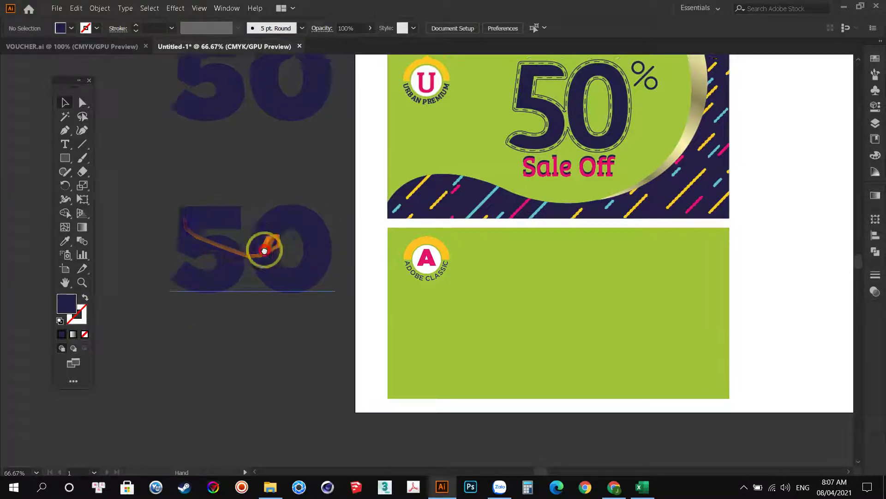
left_click_drag(263, 247, 247, 307)
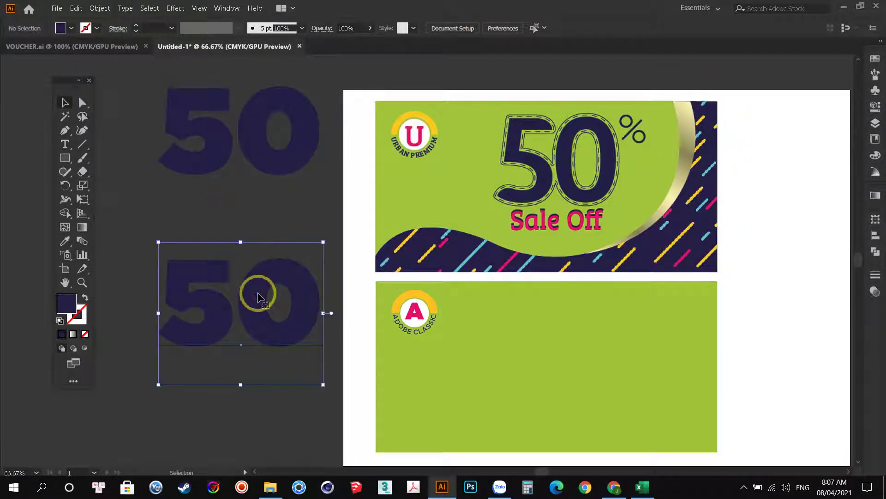
left_click(258, 296)
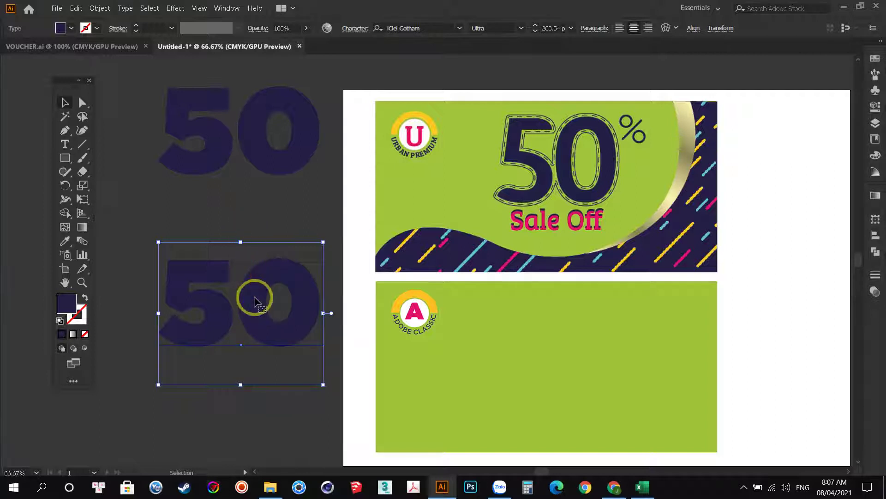
Convert the lower 50 into outlines with Create Outlines.
right_click(254, 297)
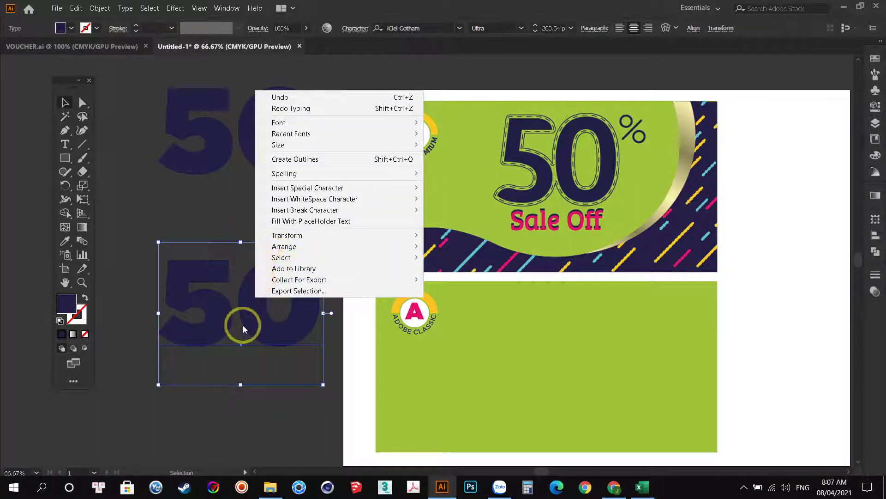
left_click(323, 161)
left_click(266, 240)
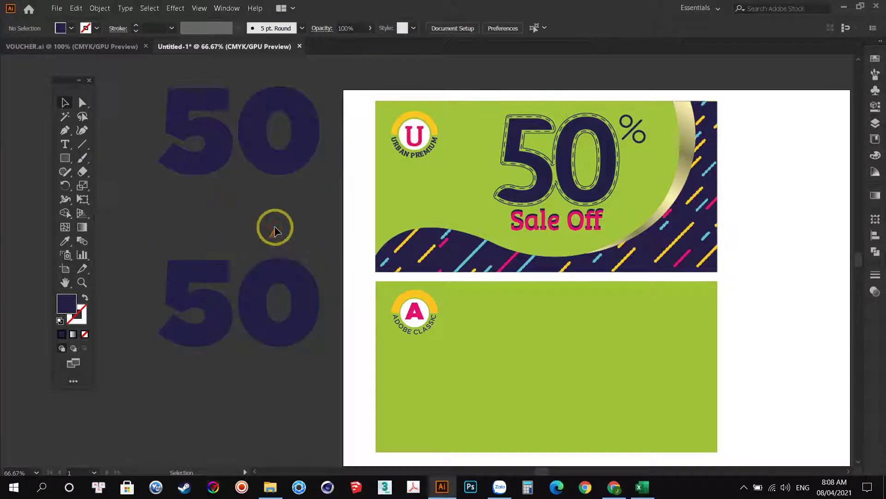
left_click_drag(265, 214, 288, 243)
Check the font family of the upper 50, which remains editable text.
left_click(287, 187)
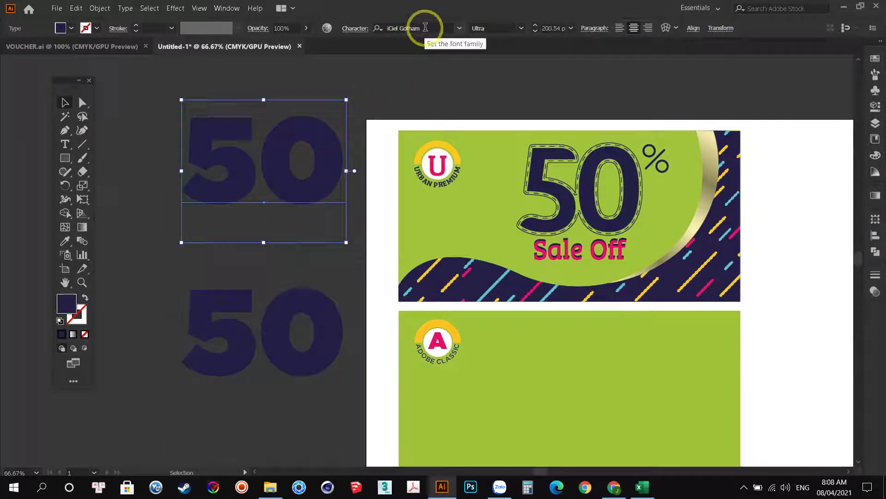
left_click(426, 27)
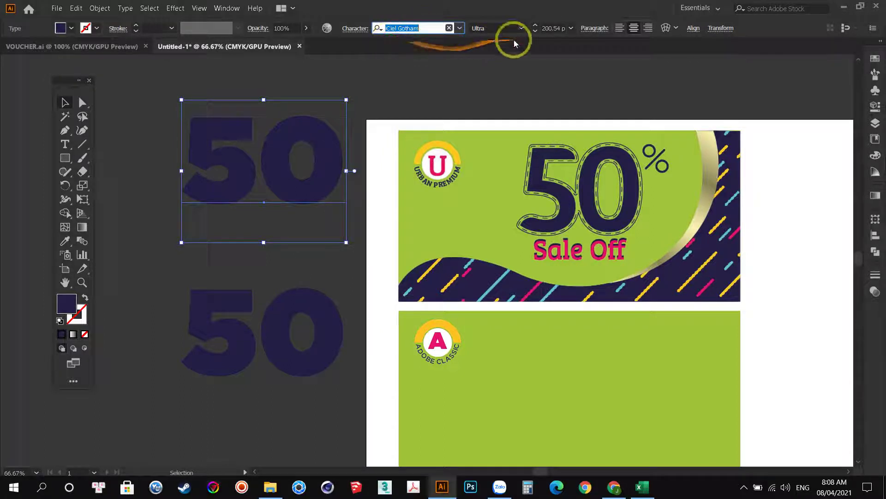
double_click(274, 179)
key("ctrl+a")
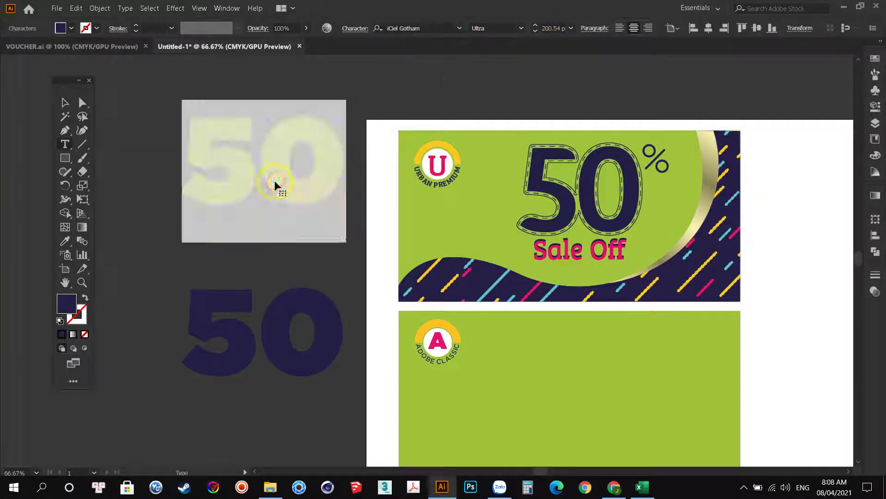
left_click(64, 102)
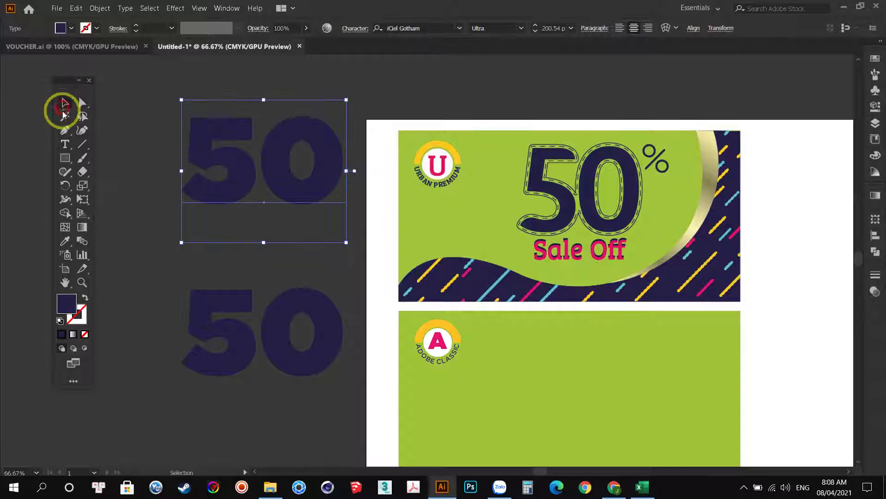
Inspect the outlined 5 in isolation mode, then exit the group.
left_click(234, 322)
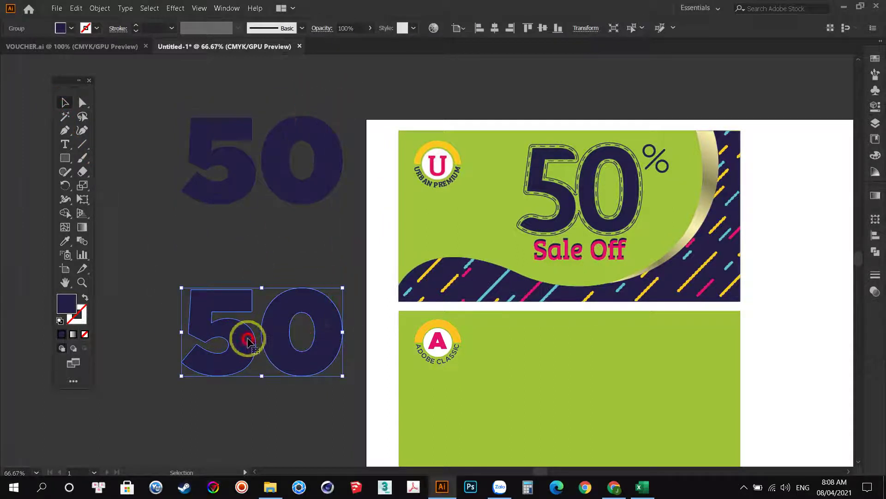
double_click(248, 341)
left_click(291, 69)
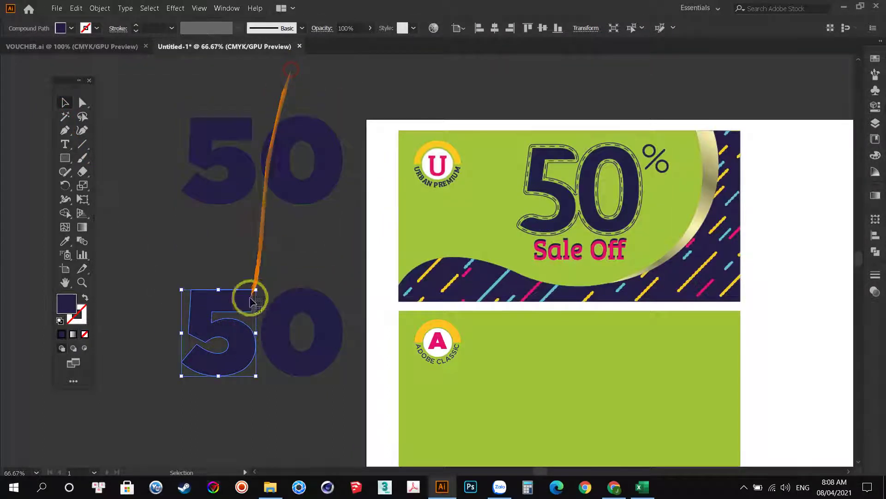
left_click(272, 233)
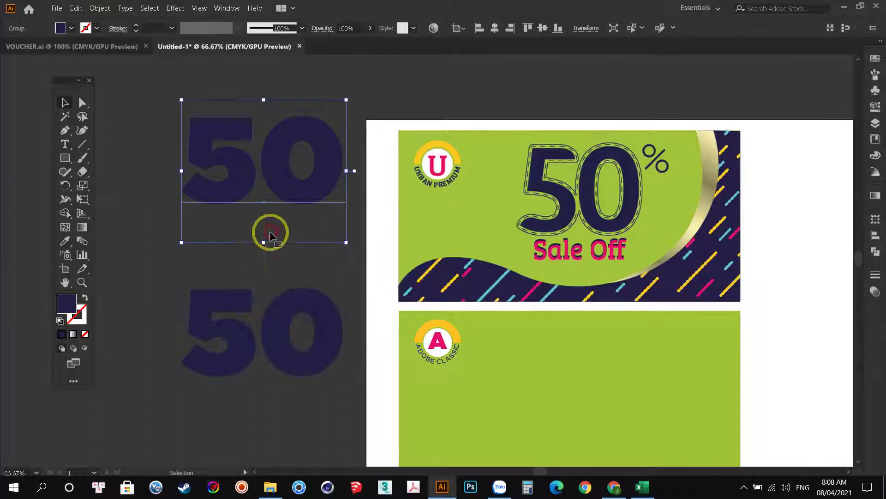
left_click(165, 279)
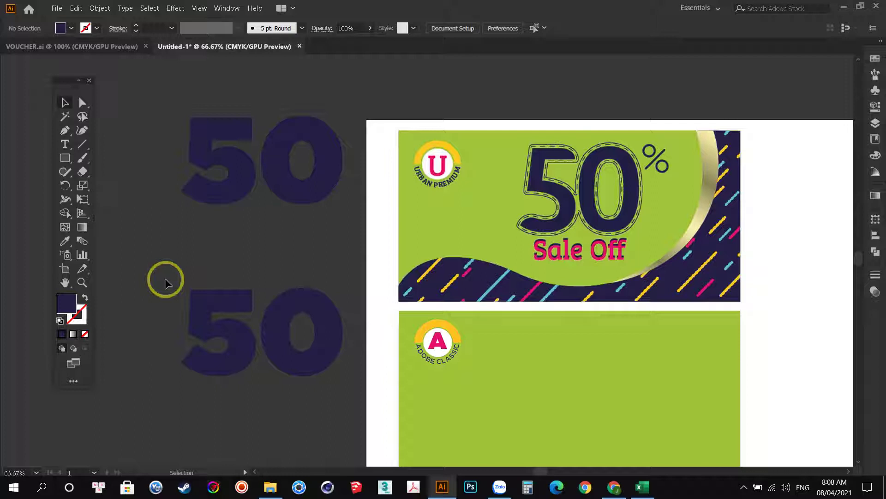
Reselect the outlined lower 50 to reveal the 5's anchor points.
left_click(204, 338)
mouse_move(204, 338)
left_mouse_down()
mouse_move(305, 356)
mouse_move(148, 356)
mouse_move(233, 198)
mouse_move(267, 334)
left_mouse_up()
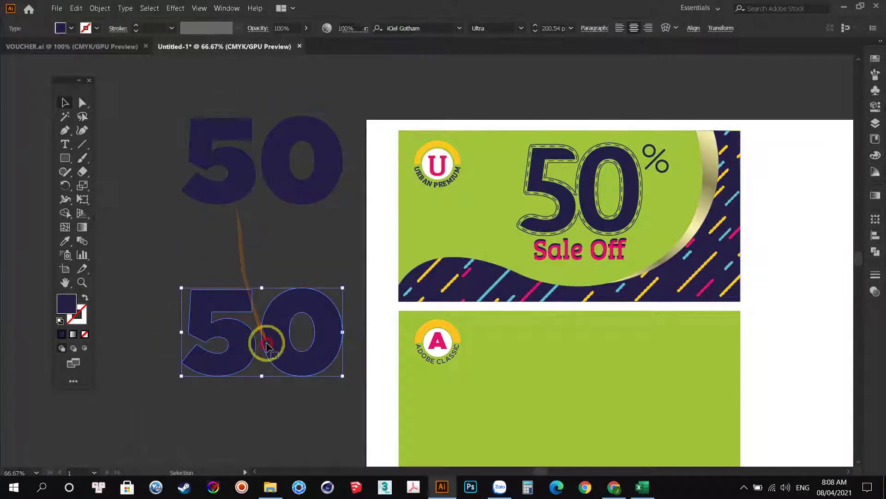
left_click(228, 198)
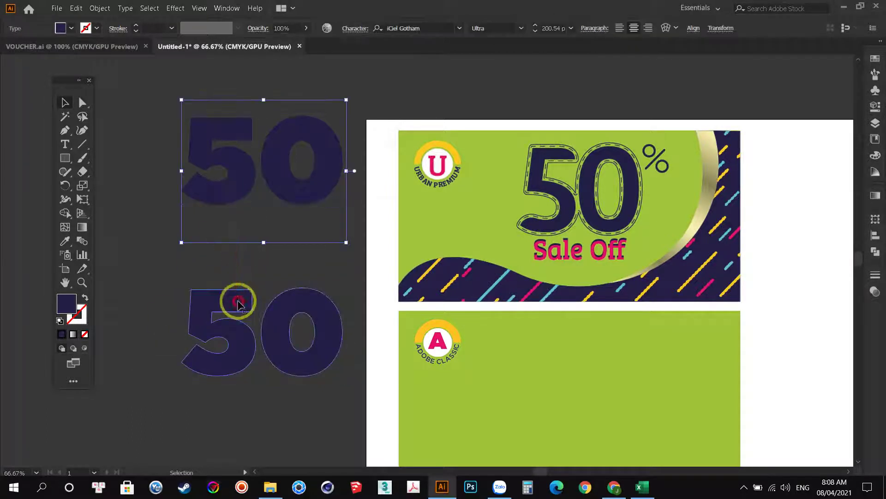
left_click(239, 296)
left_click(245, 183)
left_click_drag(246, 182, 230, 298)
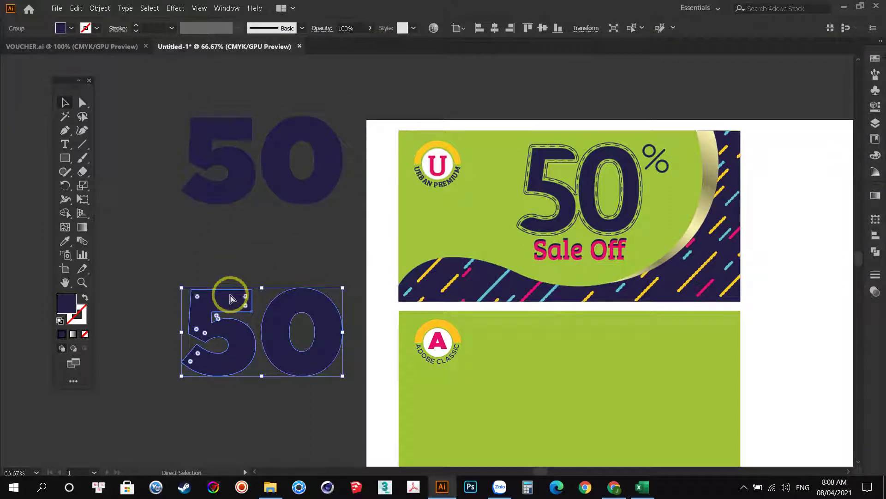
Zoom to 150% on the outlined 5.
scroll(230, 297, "up", 2)
left_click_drag(363, 402, 312, 397)
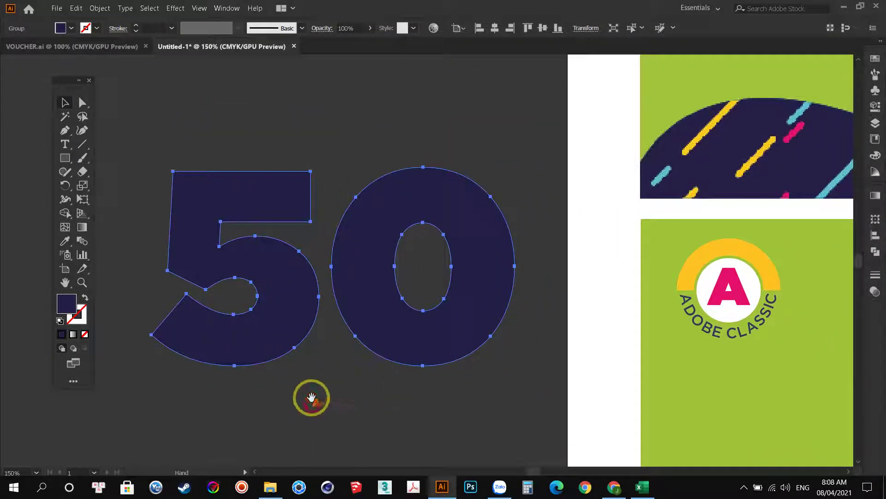
left_click(426, 429)
key("ctrl+minus")
key("ctrl+minus")
key("ctrl+minus")
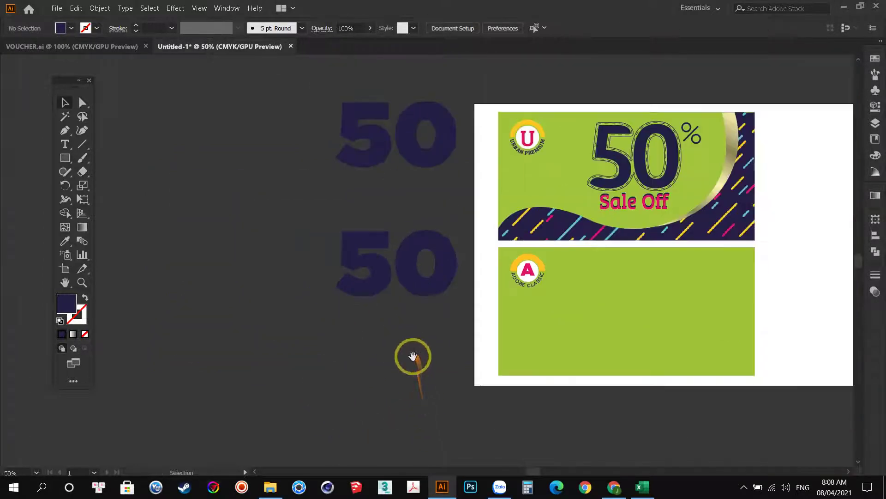
key("ctrl+plus")
key("ctrl+plus")
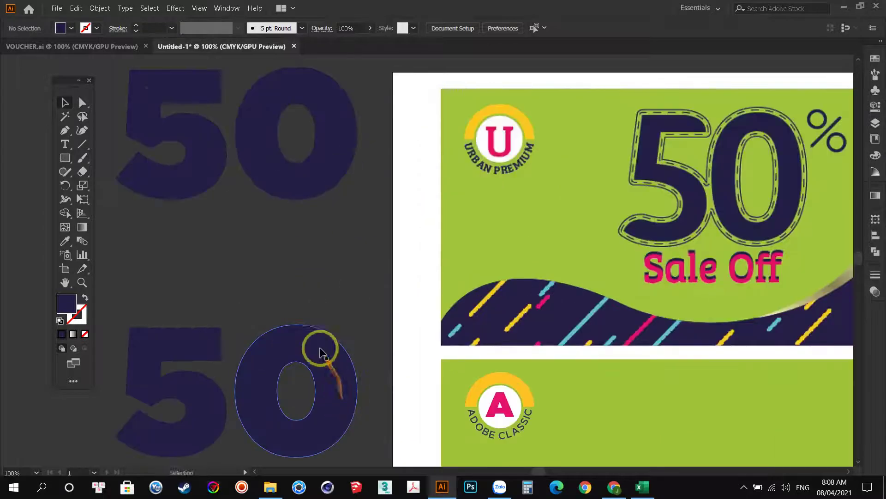
left_click_drag(322, 352, 445, 259)
mouse_move(301, 350)
left_mouse_down()
mouse_move(317, 362)
mouse_move(398, 347)
mouse_move(336, 395)
left_mouse_up()
key("ctrl+plus")
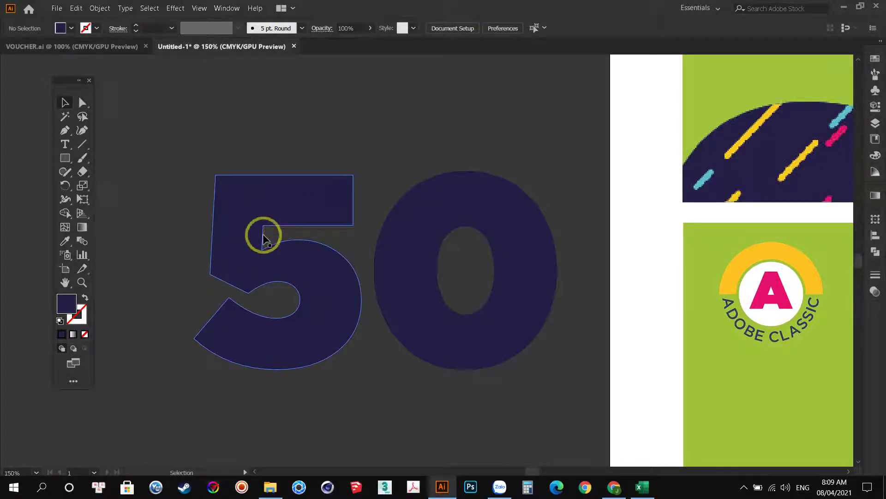
Align the 5's top-left and left-middle anchors vertically with Horizontal Align Left.
key("a")
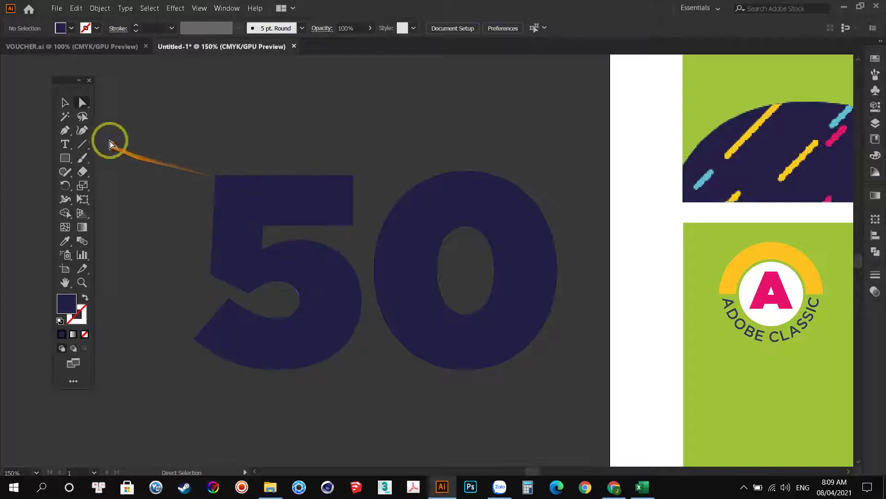
left_click_drag(213, 172, 226, 289)
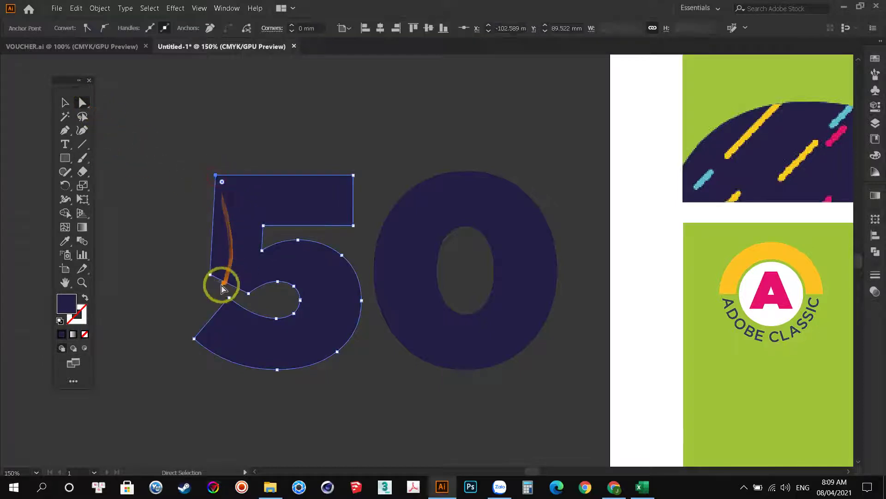
left_click(211, 274, "shift")
left_click(365, 29)
Align the two inner step anchors vertically, then pick the top-left corner anchor.
left_click(263, 225)
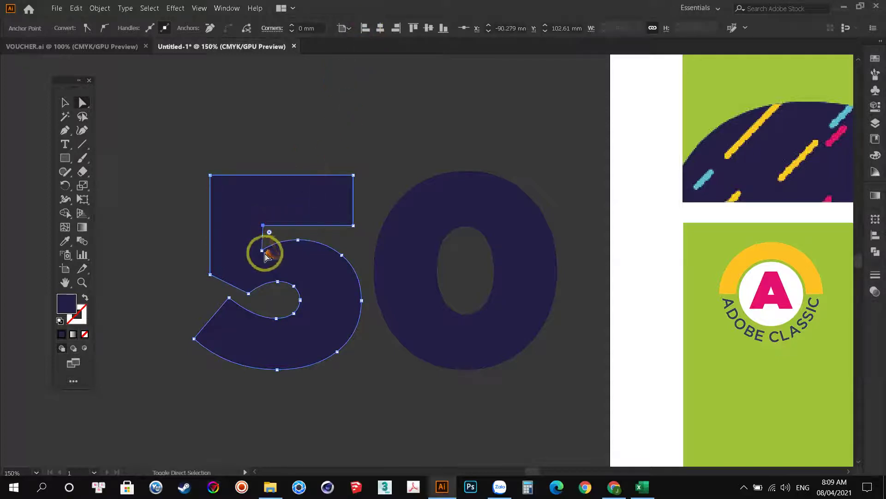
left_click(262, 250, "shift")
left_click(364, 28)
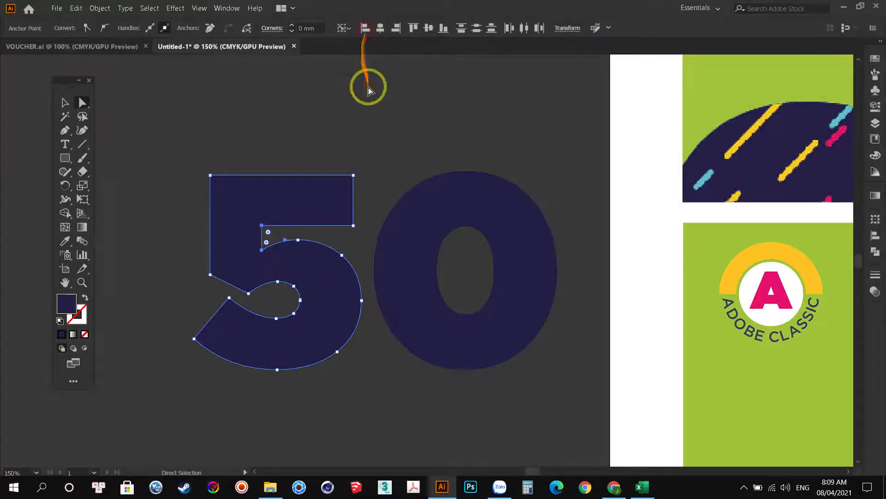
left_click(372, 124)
scroll(352, 230, "down", 5)
scroll(289, 172, "up", 3)
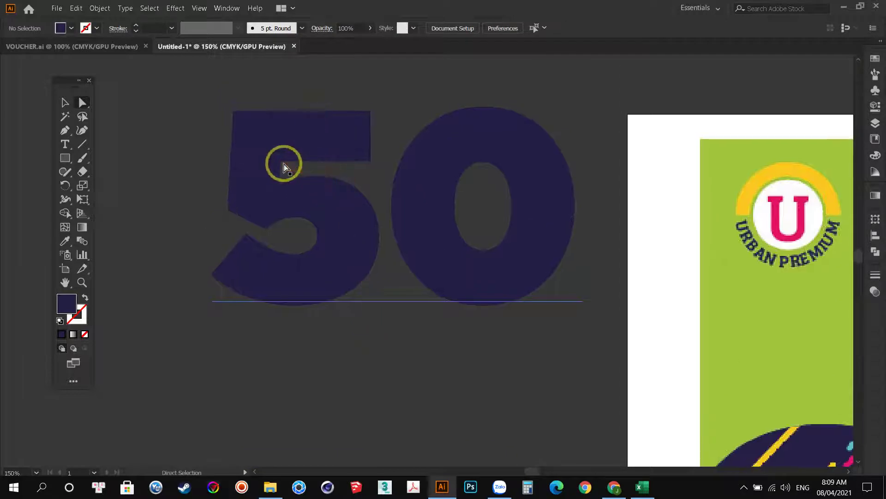
scroll(351, 351, "down", 4)
scroll(314, 300, "down", 4)
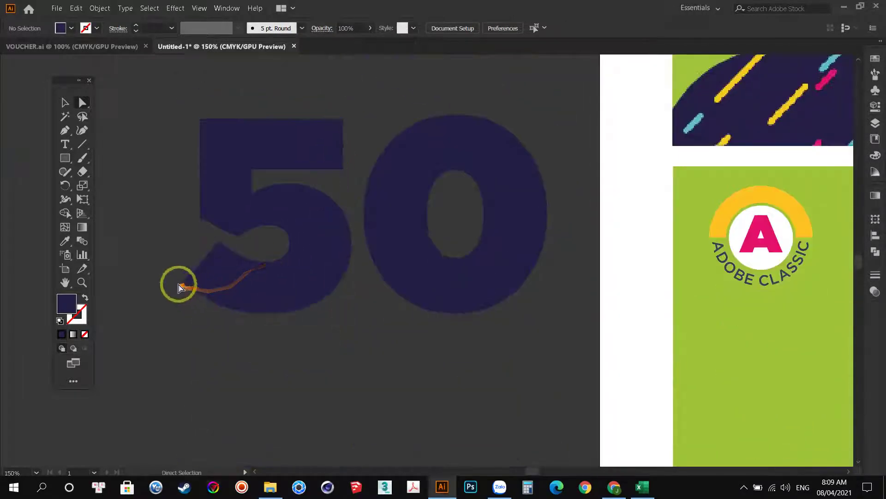
left_click(199, 119)
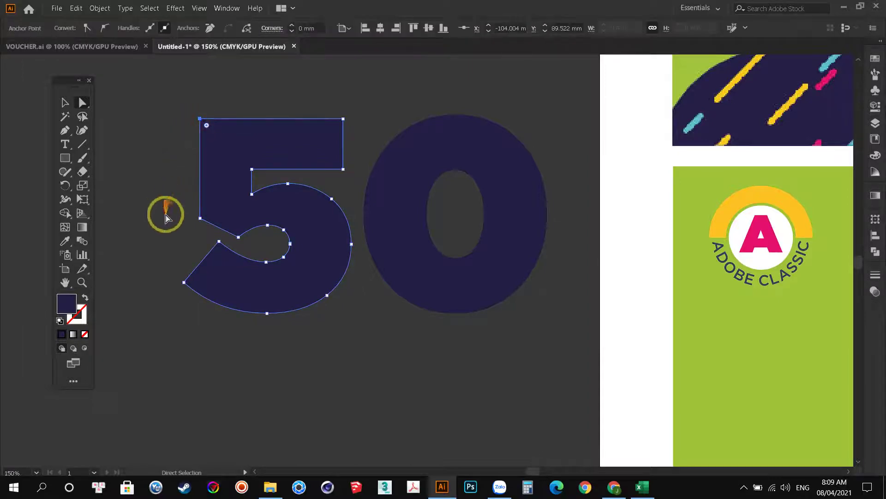
Round the 5's selected left-side corners with a 5 mm radius.
double_click(206, 125)
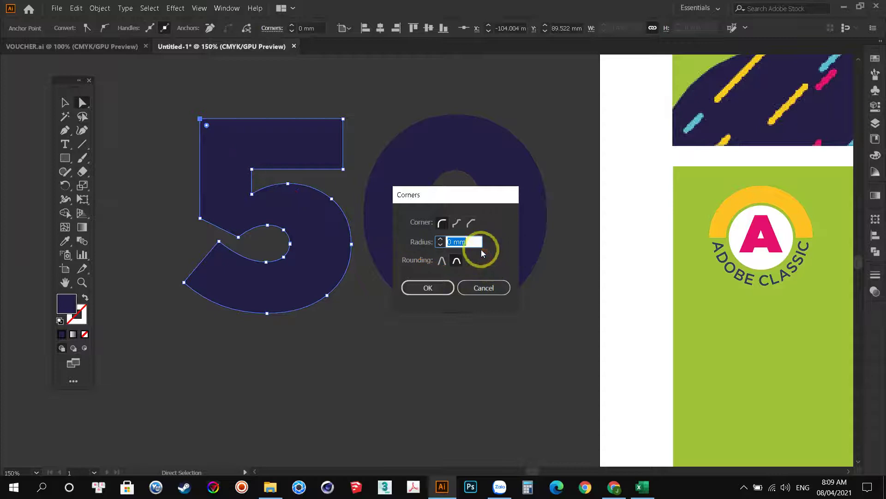
key("Return")
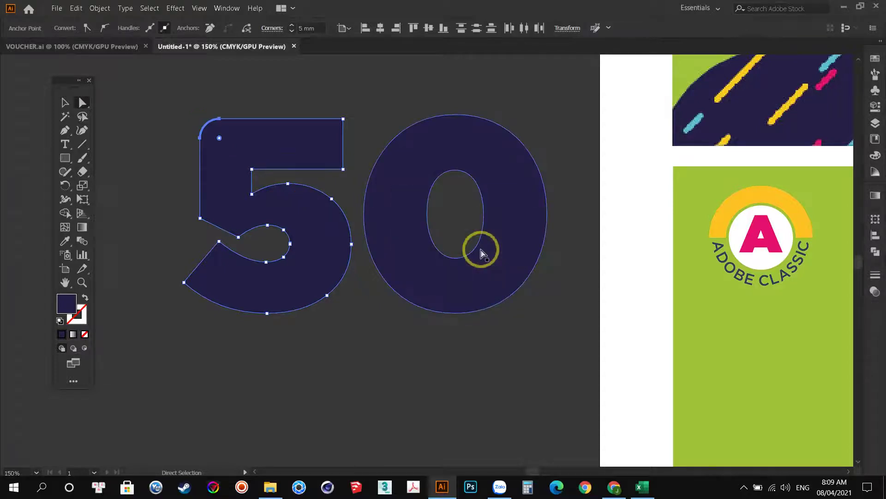
left_click(200, 218)
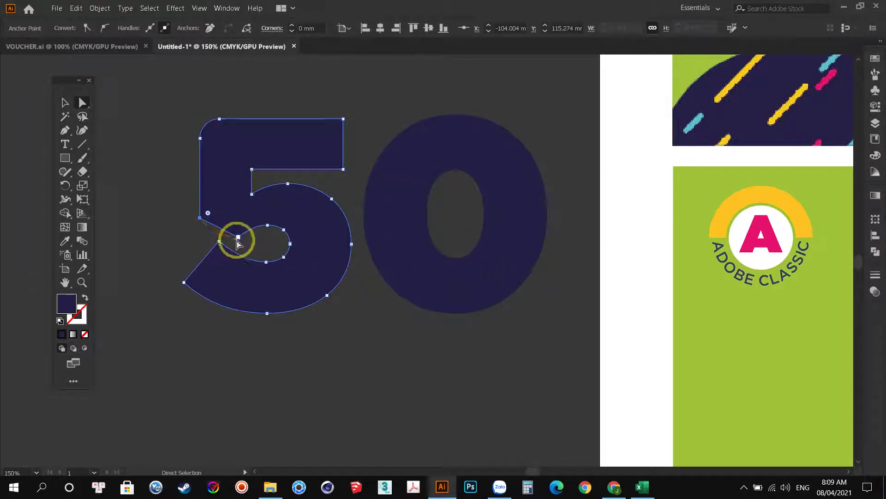
left_click_drag(238, 238, 191, 117)
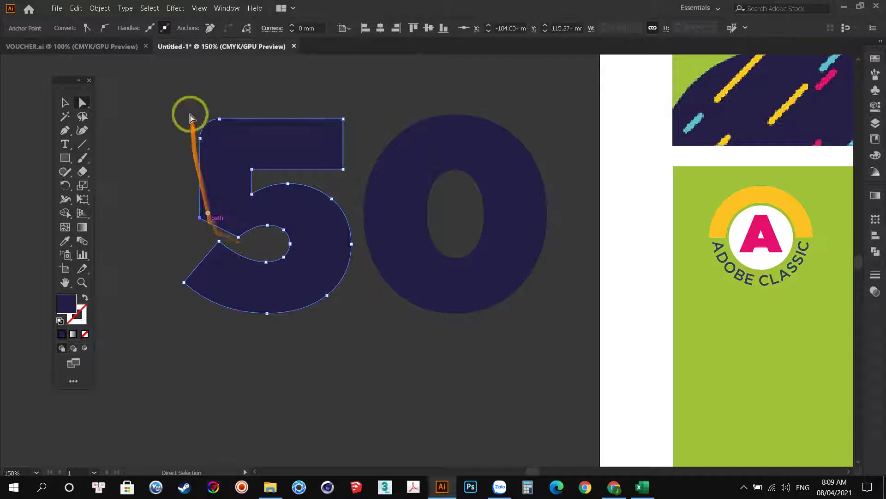
double_click(208, 213)
left_click(465, 240)
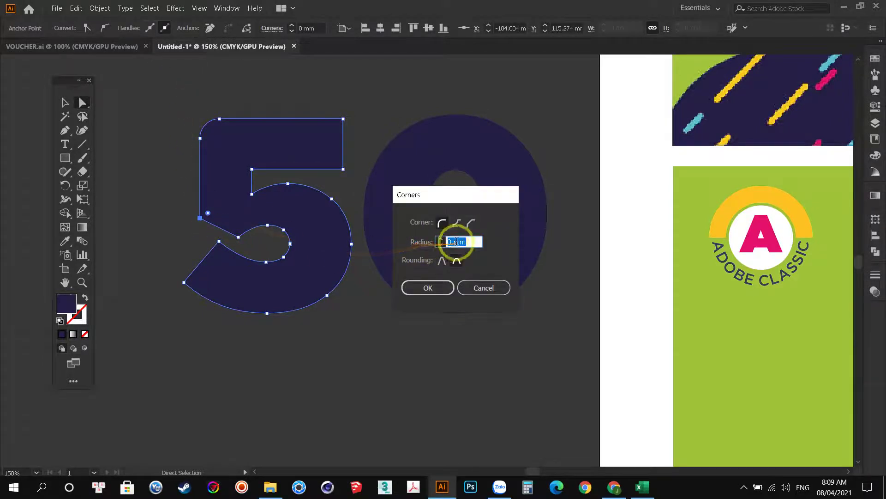
key("Return")
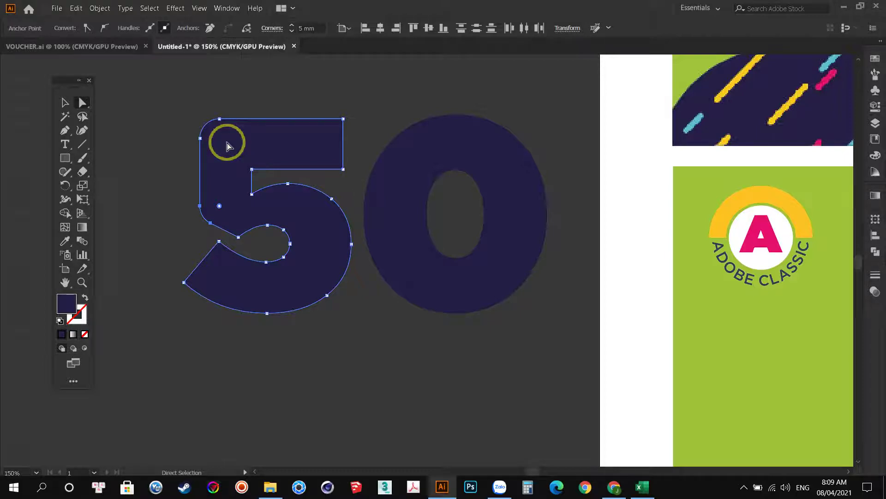
Nudge the inner anchor up and round both inner bend corners to 5 mm.
left_click_drag(239, 237, 240, 230)
double_click(239, 230)
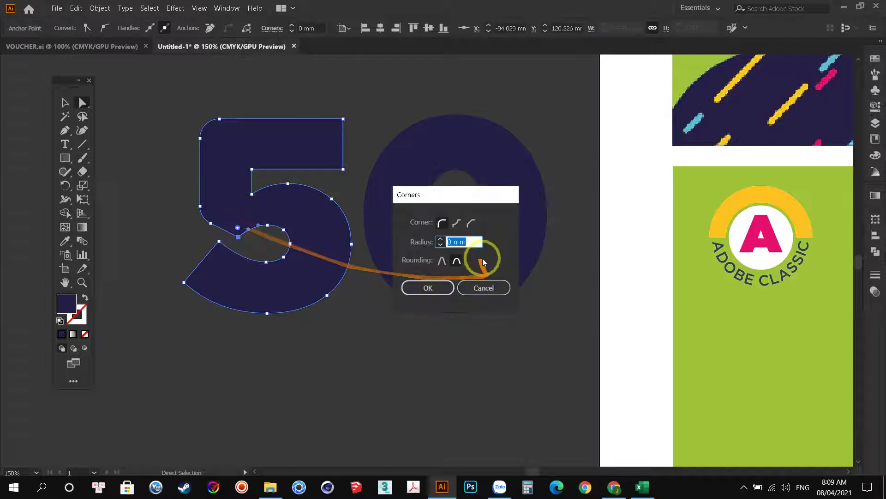
type("5")
key("Return")
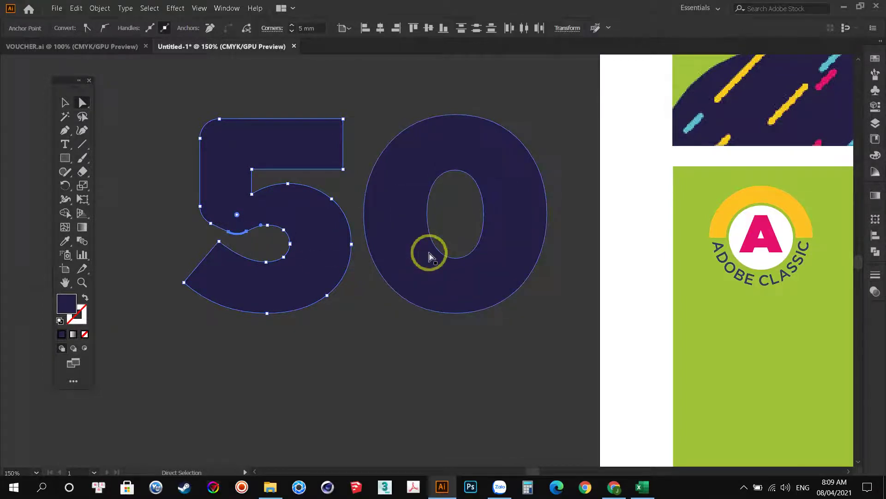
left_click(219, 241)
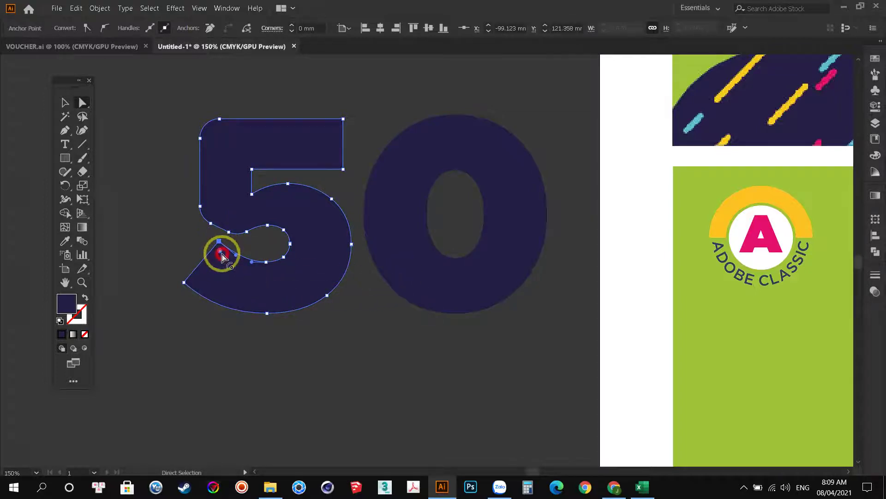
double_click(221, 254)
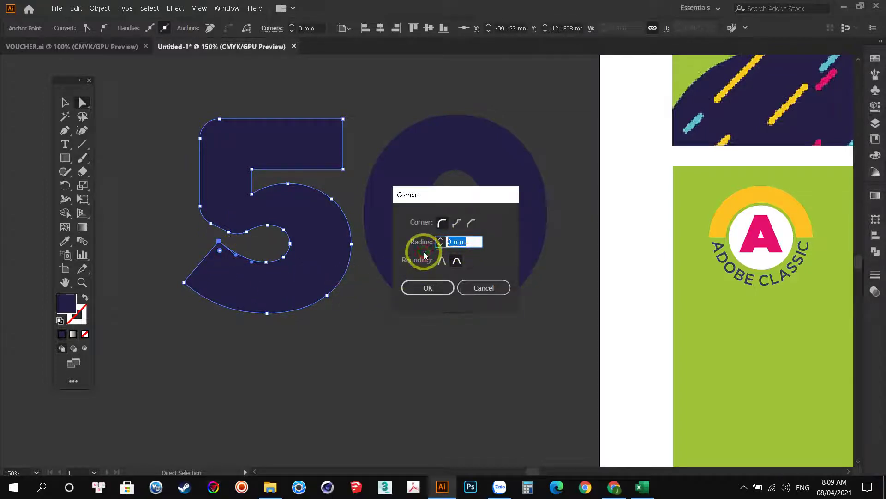
type("5")
key("Return")
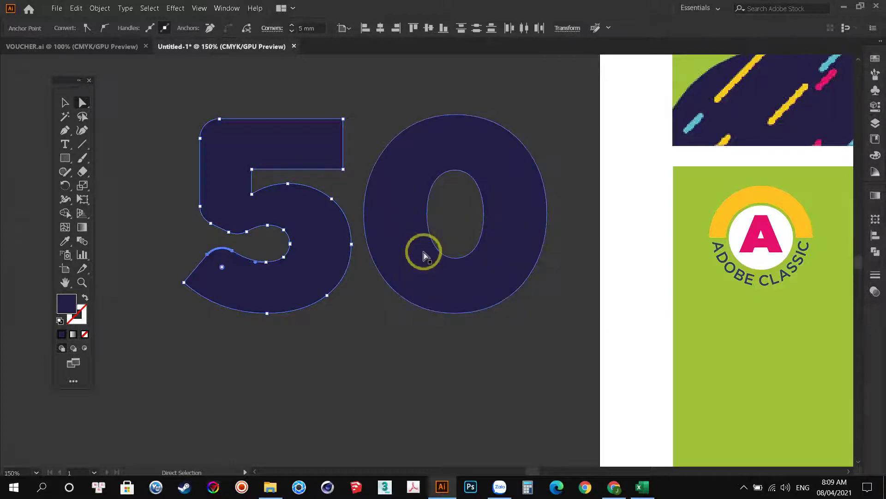
Round the 5's bottom-left corner with a 5 mm radius.
left_click(339, 365)
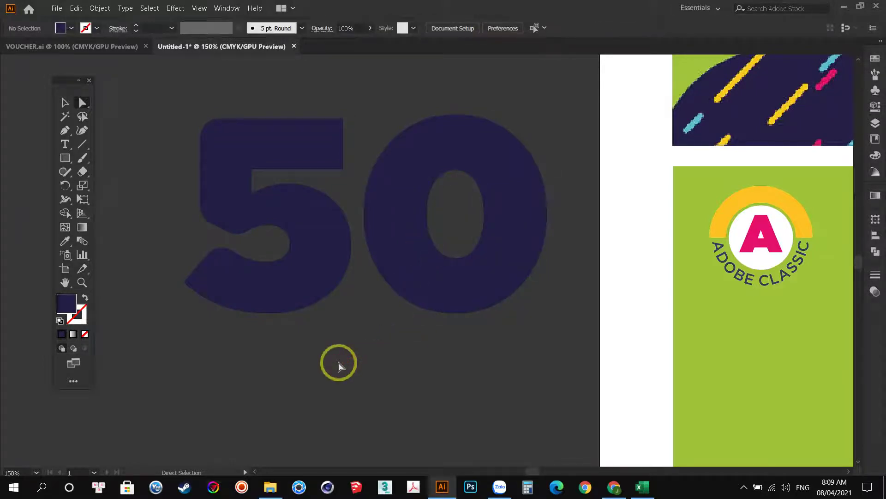
left_click(184, 283)
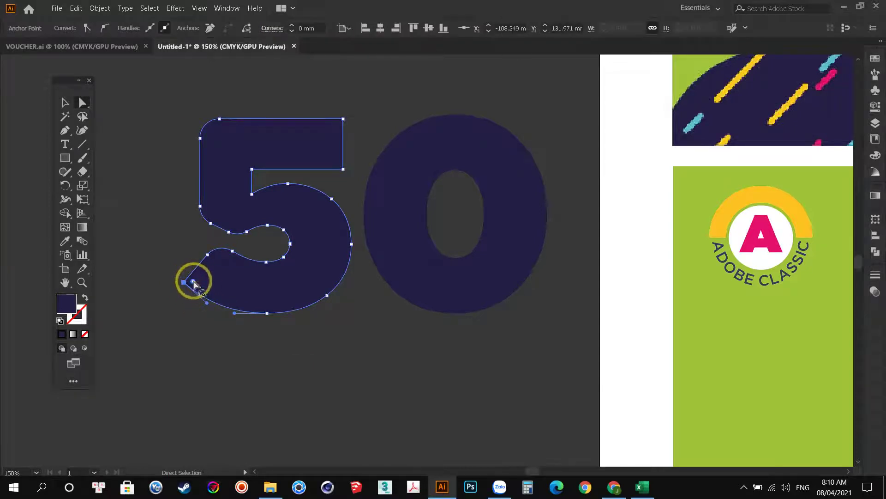
double_click(193, 282)
left_click(471, 242)
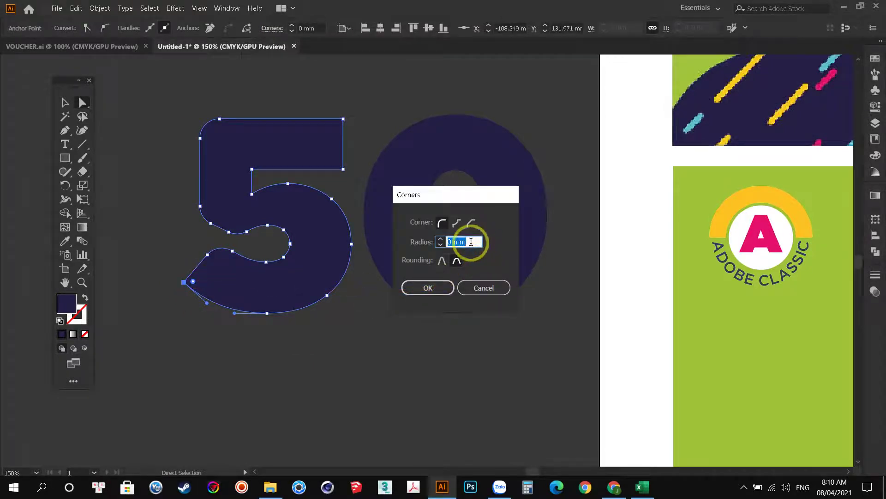
key("Return")
left_click(310, 334)
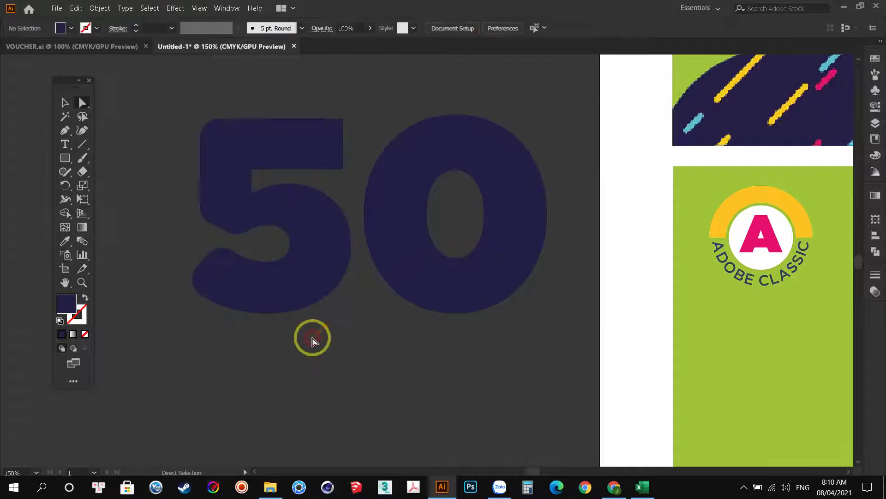
Apply a 5 mm radius to the 5's top-right corner, then deselect.
left_click(326, 134)
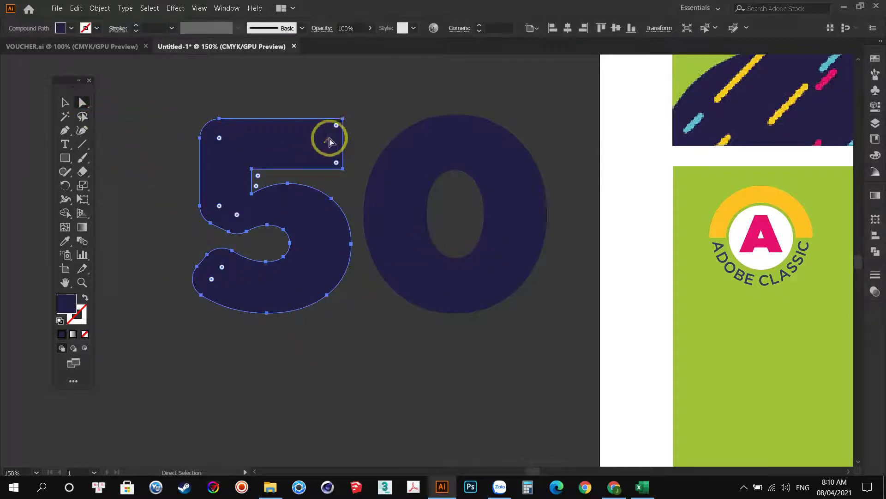
double_click(337, 126)
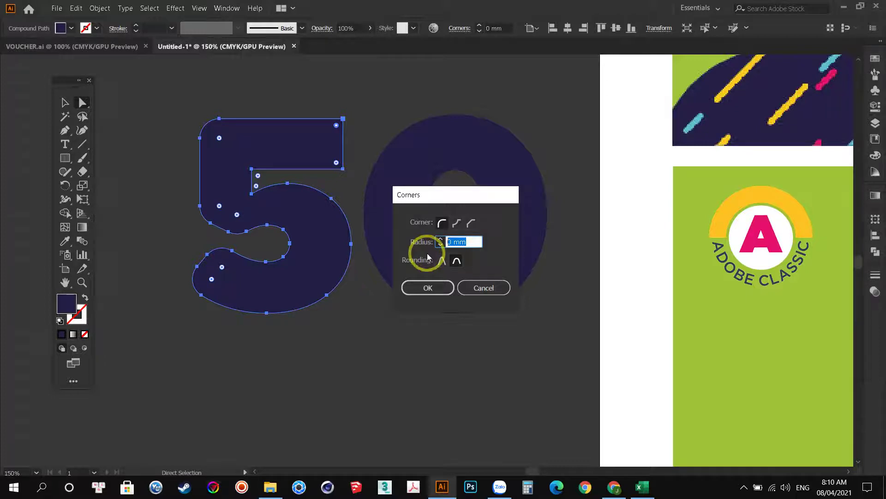
type("5")
key("Return")
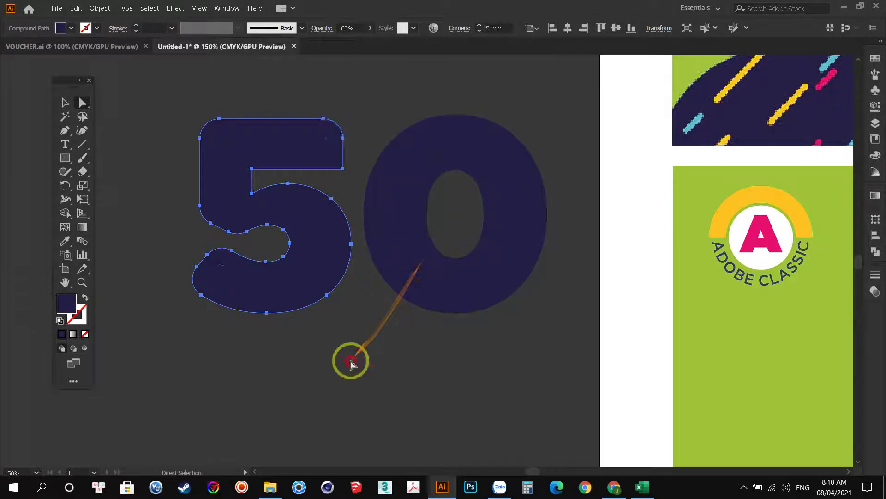
left_click(351, 363)
left_click(65, 103)
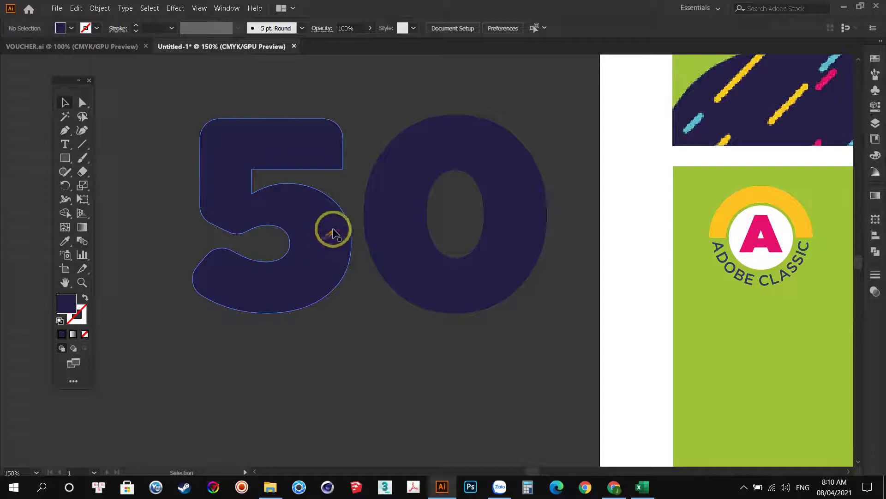
mouse_move(382, 119)
left_mouse_down()
mouse_move(357, 301)
mouse_move(345, 162)
left_mouse_up()
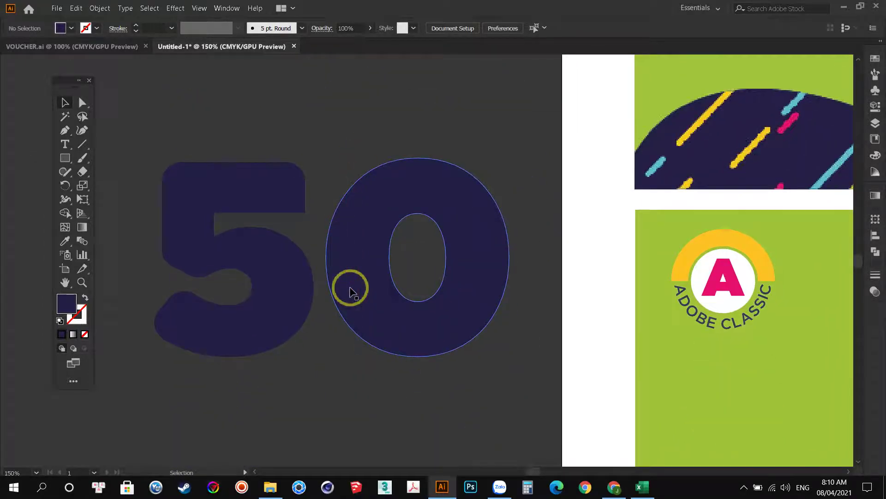
Select the 50 group, then enter and exit its isolation mode.
left_click(350, 290)
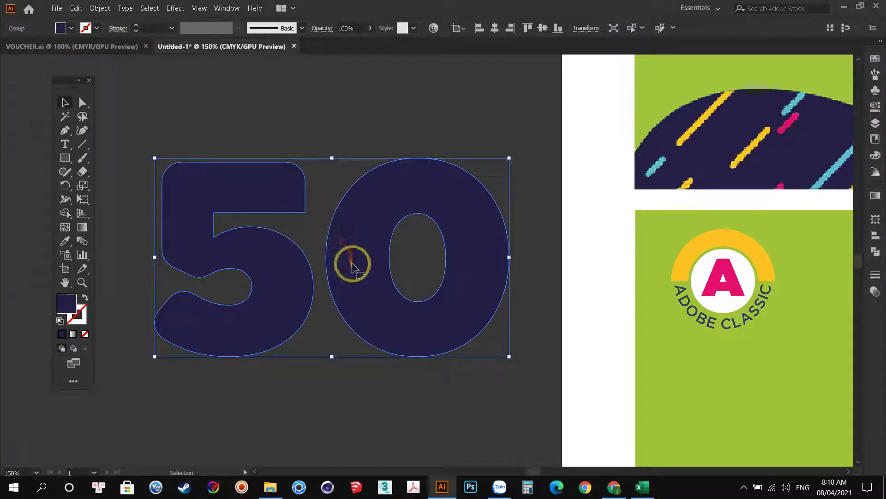
left_click(337, 118)
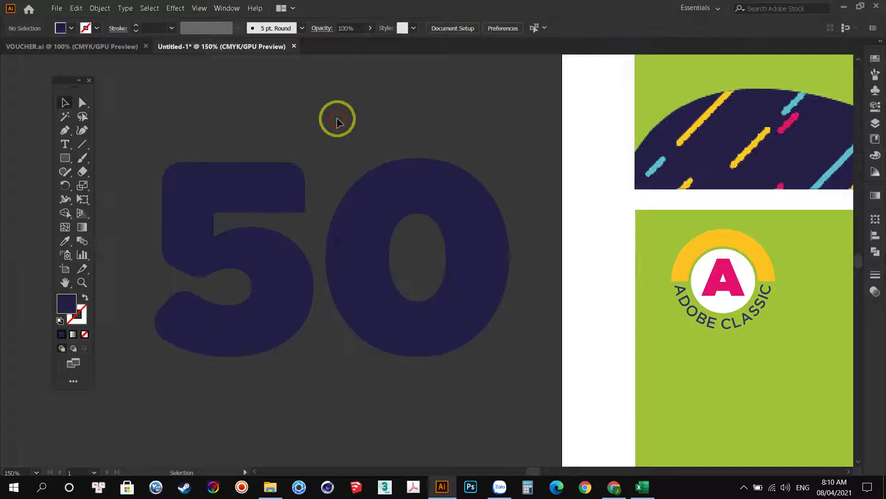
double_click(361, 242)
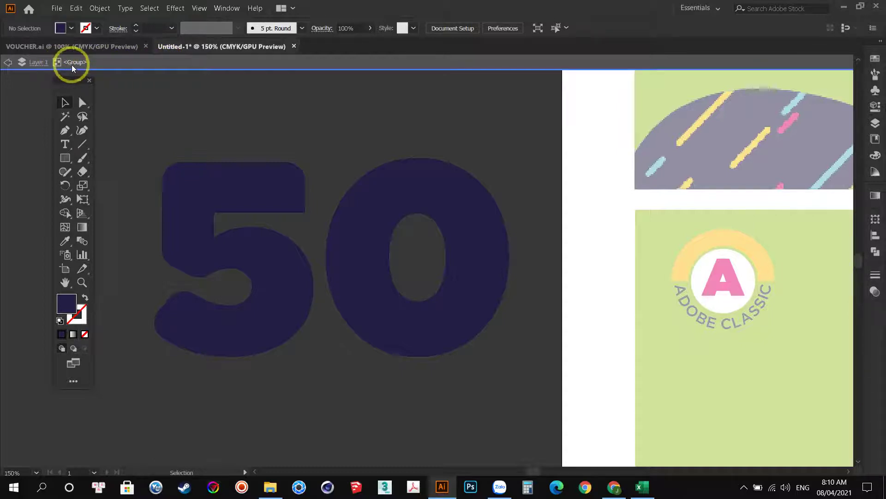
left_click(241, 63)
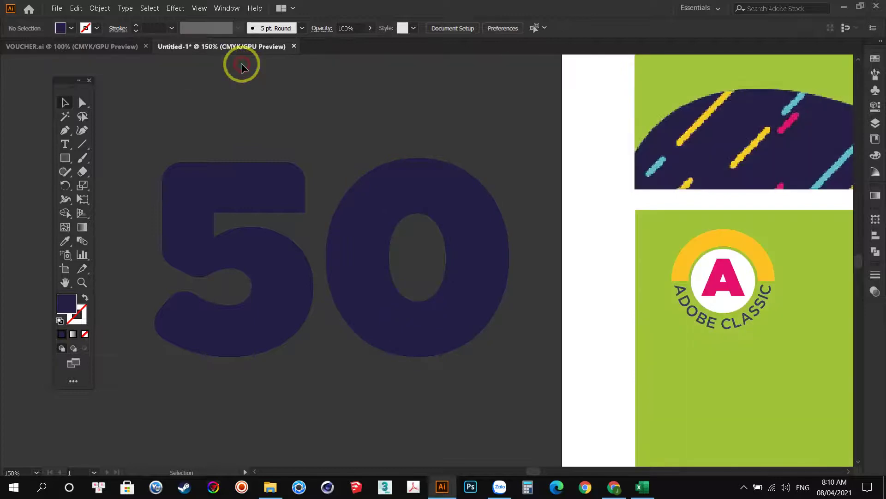
Isolate the 0 and nudge it slightly left toward the 5.
double_click(368, 198)
left_click(369, 200)
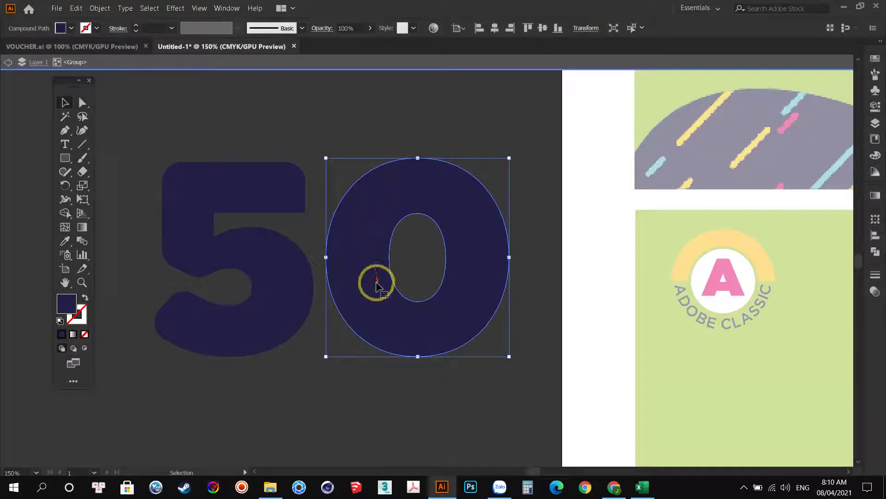
key("ctrl+shift+a")
left_click(374, 290)
left_click_drag(373, 293, 365, 294)
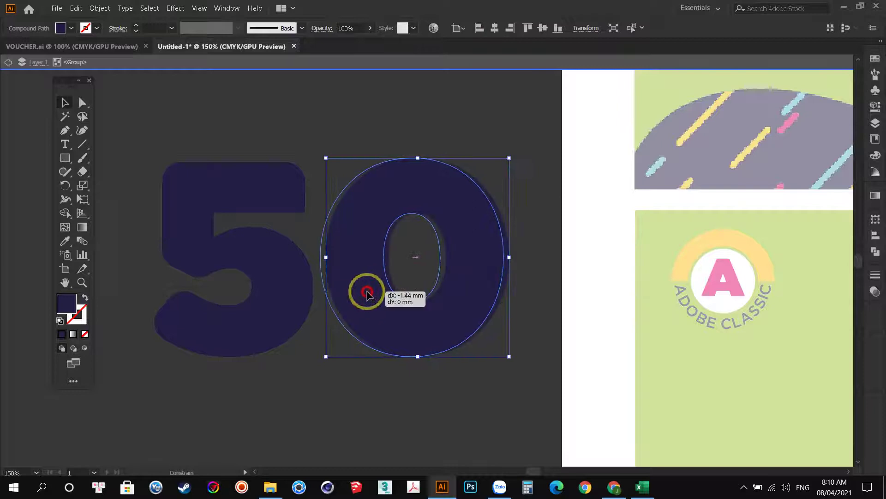
left_click(286, 59)
left_click(311, 131)
left_click(346, 247)
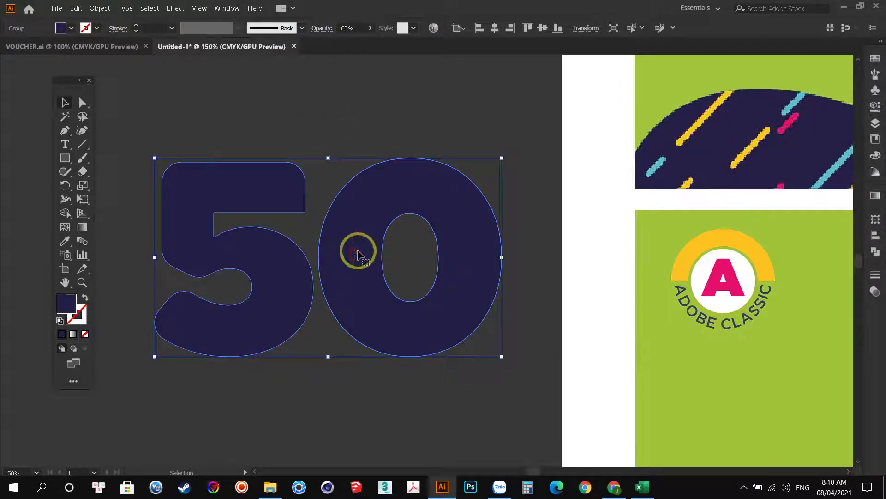
left_click(333, 114)
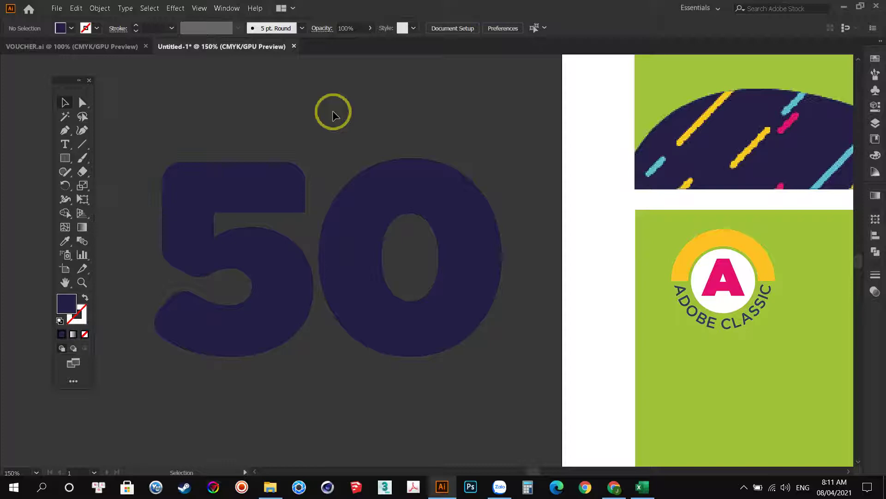
Move the spare navy 50 onto the lower green voucher.
key("ctrl+minus")
key("ctrl+minus")
key("ctrl+minus")
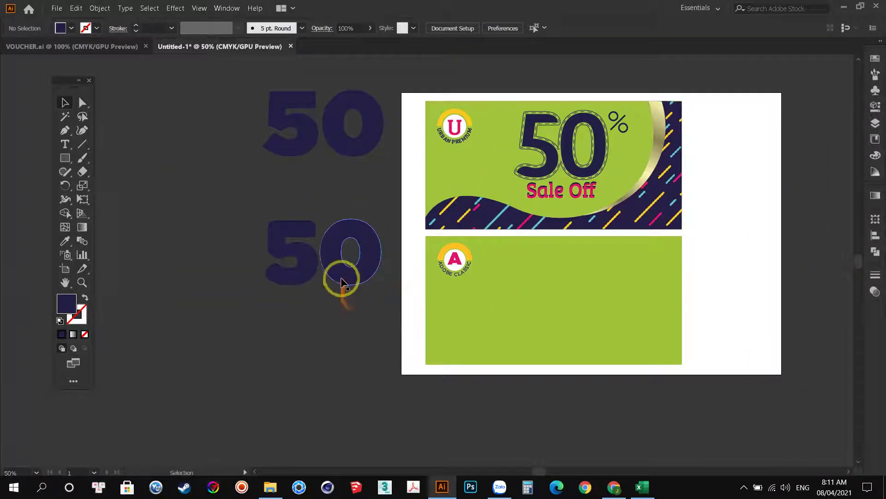
left_click(341, 280)
left_click_drag(363, 276, 622, 306)
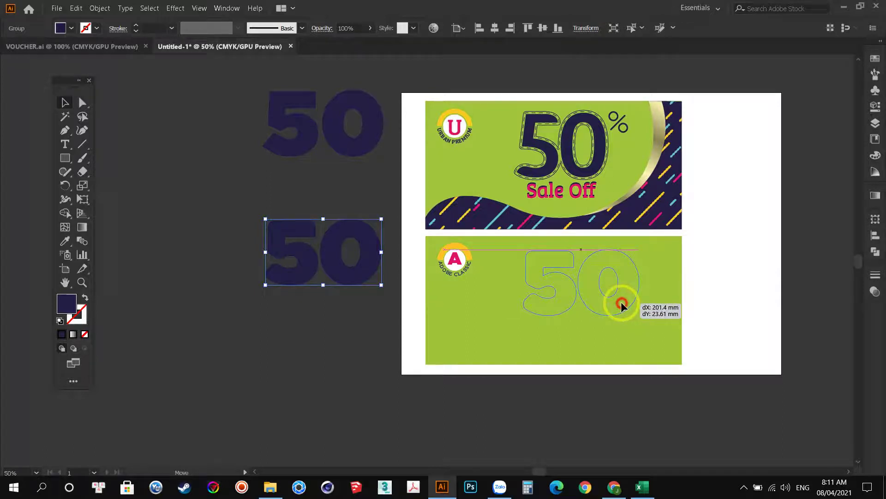
left_click_drag(622, 306, 621, 305)
left_click(711, 299)
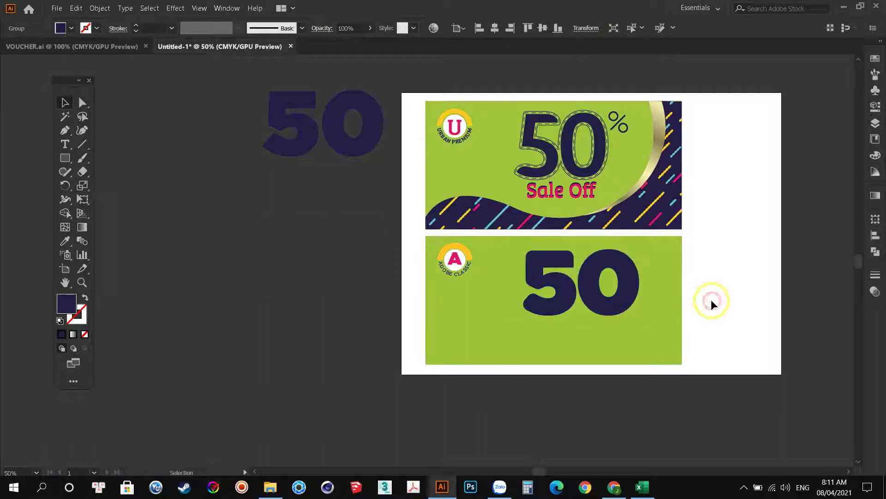
Scale the 50 on the lower voucher down slightly around its centre.
key("ctrl+plus")
key("ctrl+plus")
key("ctrl+plus")
mouse_move(705, 306)
left_mouse_down()
mouse_move(475, 255)
mouse_move(370, 145)
left_mouse_up()
left_click_drag(452, 376, 416, 204)
mouse_move(476, 324)
left_mouse_down()
mouse_move(469, 263)
mouse_move(485, 301)
mouse_move(593, 272)
left_mouse_up()
scroll(482, 291, "down", 1)
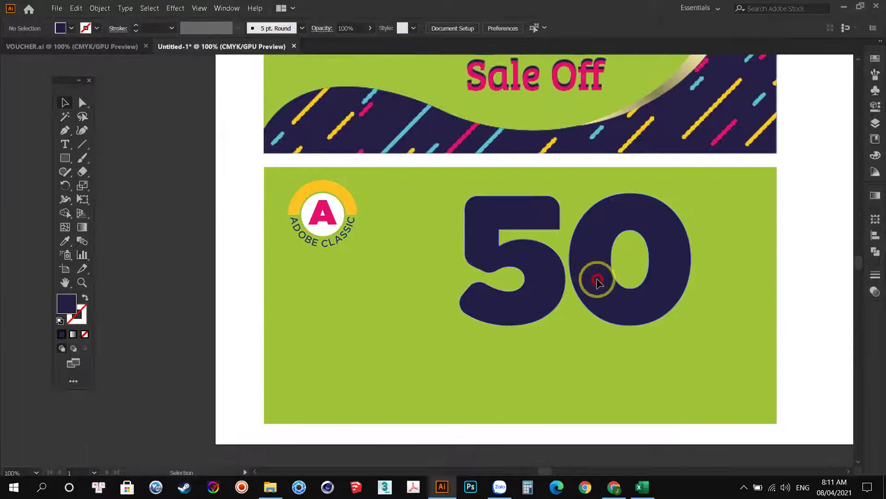
left_click(600, 286)
left_click_drag(685, 262, 682, 261)
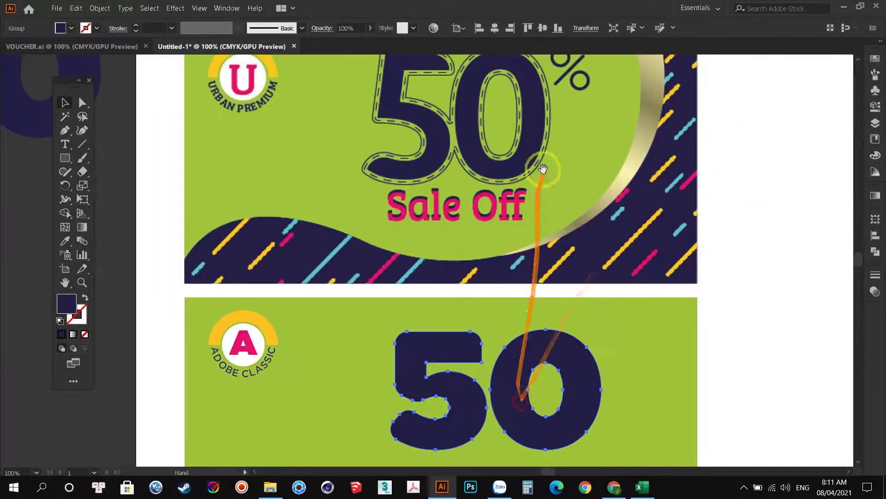
left_click_drag(594, 275, 550, 174)
left_click(748, 304)
left_click(526, 279)
scroll(507, 323, "up", 3)
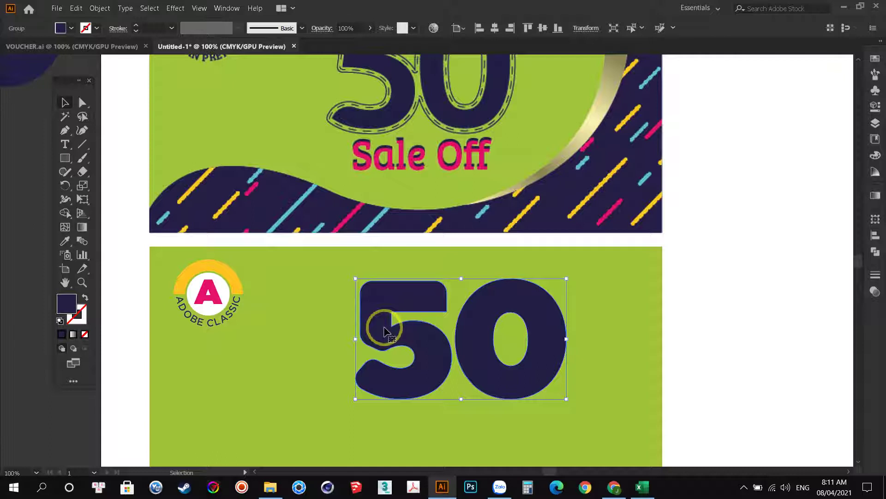
Select the whole 50 group and bring up the Object > Path commands, including Offset Path.
left_click(65, 102)
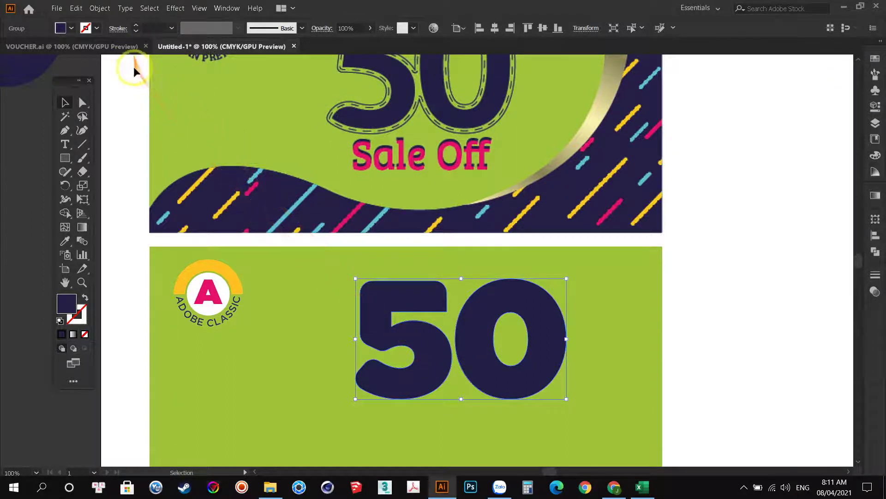
left_click(99, 10)
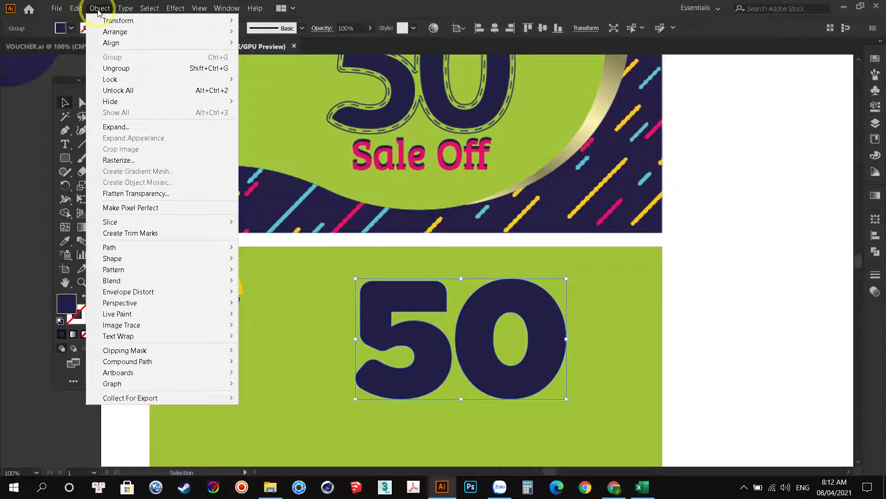
left_click(351, 6)
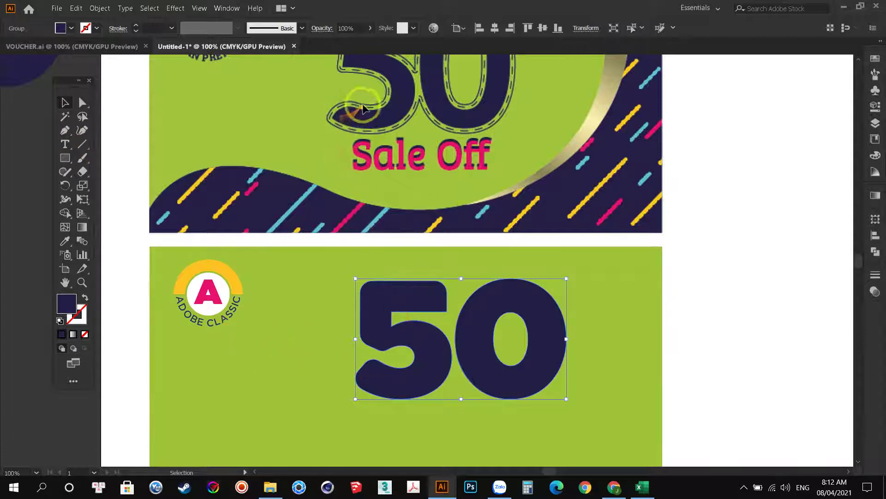
scroll(366, 161, "up", 4)
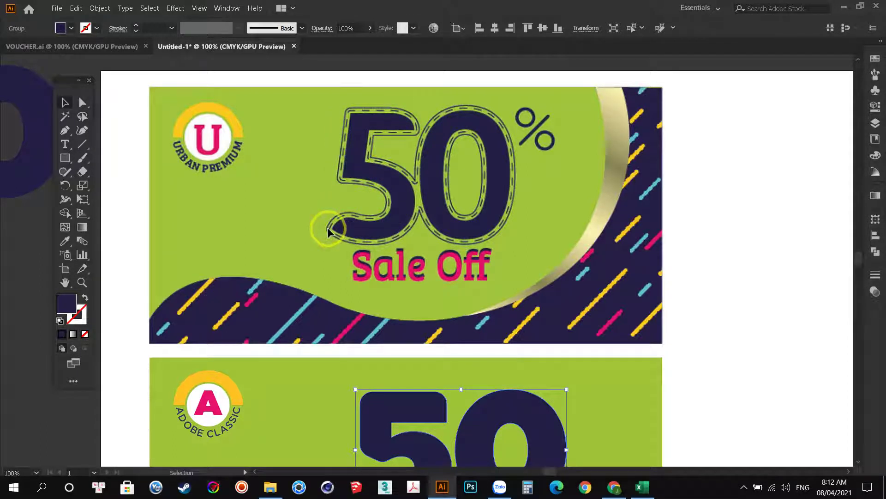
left_click_drag(328, 230, 391, 237)
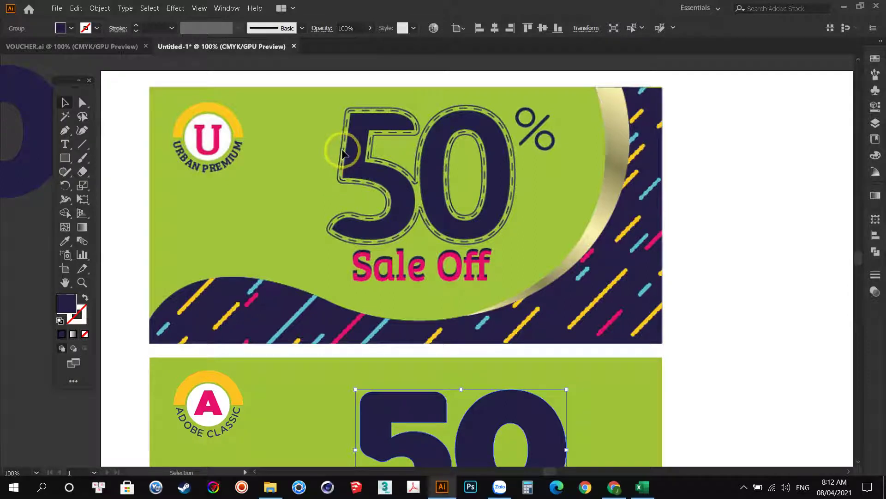
scroll(424, 325, "down", 2)
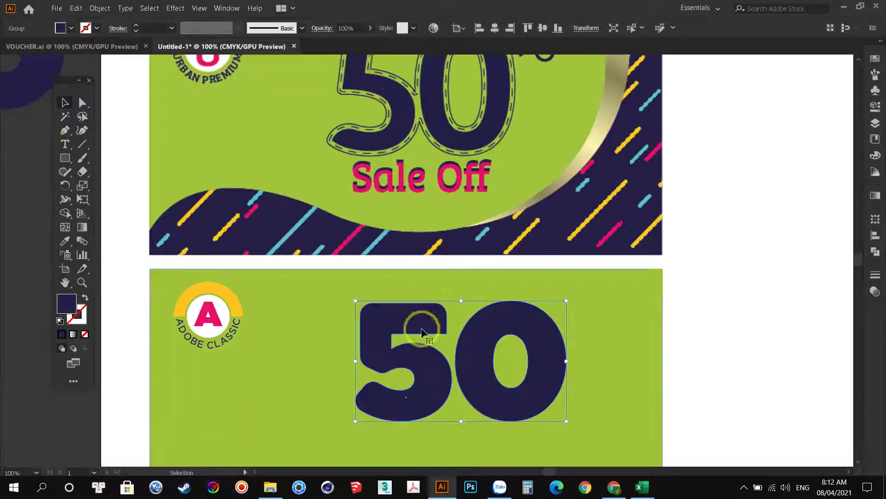
left_click(100, 8)
mouse_move(111, 247)
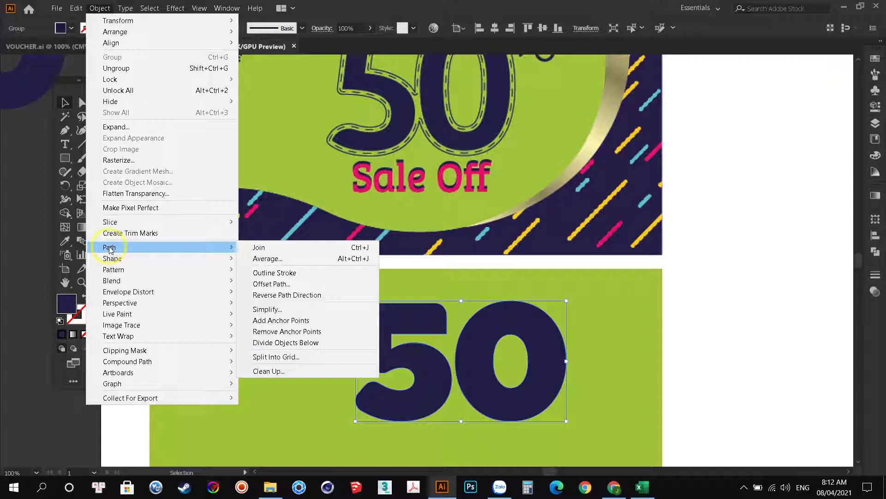
Preview a 3 mm Offset Path with Round joins around the 50.
left_click(300, 285)
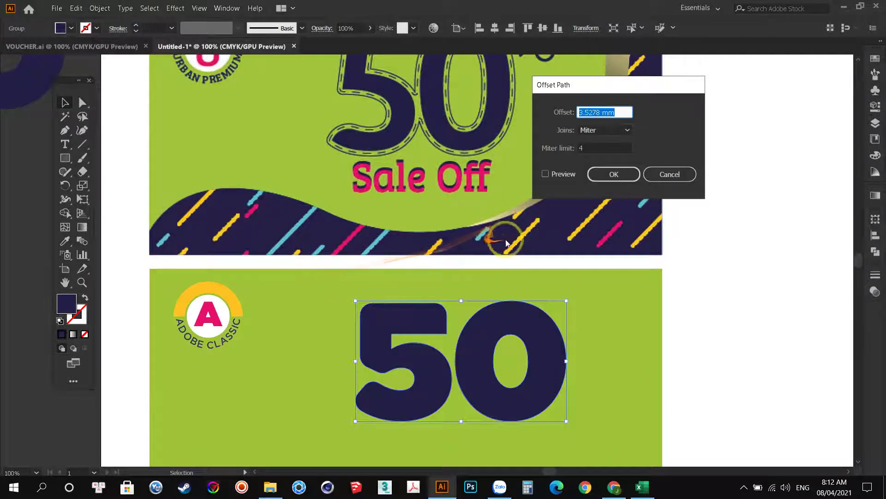
mouse_move(592, 87)
left_mouse_down()
mouse_move(658, 82)
mouse_move(645, 81)
left_mouse_up()
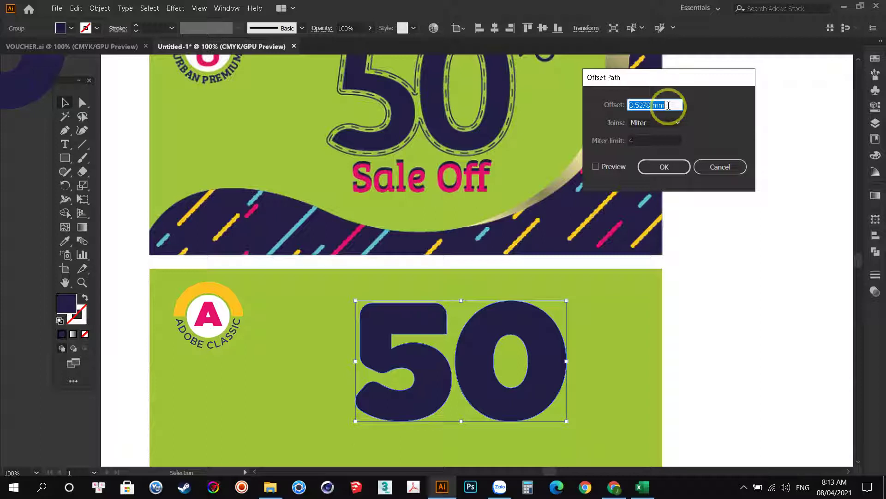
left_click(592, 120)
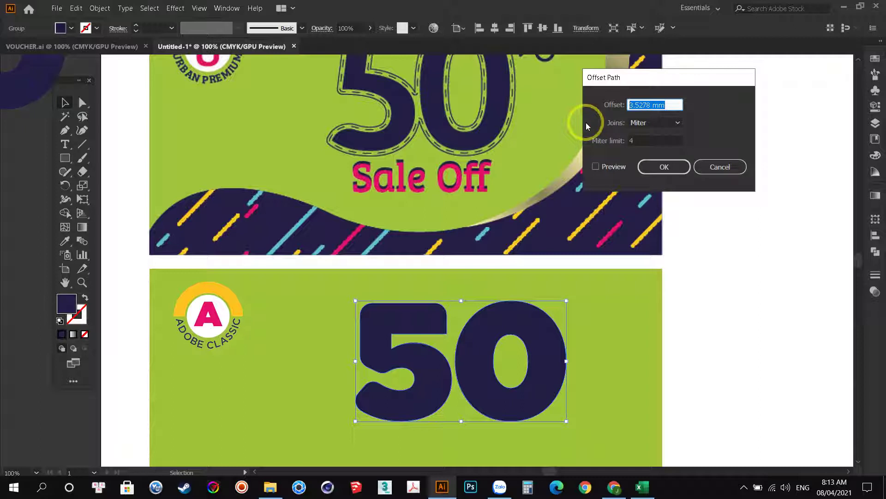
type("3")
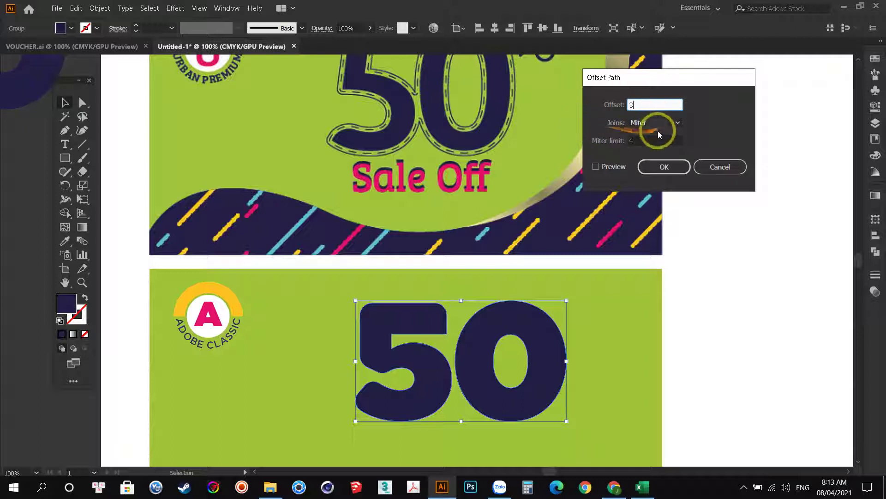
left_click(639, 123)
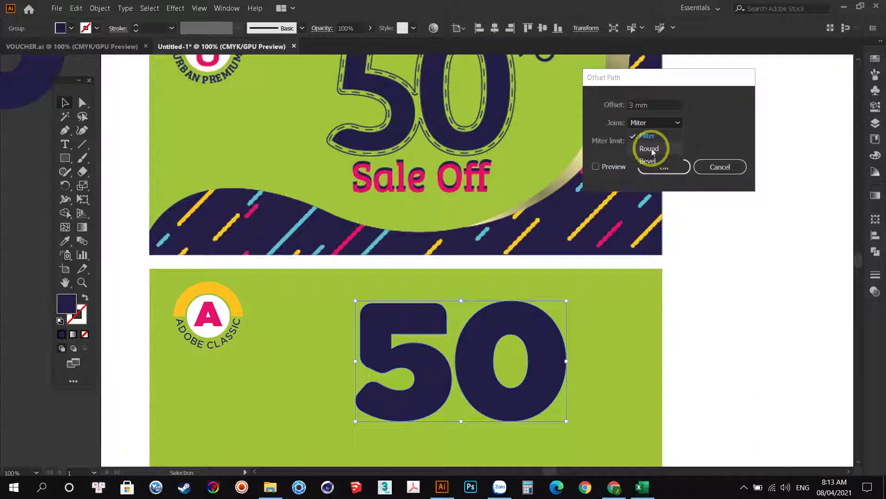
left_click(650, 148)
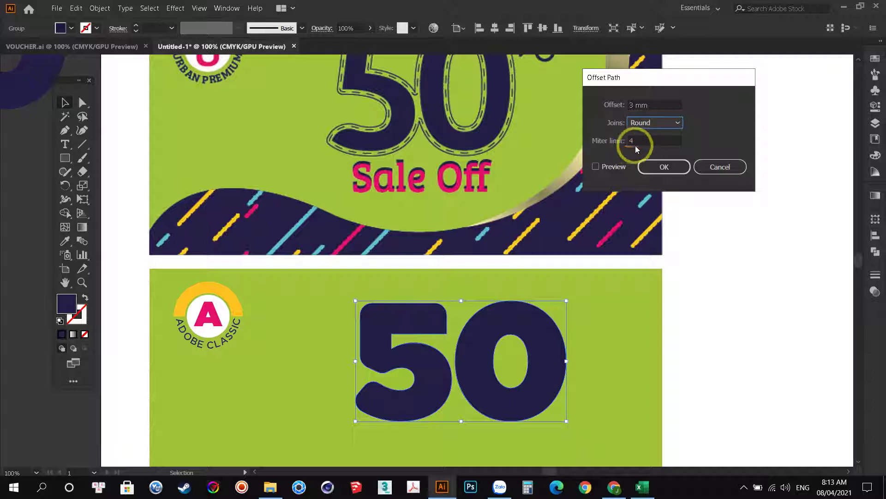
left_click(596, 167)
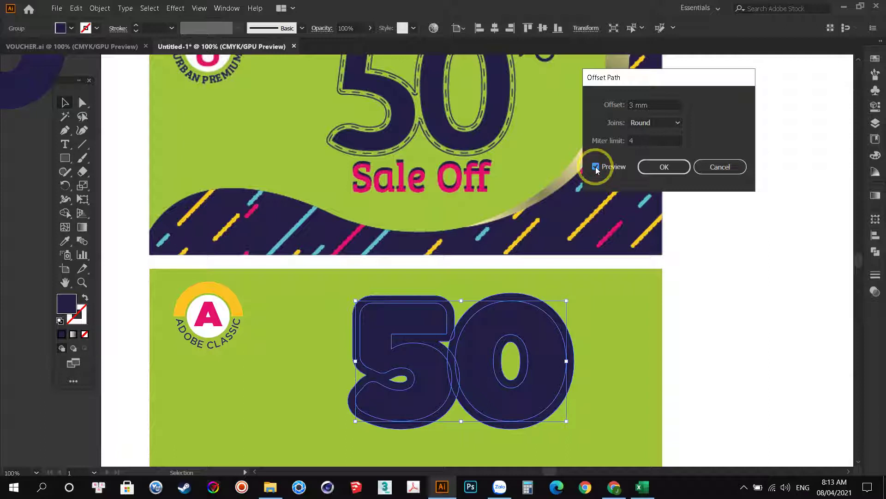
left_click(596, 168)
left_click(596, 167)
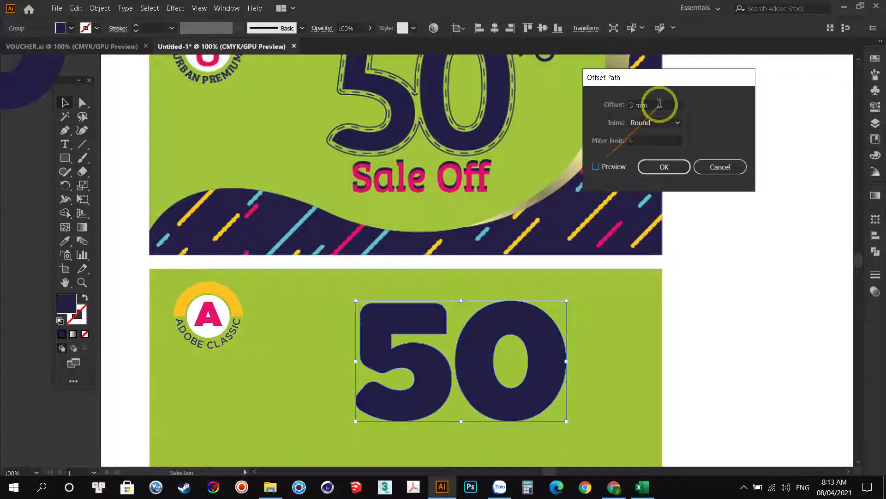
Increase the offset to 5 mm and apply the rounded outline.
left_click_drag(663, 104, 612, 122)
type("5")
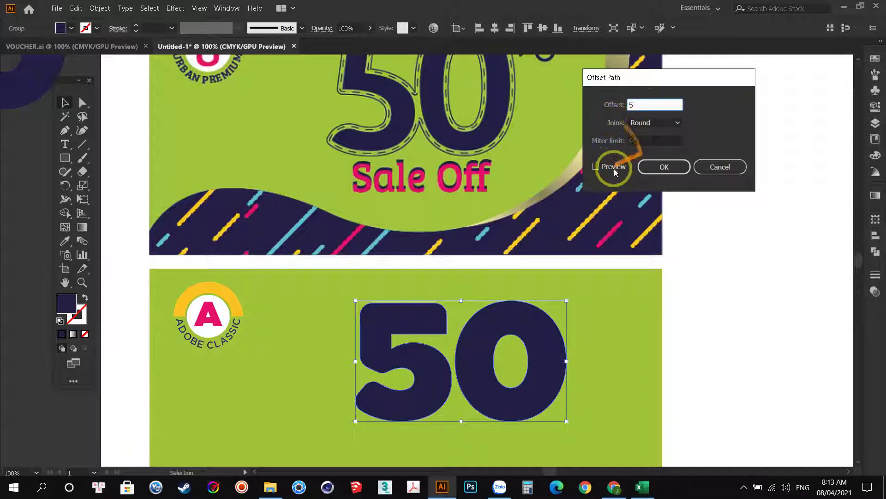
left_click(603, 167)
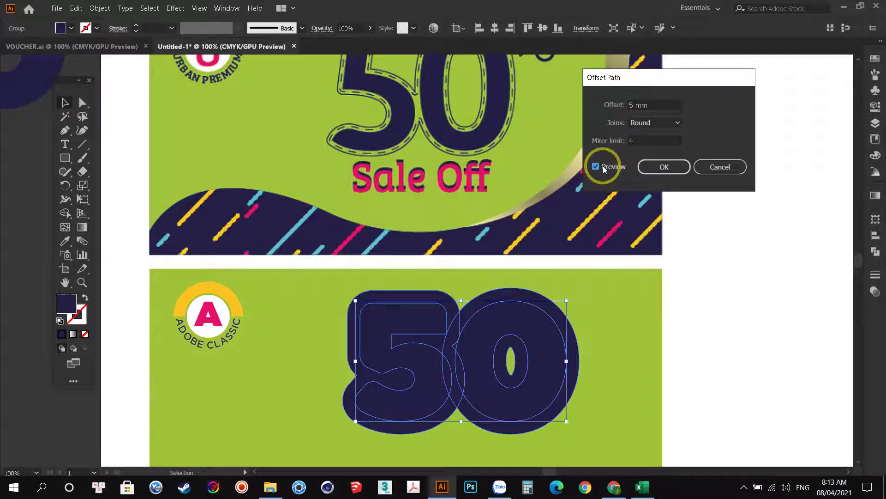
left_click(596, 167)
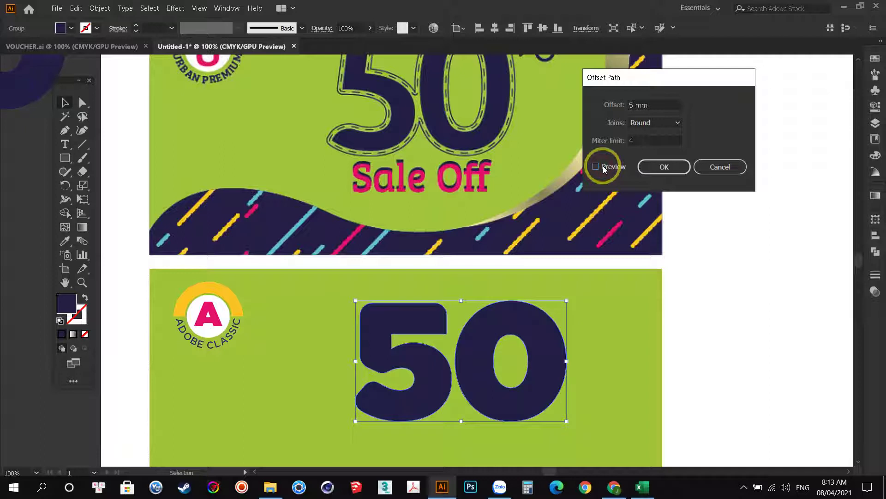
left_click(604, 168)
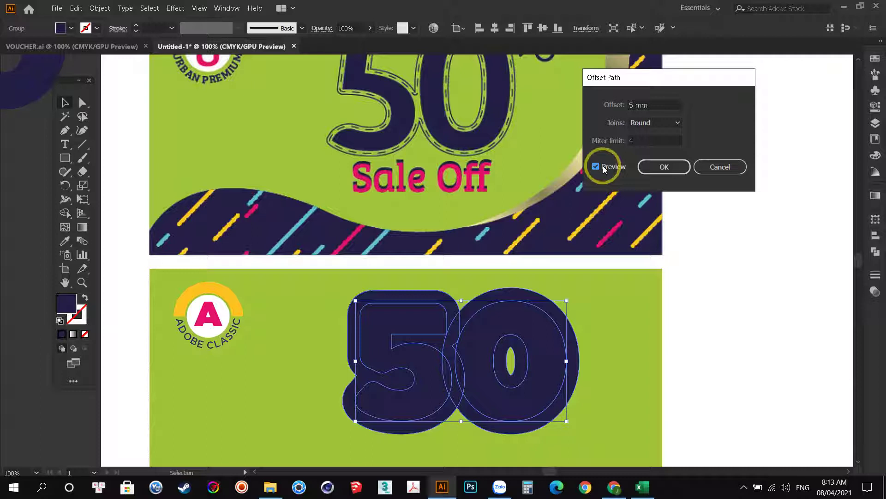
left_click(648, 166)
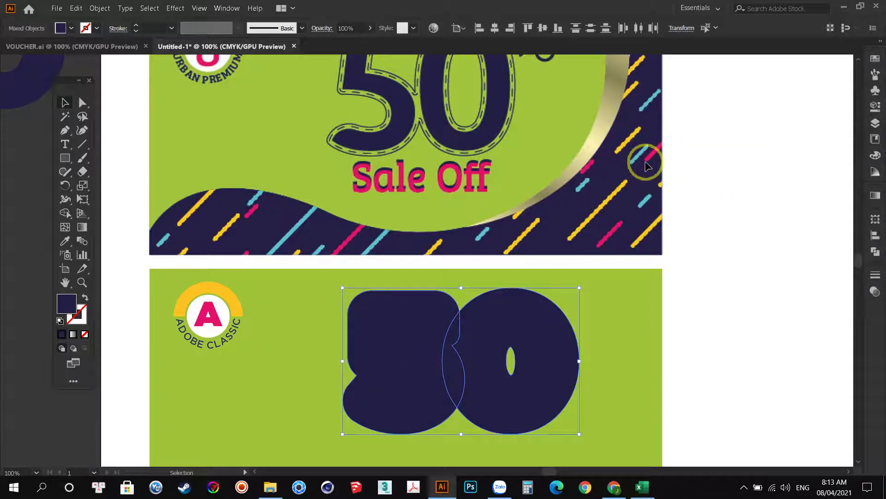
Swap the 50 to outline-only and unite its overlapping shapes into one.
left_click(86, 299)
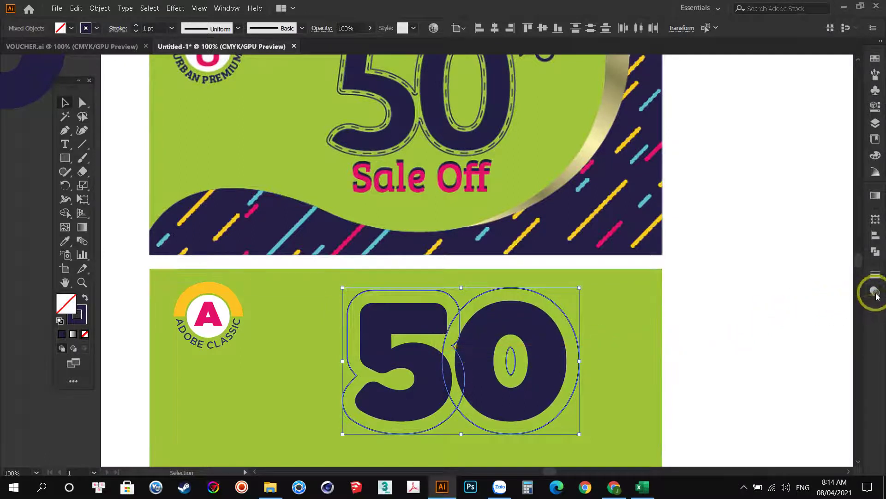
left_click(872, 253)
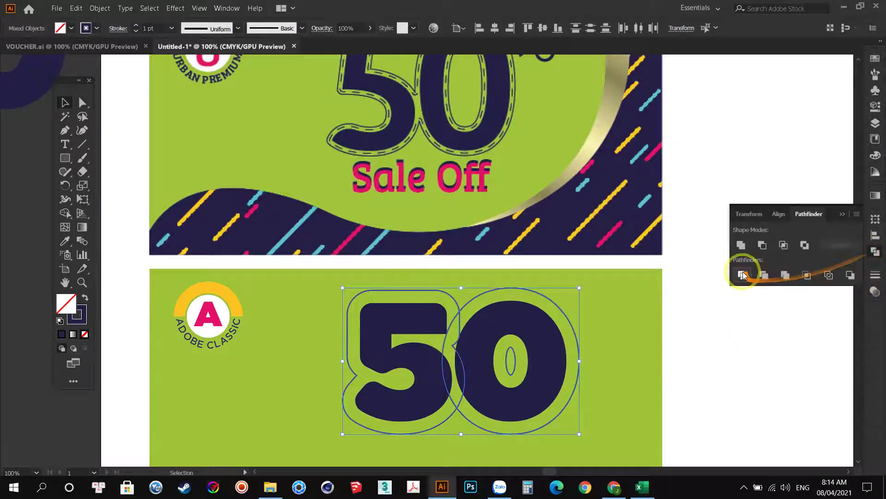
left_click(741, 246)
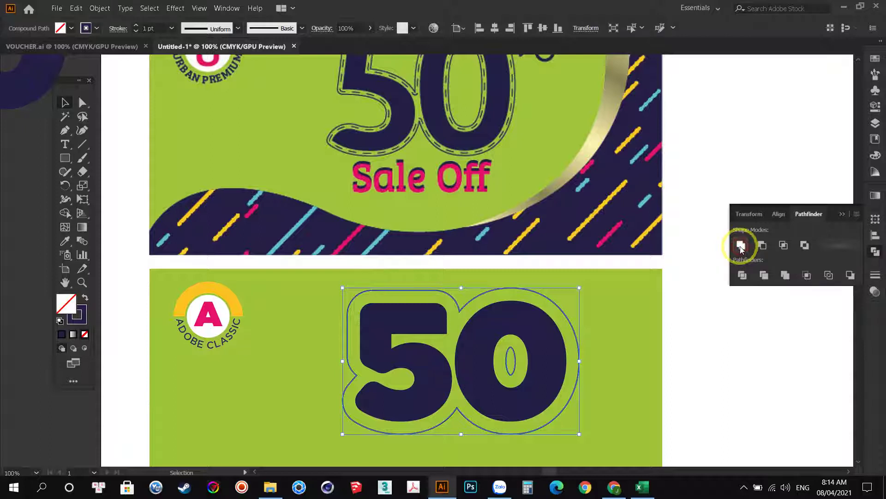
left_click(842, 215)
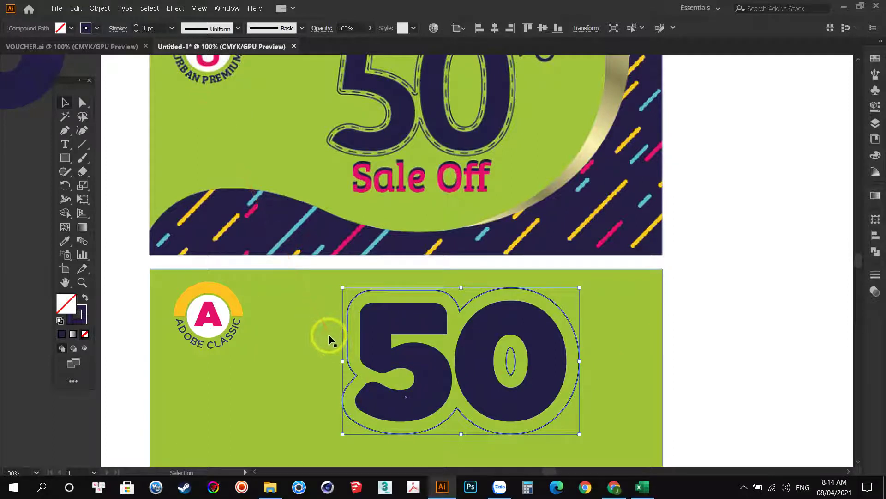
Set the merged outline's stroke weight to 3 pt and deselect it.
left_click(137, 25)
left_click(693, 276)
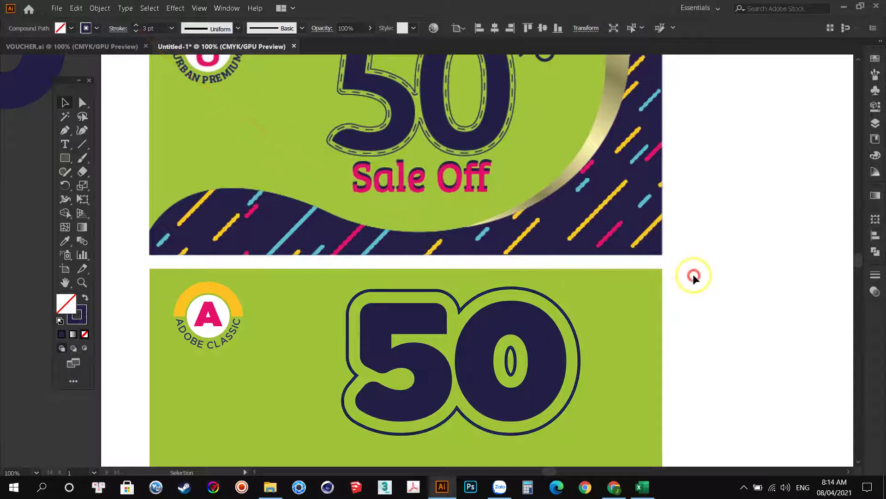
left_click_drag(696, 286, 651, 240)
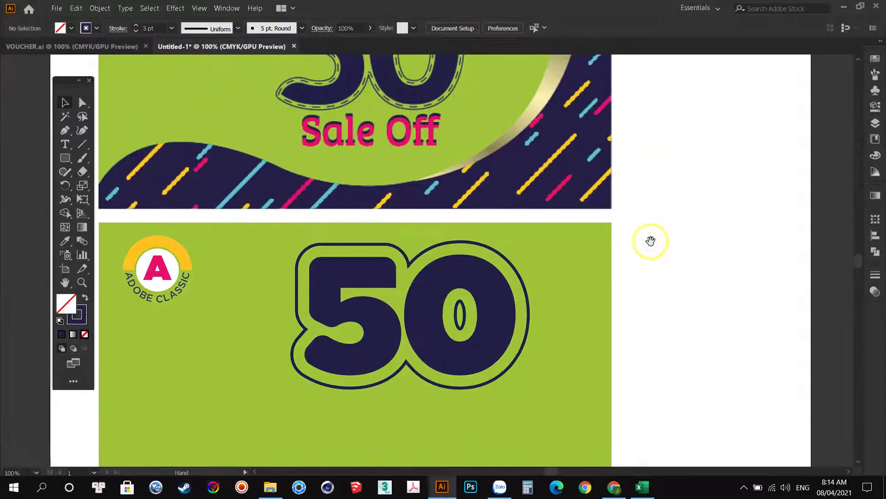
Delete the small inner oval of the 0 inside the 50 group.
left_click_drag(650, 240, 690, 289)
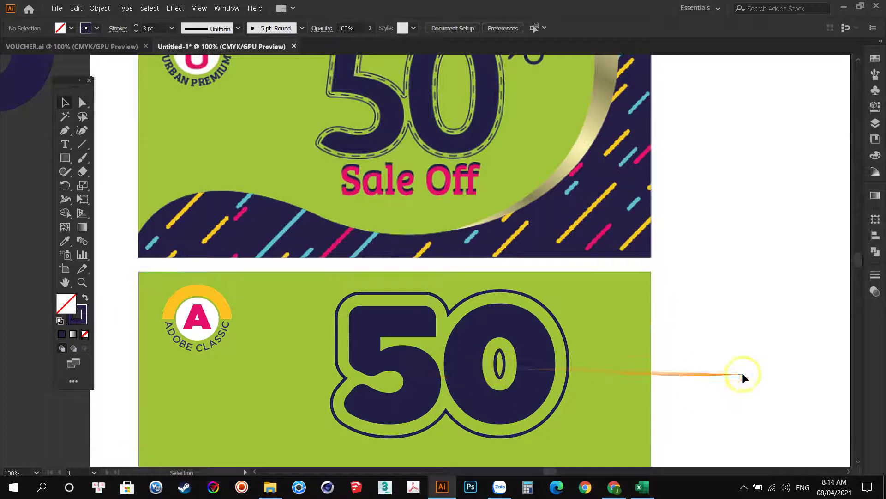
scroll(697, 280, "up", 1)
scroll(697, 277, "up", 2)
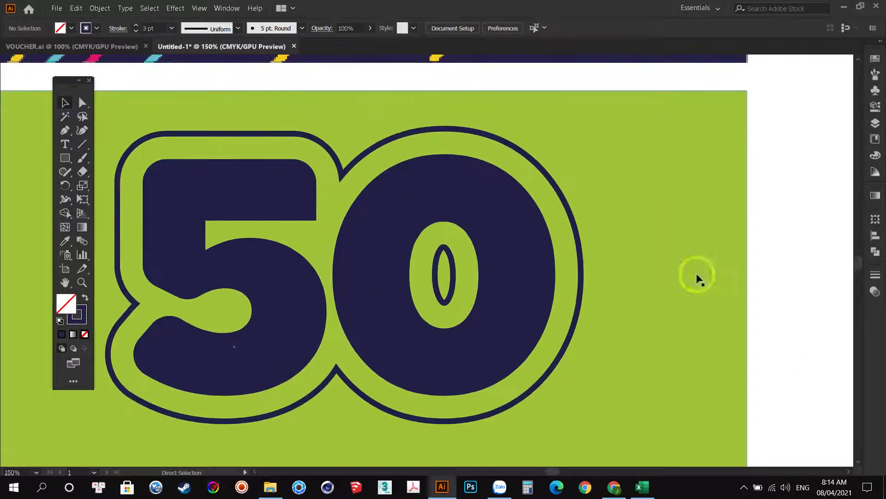
scroll(483, 310, "up", 1)
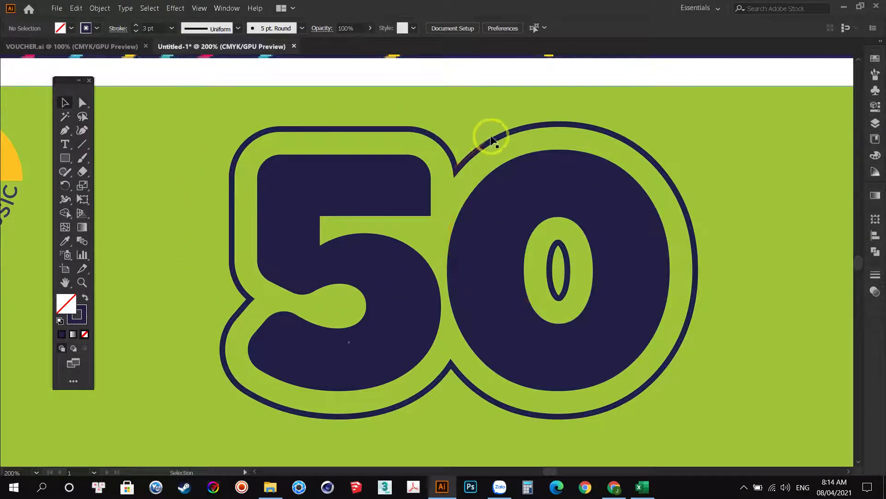
double_click(570, 275)
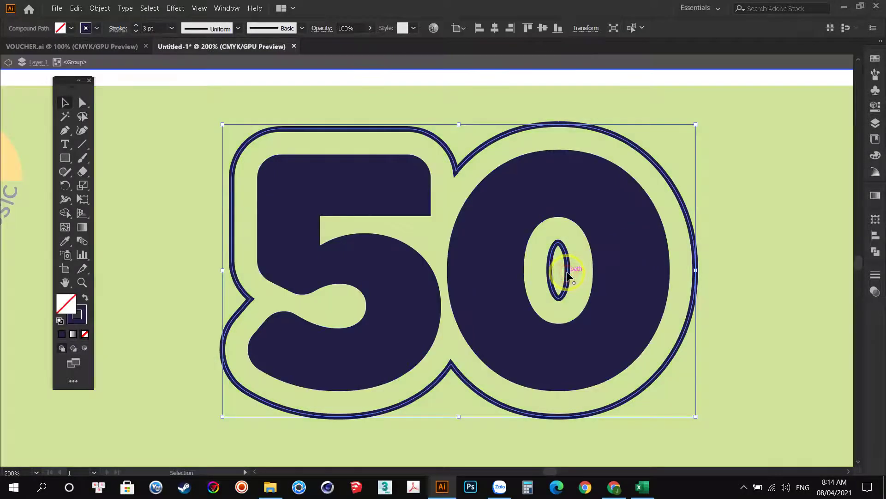
double_click(567, 274)
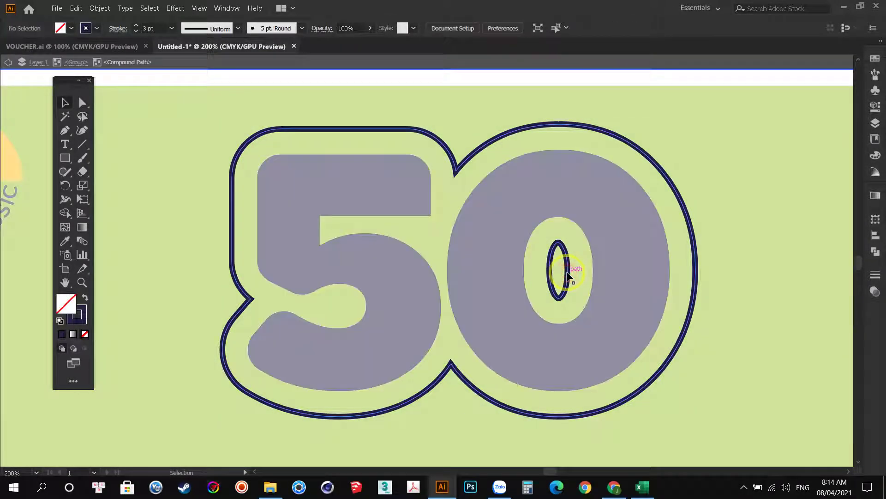
key("Delete")
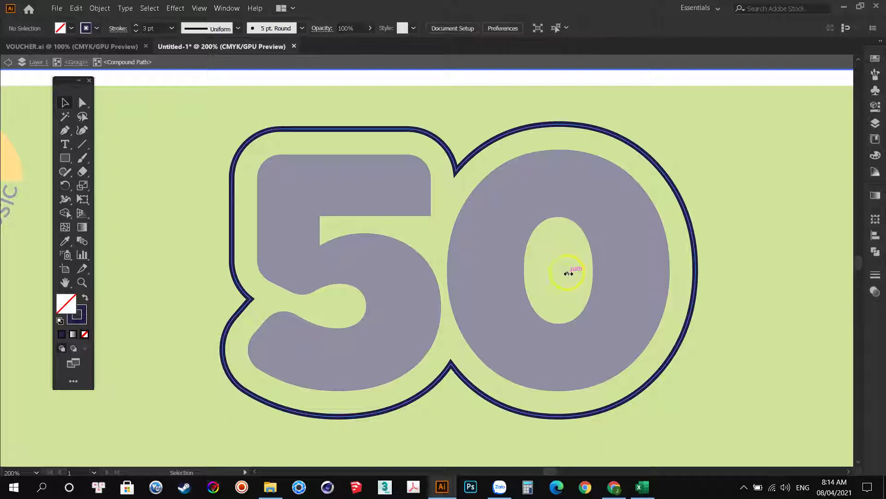
left_click(199, 63)
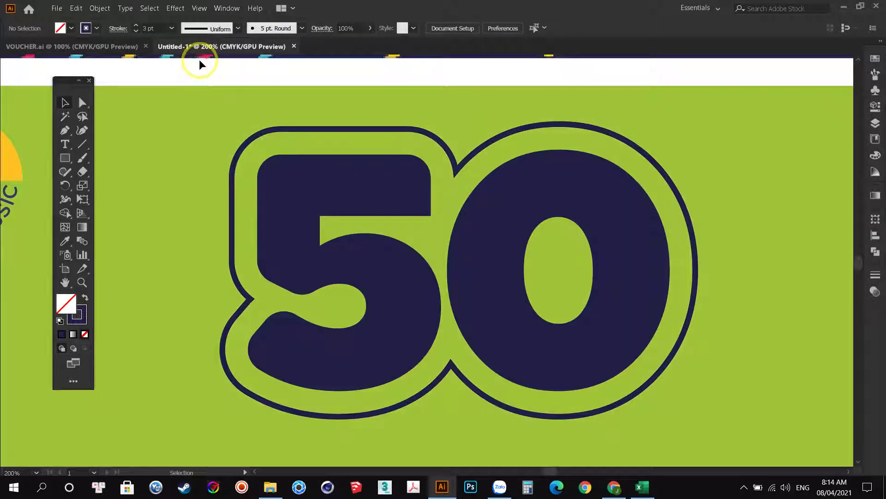
Reframe both voucher cards at 100% and reselect the second card's 50 group.
key("ctrl+minus")
key("ctrl+minus")
key("ctrl+minus")
left_click_drag(569, 257, 577, 293)
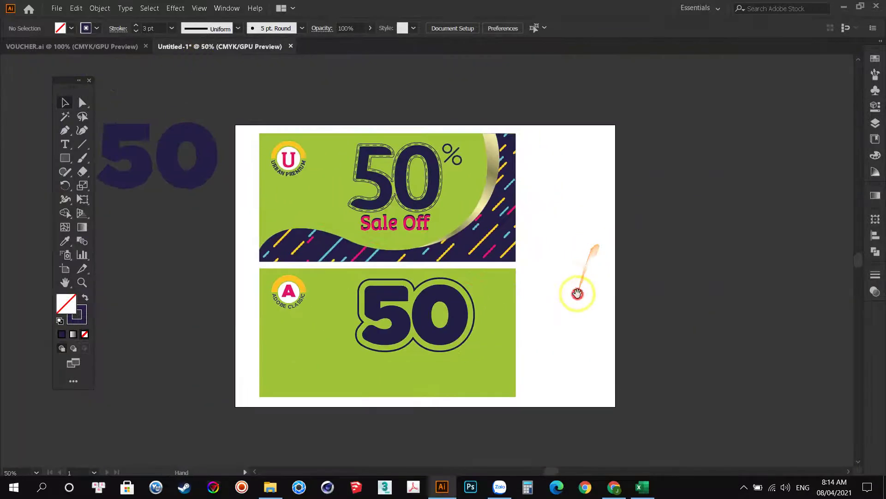
key("ctrl+plus")
key("ctrl+plus")
left_click_drag(546, 323, 553, 311)
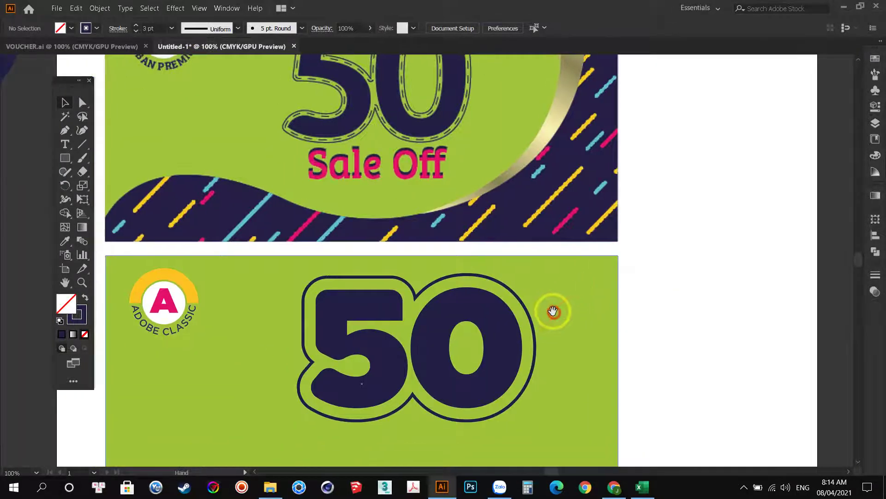
left_click_drag(381, 119, 386, 155)
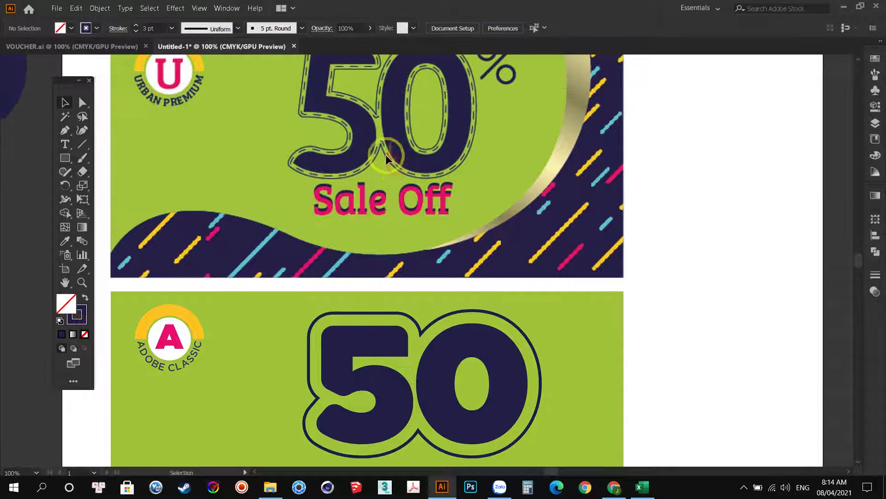
scroll(412, 247, "down", 2)
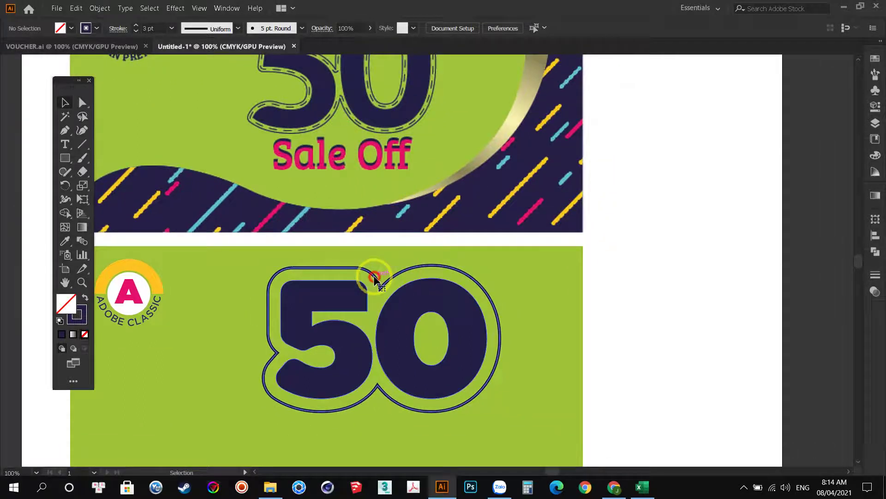
left_click(374, 279)
double_click(375, 279)
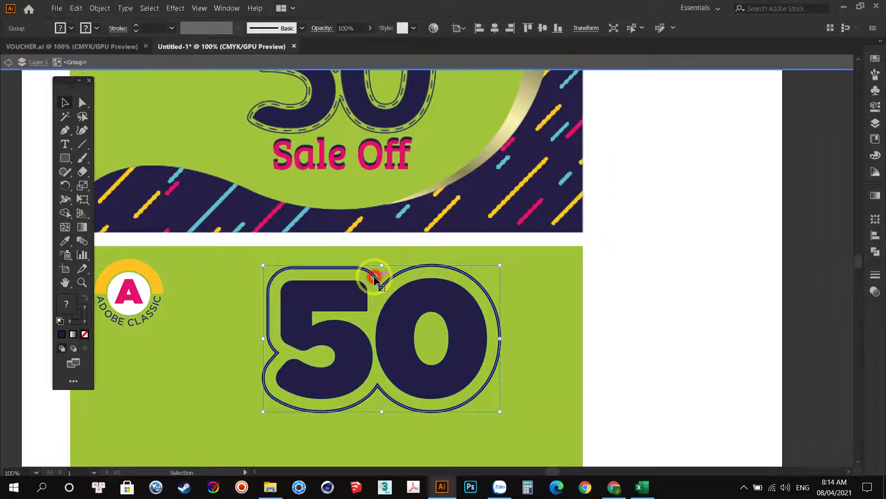
left_click(430, 63)
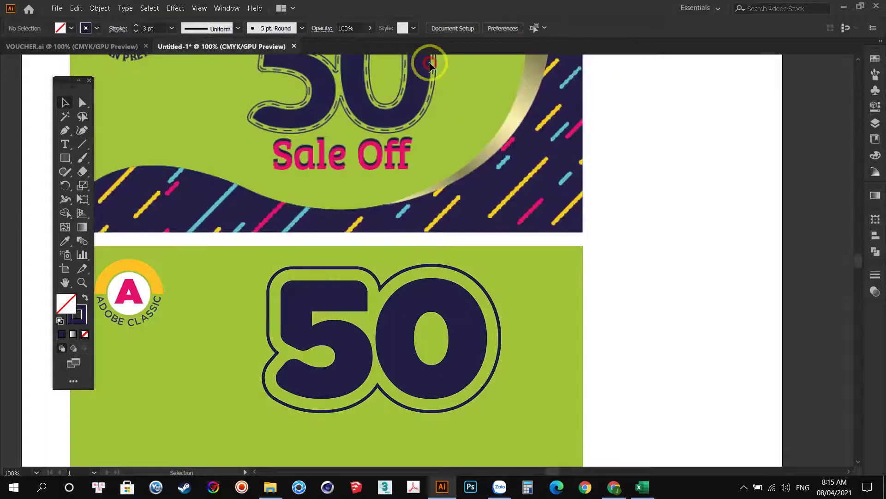
Apply a -2.5 mm Offset Path with Round joins to the 50 compound shape.
double_click(375, 277)
left_click(376, 281)
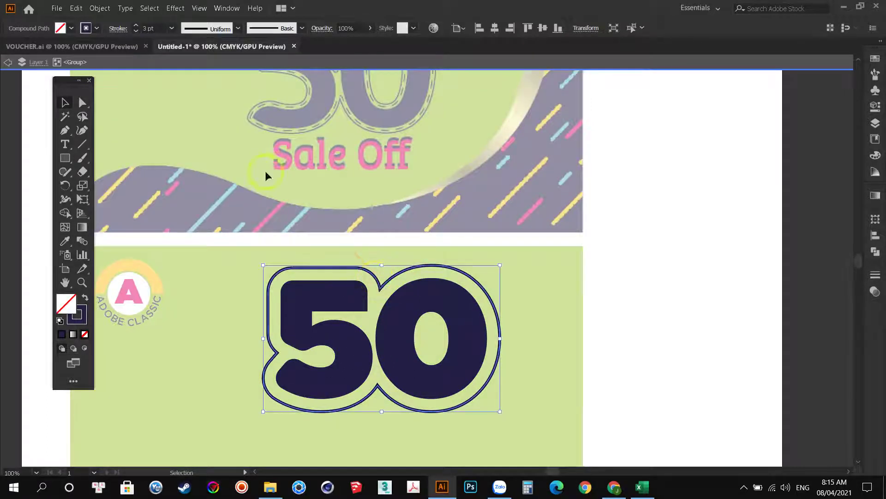
left_click(100, 9)
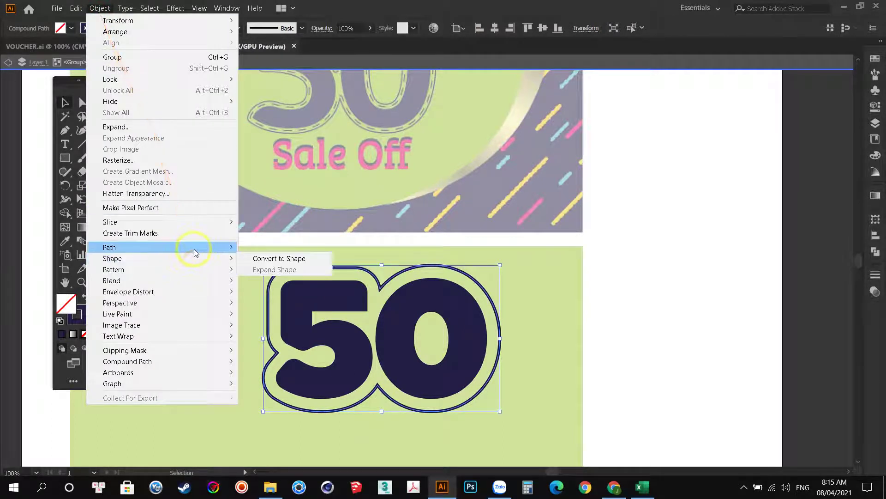
mouse_move(110, 248)
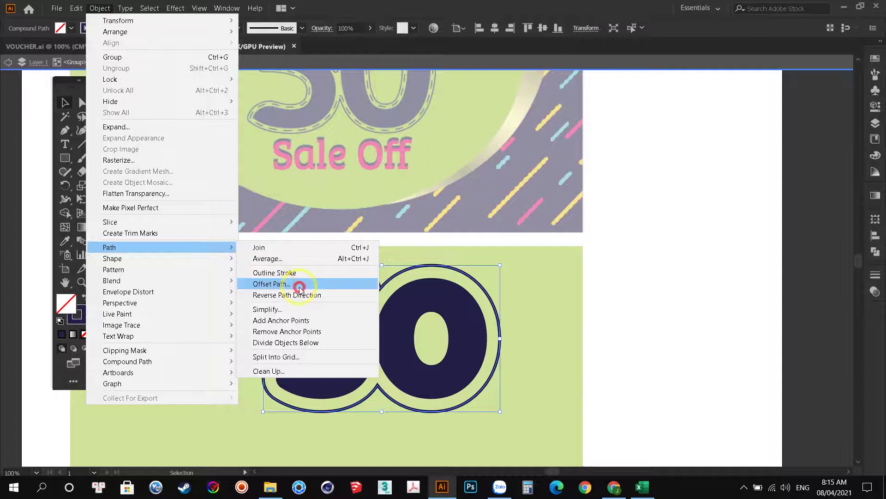
left_click(299, 288)
left_click(622, 105)
type("-2")
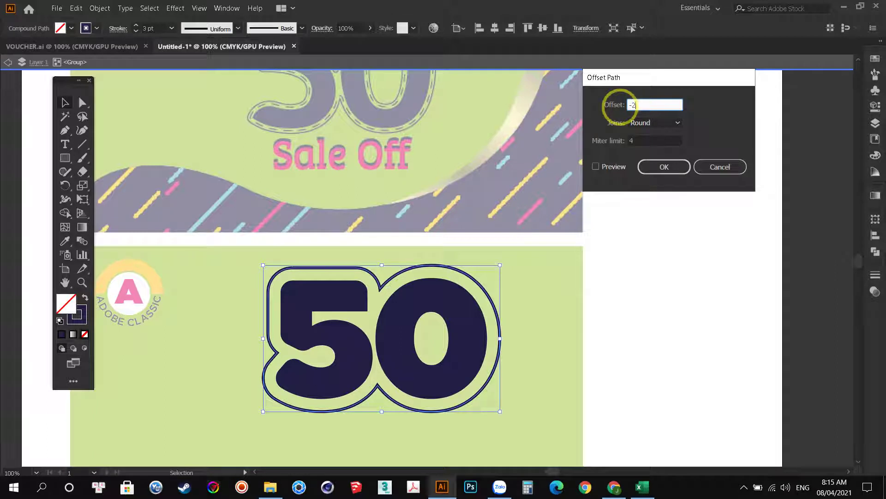
left_click(596, 167)
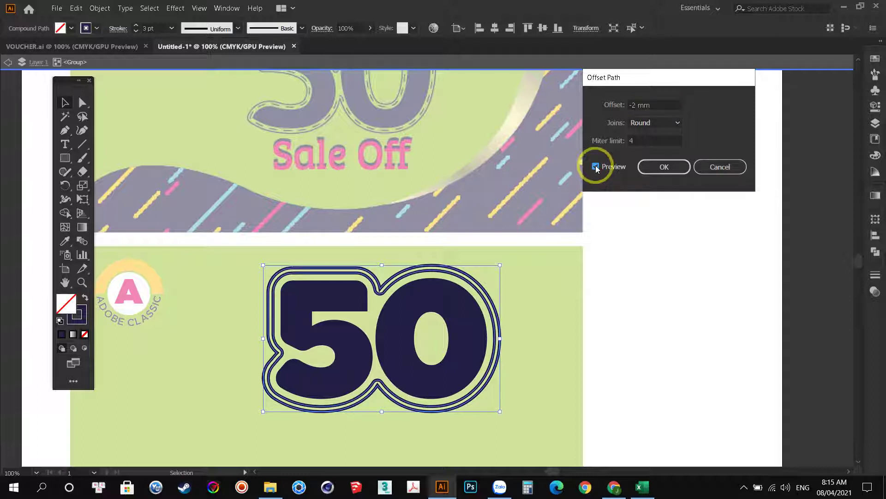
left_click(595, 167)
left_click_drag(659, 105, 614, 115)
type("-2.5")
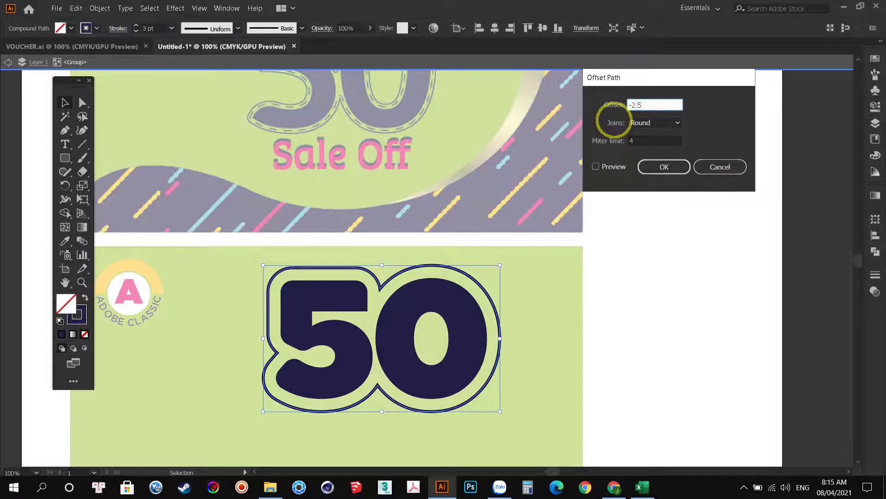
left_click(607, 167)
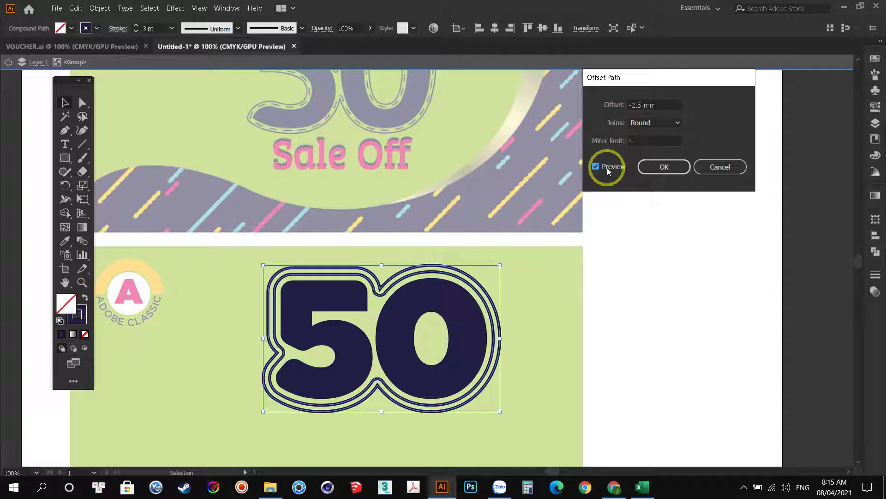
left_click(664, 167)
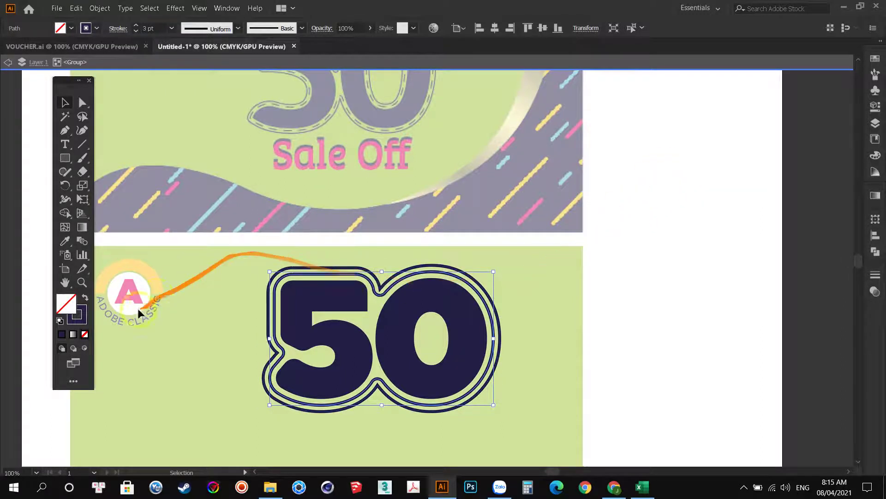
Make the stroke colour active and bring the full Stroke panel beside the artwork.
left_click(76, 318)
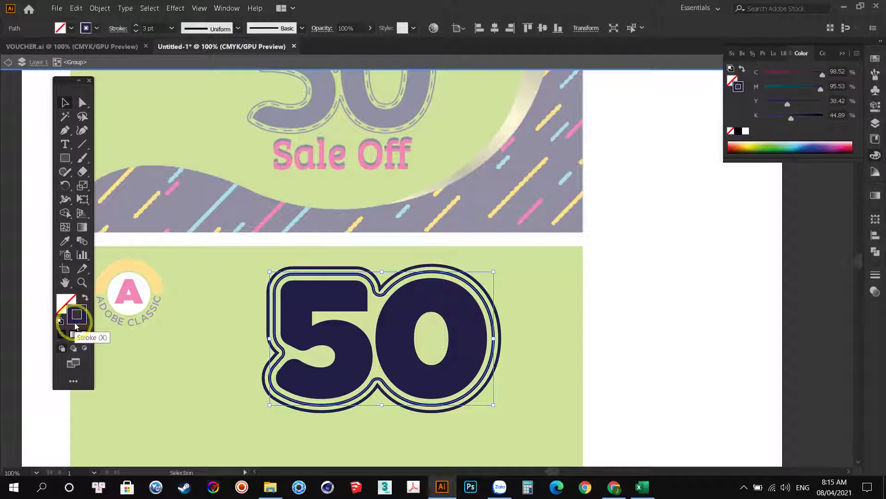
left_click(876, 74)
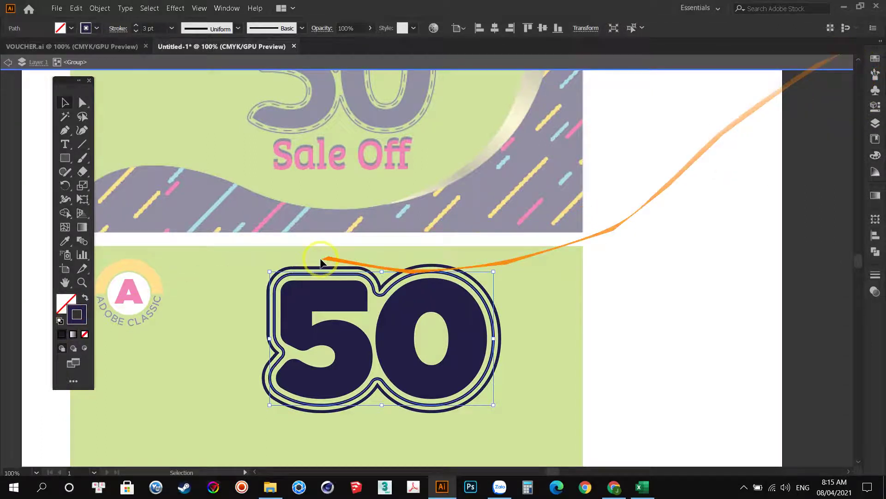
left_click(118, 29)
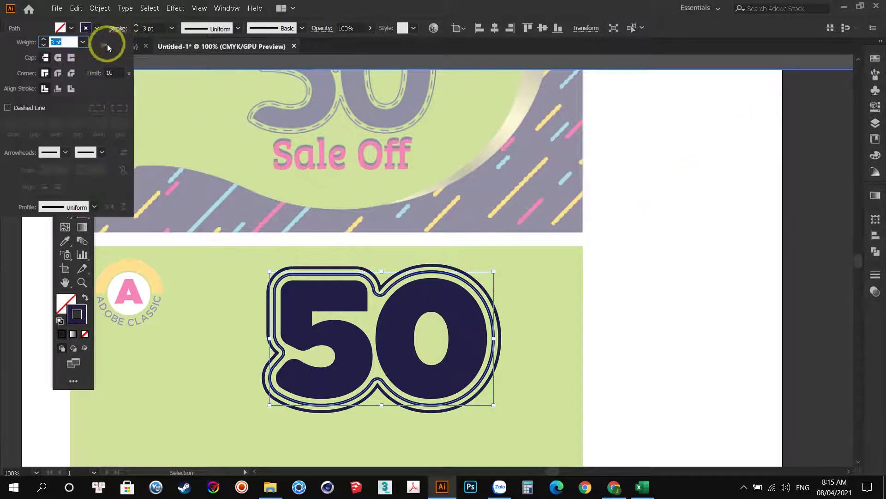
left_click(119, 28)
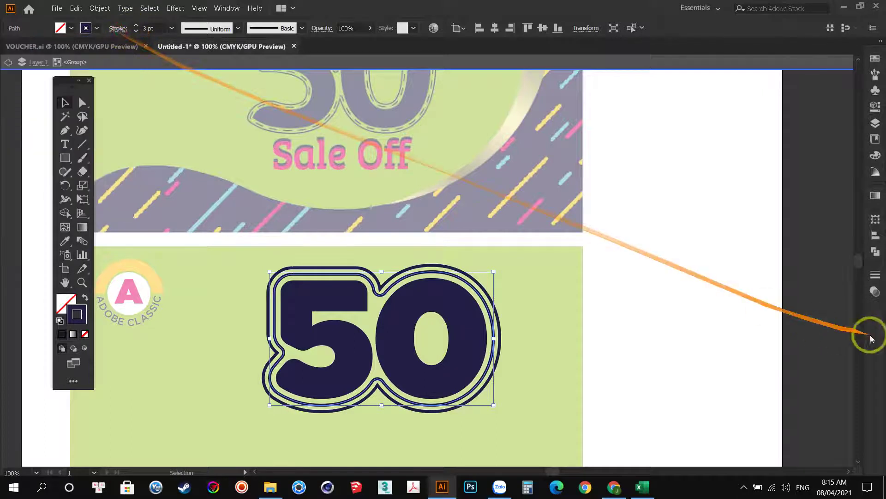
left_click(876, 275)
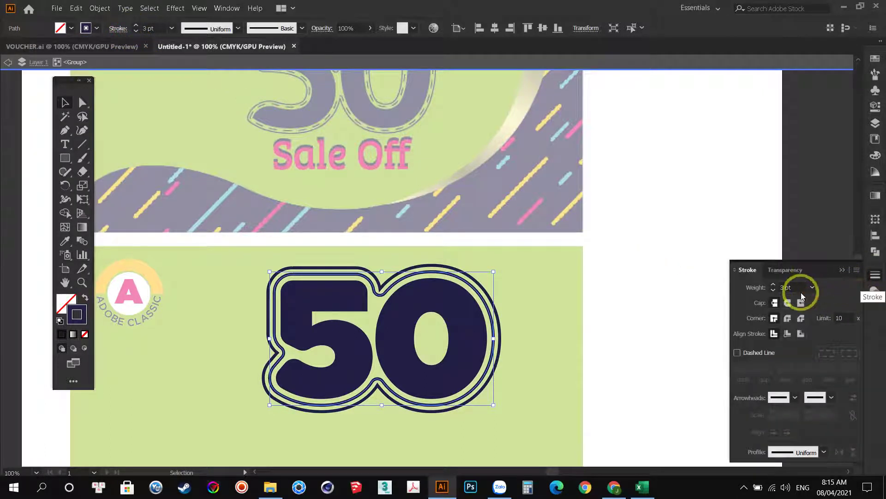
left_click_drag(819, 265, 687, 110)
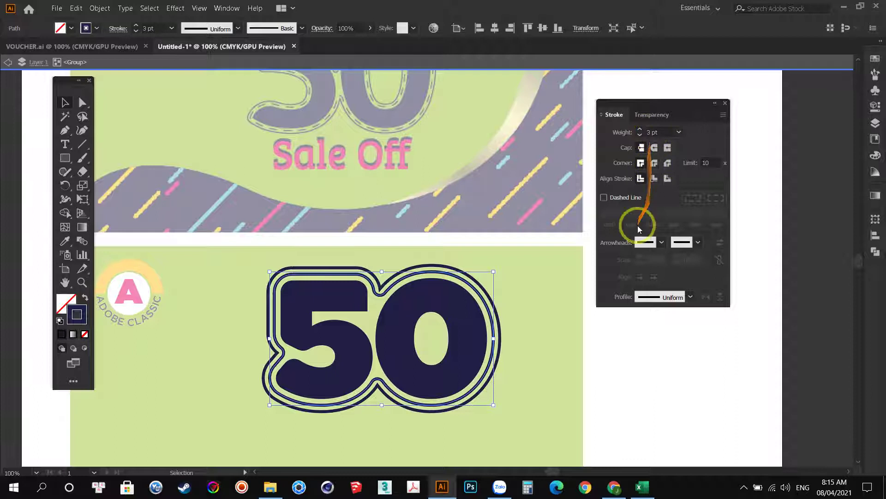
Make the inner outline dashed with 12 pt dashes at exact dash lengths.
left_click(604, 197)
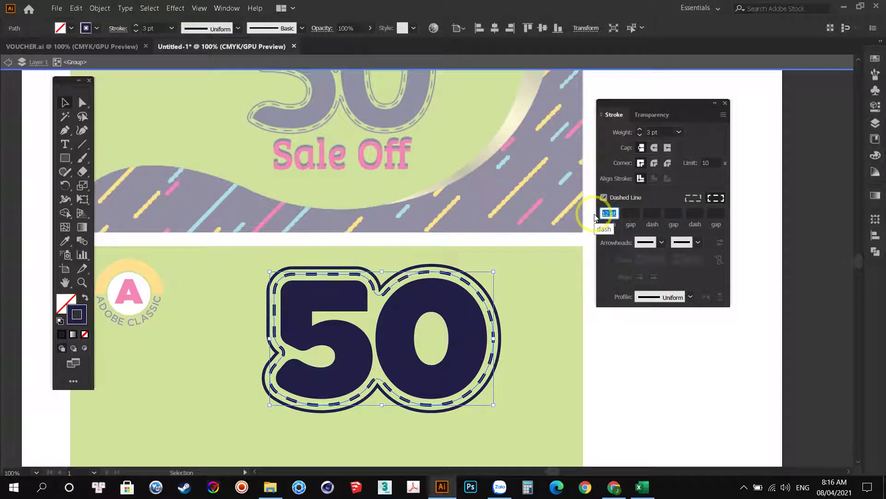
type("5")
left_click(680, 181)
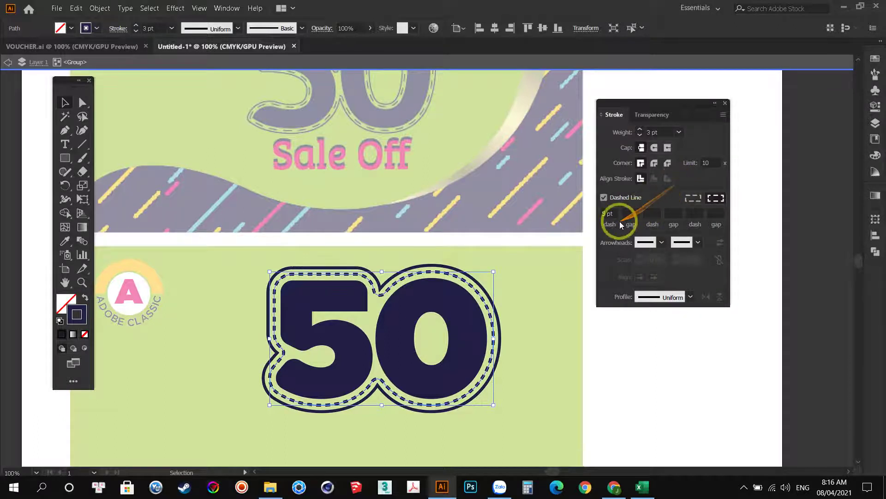
left_click_drag(614, 213, 591, 222)
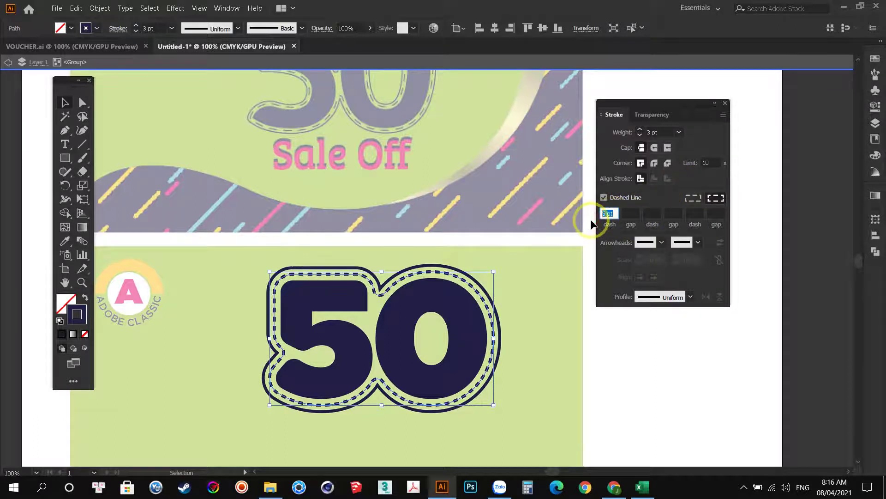
type("12")
left_click(662, 202)
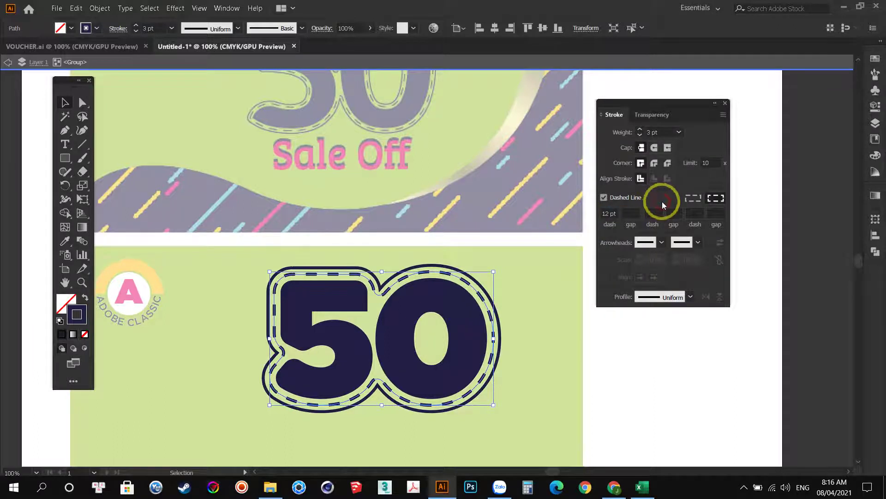
left_click(716, 199)
left_click(697, 202)
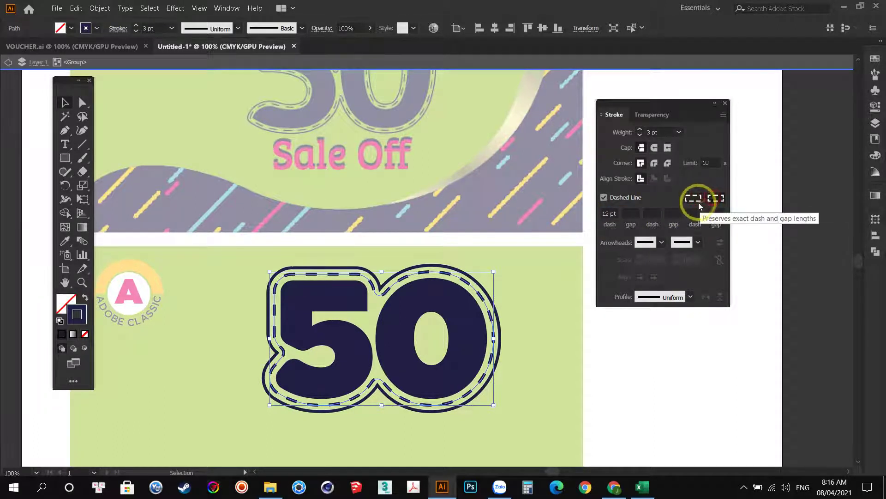
left_click(697, 201)
left_click(716, 199)
left_click(697, 202)
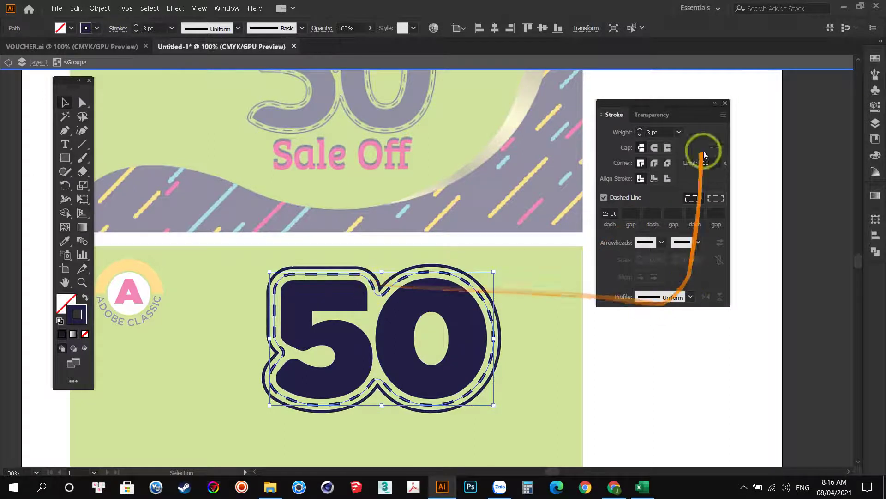
left_click(725, 103)
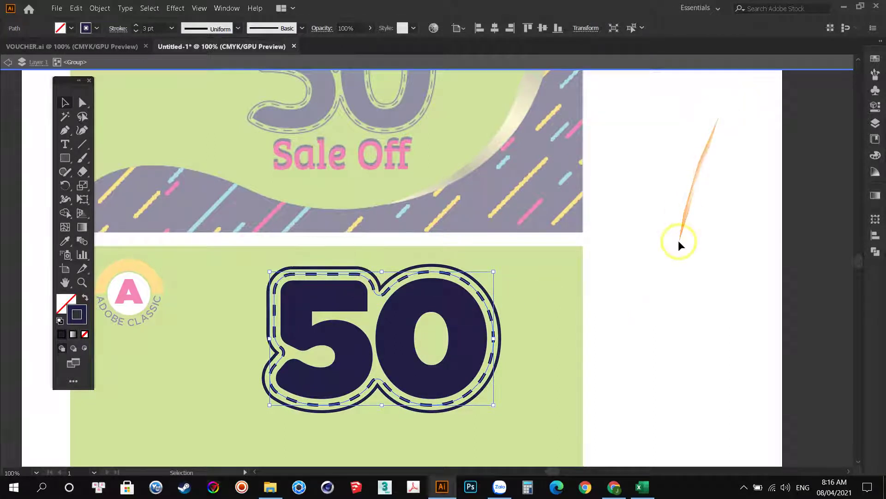
Zoom in on the enlarged 0 and select the dashed outline.
scroll(677, 241, "up", 2)
scroll(677, 241, "up", 2)
left_click_drag(675, 241, 455, 283)
left_click(355, 153)
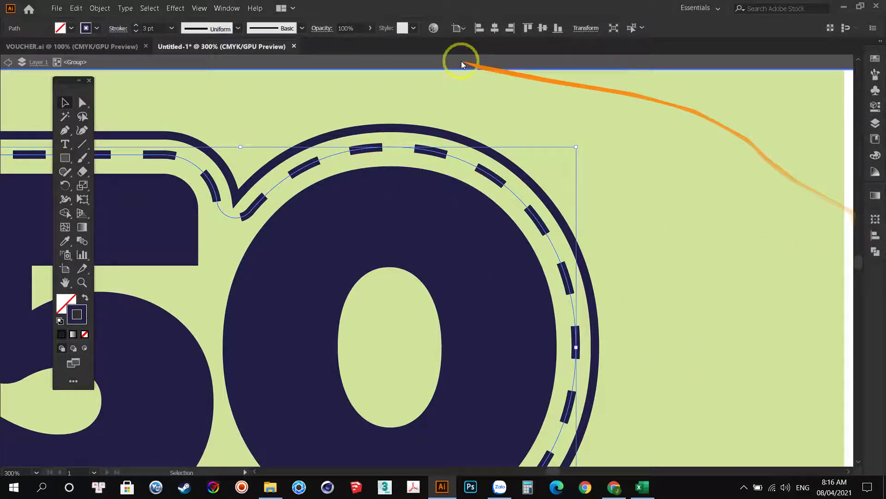
Give the 50's dashed outline Round Cap ends and exit isolation mode.
left_click(226, 8)
scroll(305, 476, "down", 1)
scroll(283, 475, "down", 2)
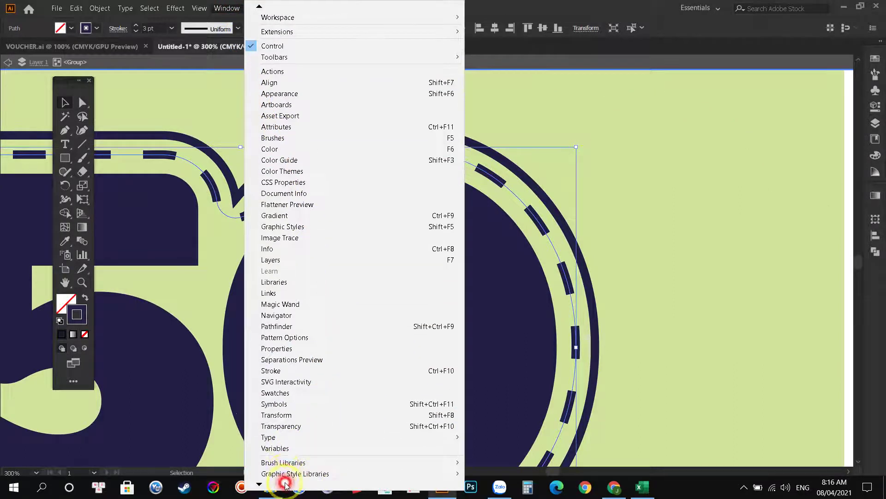
left_click(301, 371)
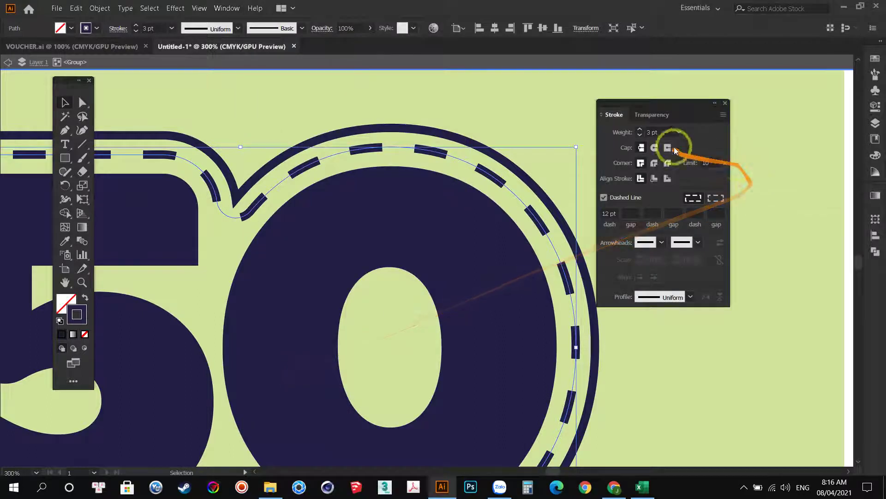
left_click(603, 197)
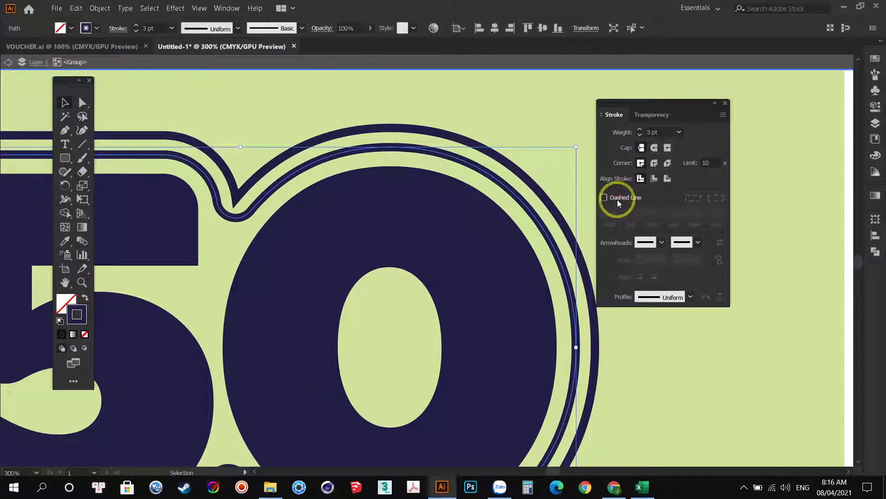
left_click(604, 198)
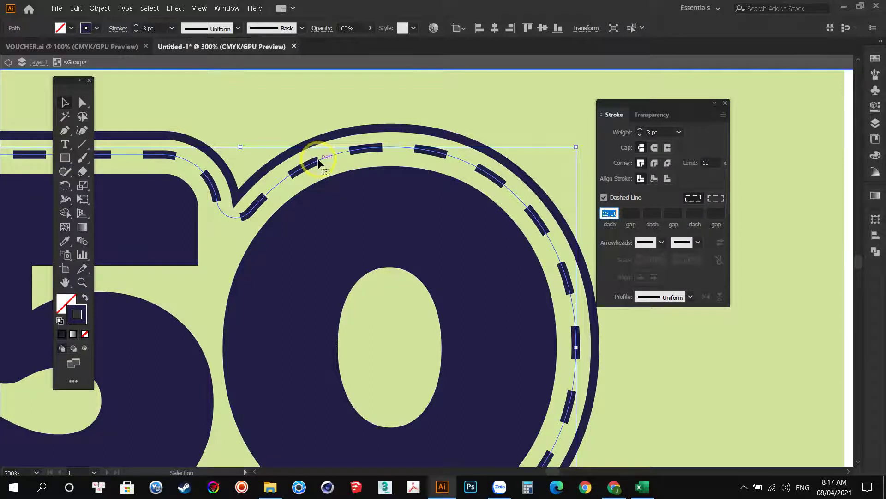
left_click(655, 149)
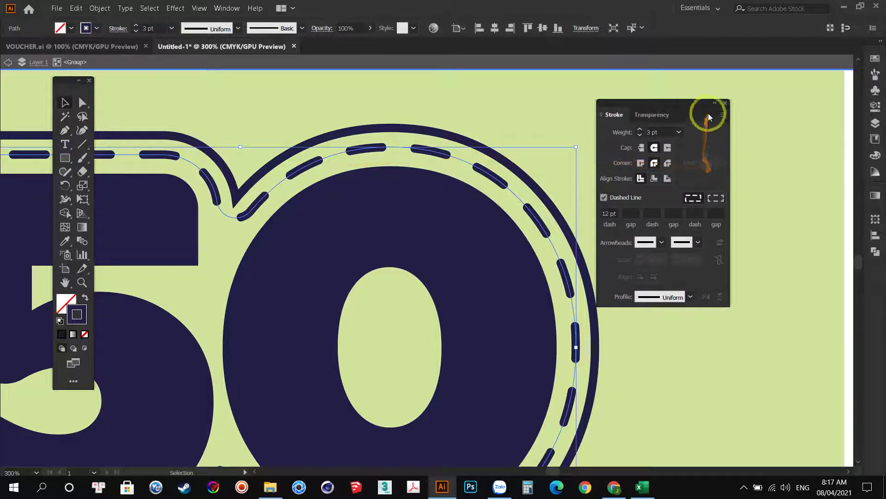
left_click(725, 103)
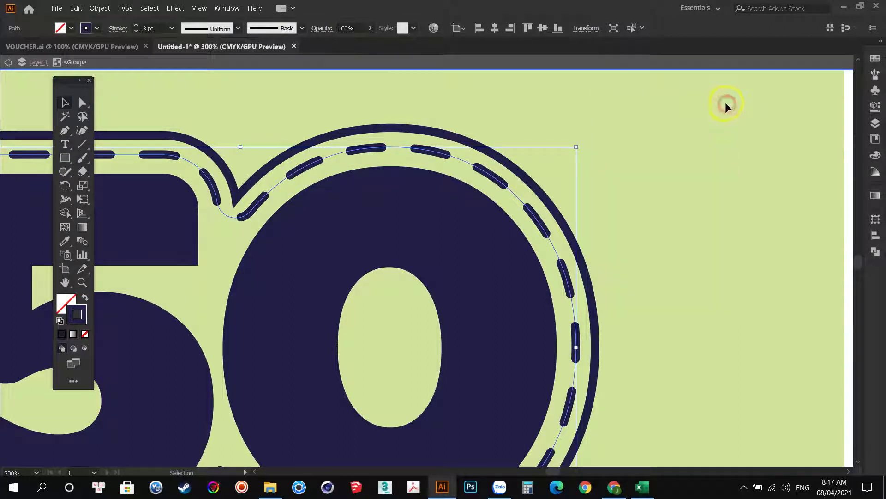
left_click(672, 63)
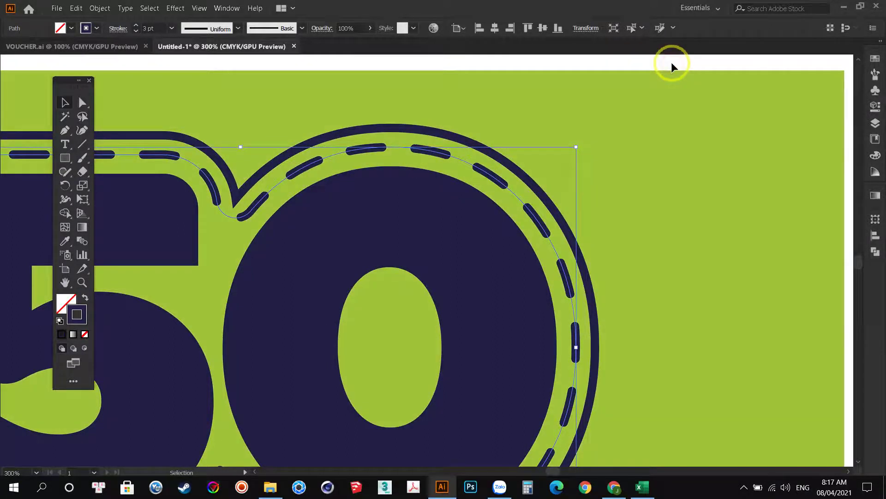
Draw a small navy circle to the right of the voucher cards.
key("ctrl+1")
mouse_move(715, 243)
left_mouse_down()
mouse_move(677, 350)
mouse_move(624, 281)
left_mouse_up()
mouse_move(631, 238)
left_mouse_down()
mouse_move(644, 362)
mouse_move(578, 295)
left_mouse_up()
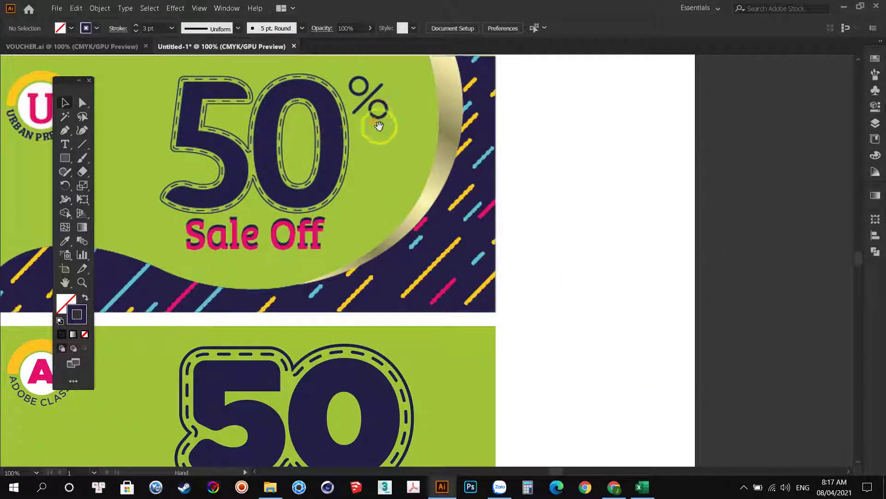
left_click_drag(369, 121, 332, 117)
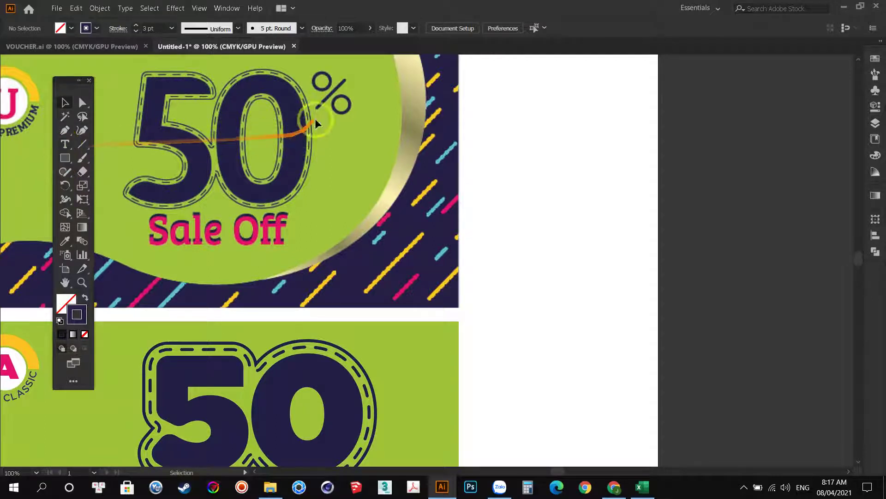
left_click_drag(65, 157, 115, 184)
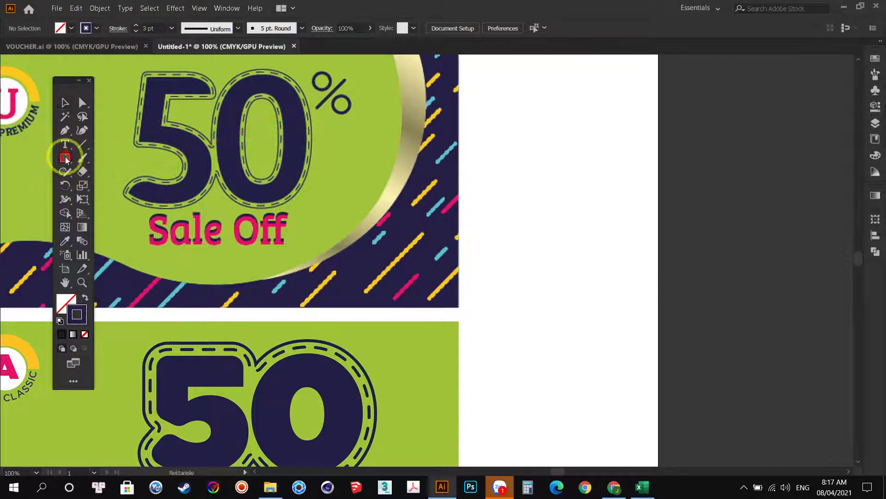
left_click_drag(503, 175, 537, 207)
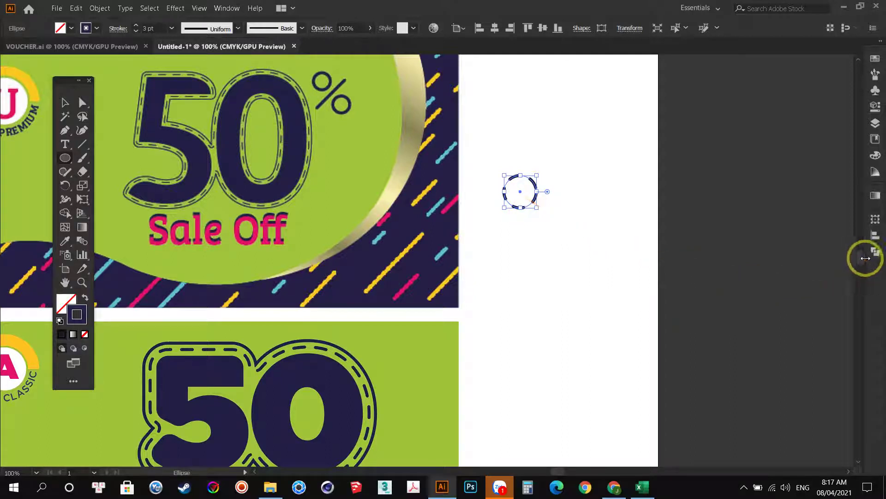
Give the new circle a dashed outline and zoom in on it.
left_click(239, 9)
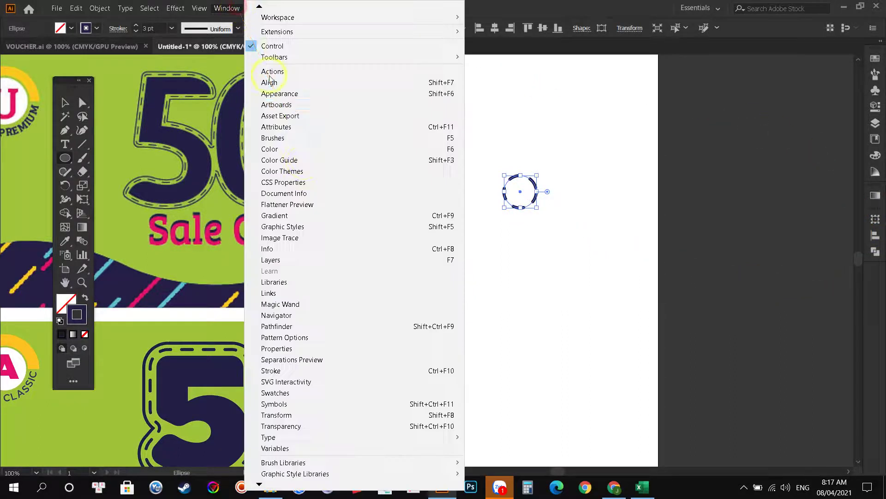
left_click(370, 369)
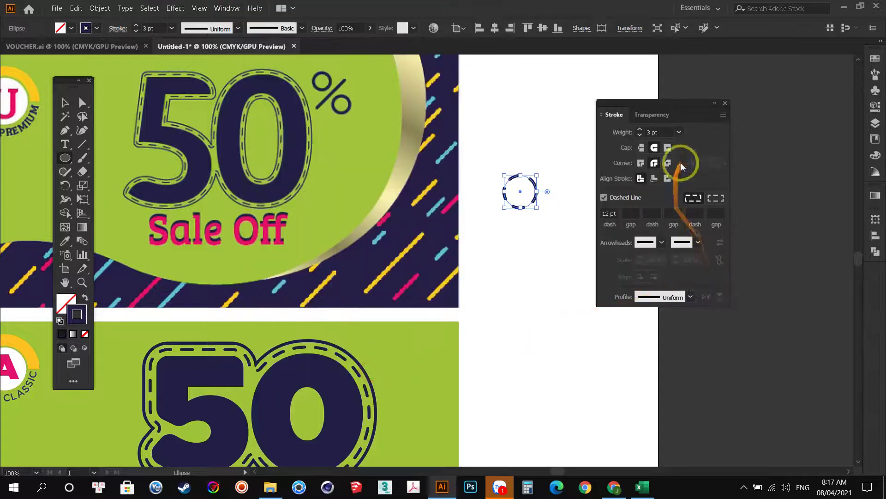
left_click(604, 198)
left_click(603, 198)
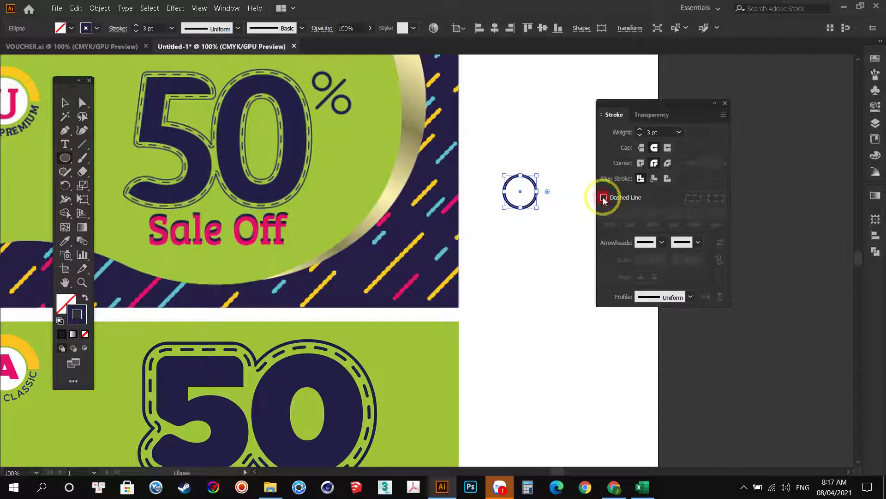
left_click(603, 198)
left_click(602, 198)
left_click(603, 198)
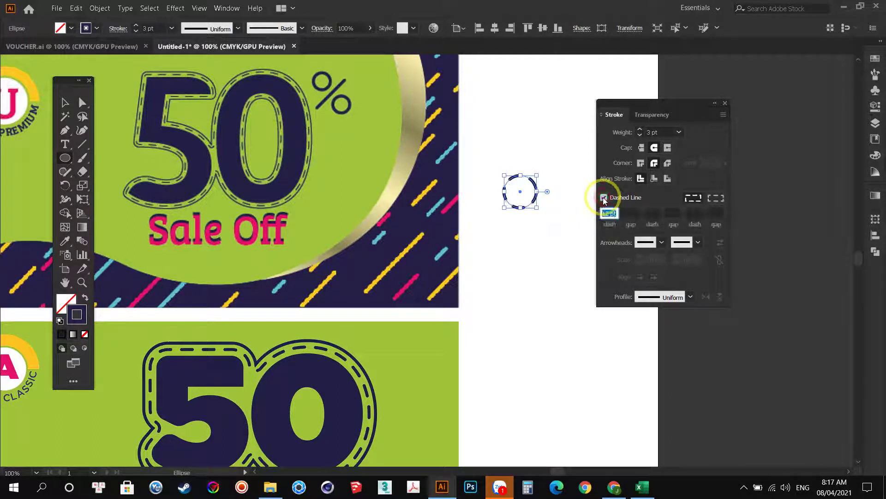
left_click(726, 102)
key("ctrl+plus")
key("ctrl+plus")
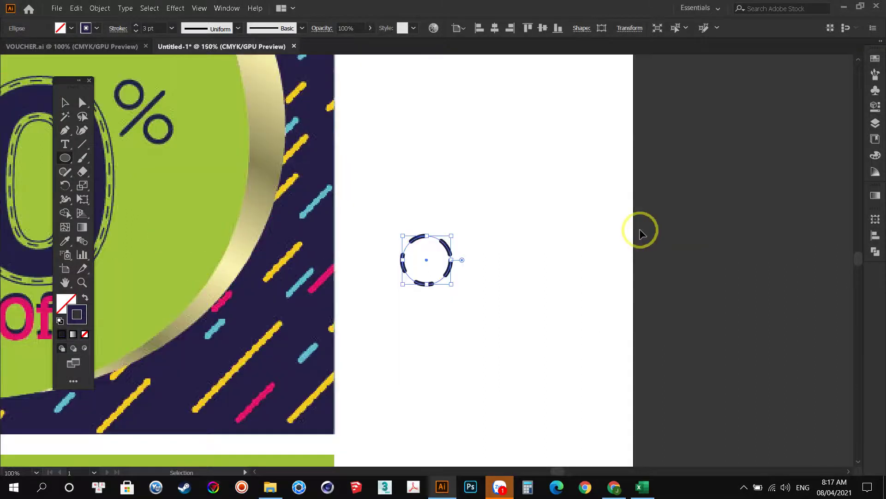
key("ctrl+plus")
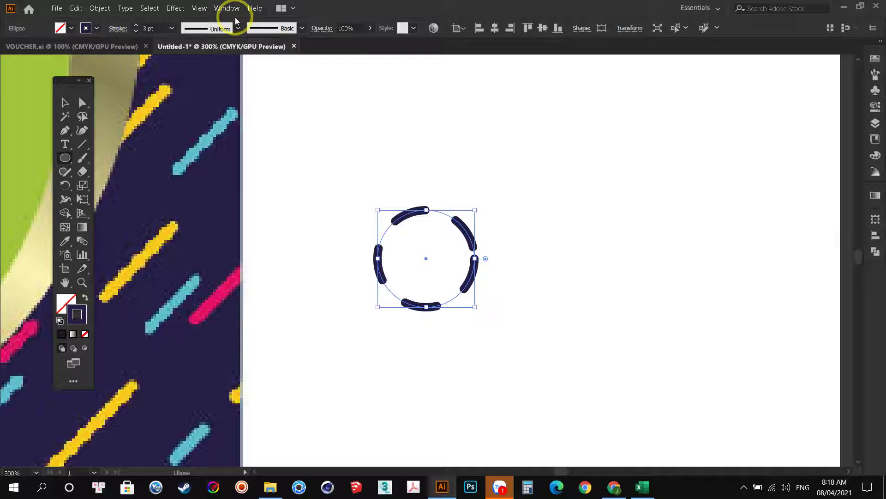
In the circle's stroke settings, set a 0 pt dash and 12 pt gap with evenly spaced dots.
left_click(119, 28)
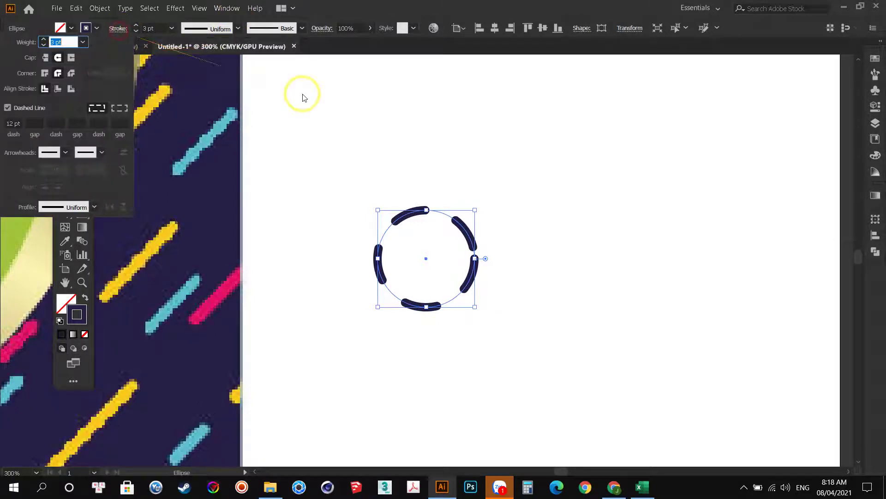
left_click(227, 8)
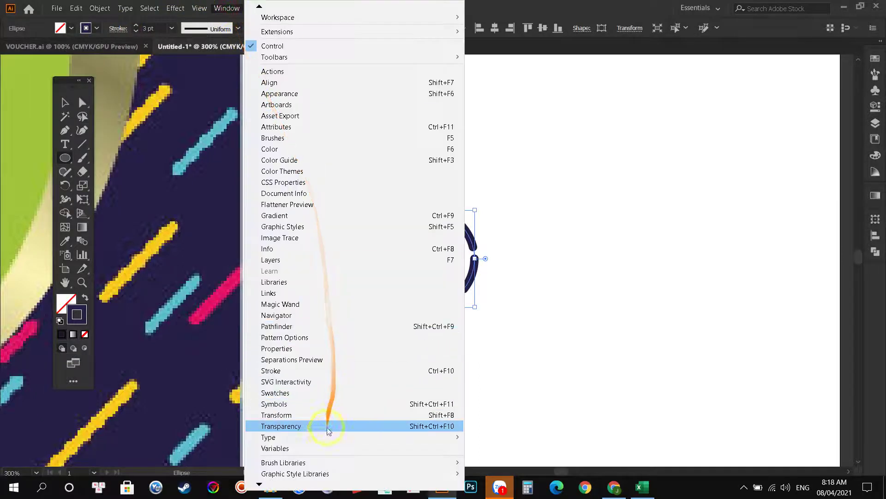
left_click(308, 370)
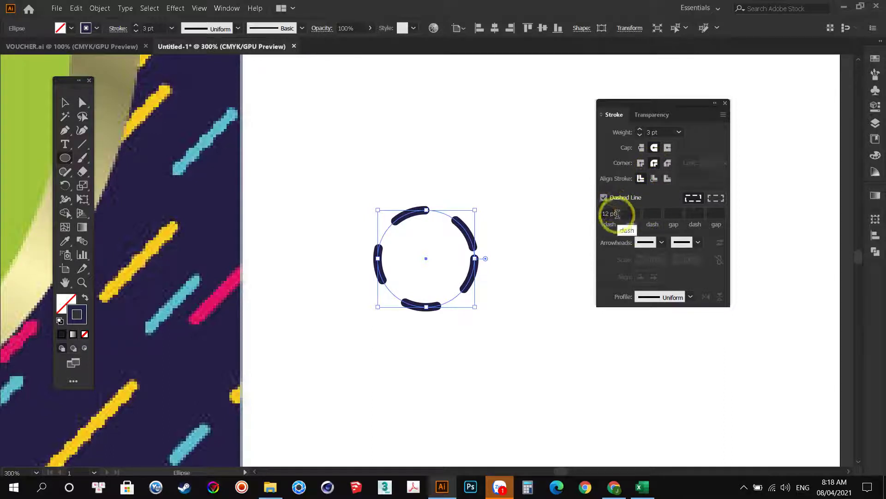
left_click_drag(617, 214, 588, 224)
type("0")
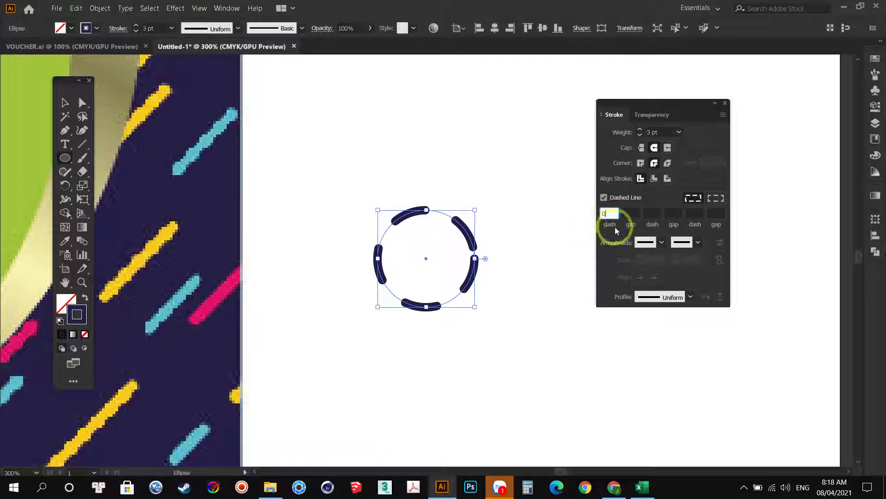
left_click(629, 213)
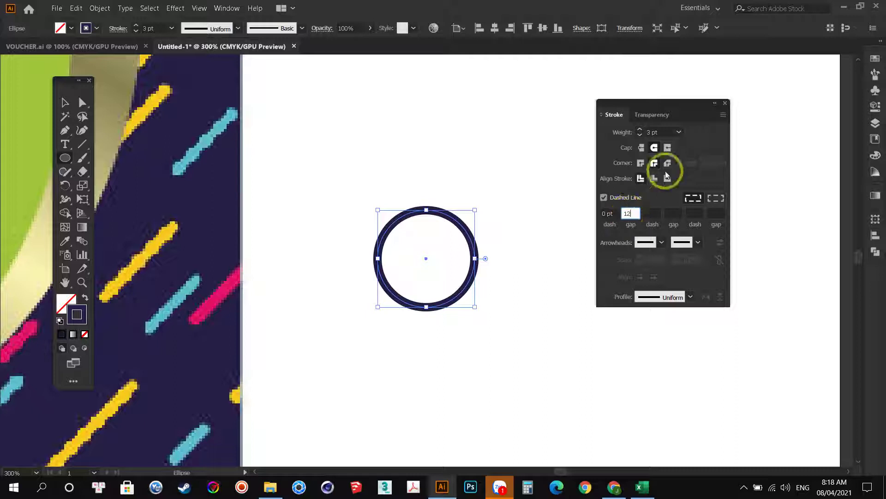
left_click(695, 136)
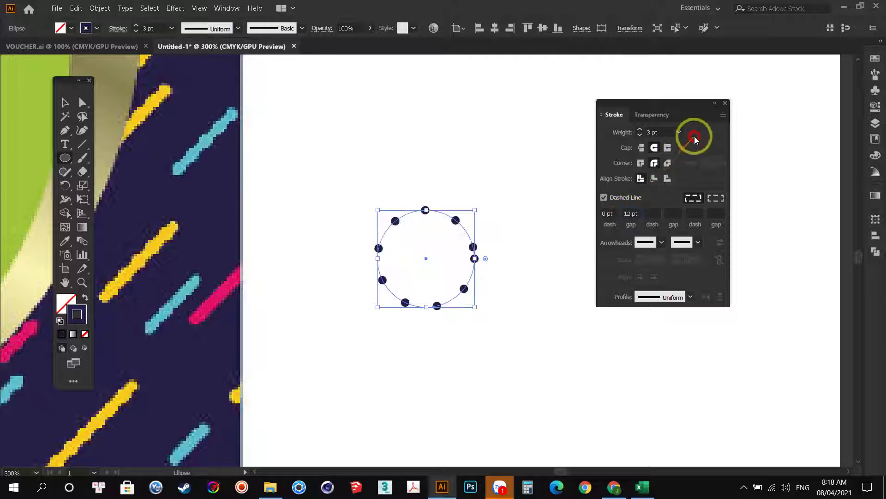
left_click(714, 199)
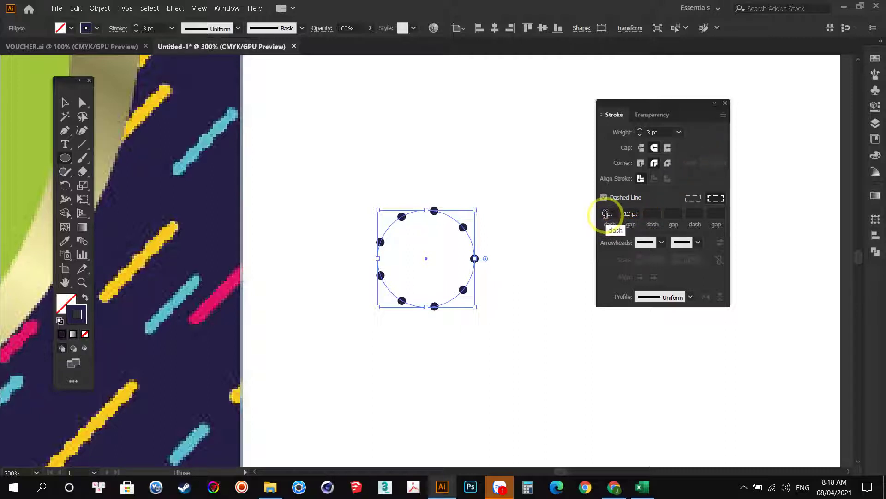
Experiment with a 6 pt gap, flat then round caps, and a 10 pt dash.
left_click(637, 213)
type("6")
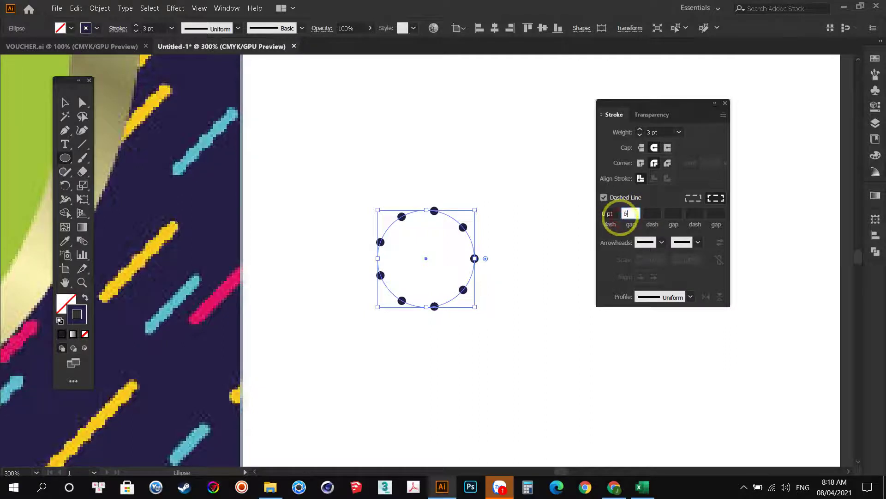
left_click(697, 182)
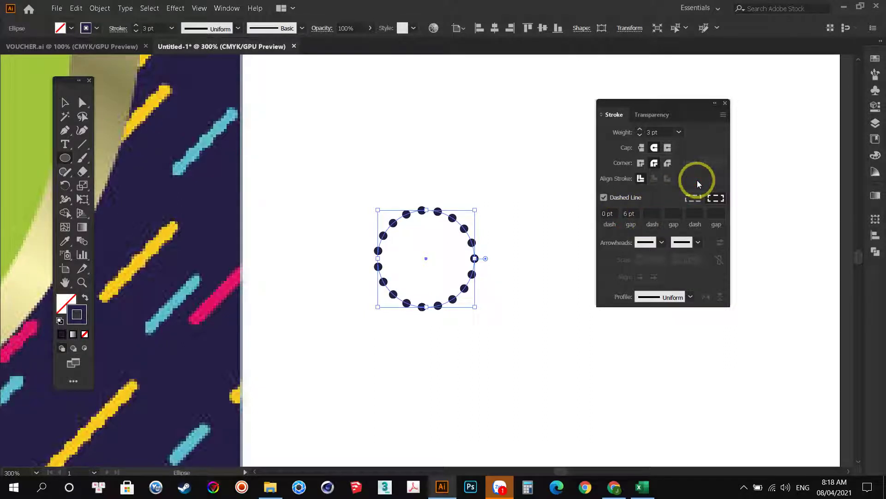
left_click(643, 150)
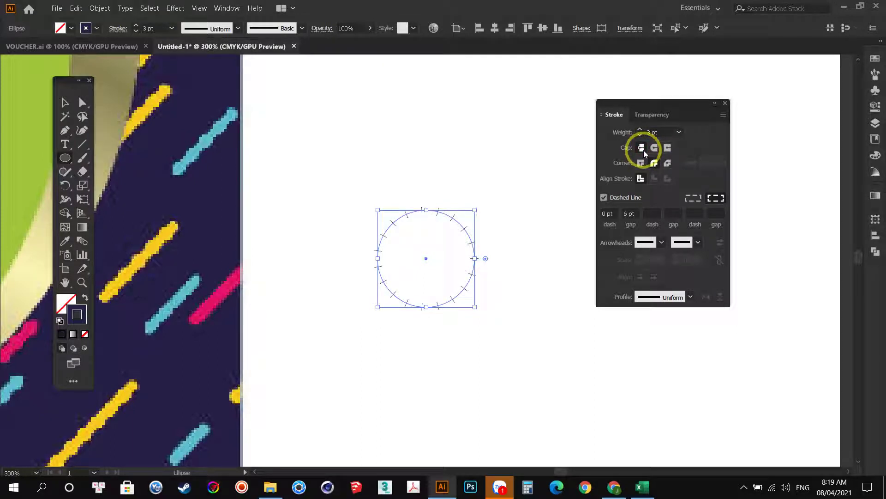
left_click(653, 150)
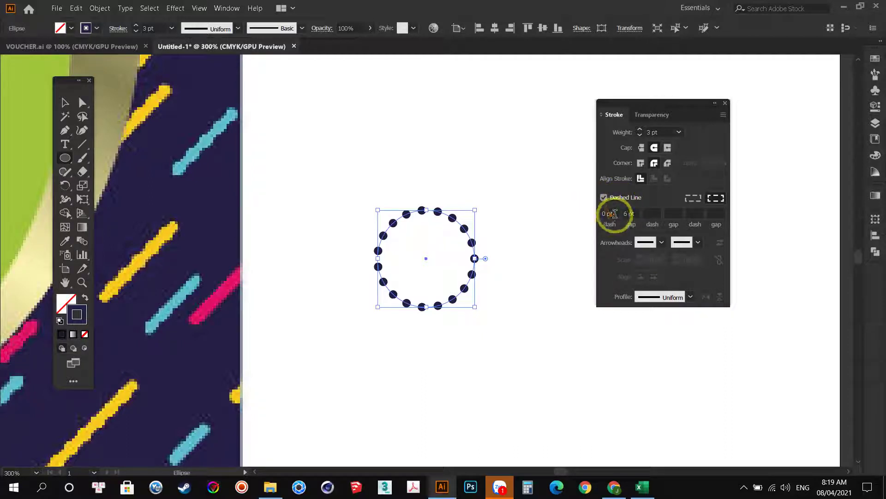
left_click(634, 214)
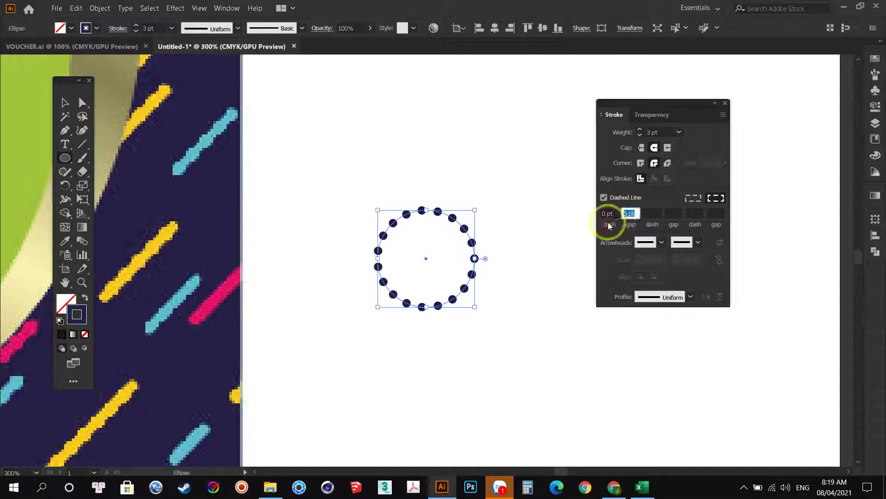
left_click(608, 214)
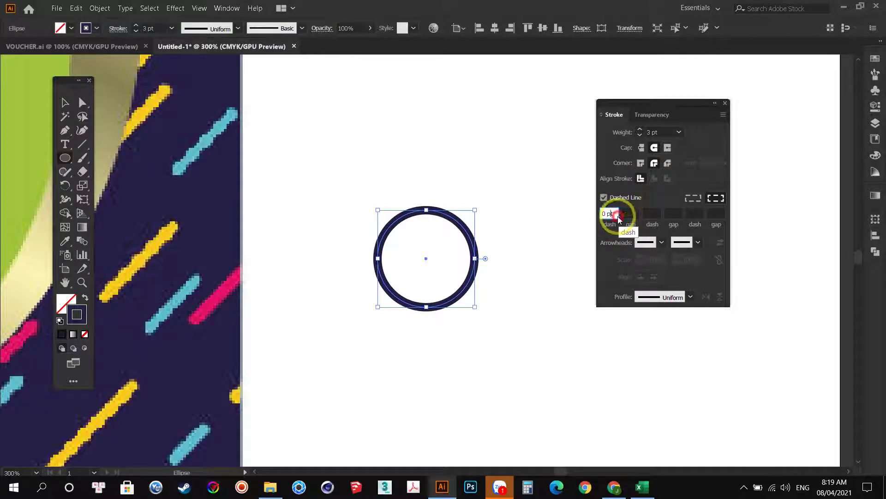
double_click(608, 213)
type("10")
left_click(665, 199)
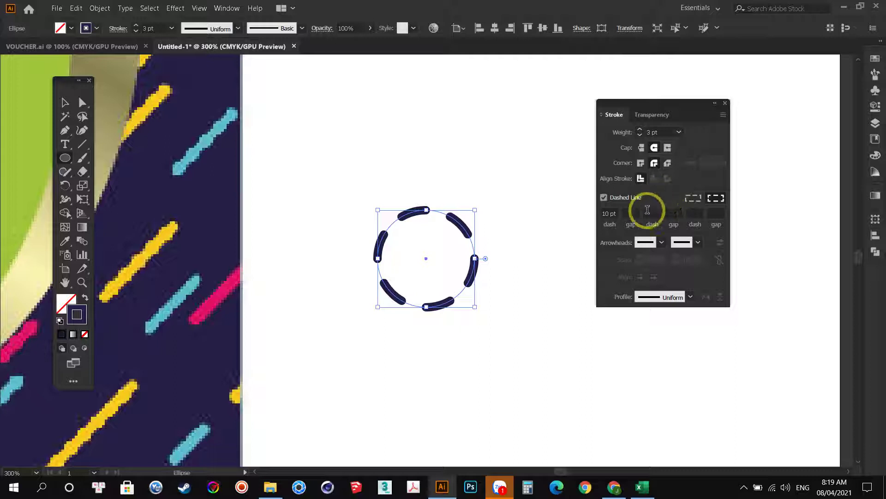
Finalise the dotted outline at 0 pt dash, 5 pt weight and 12 pt gap.
left_click(606, 215)
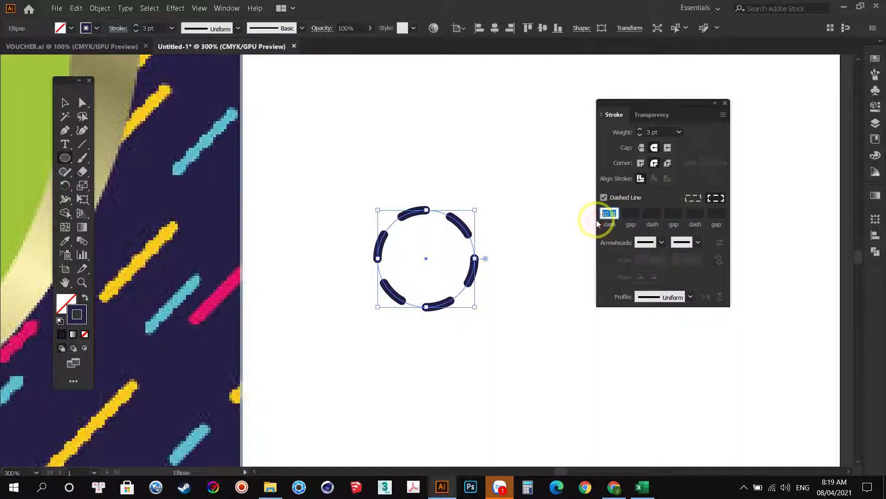
type("0")
left_click(628, 213)
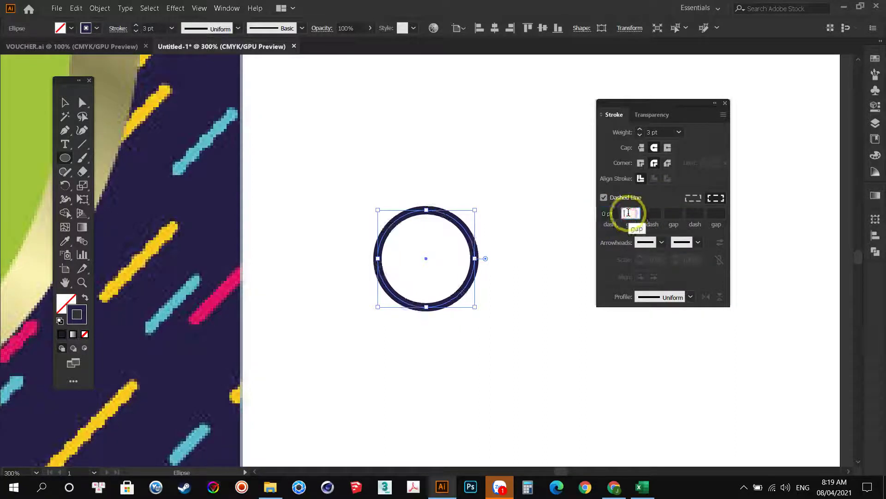
type("6")
left_click(663, 195)
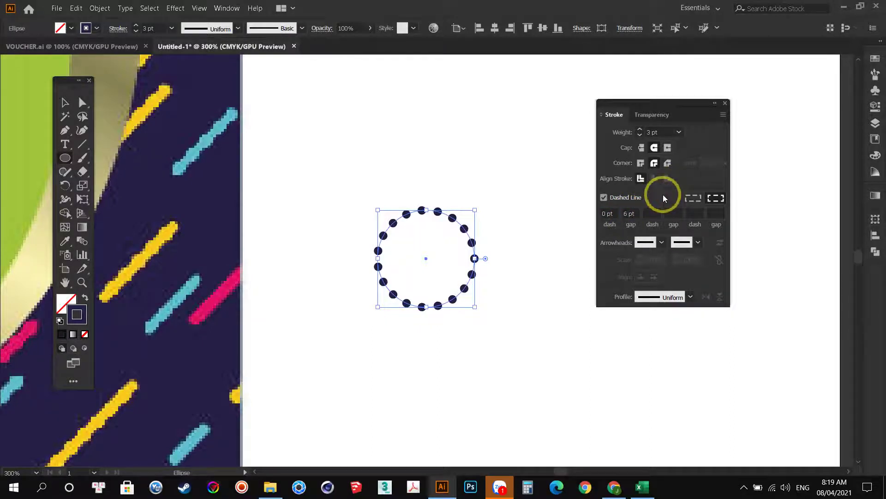
left_click(640, 130)
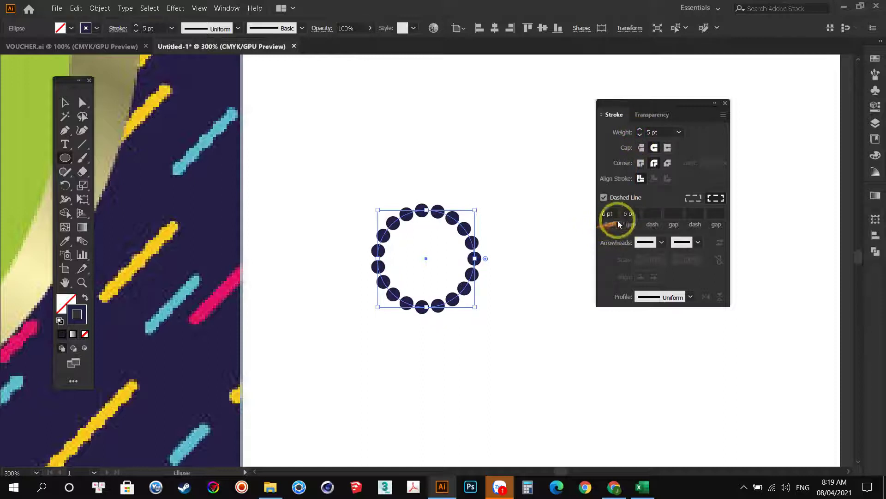
double_click(629, 213)
type("1")
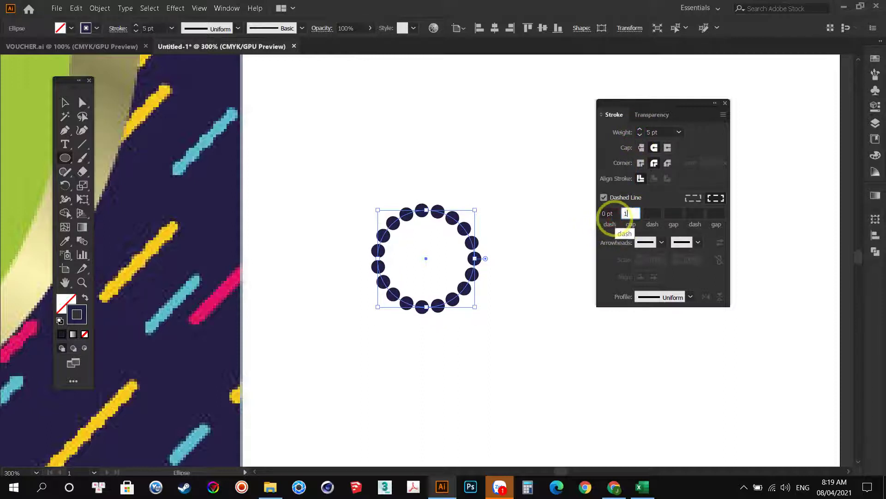
type("2")
left_click(671, 198)
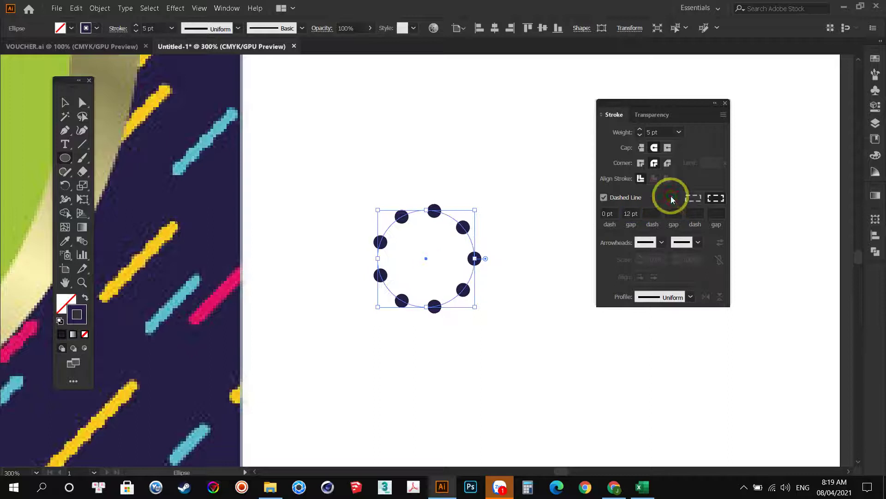
left_click(725, 103)
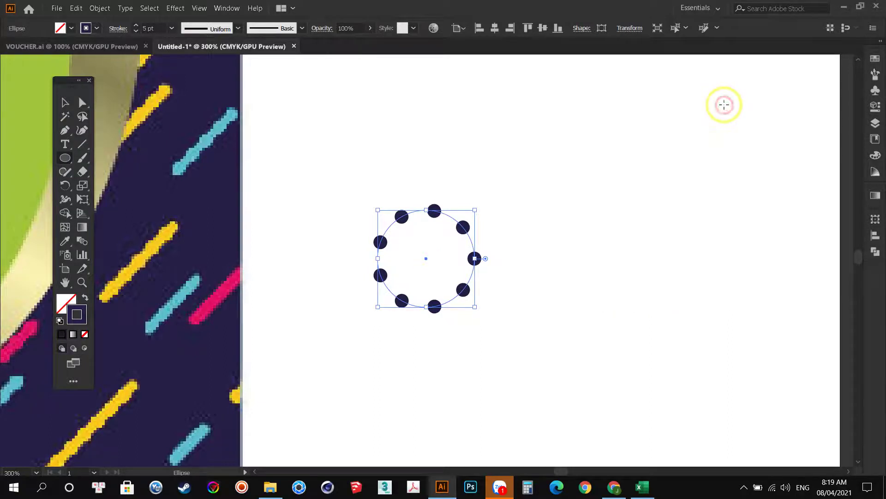
Zoom out and pan down until the lower voucher's navy 50 is fully visible.
left_click(64, 102)
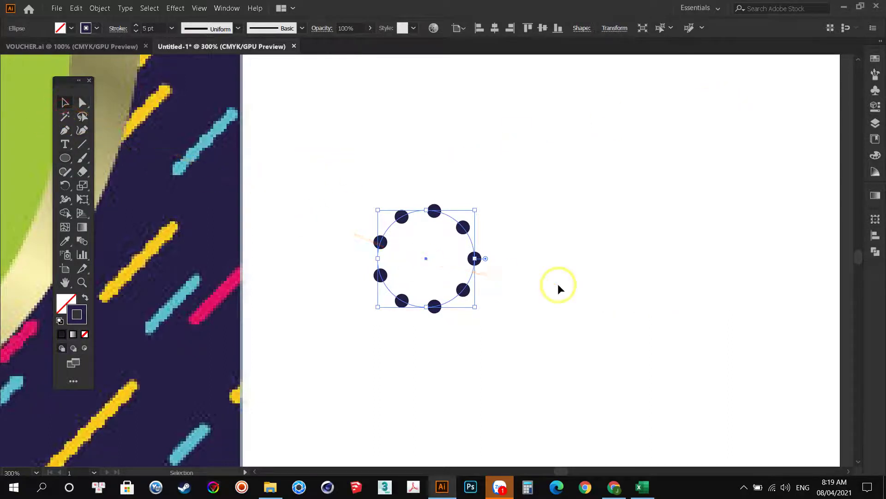
scroll(558, 283, "down", 2)
scroll(533, 317, "left", 5)
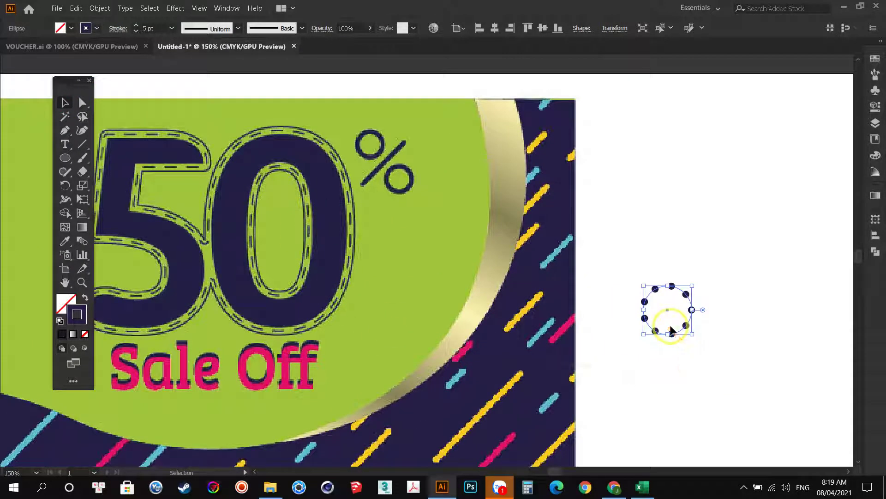
left_click_drag(647, 340, 283, 200)
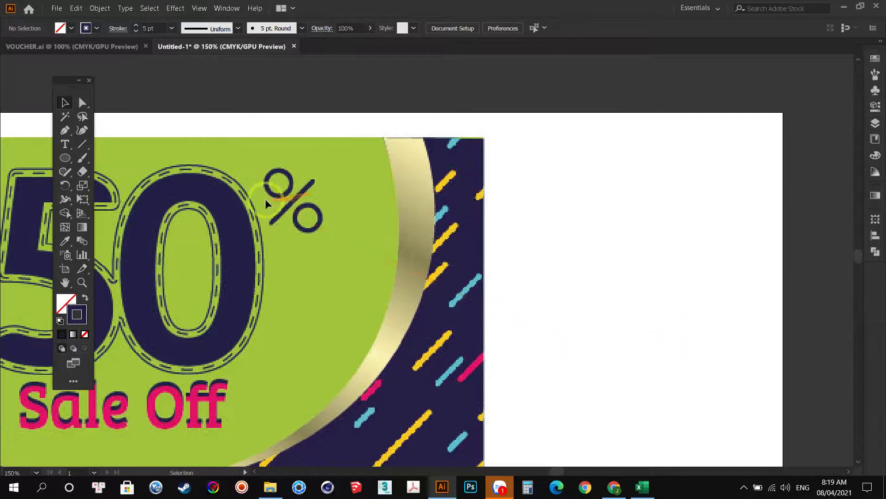
left_click_drag(339, 256, 361, 210)
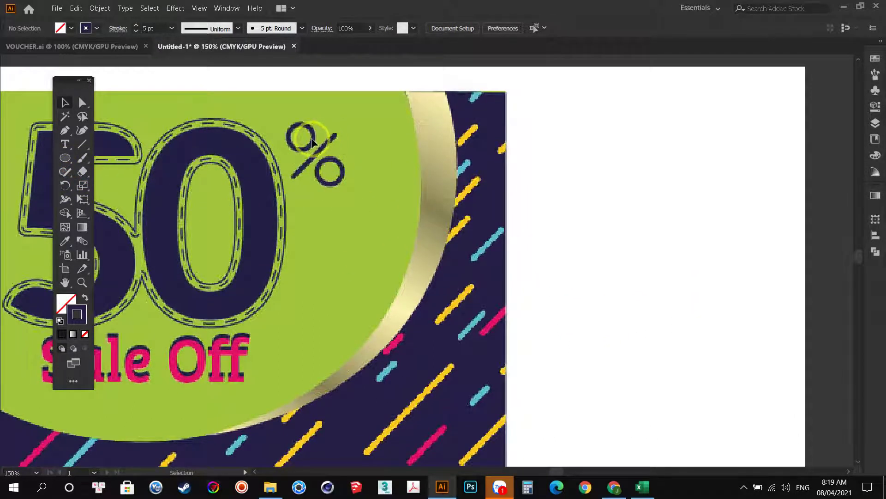
left_click_drag(312, 141, 333, 161)
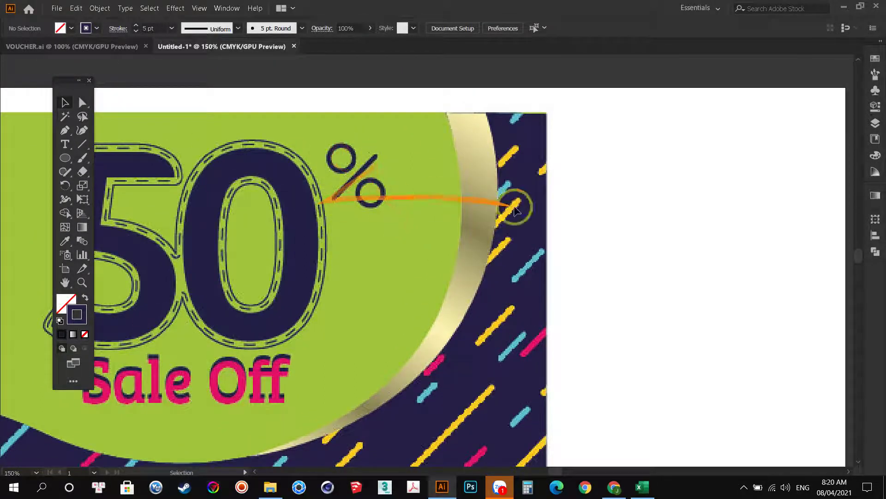
key("ctrl+minus")
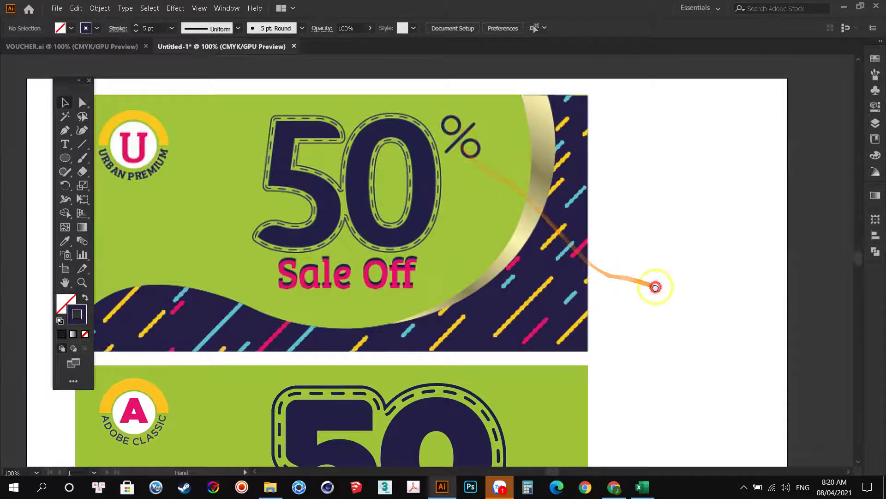
left_click_drag(652, 291, 681, 202)
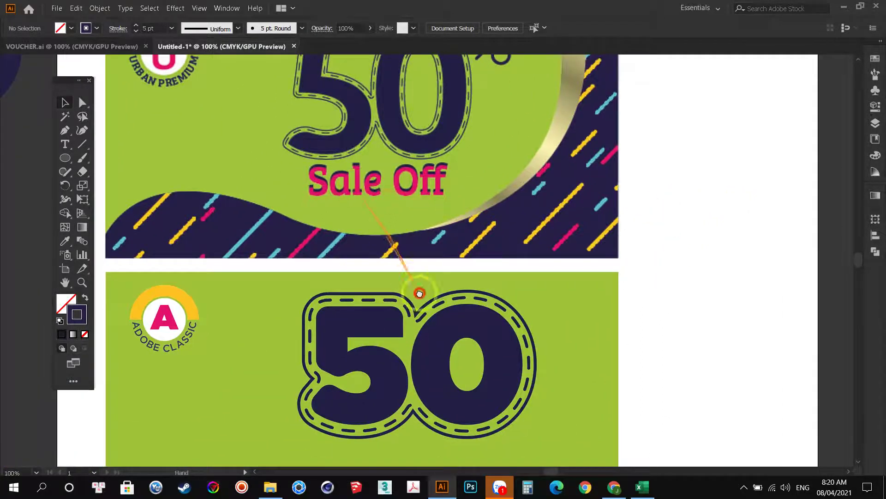
left_click_drag(418, 293, 387, 172)
left_click(69, 150)
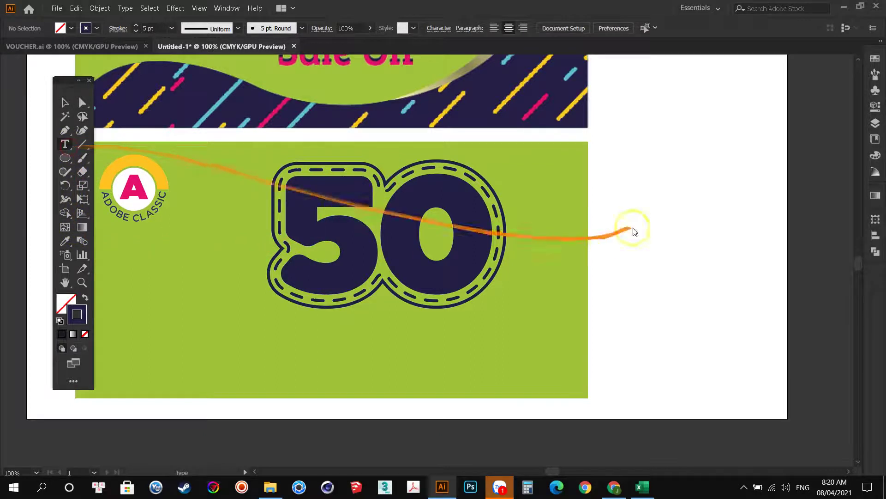
Add 'Sale Off' text in Medium weight, enlarge it, and colour it navy from the 50.
left_click(658, 208)
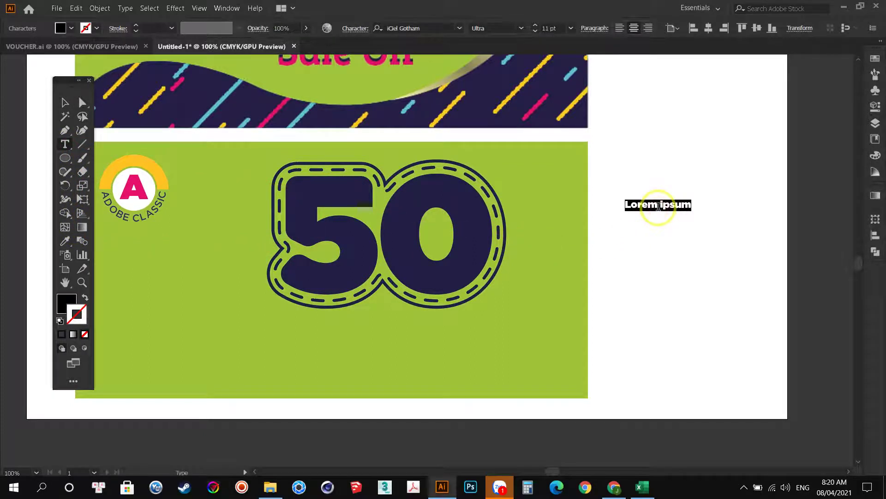
type("Sale Off")
left_click(63, 104)
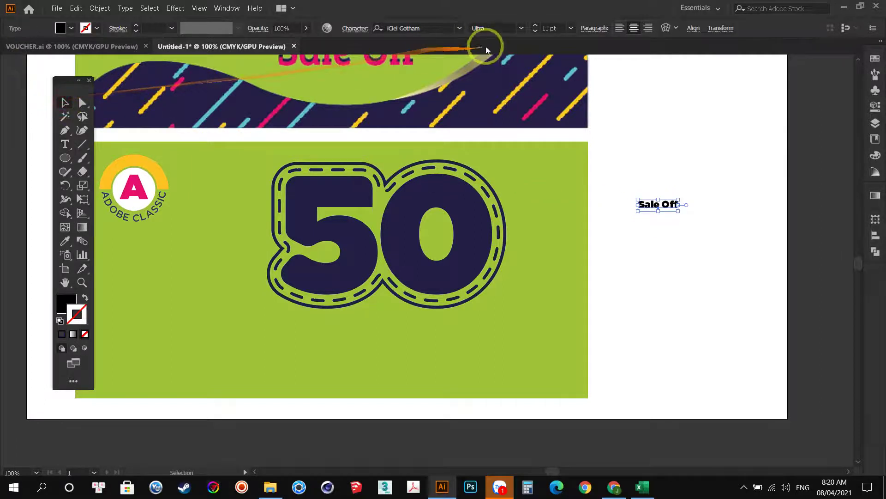
left_click(521, 28)
left_click(492, 54)
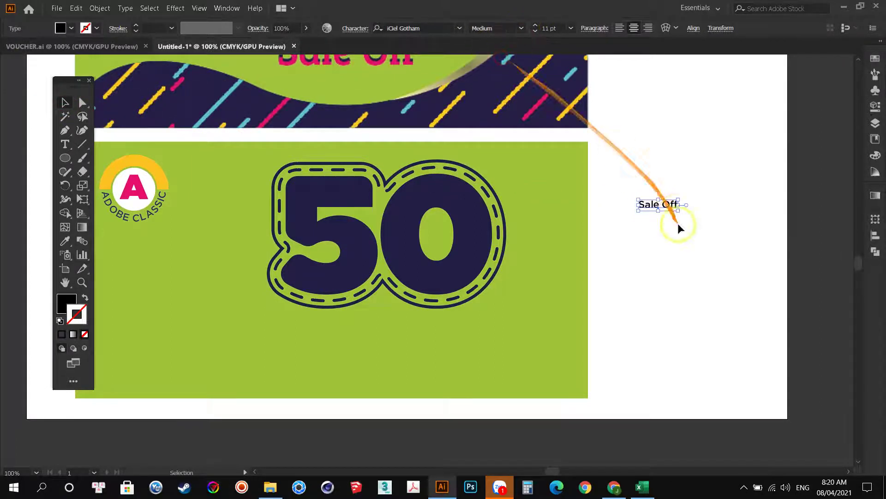
left_click_drag(677, 209, 770, 288)
key("i")
left_click(486, 244)
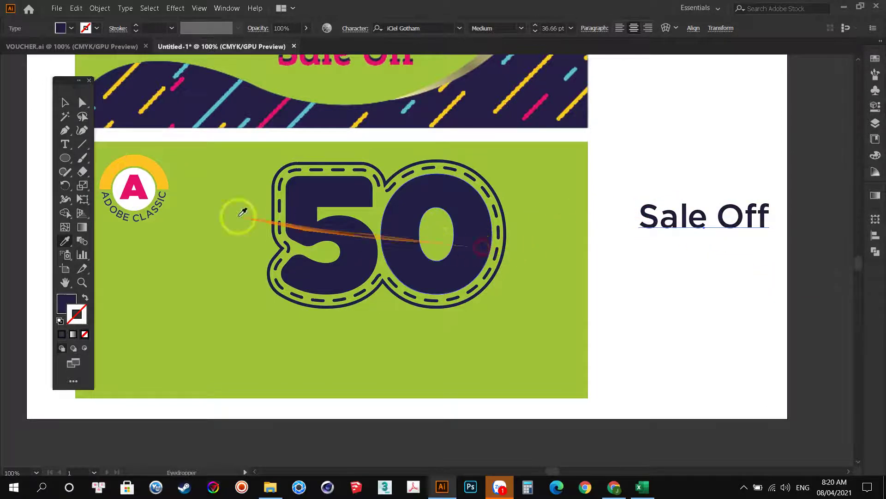
Centre the Sale Off text under the 50 and enlarge it to about 45 pt.
left_click(64, 103)
left_click_drag(192, 157, 251, 201)
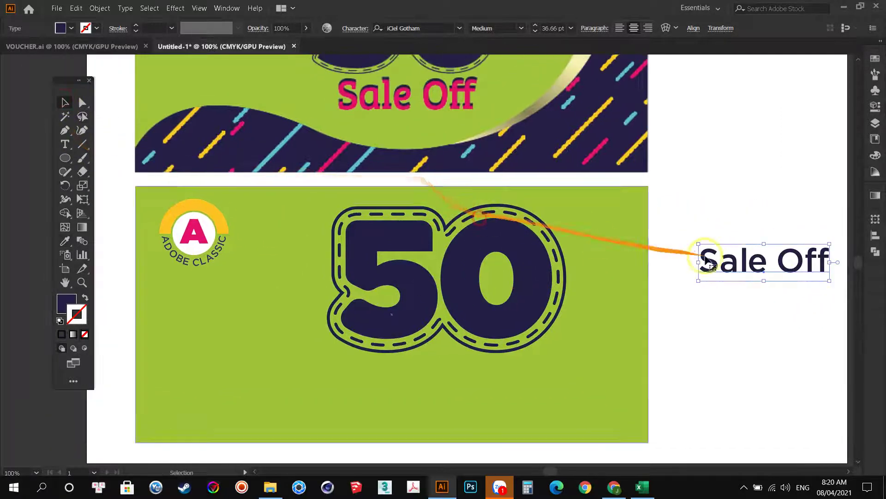
left_click_drag(728, 270, 407, 397)
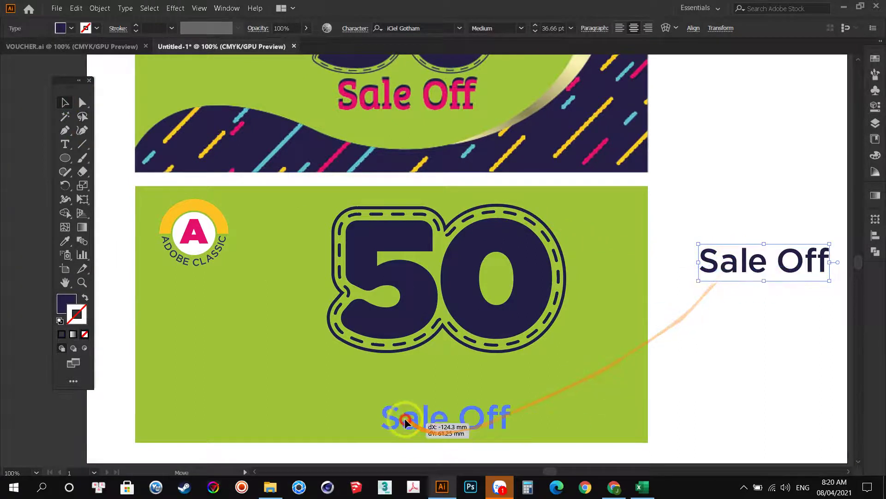
left_click(456, 310, "shift")
left_click(453, 286)
left_click(388, 28)
left_click(720, 291)
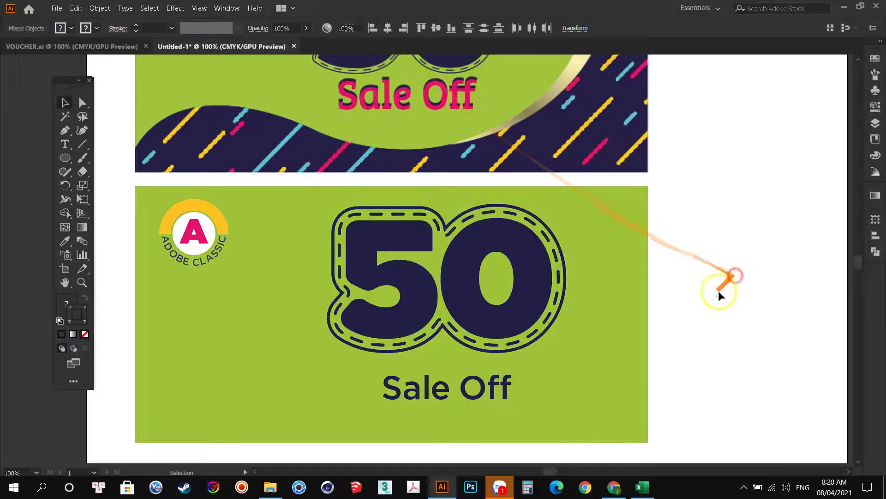
left_click(467, 393)
left_click_drag(513, 398, 528, 402)
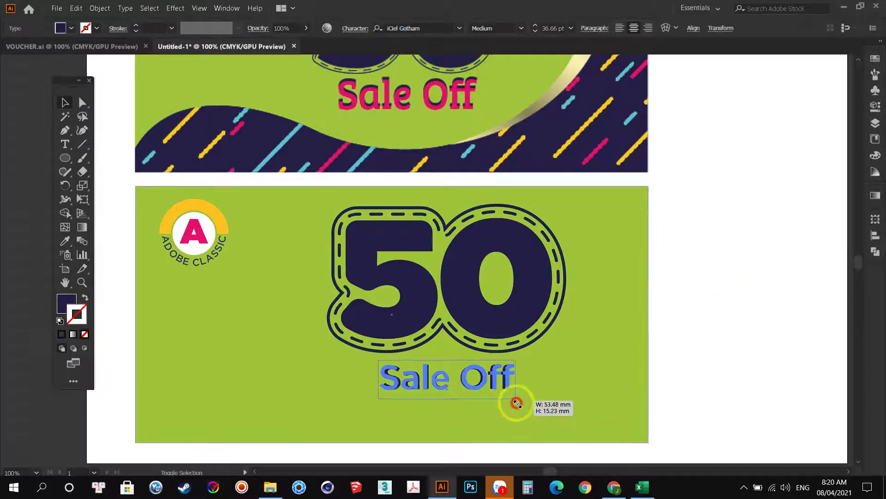
left_click(732, 333)
scroll(383, 98, "down", 3)
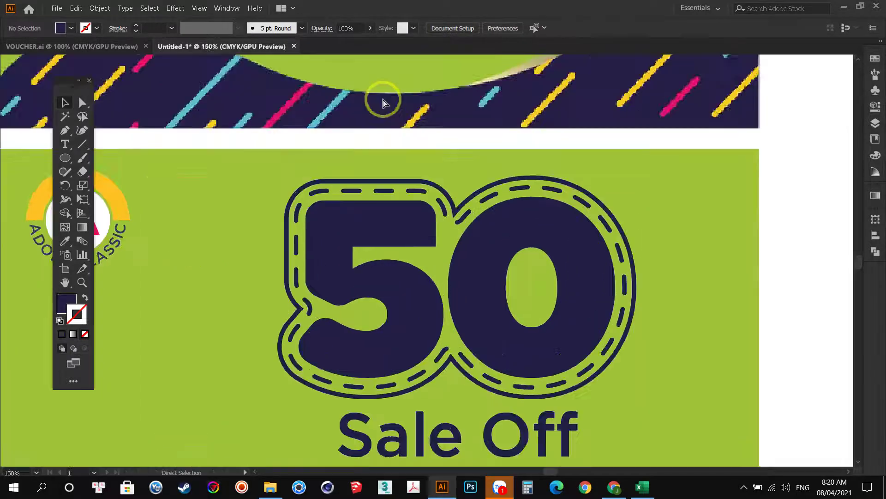
Duplicate the lower Sale Off text slightly lower to form a shadow layer.
scroll(416, 138, "up", 3)
left_click_drag(411, 208, 405, 266)
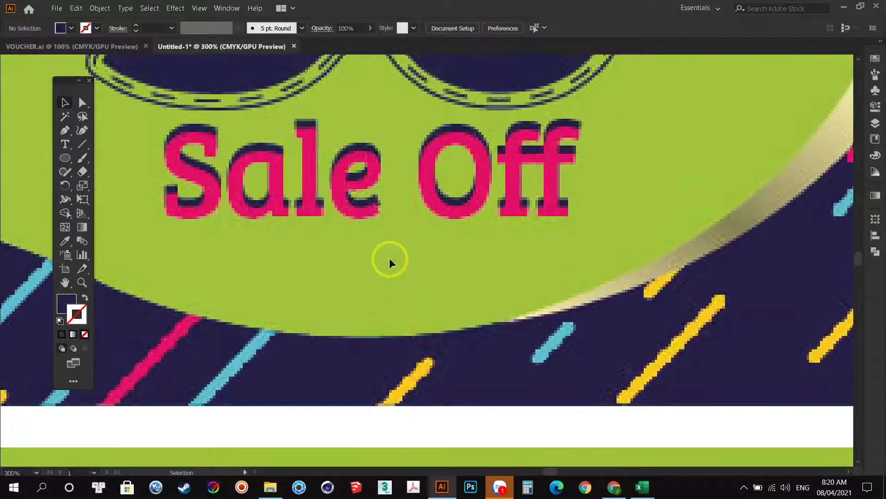
left_click_drag(375, 238, 458, 304)
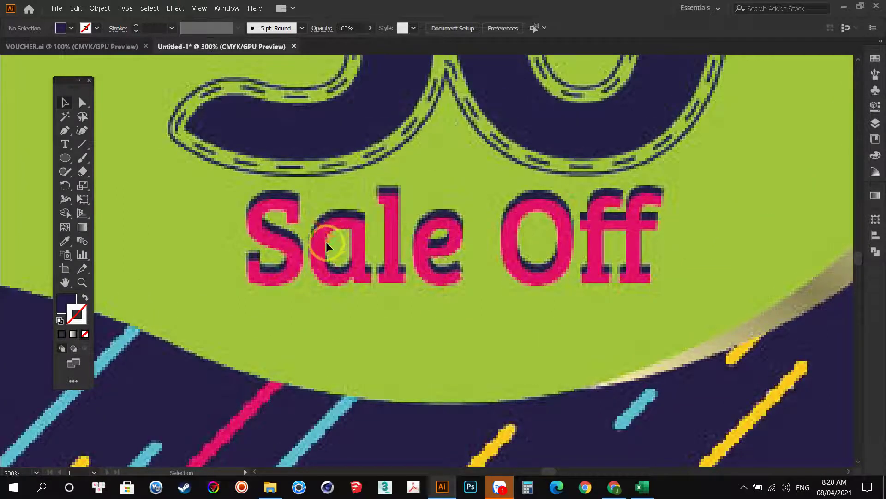
key("ctrl+minus")
key("ctrl+minus")
key("ctrl+minus")
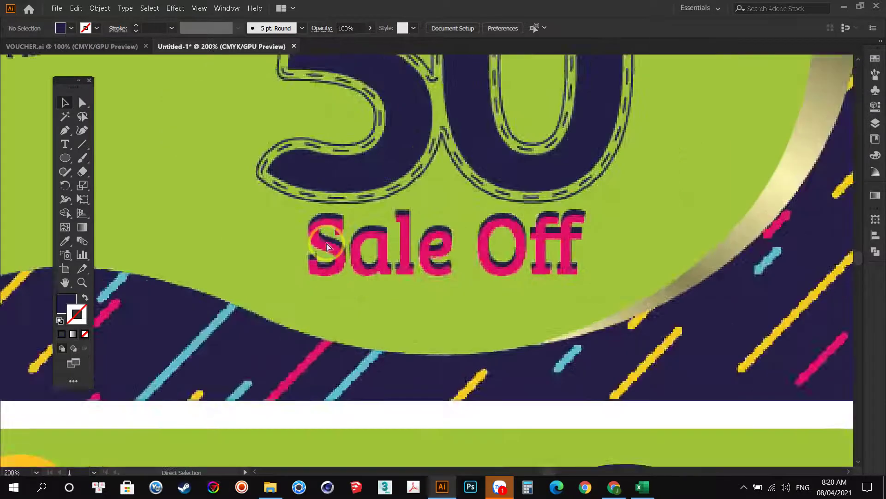
mouse_move(409, 274)
left_mouse_down()
mouse_move(372, 253)
mouse_move(372, 145)
left_mouse_up()
left_click_drag(388, 393, 390, 235)
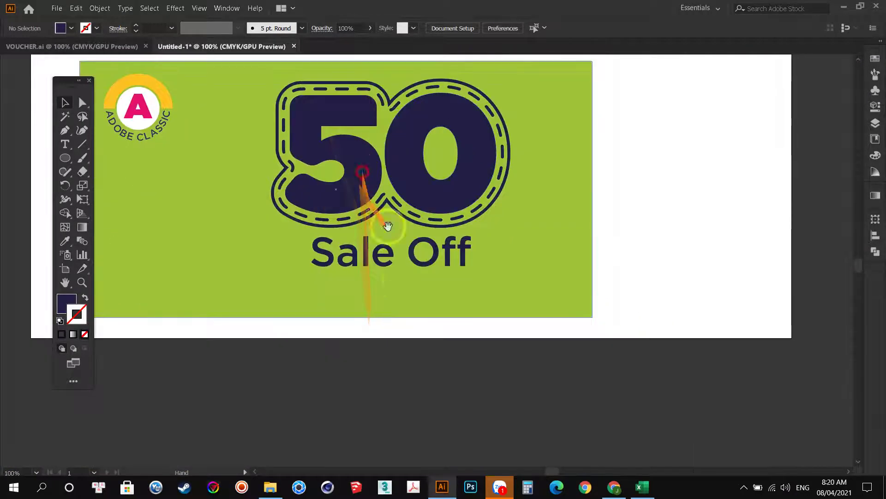
key("ctrl+plus")
left_click(417, 263)
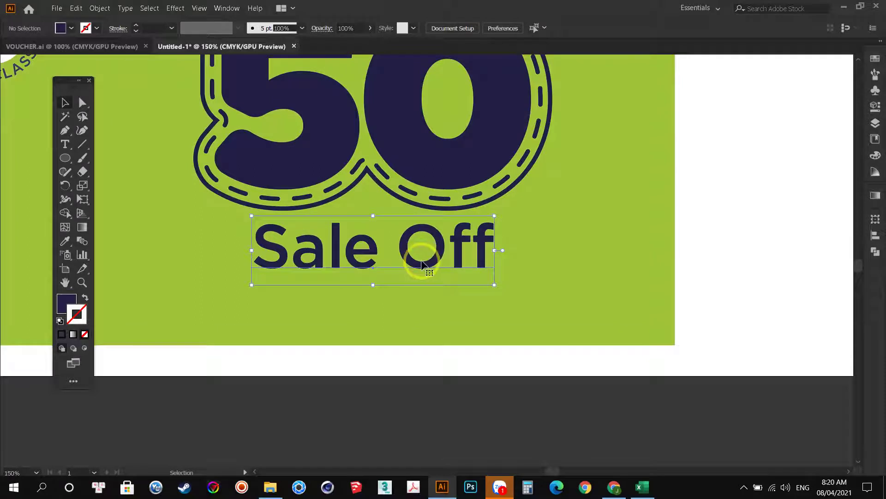
left_click_drag(430, 264, 433, 266)
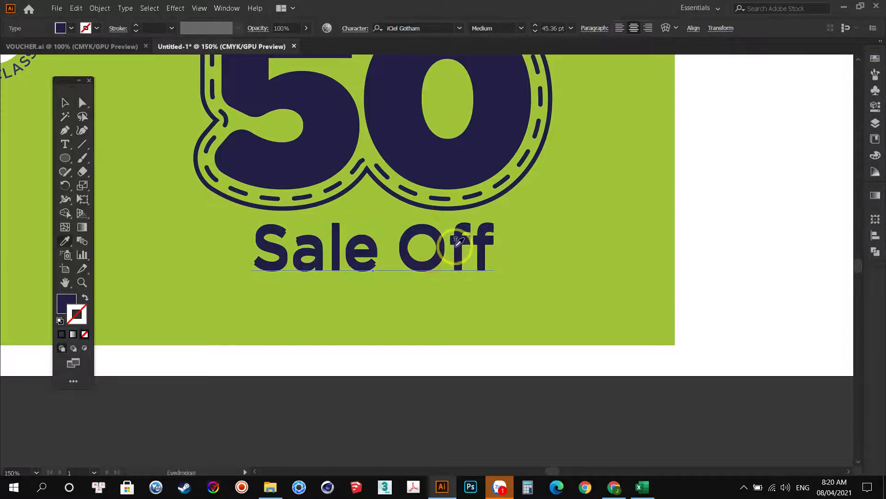
Recolour the copy pink, sampled from the top voucher's Sale Off.
left_click_drag(424, 193, 432, 429)
left_click(380, 93)
left_click(65, 103)
scroll(293, 185, "down", 3)
left_click(789, 330)
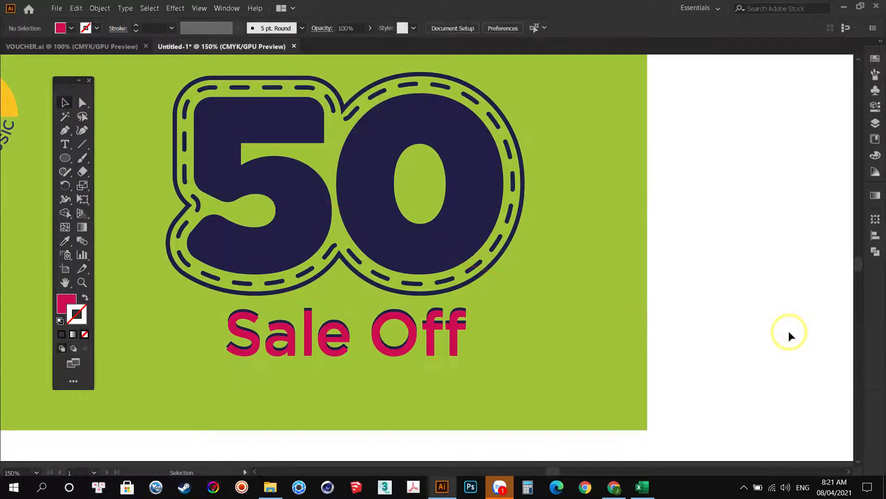
Make another slightly offset copy of the lower Sale Off text.
key("ctrl+plus")
key("ctrl+plus")
key("ctrl+plus")
left_click(430, 404)
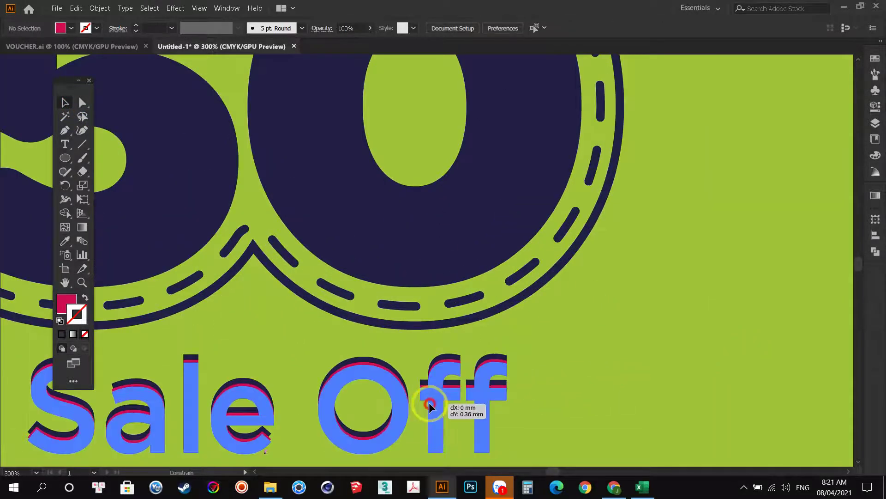
key("ctrl+minus")
key("ctrl+minus")
key("ctrl+minus")
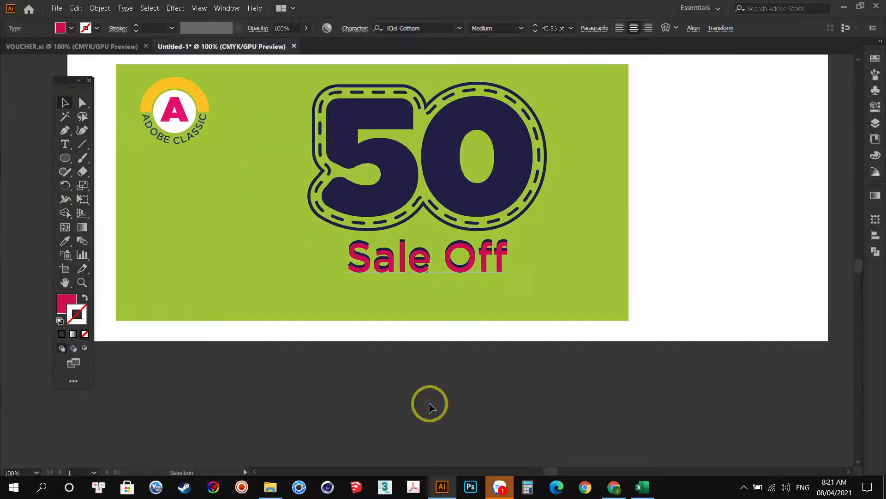
left_click(429, 403)
scroll(457, 393, "up", 3)
scroll(526, 364, "up", 3)
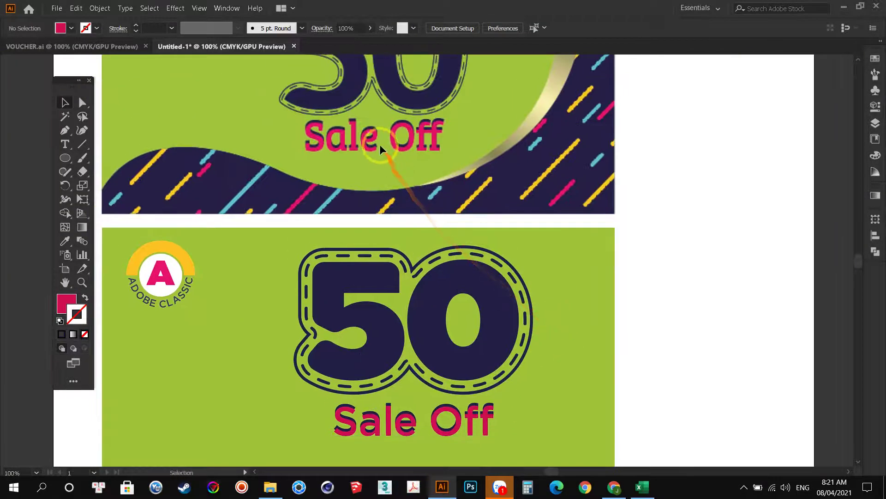
scroll(692, 265, "down", 3)
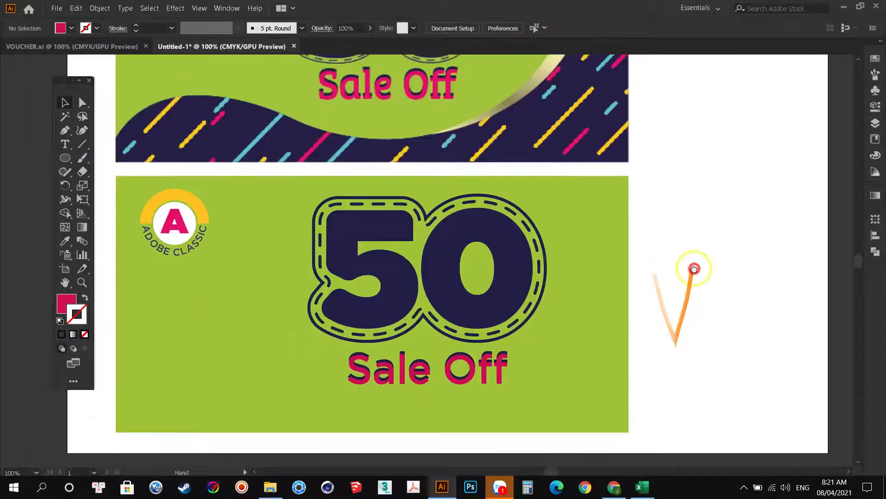
scroll(693, 272, "down", 2)
key("ctrl+plus")
key("ctrl+plus")
scroll(450, 406, "down", 3)
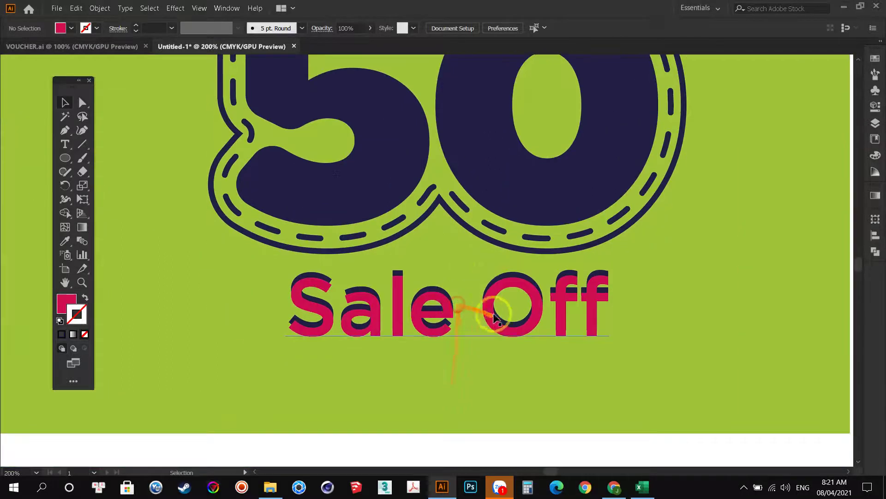
left_click(492, 318)
left_click_drag(493, 323, 493, 330)
Fill the new Sale Off copy white (CMYK 0,0,0,0) and zoom out to the full artboard.
key("i")
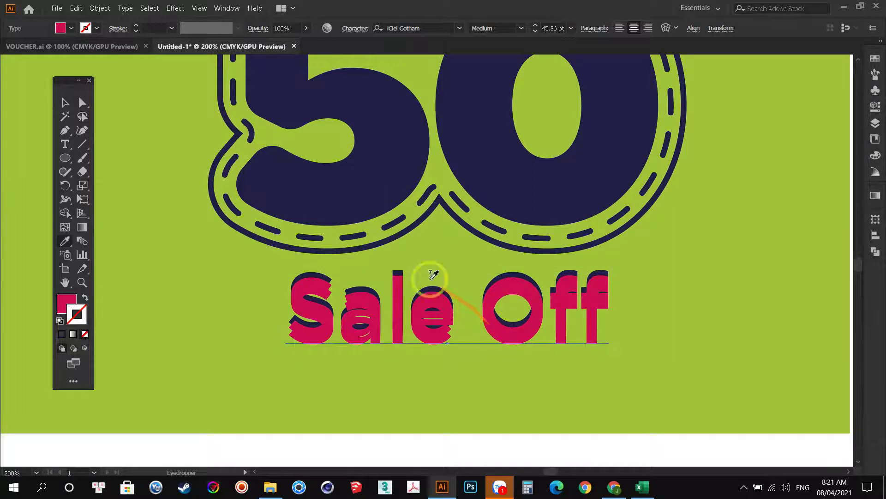
left_click(197, 243)
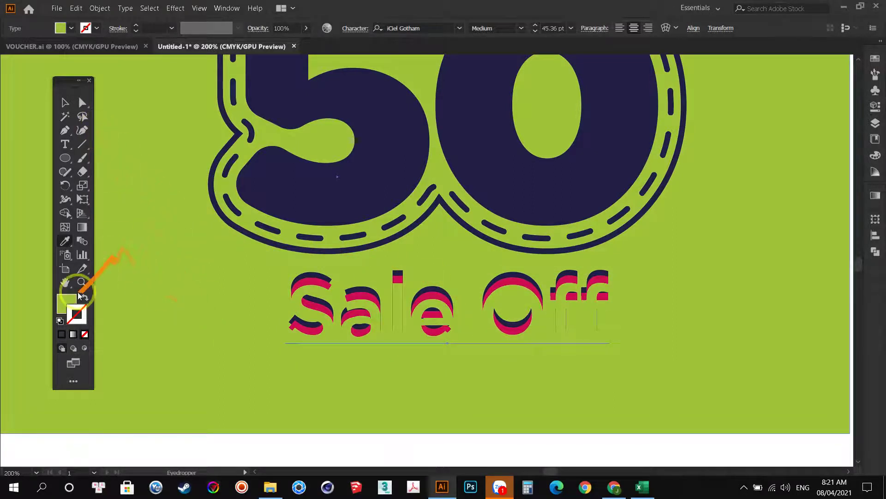
left_click(65, 305)
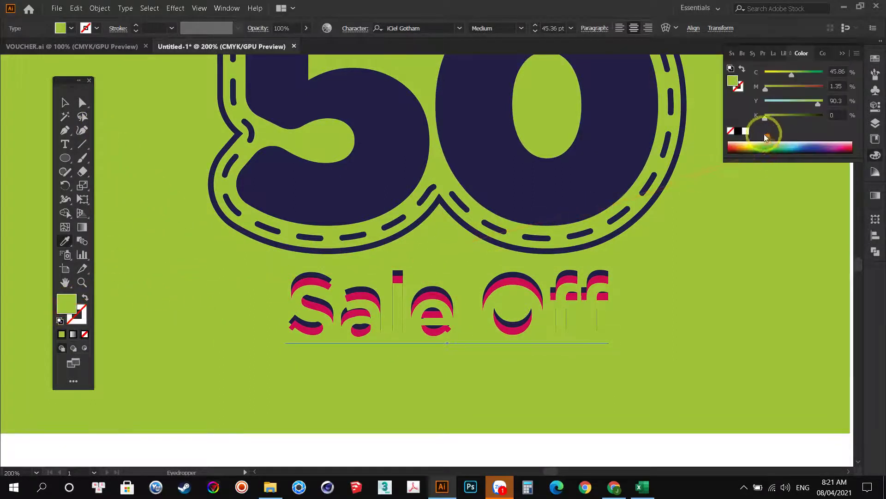
left_click(745, 132)
left_click(842, 54)
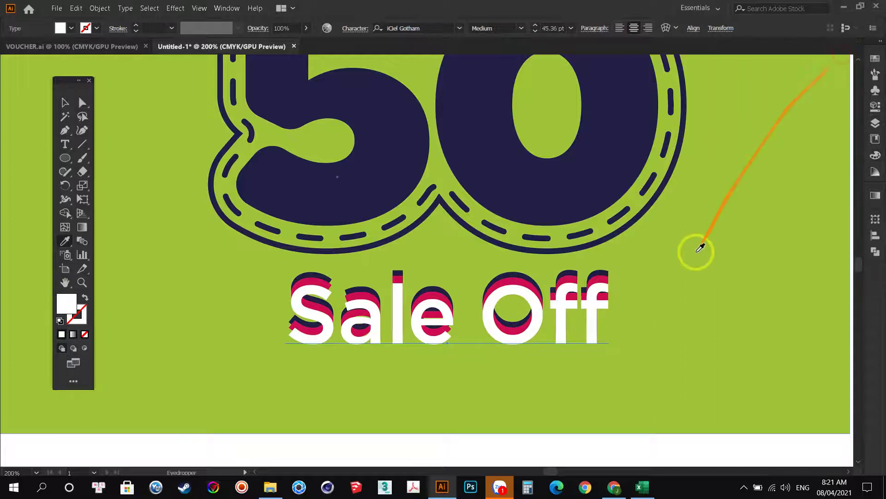
key("ctrl+minus")
key("ctrl+minus")
key("ctrl+minus")
left_click(65, 103)
left_click_drag(142, 136, 224, 306)
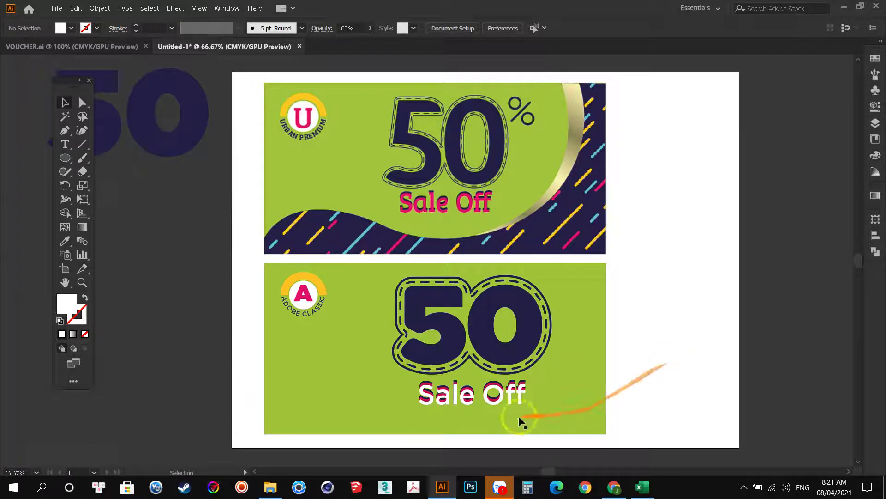
Inspect the lower Sale Off and the spare pasteboard 50's font weight, leaving both unchanged.
left_click(504, 399)
left_click(704, 328)
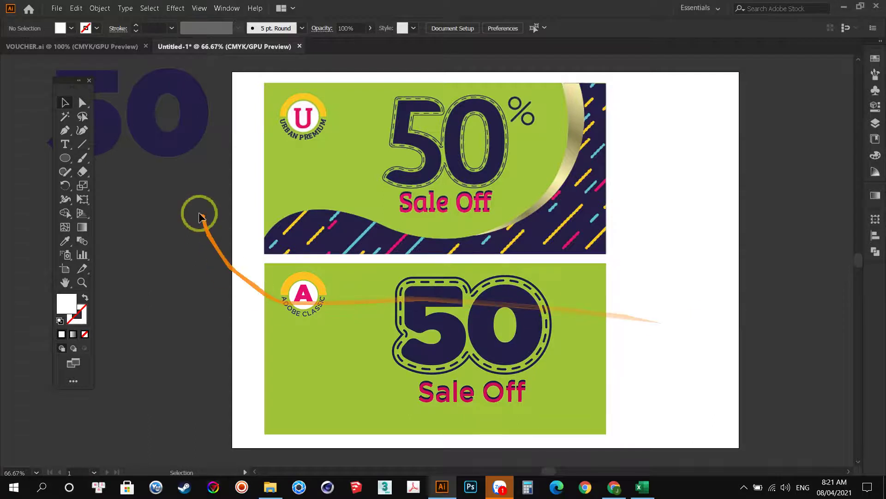
left_click(203, 137)
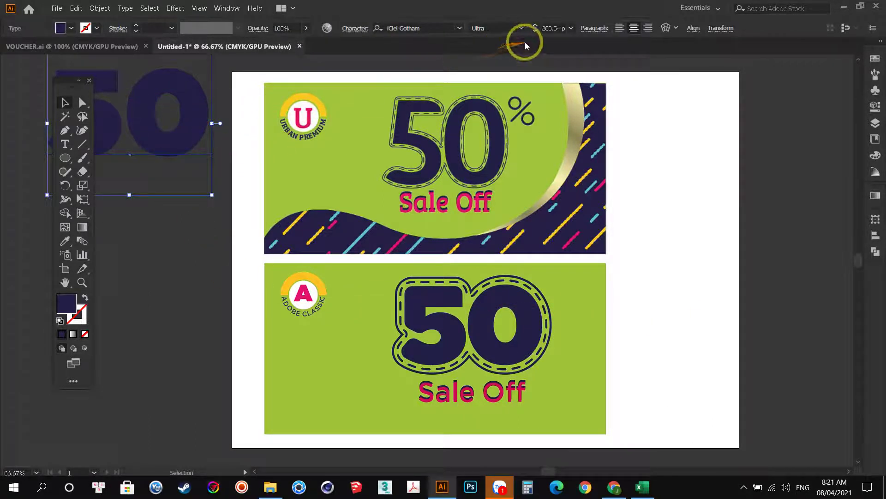
left_click(521, 29)
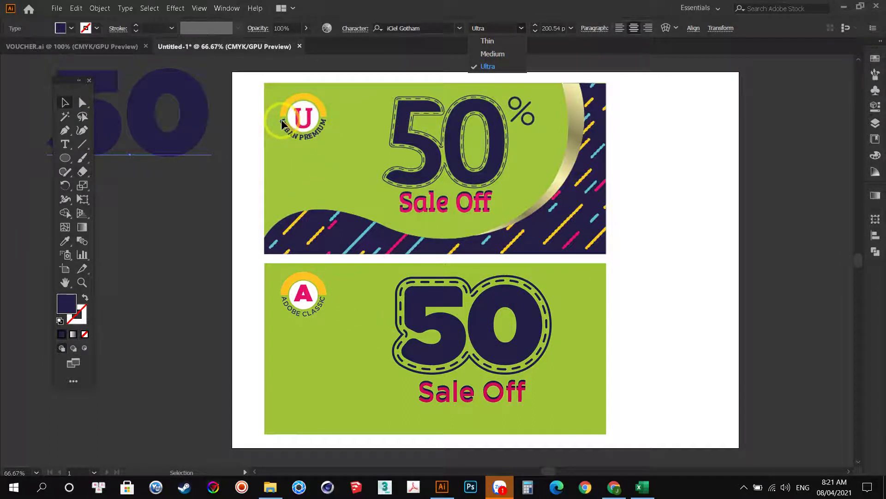
left_click(65, 102)
left_click(744, 264)
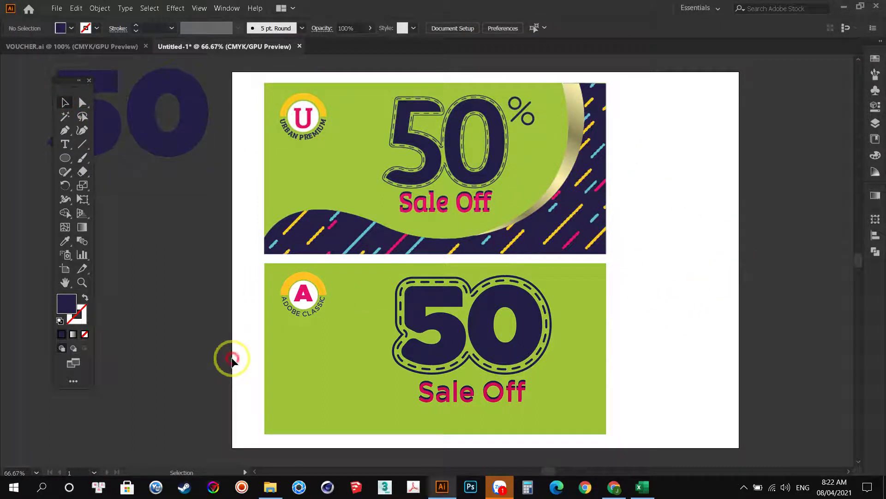
left_click_drag(652, 362, 662, 297)
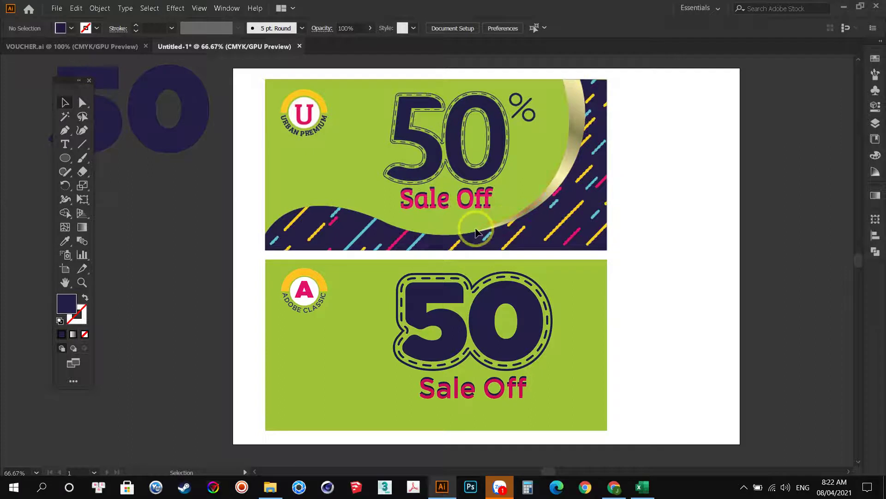
key("p")
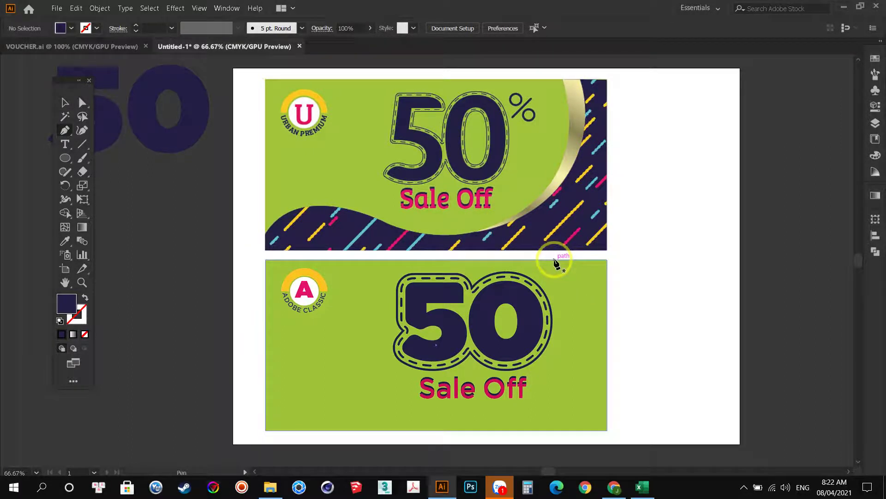
Set a navy outline-only stroke of 0.5 pt and zoom in on the top voucher's arc.
left_click(85, 297)
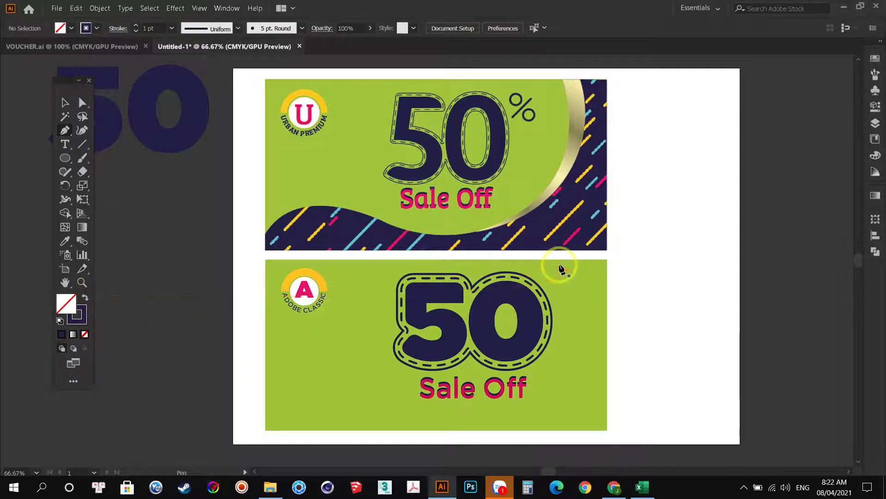
left_click(147, 29)
type("0.5")
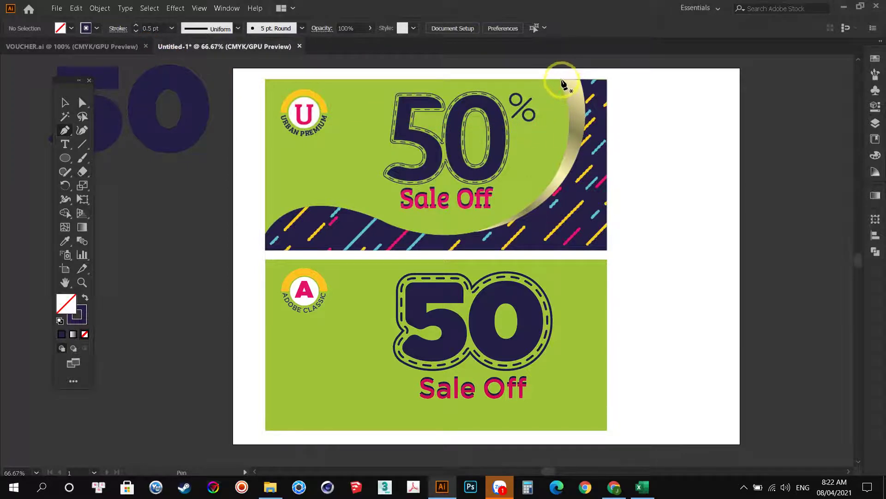
key("ctrl+plus")
key("ctrl+plus")
left_click_drag(609, 168, 489, 307)
scroll(574, 253, "up", 3)
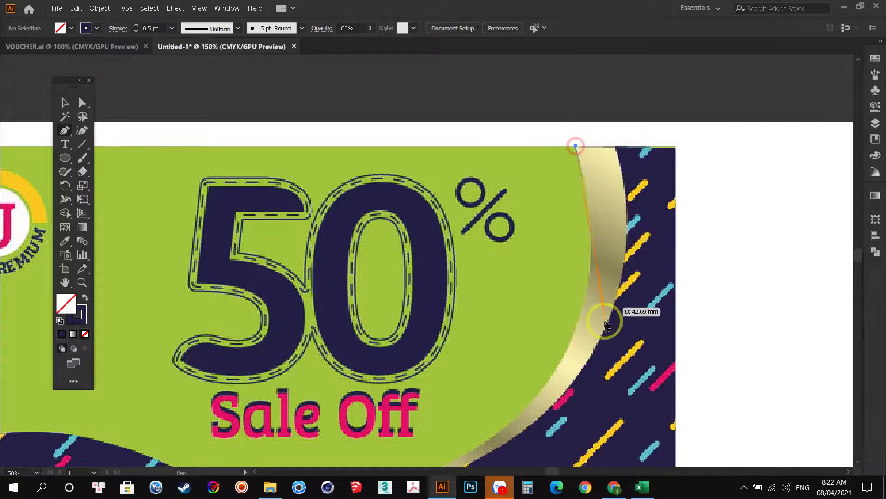
scroll(606, 323, "down", 3)
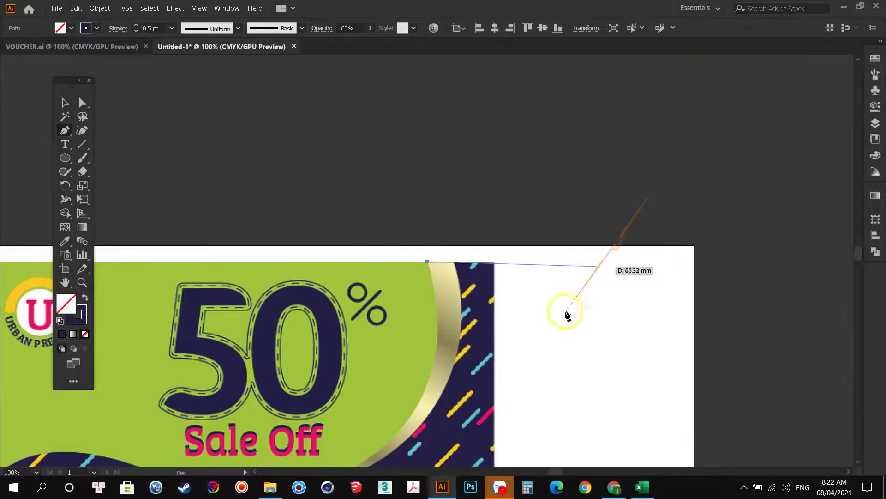
Trace a closed curved path along the wave and around the voucher's right corners.
mouse_move(567, 310)
left_mouse_down()
mouse_move(532, 285)
mouse_move(628, 158)
left_mouse_up()
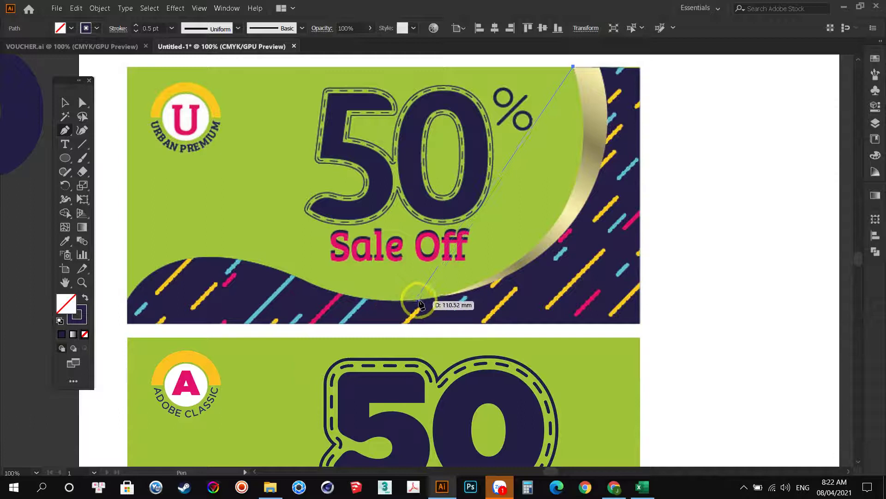
left_click_drag(421, 300, 203, 354)
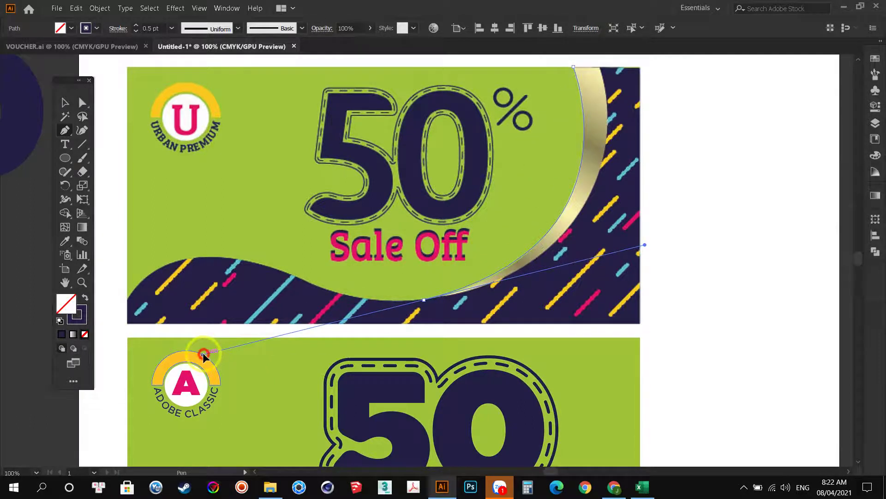
mouse_move(424, 299)
left_mouse_down()
mouse_move(346, 303)
mouse_move(182, 226)
left_mouse_up()
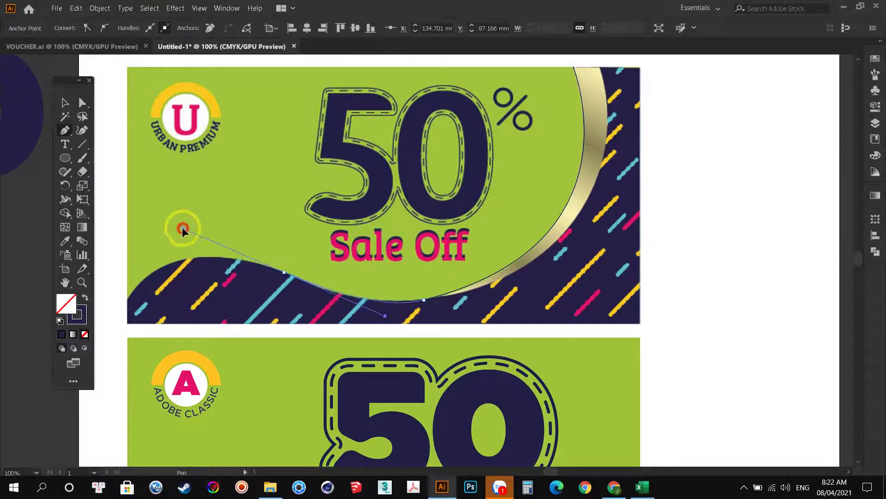
key("ctrl+z")
mouse_move(306, 296)
left_mouse_down()
mouse_move(314, 287)
mouse_move(269, 266)
left_mouse_up()
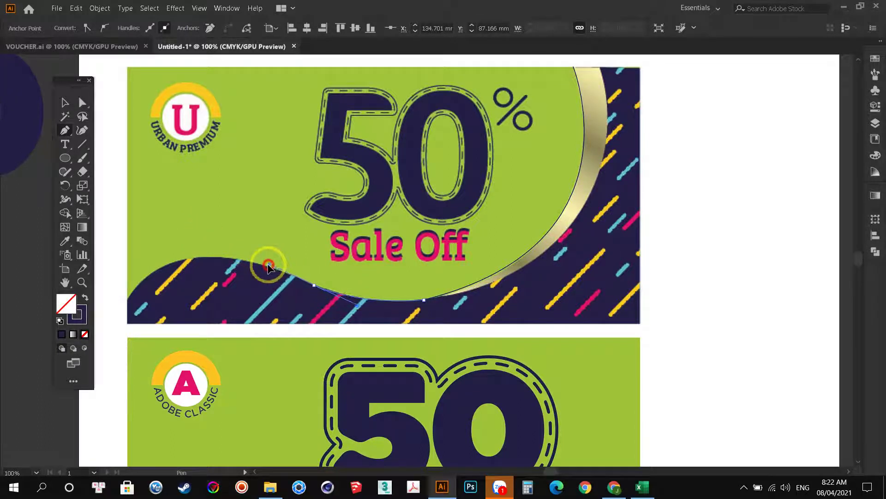
left_click(126, 300)
left_click_drag(126, 300, 78, 378)
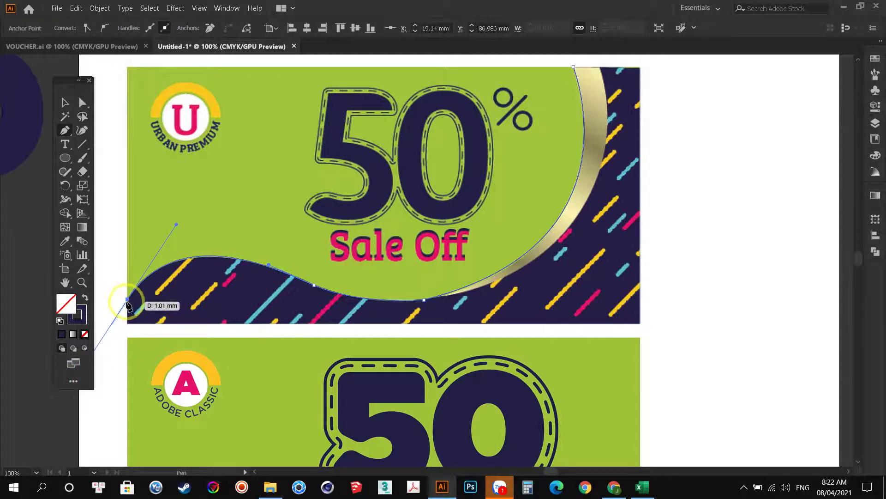
mouse_move(129, 300)
left_mouse_down()
mouse_move(129, 330)
mouse_move(661, 332)
mouse_move(647, 326)
left_mouse_up()
left_click(641, 323)
left_click_drag(682, 233, 662, 311)
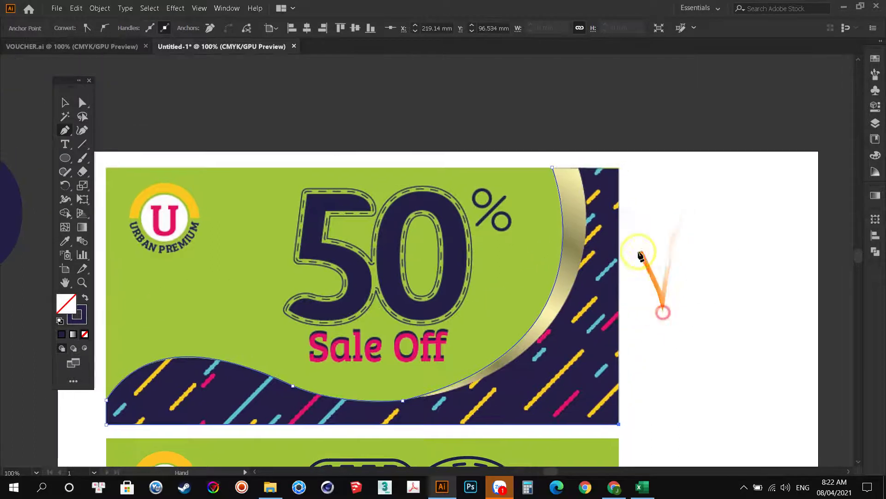
left_click(619, 169)
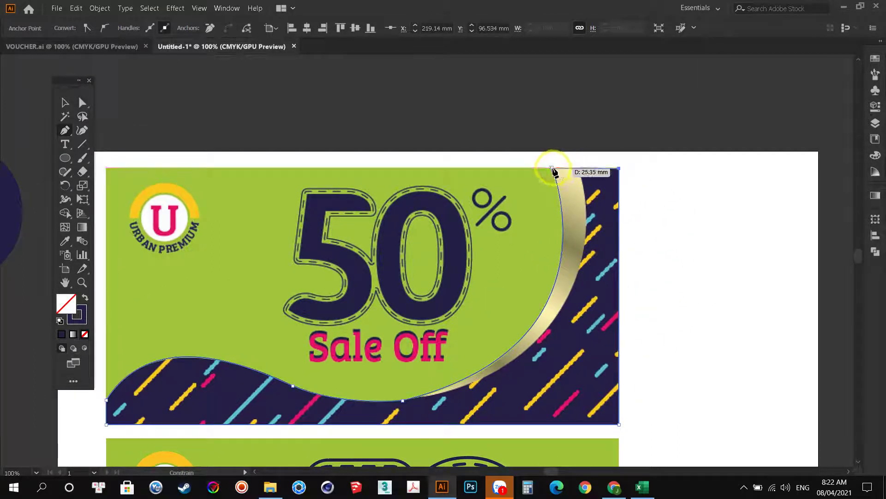
left_click(552, 169)
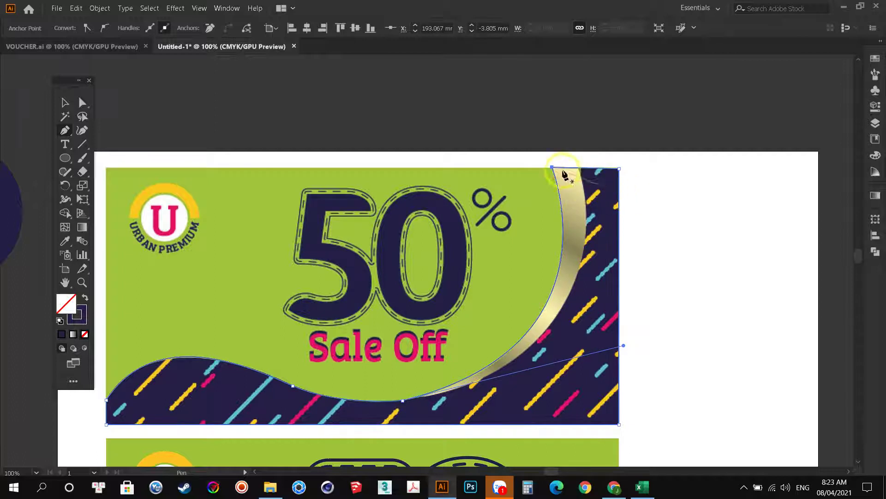
Level the path's two top anchors with Vertical Align Top.
key("ctrl+plus")
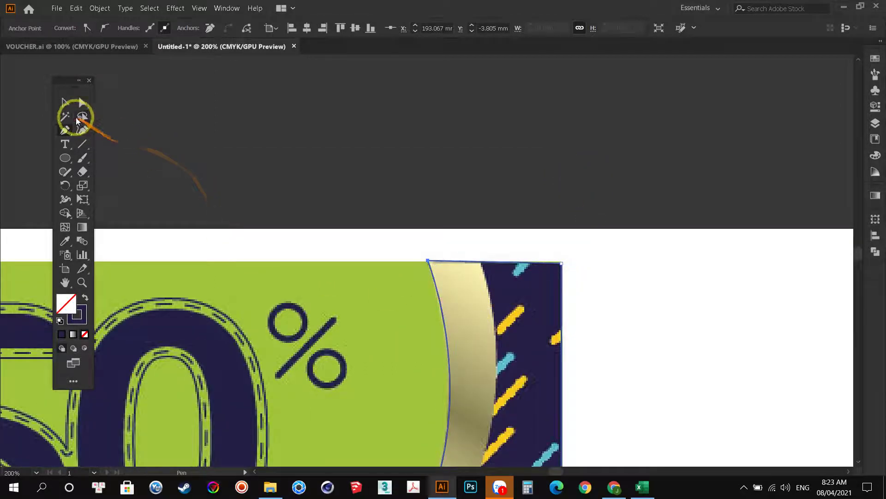
left_click(83, 102)
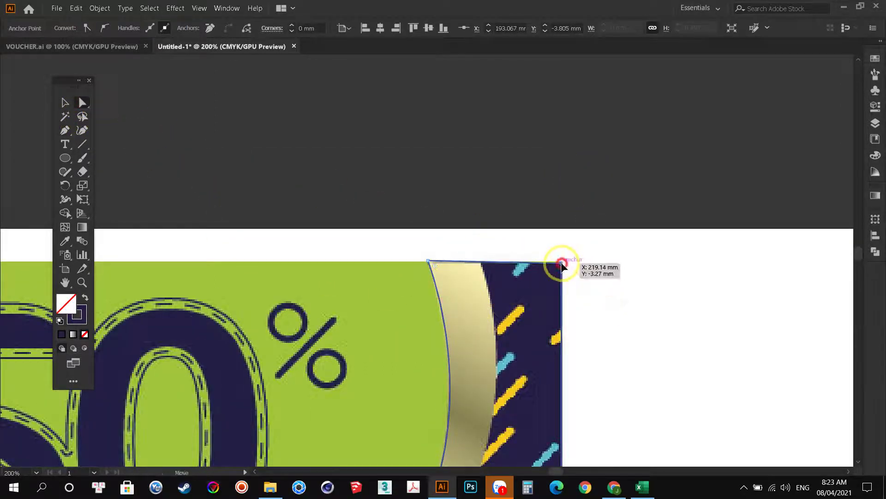
left_click(562, 264)
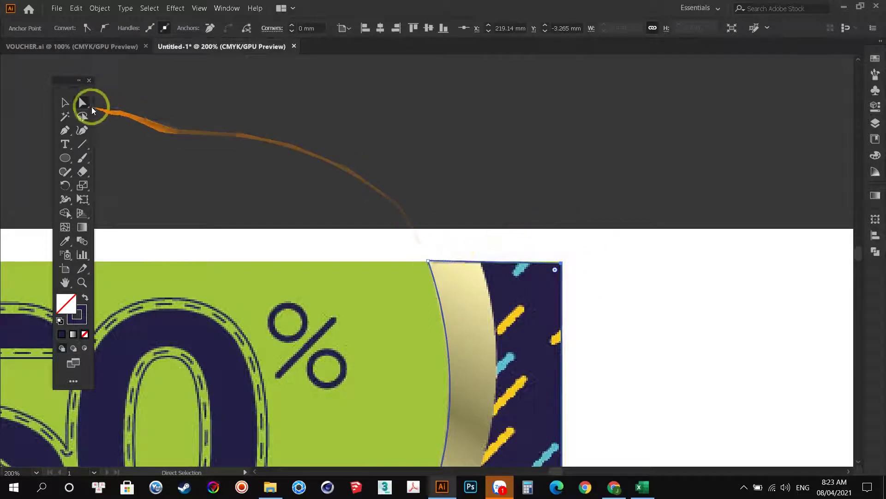
left_click(430, 261, "shift")
left_click(444, 28)
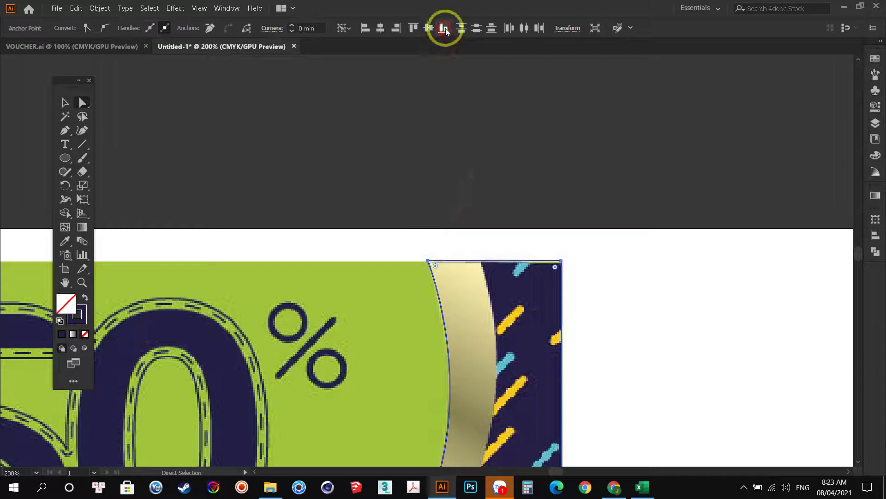
left_click(65, 103)
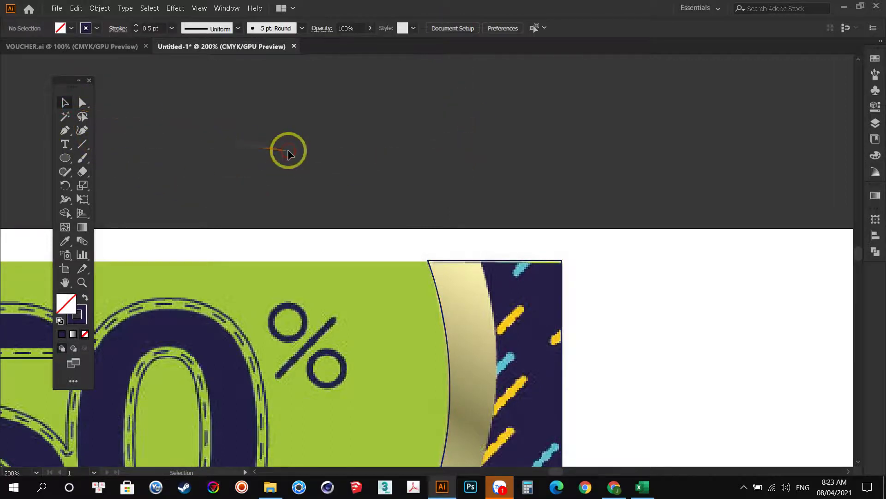
key("ctrl+minus")
key("ctrl+minus")
key("ctrl+minus")
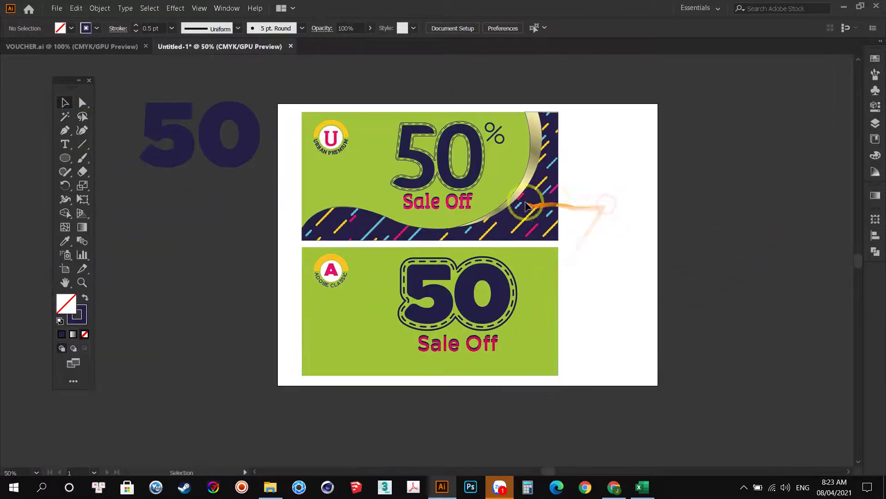
Copy the wave path into the second voucher and bottom-align it with the green background.
left_click_drag(512, 201, 515, 396)
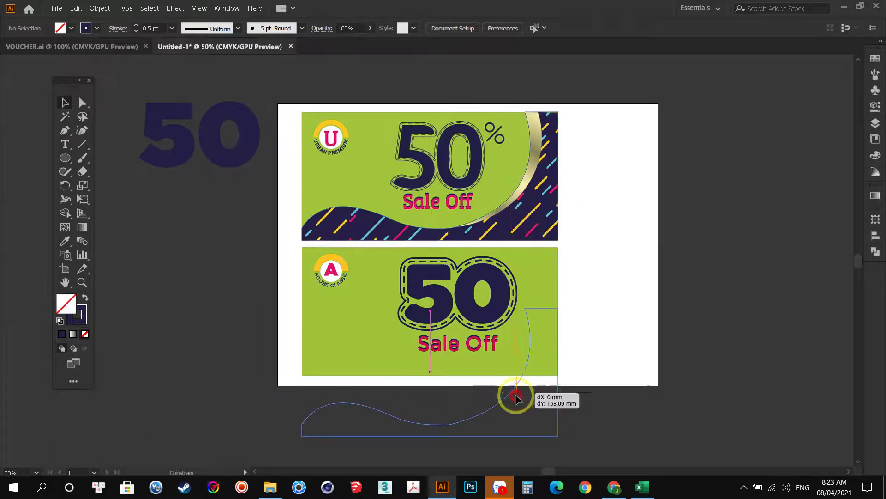
left_click(540, 277, "shift")
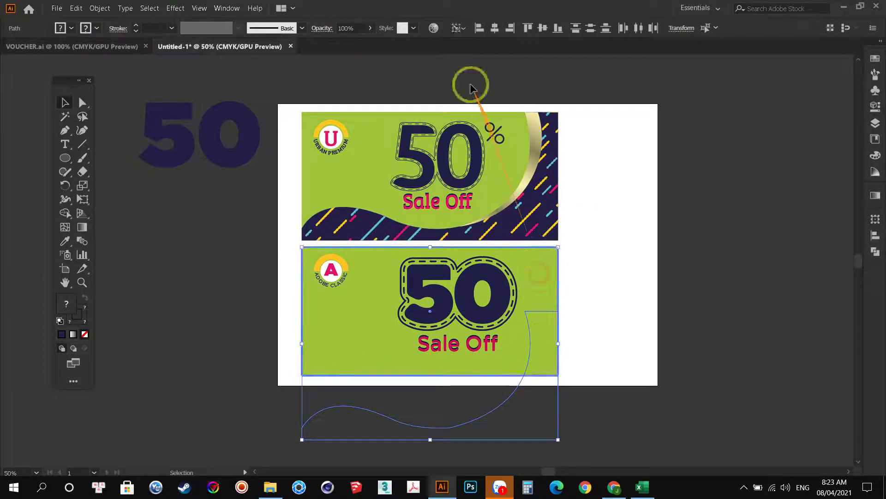
left_click(541, 27)
left_click(683, 270)
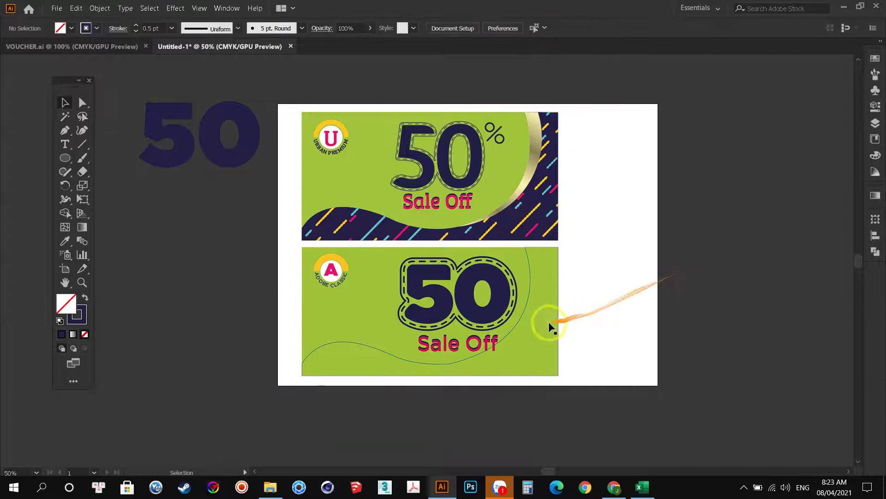
Reshape the wave's lowest anchor so the curve dips smoothly beneath Sale Off.
left_click(517, 322)
key("ctrl+equal")
key("ctrl+equal")
key("a")
left_click(464, 401)
left_click(466, 365)
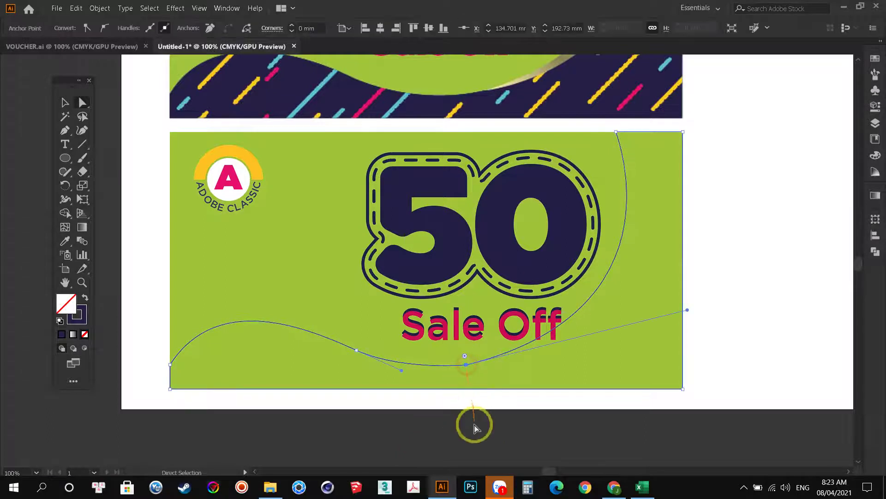
key("ctrl+equal")
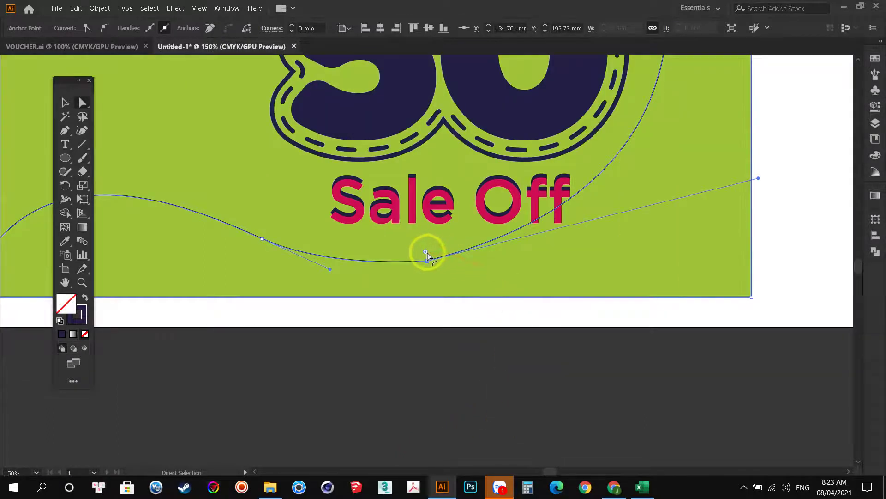
left_click_drag(426, 249, 407, 123)
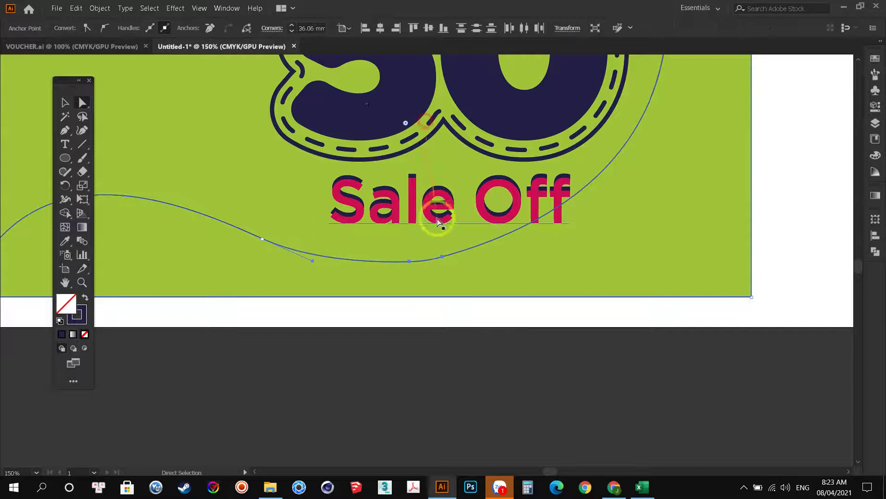
mouse_move(414, 259)
left_mouse_down()
mouse_move(788, 188)
mouse_move(762, 193)
mouse_move(755, 217)
left_mouse_up()
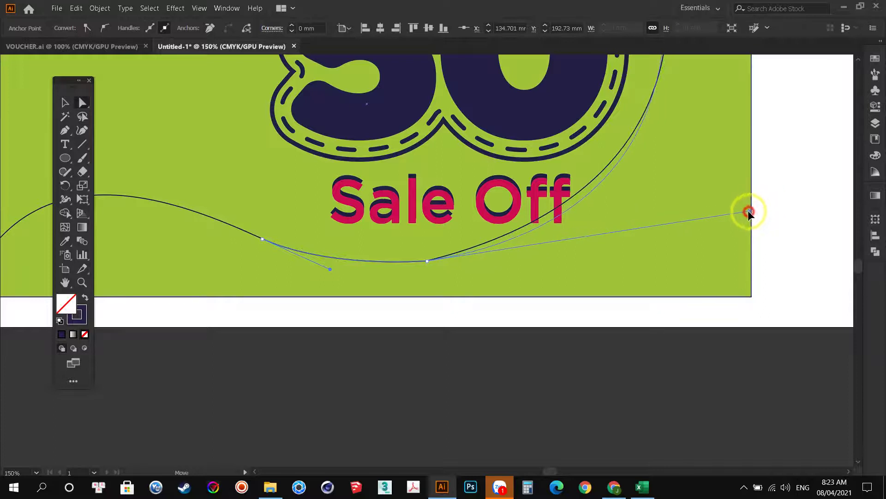
left_click_drag(755, 217, 750, 226)
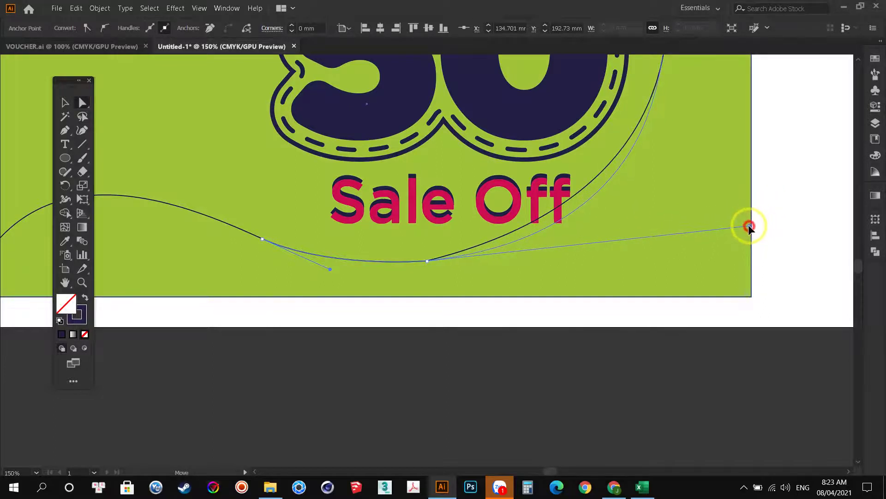
left_click(495, 396)
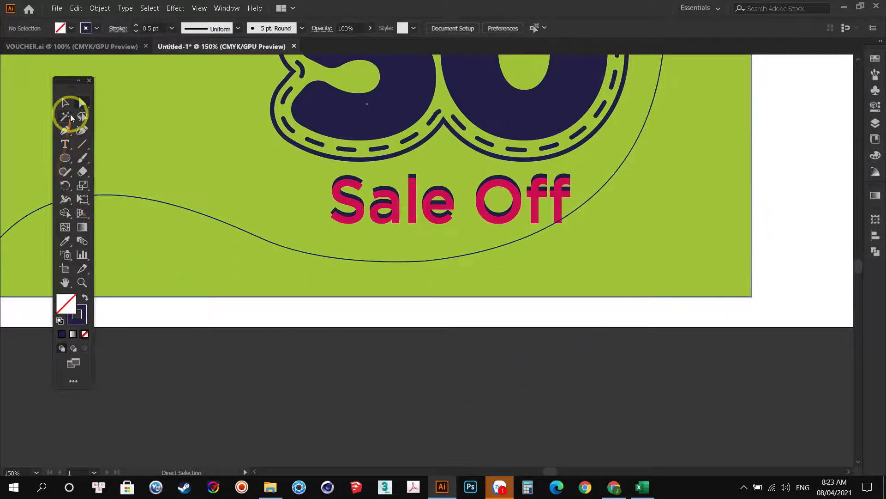
Swap the copied wave's fill and stroke so the wave fills navy.
key("ctrl+minus")
key("ctrl+minus")
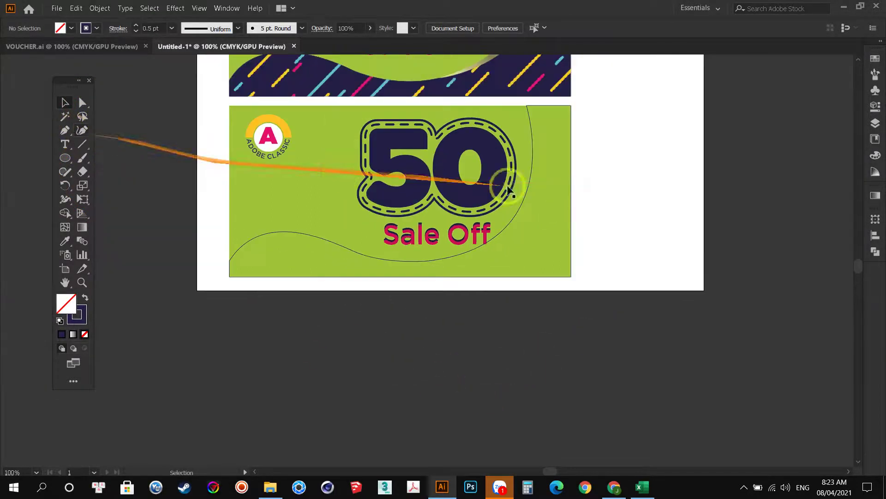
scroll(625, 208, "up", 2)
left_click(535, 225)
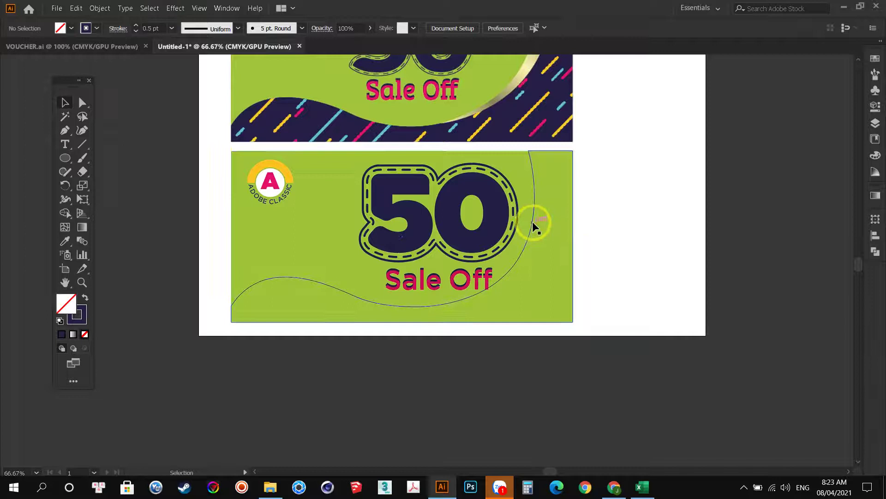
key("shift+x")
left_click(638, 251)
Nudge the second voucher's 50 Sale Off artwork to the left.
scroll(638, 251, "up", 2)
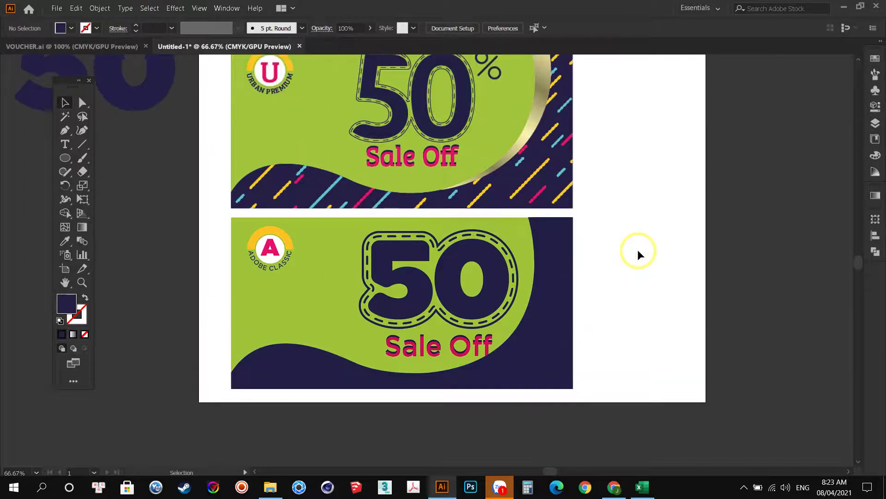
scroll(638, 249, "up", 2)
scroll(638, 249, "down", 2)
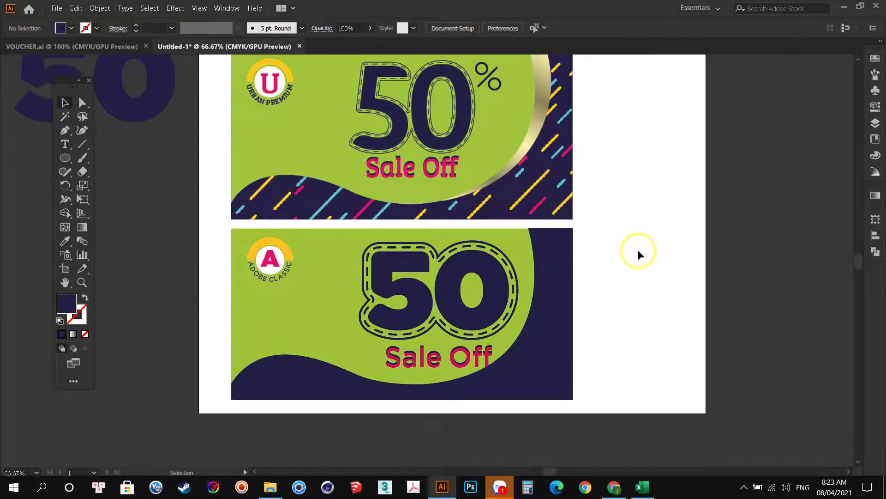
key("ctrl+plus")
left_click(254, 295)
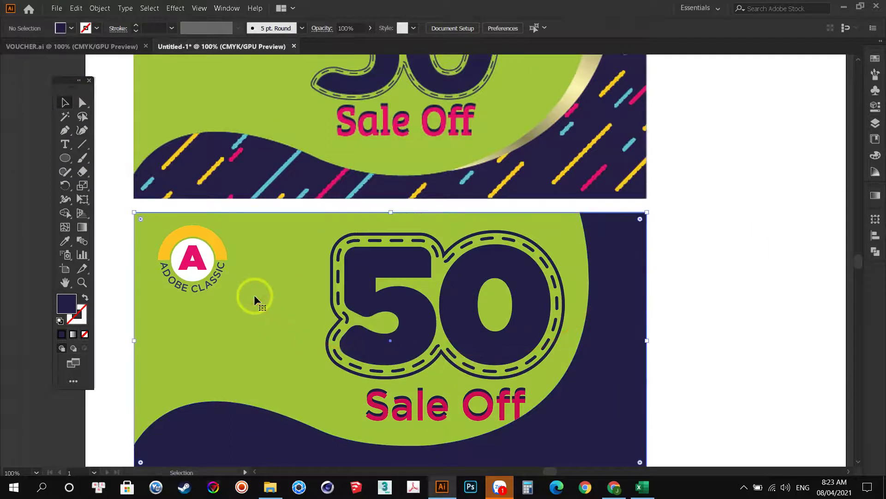
key("ctrl+shift+a")
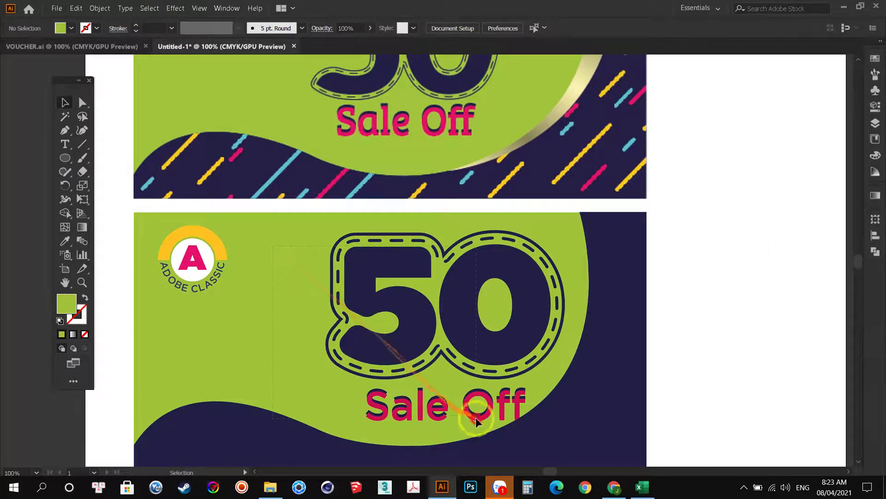
left_click(517, 402)
left_click_drag(519, 358, 487, 358)
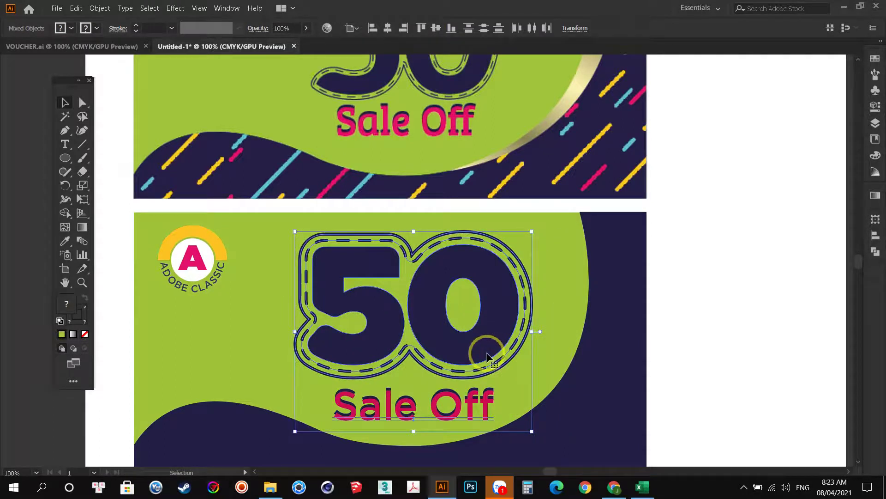
left_click(716, 353)
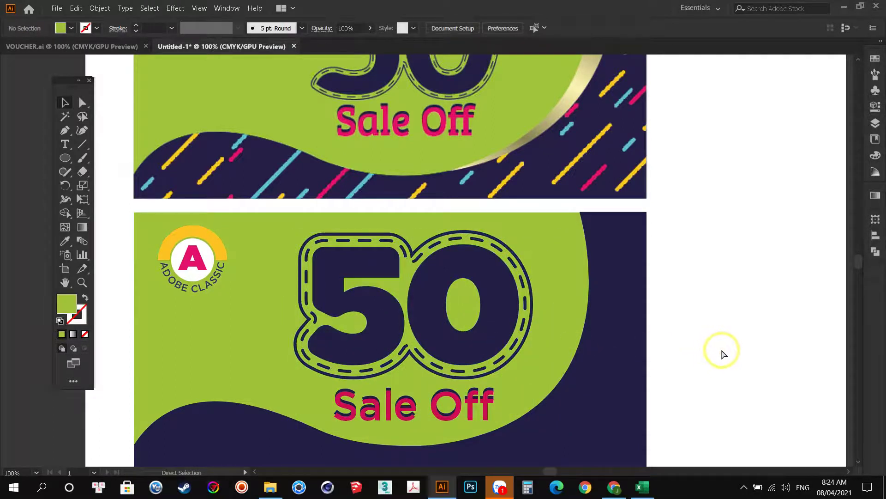
Check the second voucher's navy wave shape, then bring the Pixabay browser page forward.
key("ctrl+minus")
key("ctrl+minus")
key("ctrl+plus")
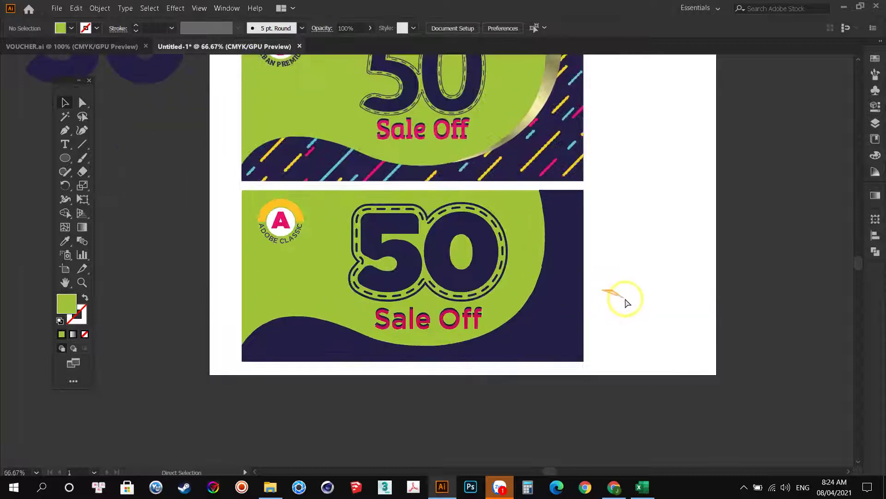
left_click(548, 288)
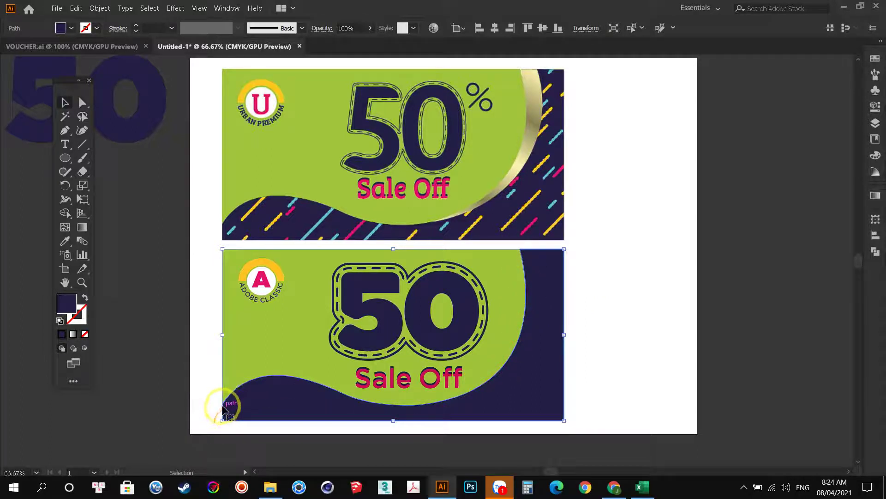
left_click(623, 273)
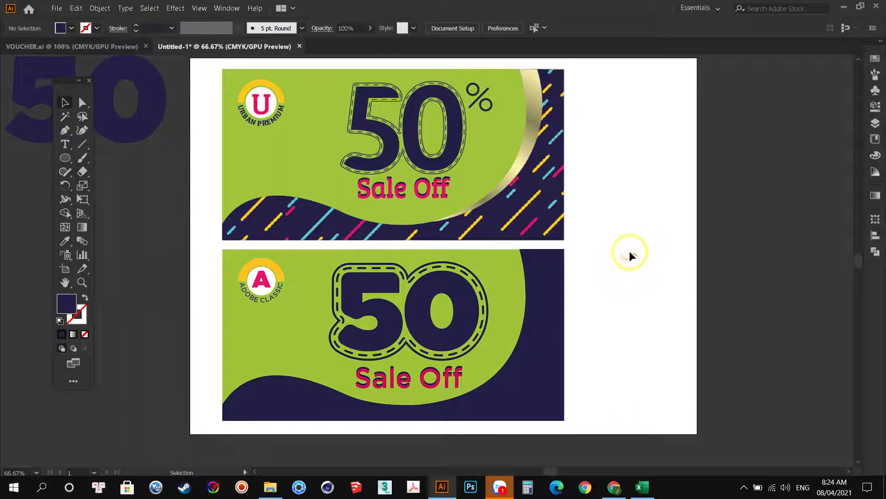
left_click(623, 493)
Search Pixabay for 'abstract background' and browse the first page of results.
left_click(115, 29)
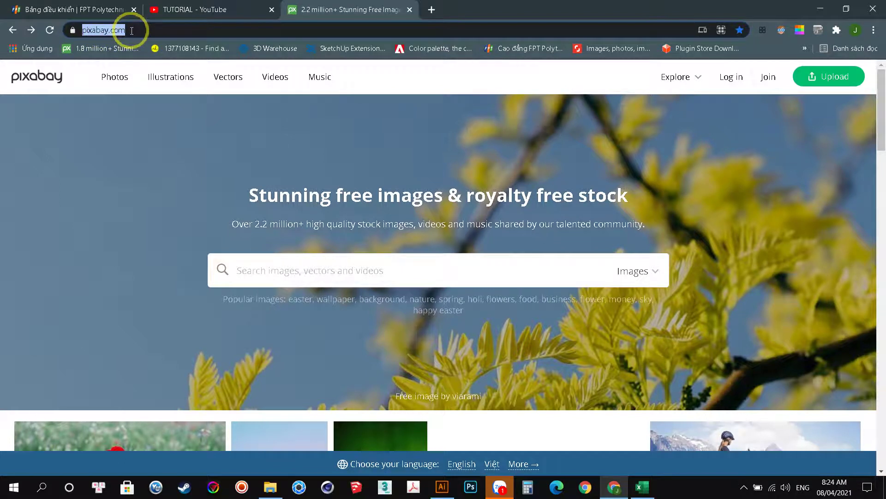
left_click(342, 271)
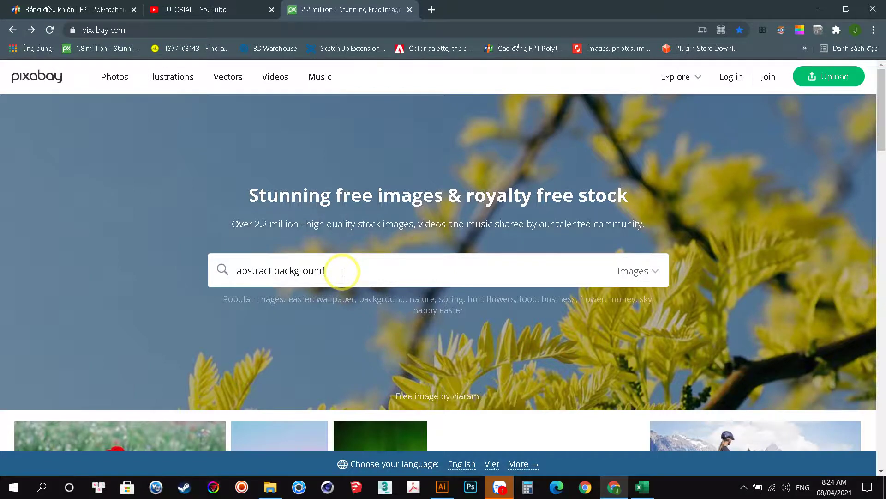
key("Return")
scroll(344, 247, "down", 3)
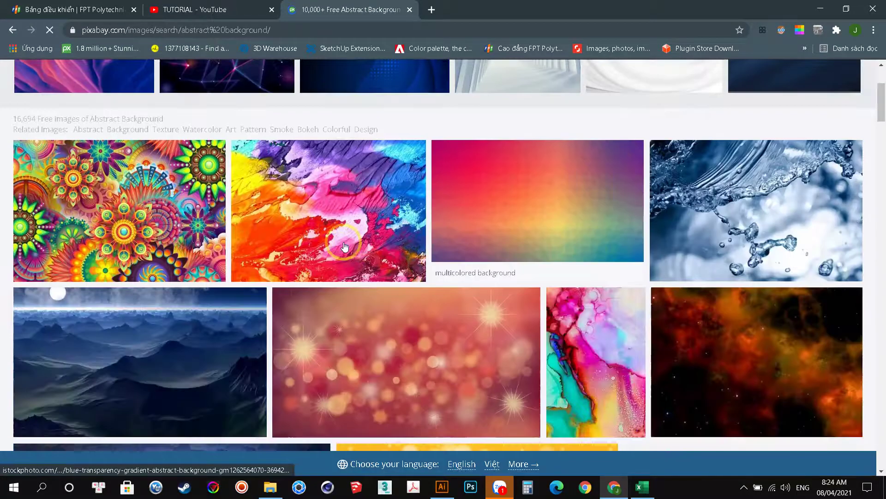
scroll(410, 198, "down", 4)
scroll(408, 191, "down", 6)
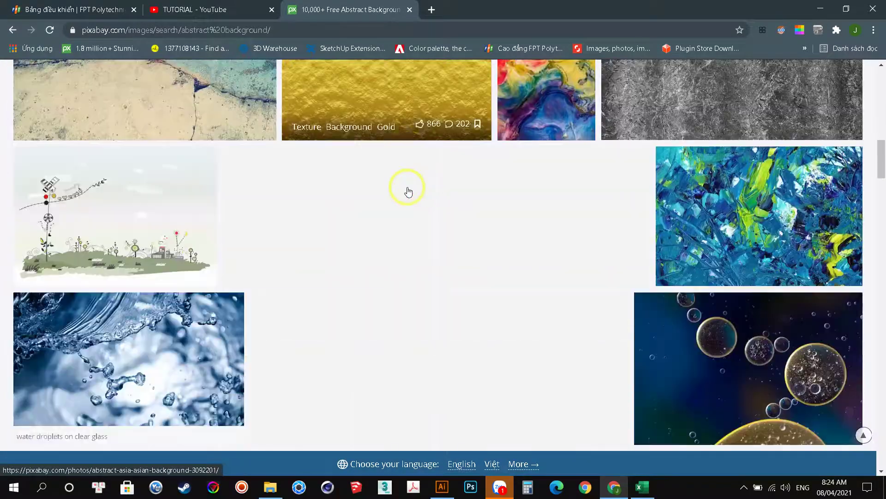
scroll(408, 192, "down", 5)
scroll(409, 192, "down", 2)
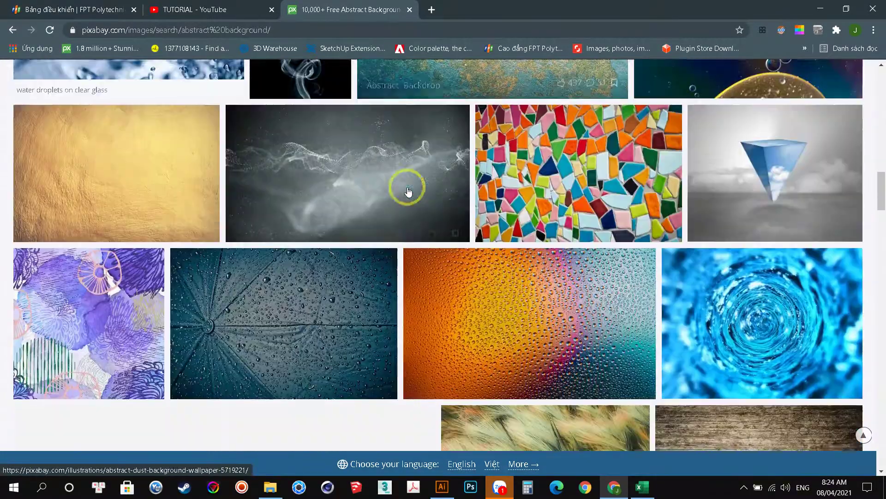
scroll(408, 191, "down", 5)
scroll(408, 191, "down", 4)
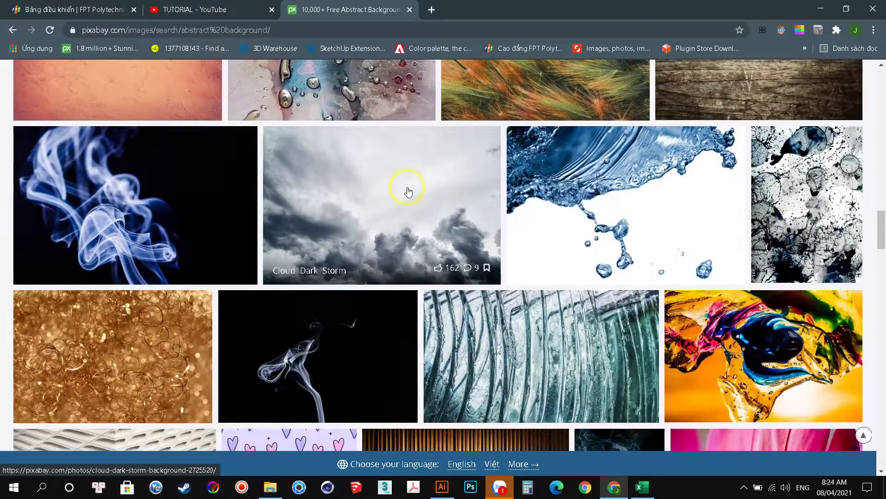
scroll(408, 191, "down", 4)
scroll(409, 191, "down", 1)
scroll(408, 191, "down", 4)
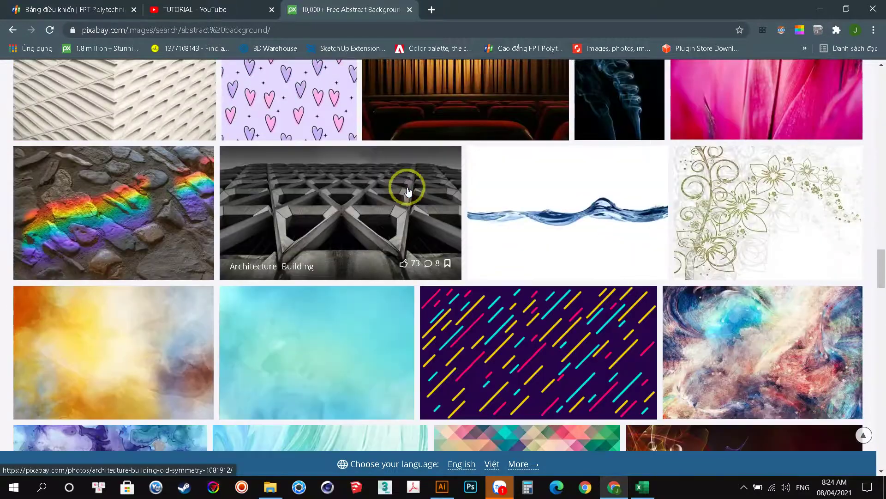
scroll(457, 196, "down", 3)
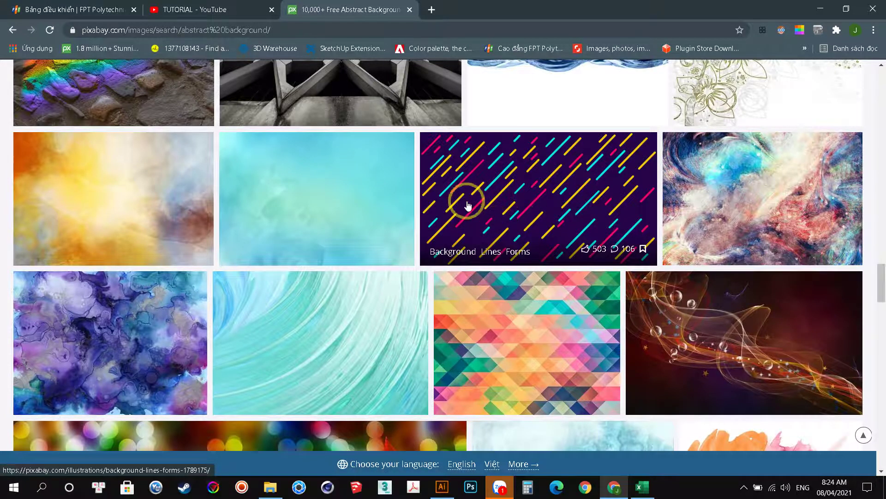
scroll(467, 205, "down", 5)
scroll(303, 159, "down", 1)
scroll(309, 165, "down", 3)
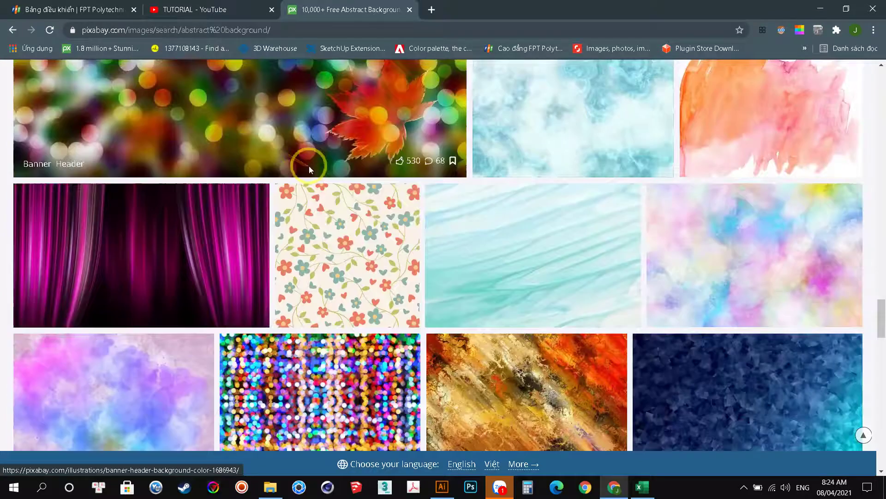
scroll(309, 165, "down", 3)
scroll(309, 165, "down", 4)
scroll(309, 166, "down", 4)
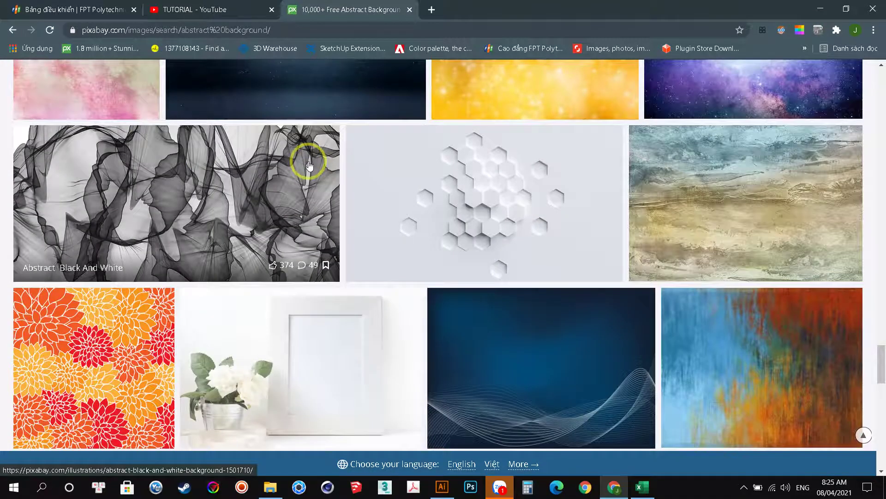
scroll(309, 165, "down", 4)
scroll(309, 165, "down", 2)
scroll(308, 164, "down", 3)
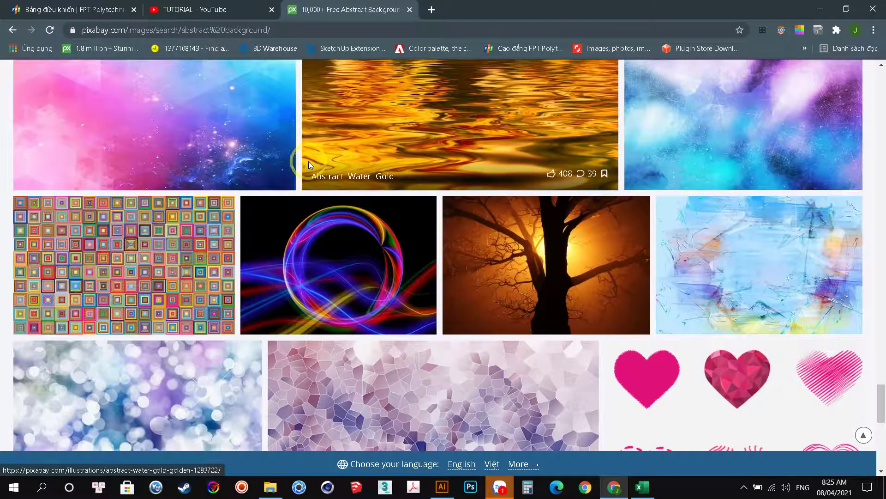
scroll(308, 162, "down", 3)
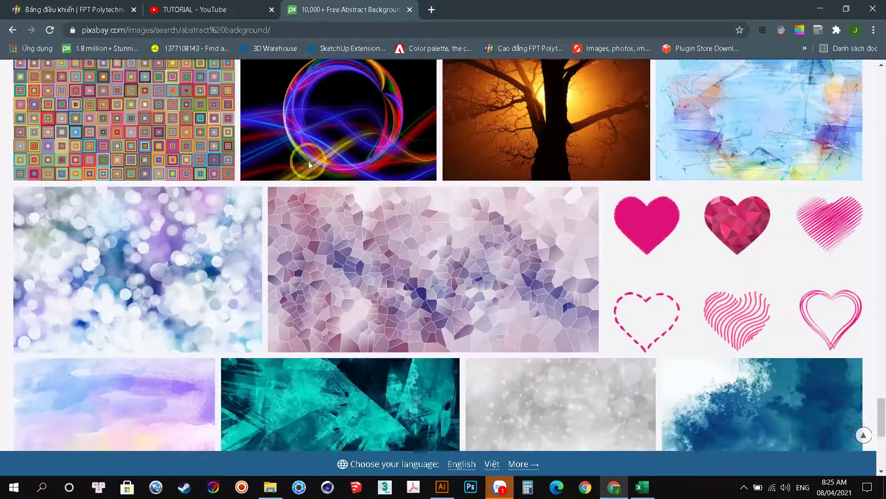
scroll(308, 162, "down", 1)
scroll(309, 162, "down", 4)
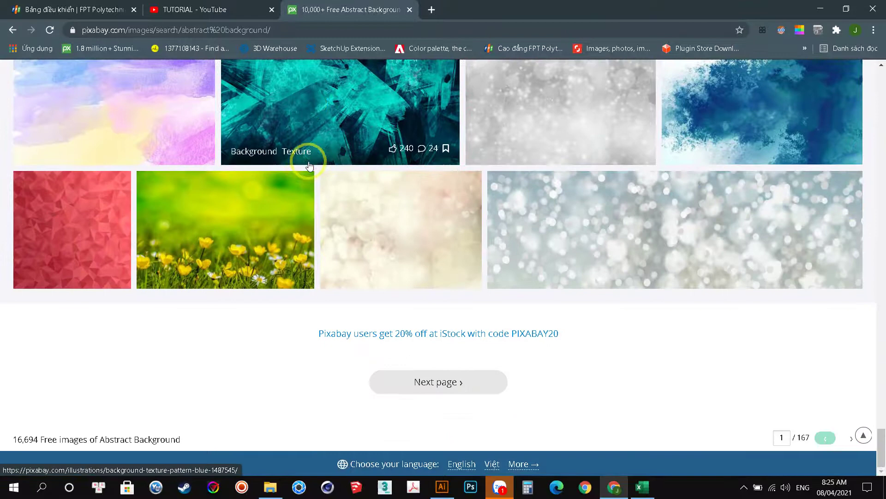
On the second results page, open the Background Wallpaper image in a new tab.
left_click(464, 384)
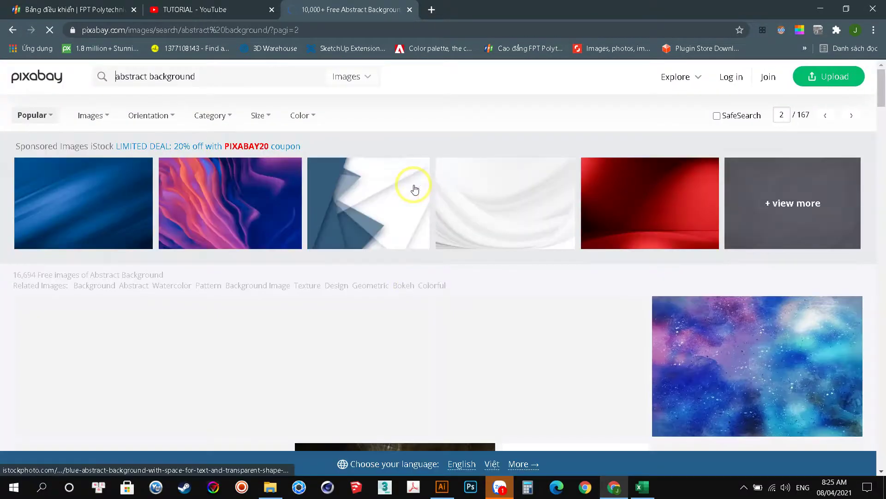
scroll(411, 188, "down", 3)
scroll(69, 188, "up", 3)
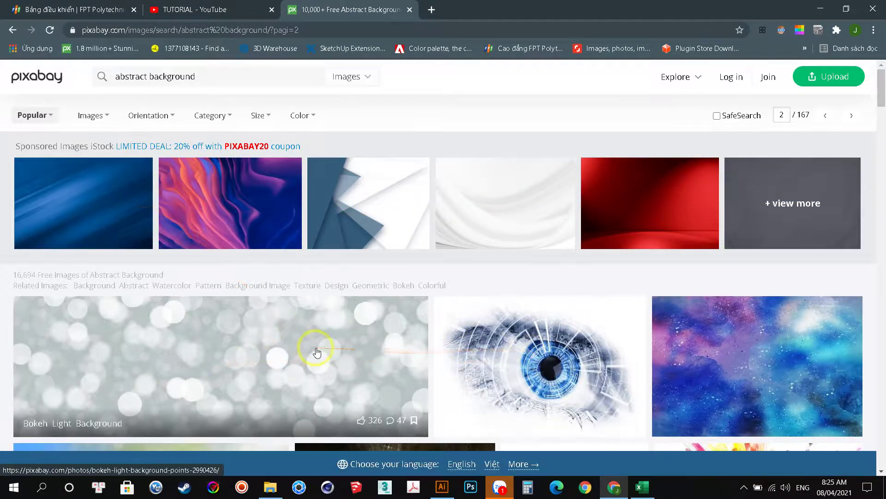
scroll(254, 271, "down", 2)
scroll(294, 206, "down", 3)
scroll(294, 205, "down", 5)
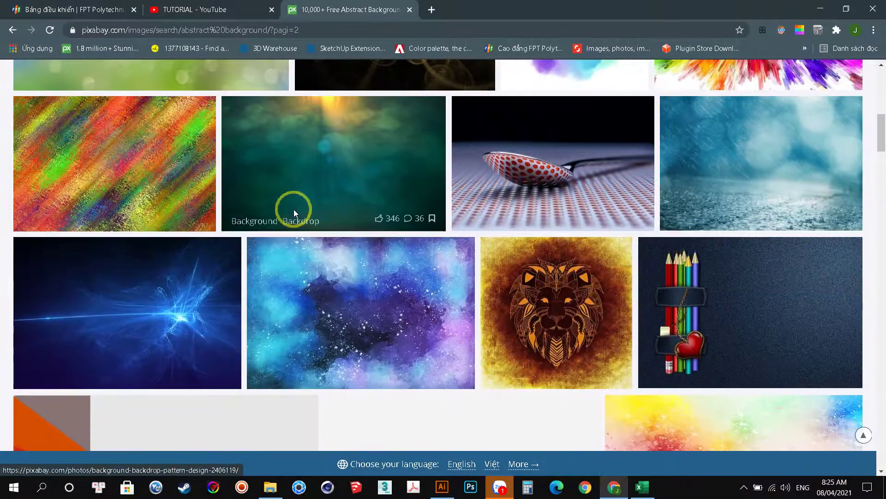
scroll(350, 201, "down", 4)
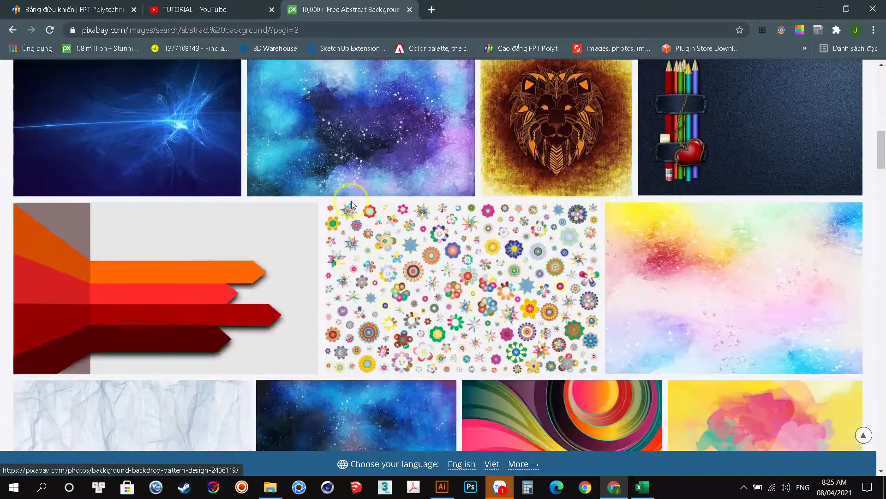
scroll(351, 201, "down", 5)
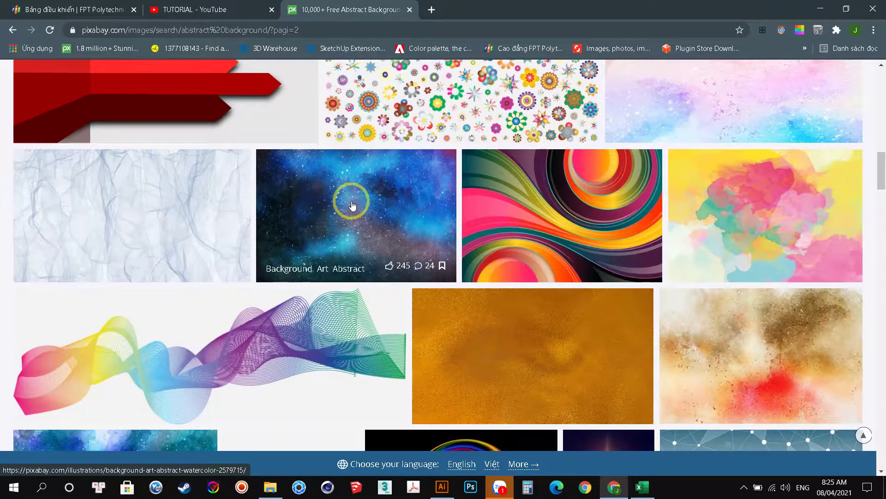
scroll(352, 205, "down", 5)
scroll(352, 205, "down", 4)
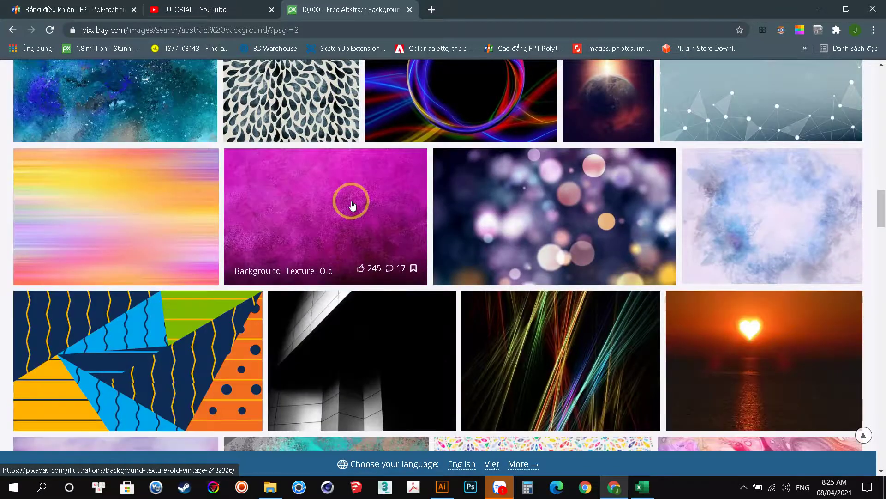
scroll(352, 205, "down", 3)
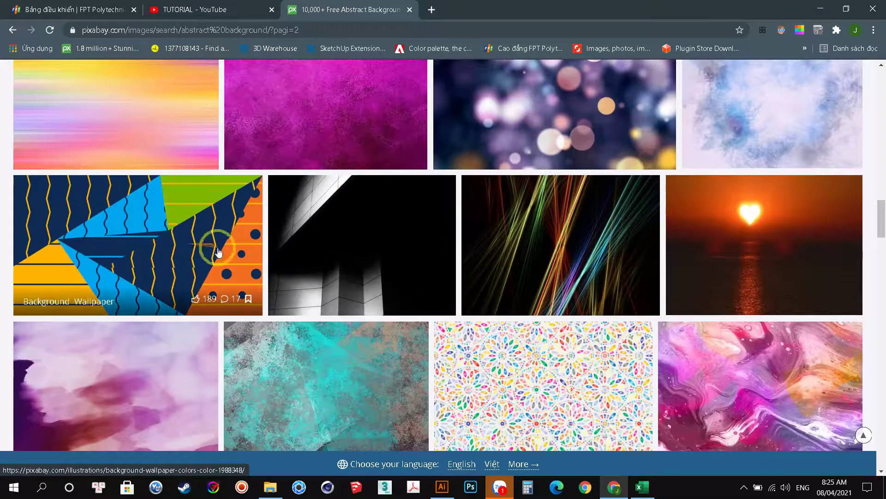
right_click(133, 261)
left_click(149, 265)
left_click(441, 9)
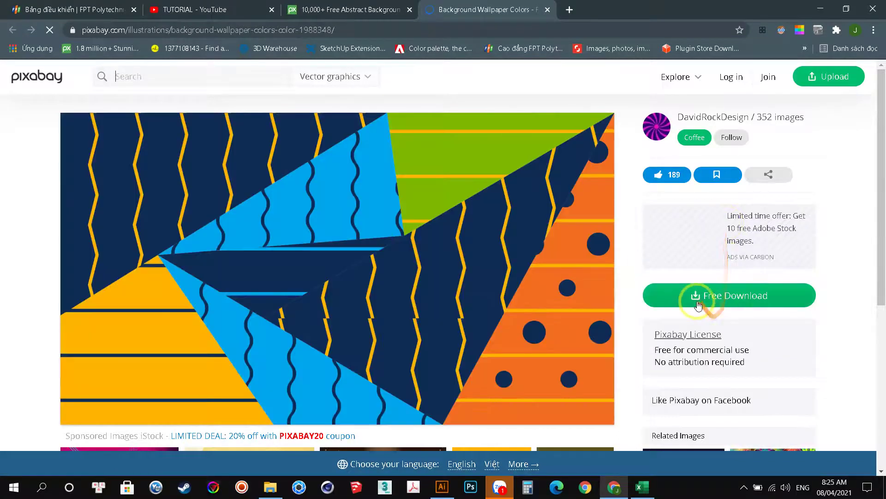
Download the wallpaper as a 1280×720 PNG into the TEXTURE folder.
left_click(697, 301)
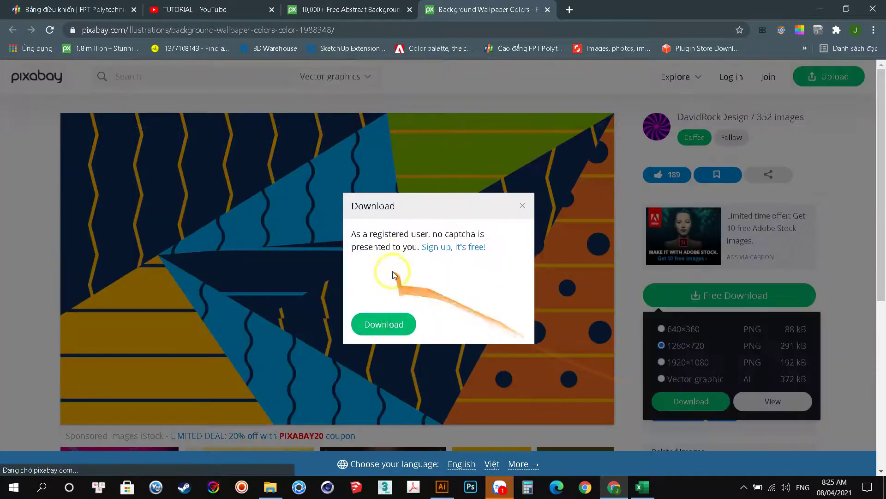
left_click(369, 279)
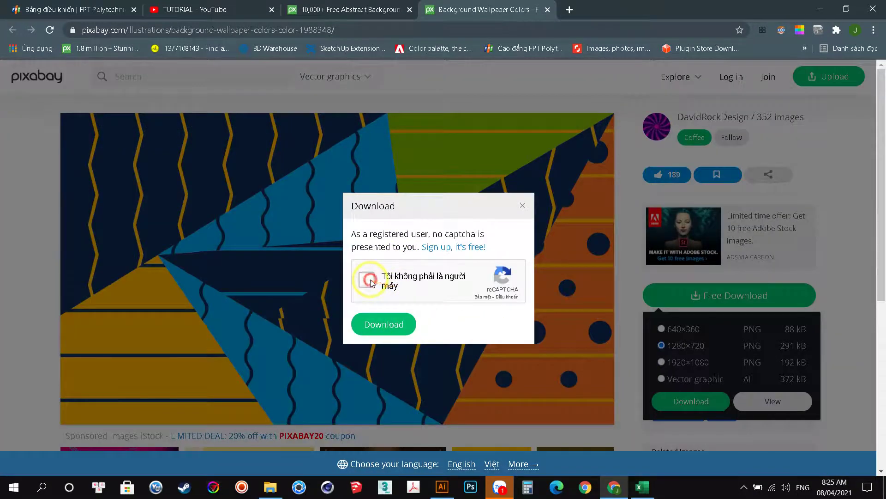
left_click(373, 287)
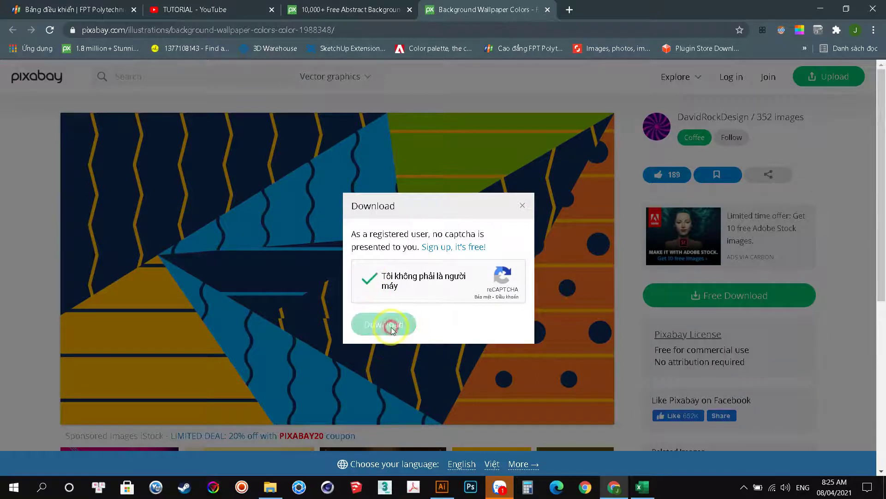
left_click(391, 327)
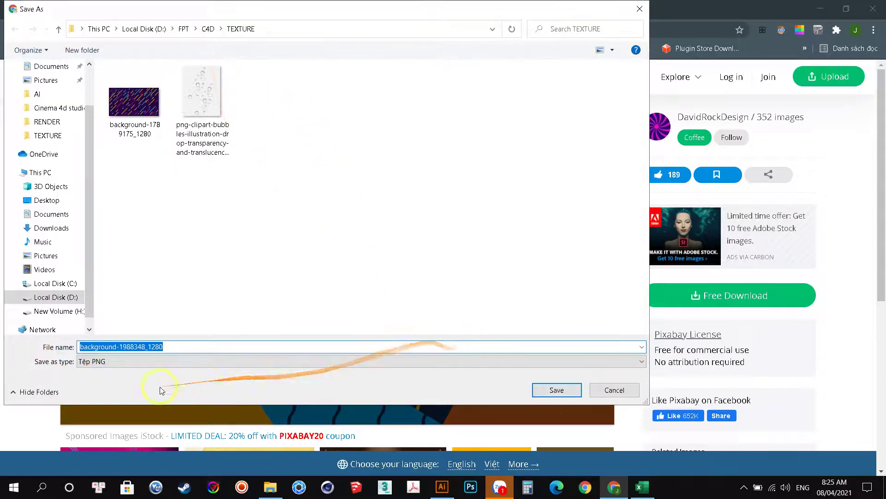
left_click(557, 392)
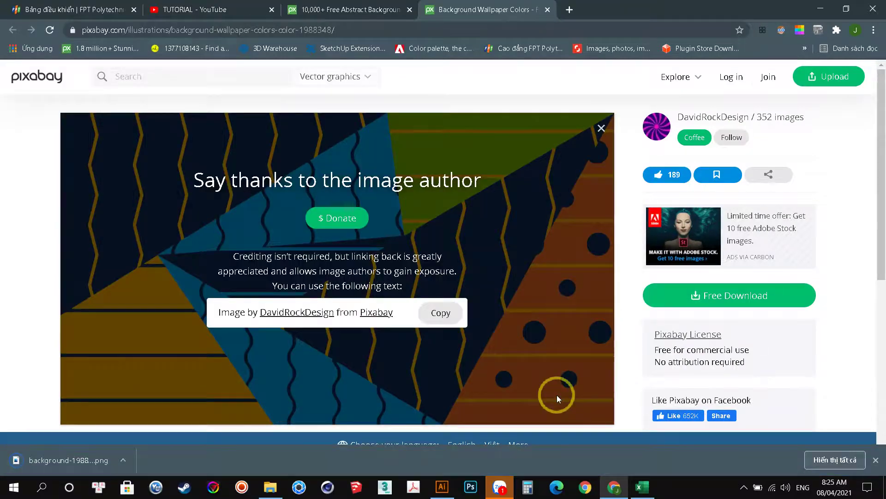
Dismiss the download notice, close the image tab and return to Illustrator.
left_click(876, 459)
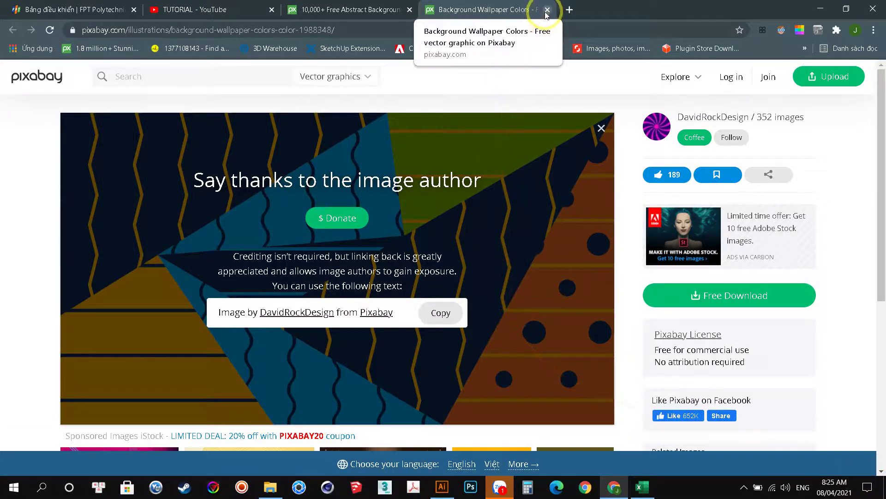
left_click(547, 9)
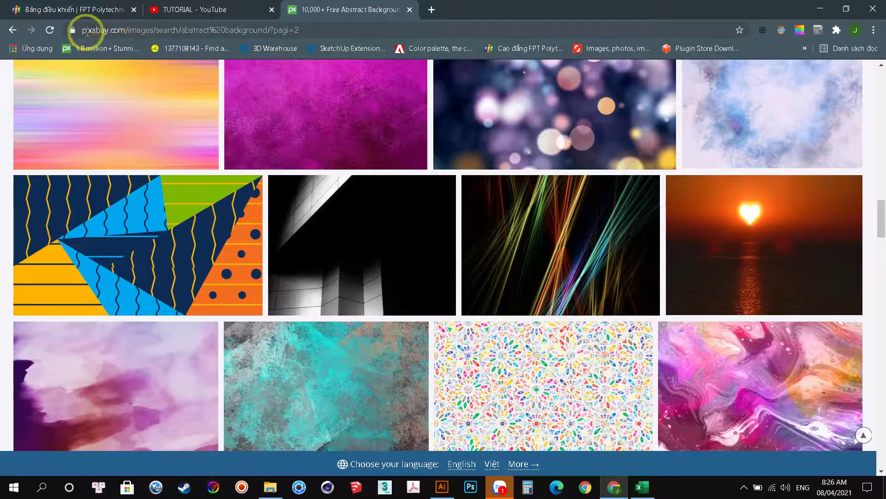
left_click(441, 486)
Place background-1988348_1280 from the D:\FPT\C4D\TEXTURE folder via File > Place.
left_click(57, 8)
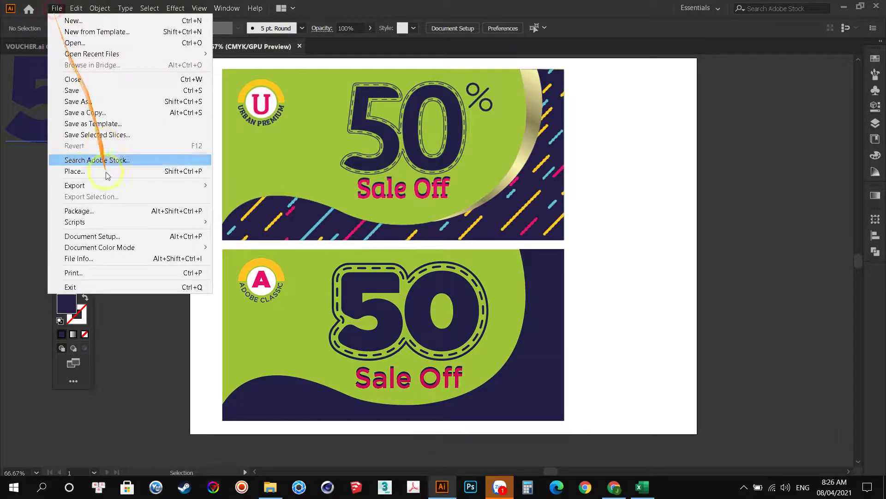
left_click(94, 170)
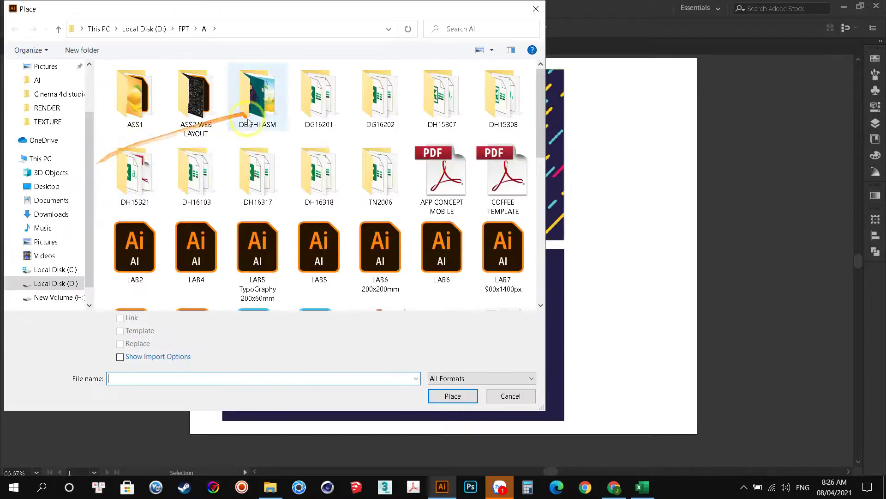
left_click(184, 29)
double_click(139, 119)
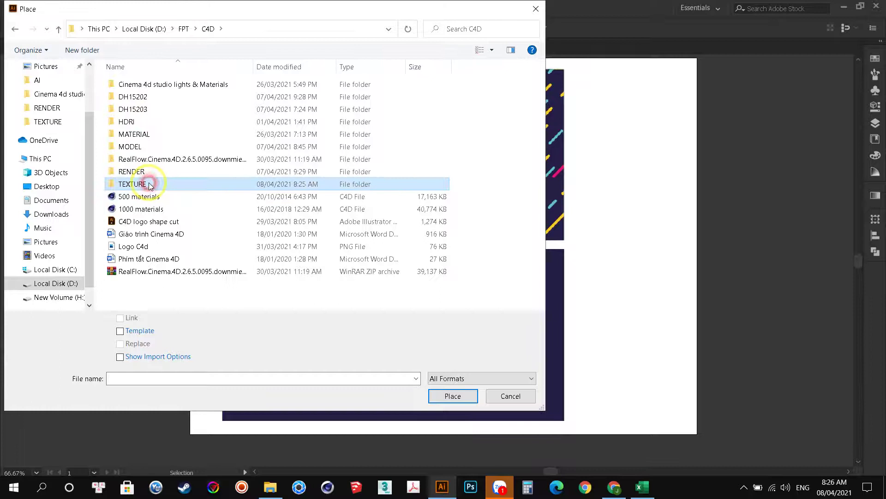
double_click(140, 184)
left_click(157, 196)
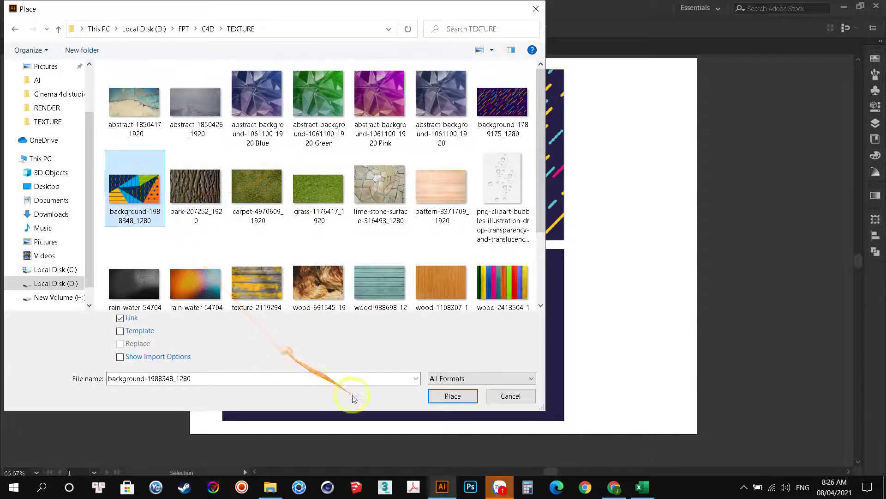
left_click(453, 396)
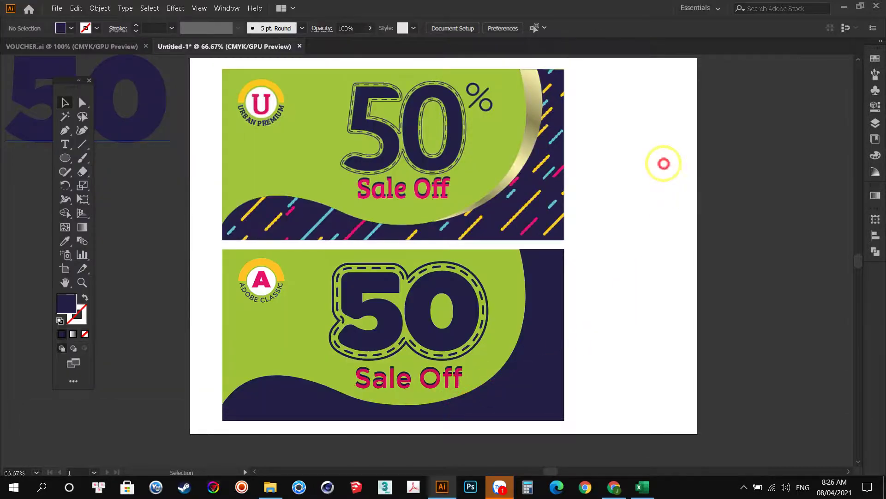
Drop the placed wallpaper, move it near the vouchers and send it to back.
left_click(665, 164)
left_click_drag(732, 304, 377, 217)
key("ctrl+minus")
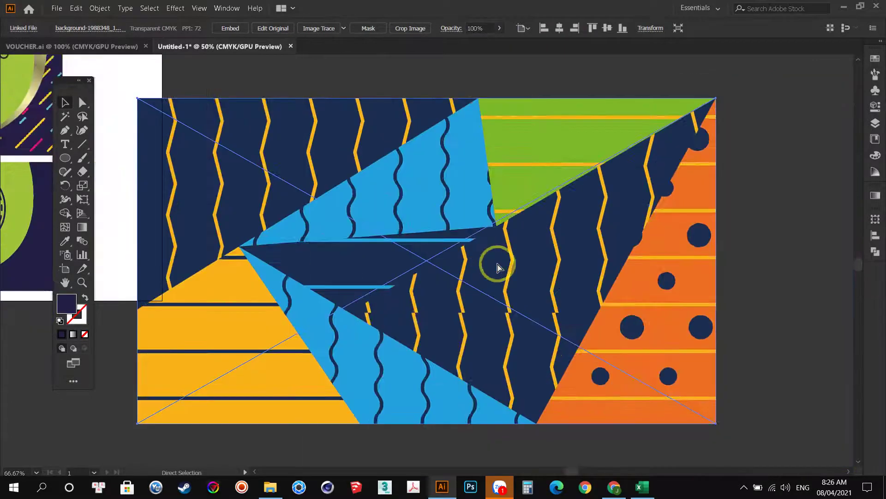
key("ctrl+minus")
key("ctrl+minus")
left_click_drag(495, 296, 617, 299)
mouse_move(511, 257)
left_mouse_down()
mouse_move(481, 234)
mouse_move(554, 317)
mouse_move(573, 273)
mouse_move(469, 262)
mouse_move(541, 251)
mouse_move(515, 352)
mouse_move(569, 248)
mouse_move(293, 327)
mouse_move(413, 333)
mouse_move(637, 368)
mouse_move(701, 307)
mouse_move(518, 267)
mouse_move(492, 272)
mouse_move(490, 256)
left_mouse_up()
key("ctrl+plus")
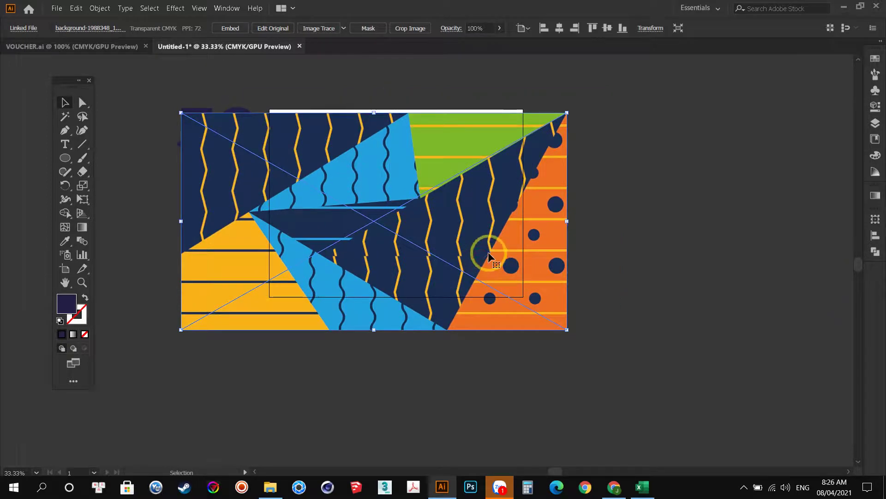
key("ctrl+shift+bracketleft")
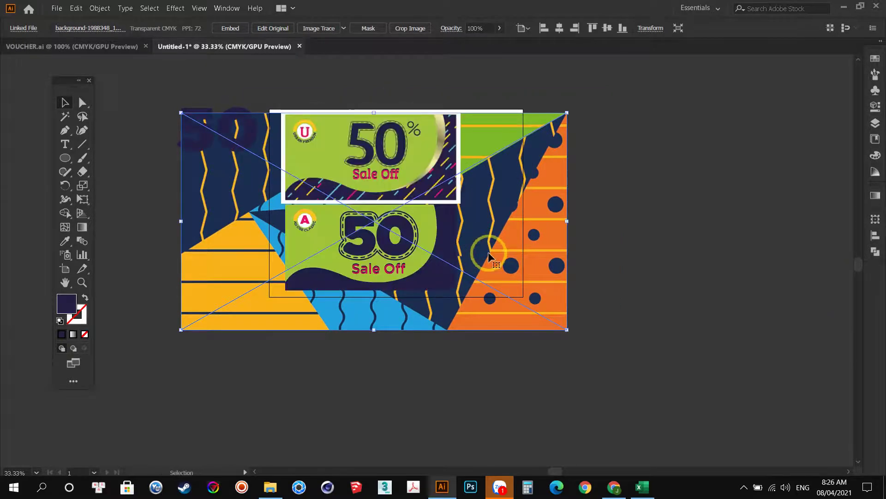
Move and scale the wallpaper to about 205 × 115 mm behind the lower voucher.
key("ctrl+equal")
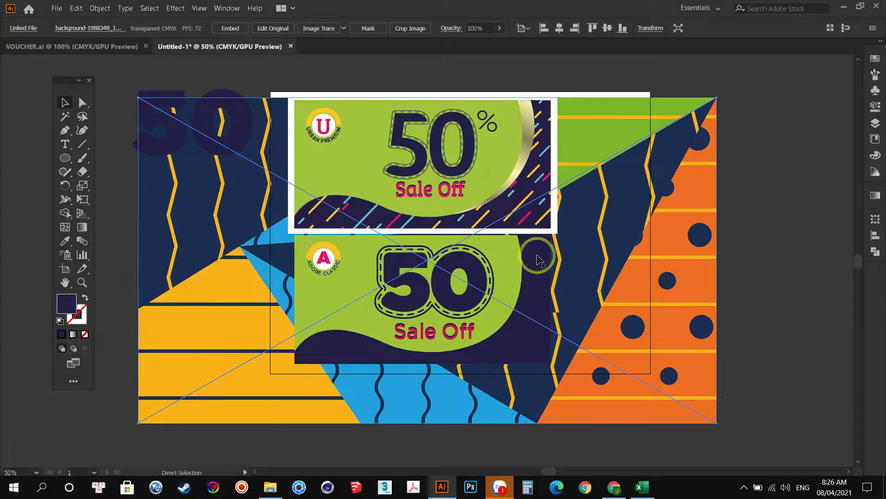
left_click_drag(682, 300, 687, 271)
scroll(663, 282, "down", 1)
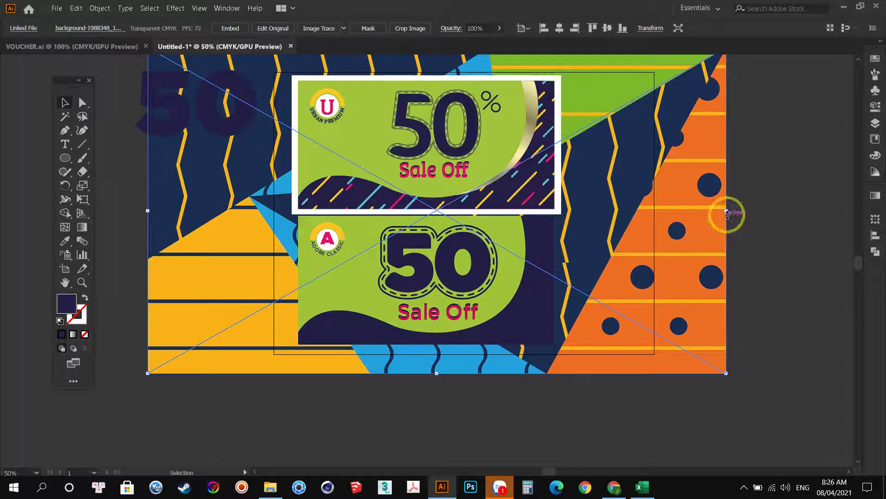
left_click_drag(726, 211, 606, 223)
left_click_drag(582, 256, 581, 353)
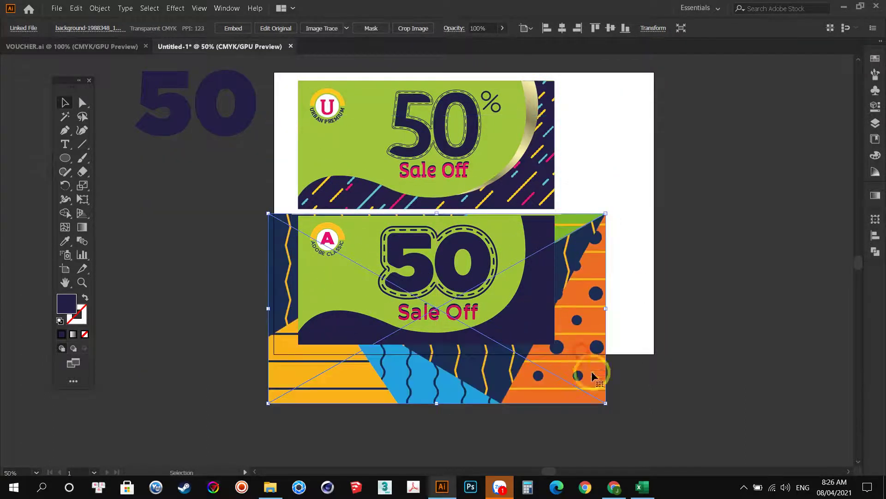
mouse_move(605, 403)
left_mouse_down()
mouse_move(578, 377)
mouse_move(556, 375)
left_mouse_up()
left_click_drag(268, 375, 277, 361)
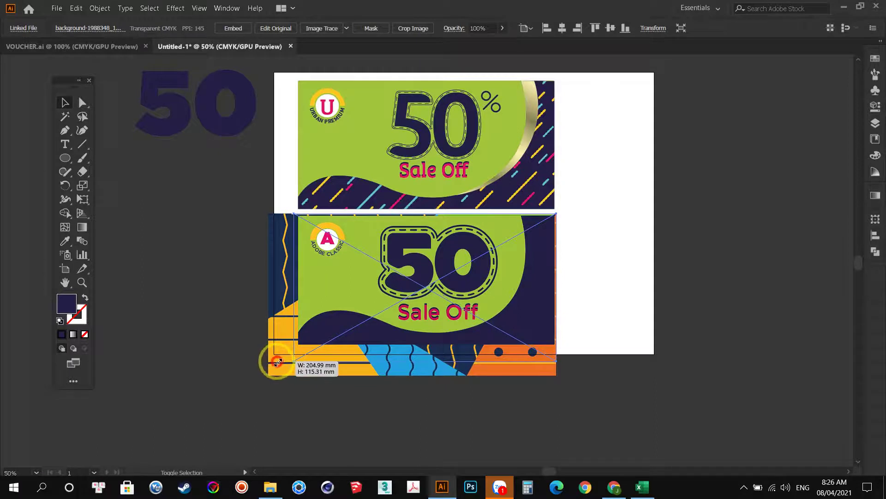
left_click_drag(280, 362, 280, 362)
left_click(611, 305)
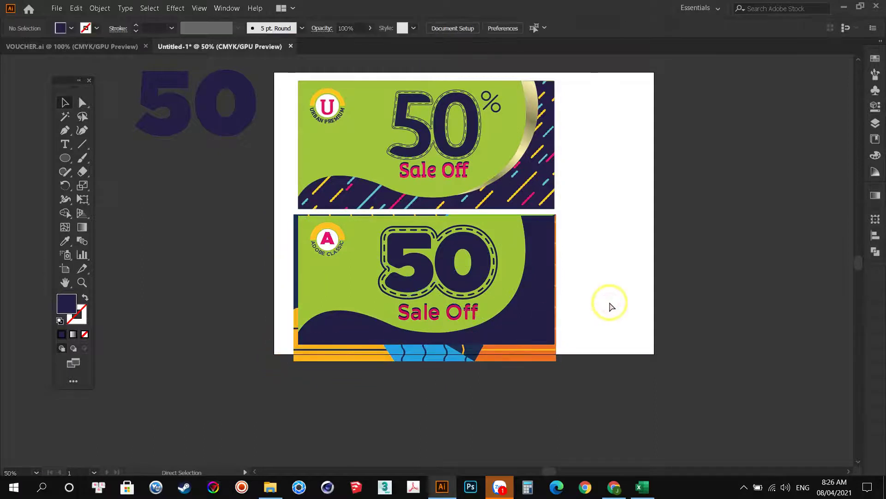
Select the wallpaper and the lower card's shape and make a clipping mask.
key("ctrl+plus")
mouse_move(678, 293)
left_mouse_down()
mouse_move(491, 314)
mouse_move(525, 266)
left_mouse_up()
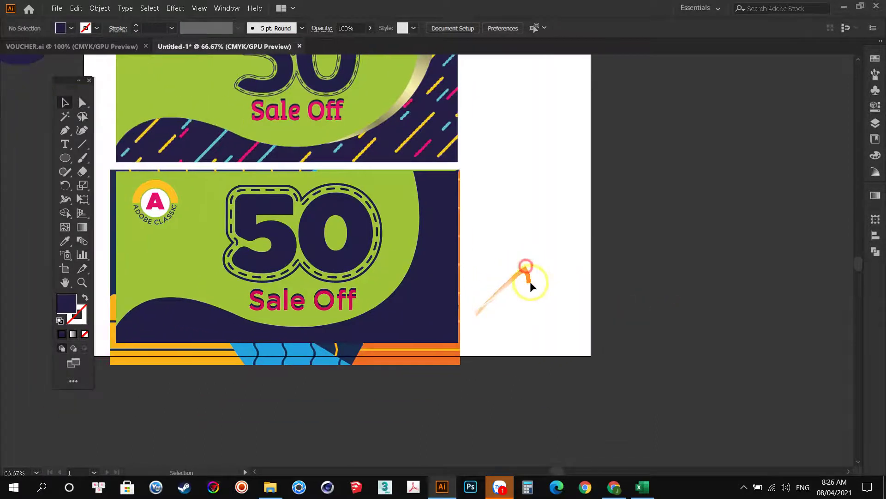
left_click(409, 359)
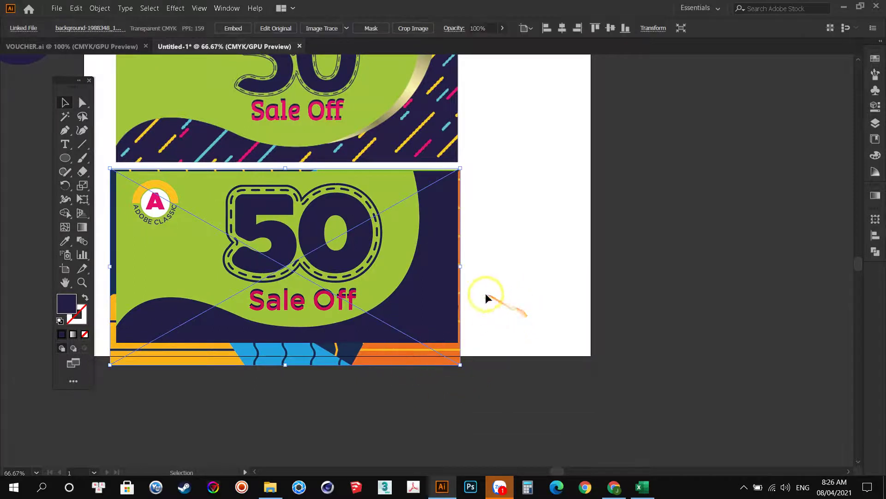
left_click(494, 324)
left_click(425, 352)
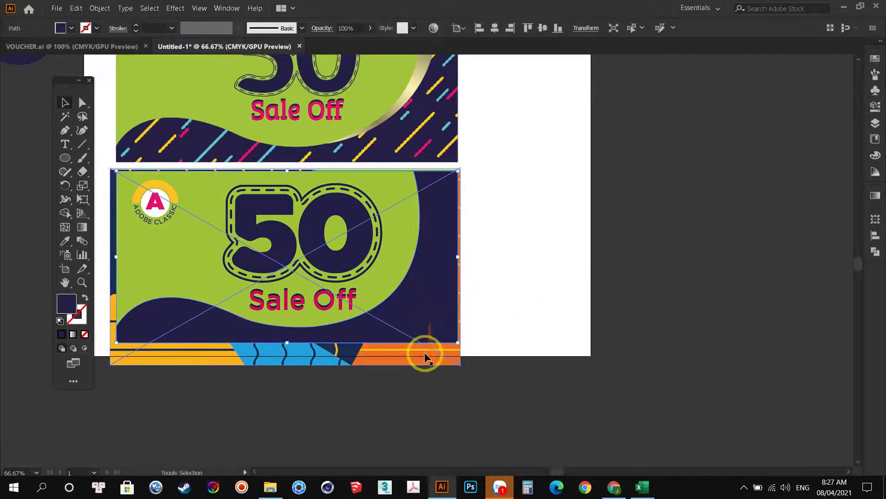
right_click(425, 353)
left_click(493, 276)
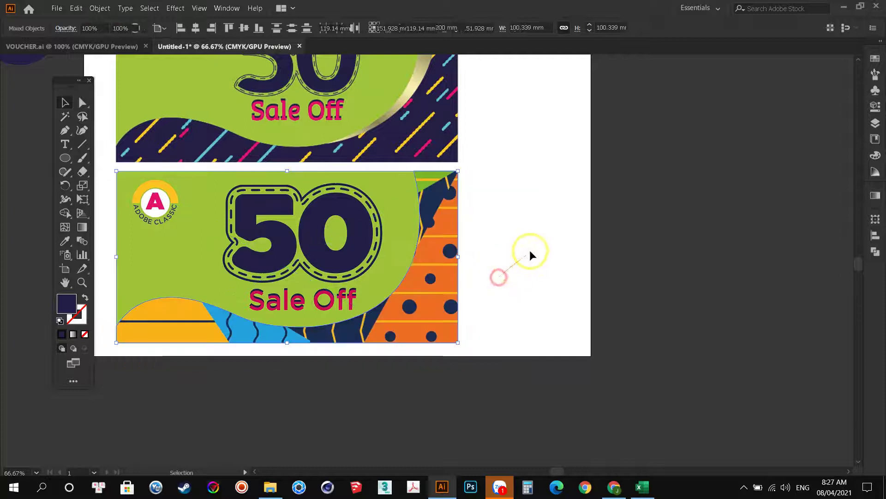
Pan to review the clipped voucher and empty space, then pick the Rectangle Tool.
mouse_move(550, 220)
left_mouse_down()
mouse_move(506, 309)
mouse_move(531, 283)
mouse_move(483, 329)
mouse_move(362, 212)
mouse_move(570, 218)
mouse_move(350, 277)
mouse_move(328, 260)
left_mouse_up()
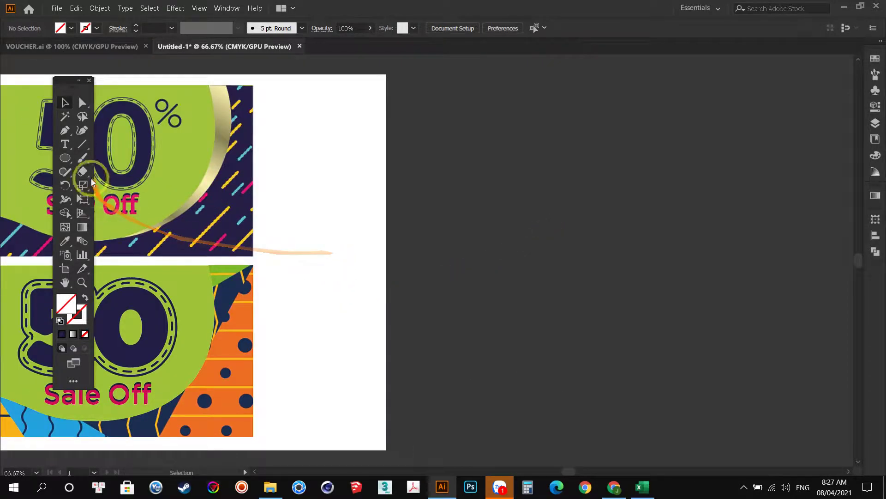
left_click_drag(286, 307, 477, 233)
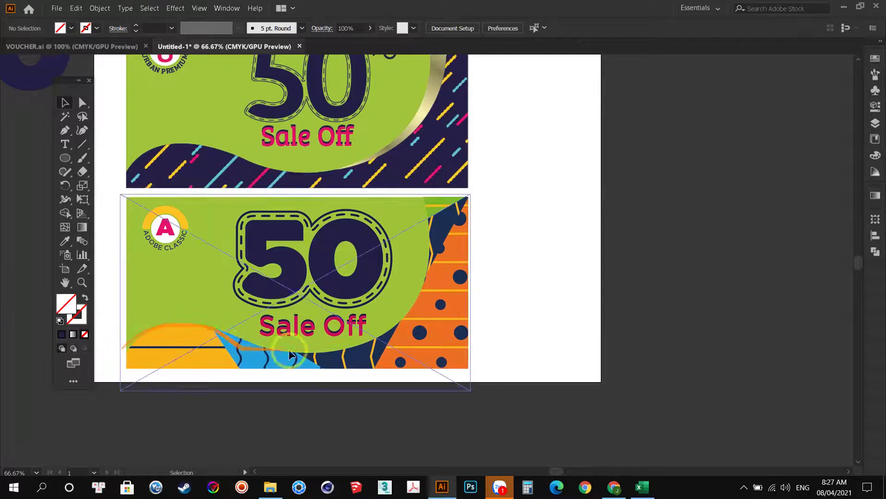
left_click_drag(593, 203, 263, 289)
left_click(65, 157)
left_click(131, 160)
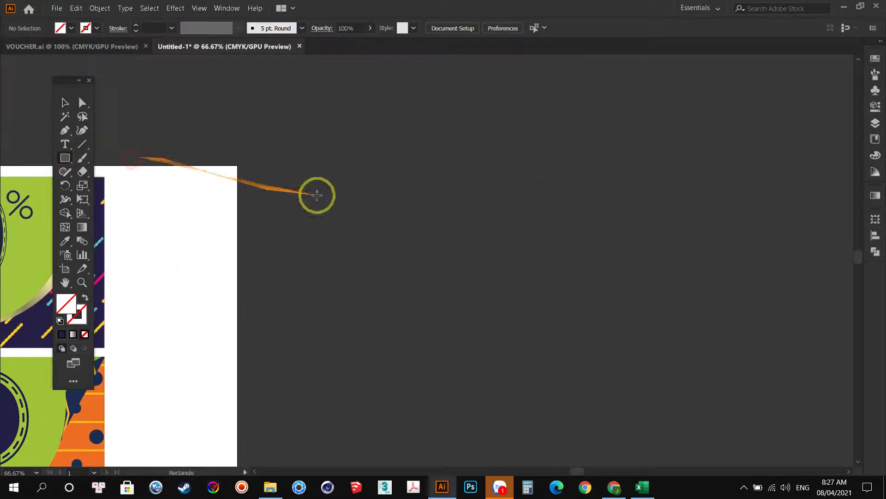
Draw a wide navy rectangle beside the artboard and shift it up and left.
left_click_drag(312, 135, 728, 249)
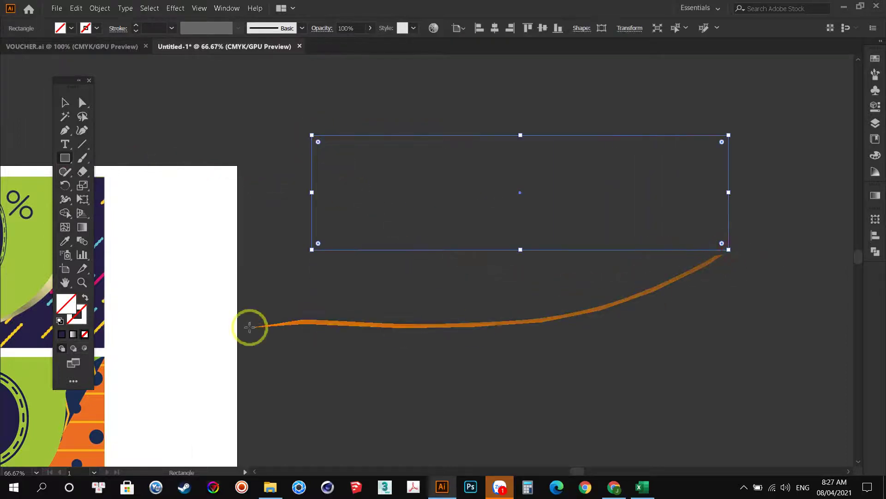
left_click(62, 333)
left_click(65, 102)
left_click(273, 123)
left_click(844, 56)
left_click_drag(562, 208, 494, 184)
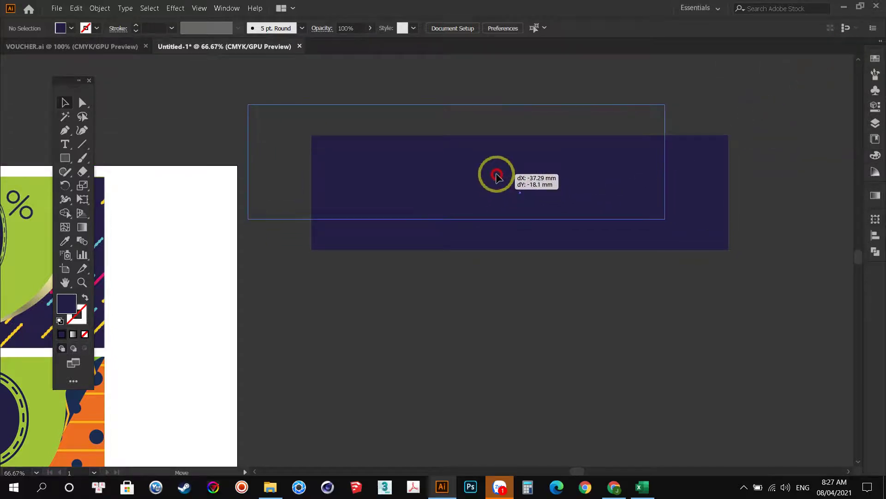
left_click_drag(494, 183, 491, 177)
Draw a green circle and move it onto the rectangle's lower right edge.
left_click(65, 158)
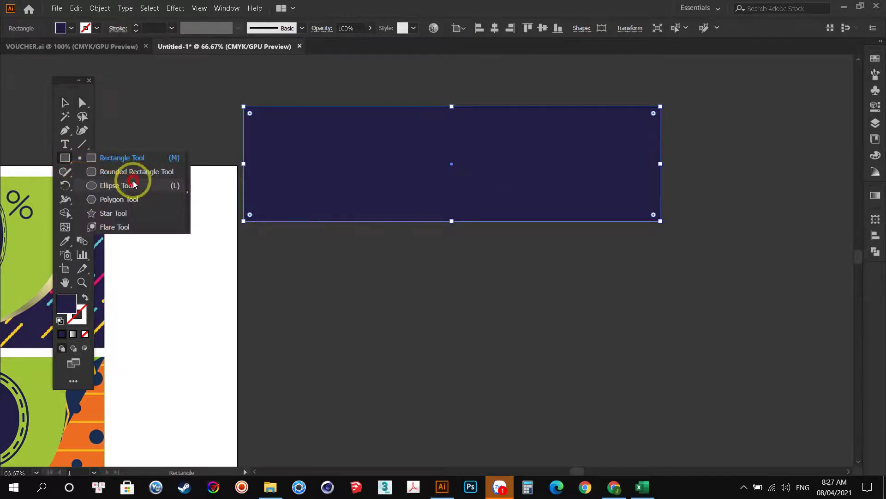
left_click(124, 185)
mouse_move(359, 261)
left_mouse_down()
mouse_move(446, 337)
mouse_move(508, 408)
left_mouse_up()
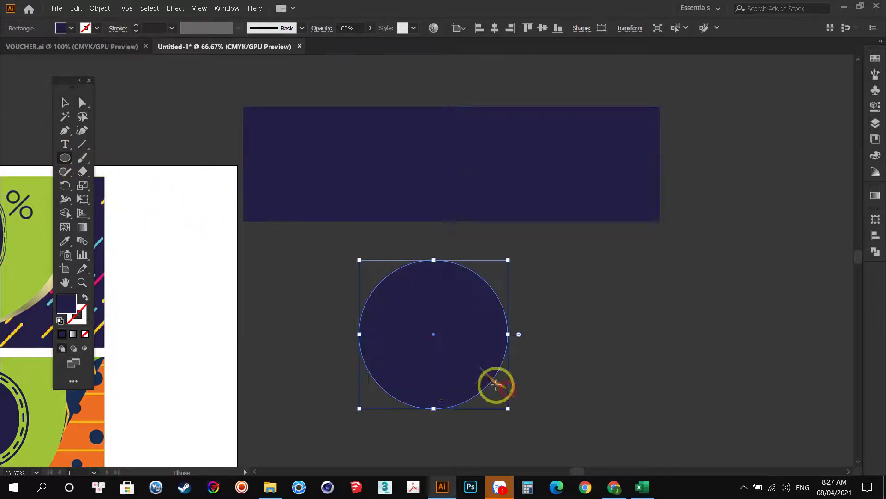
left_click(875, 157)
left_click(762, 147)
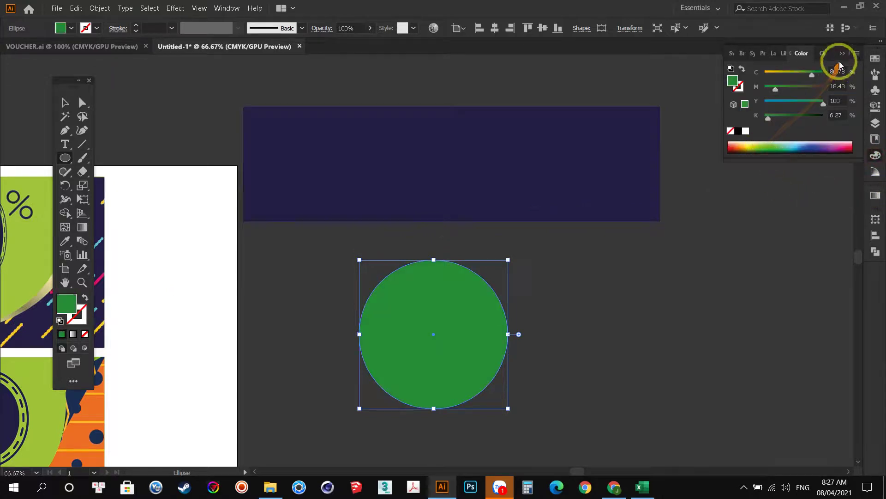
left_click(843, 53)
left_click(65, 102)
left_click(153, 109)
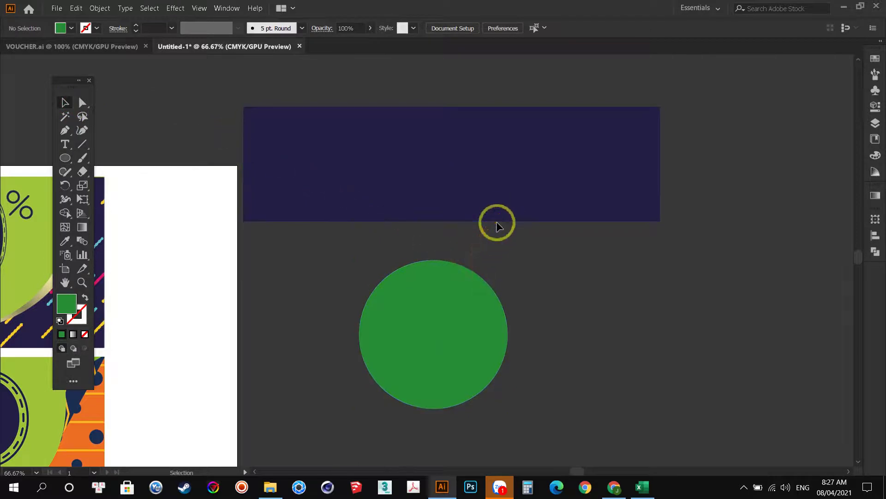
mouse_move(470, 333)
left_mouse_down()
mouse_move(610, 227)
mouse_move(603, 221)
left_mouse_up()
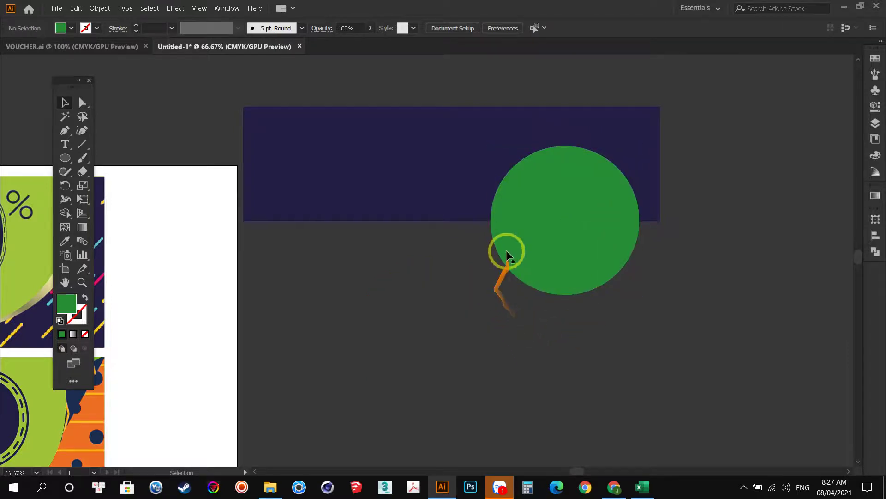
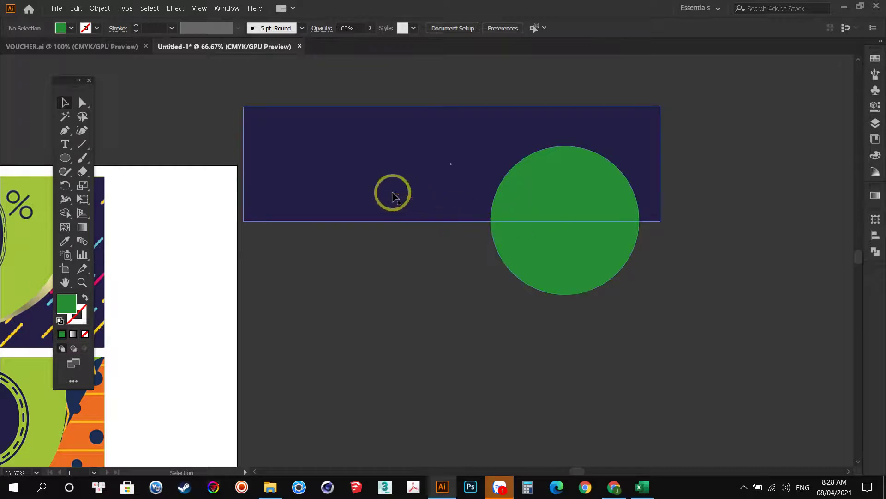
Stack the green circle behind the navy rectangle.
left_click(314, 190)
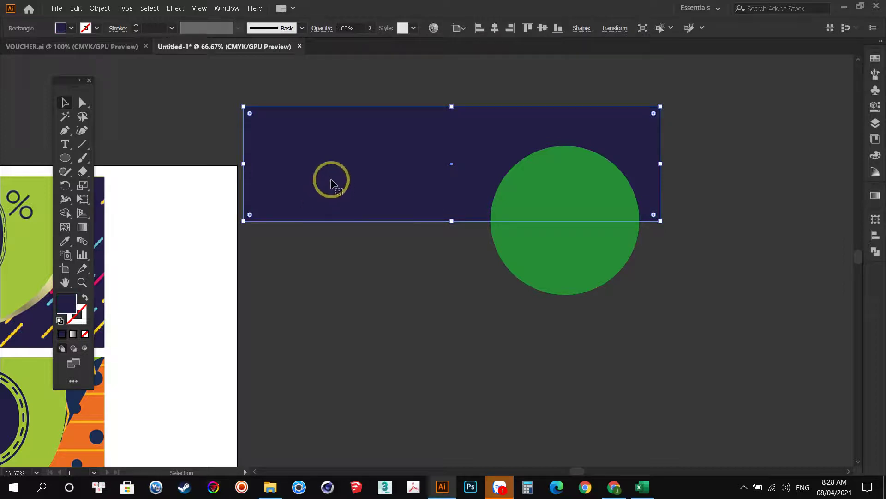
key("ctrl+shift+bracketright")
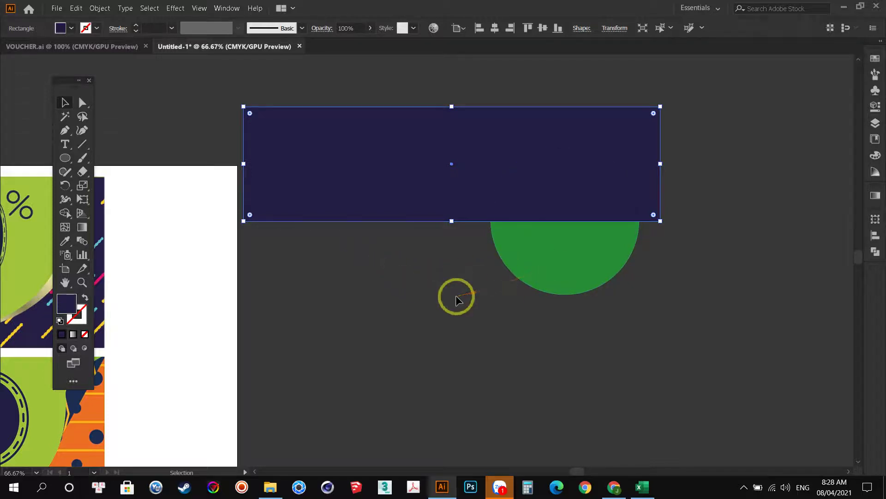
key("ctrl+shift+bracketleft")
left_click(518, 310)
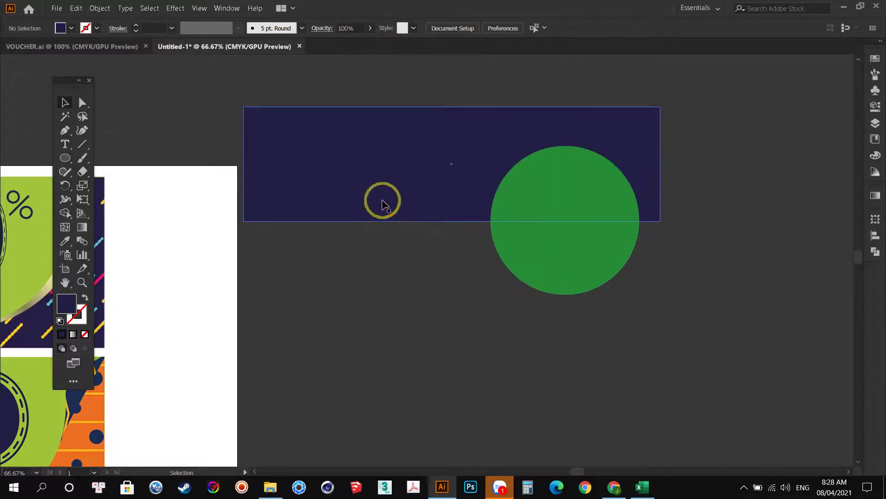
left_click(553, 257)
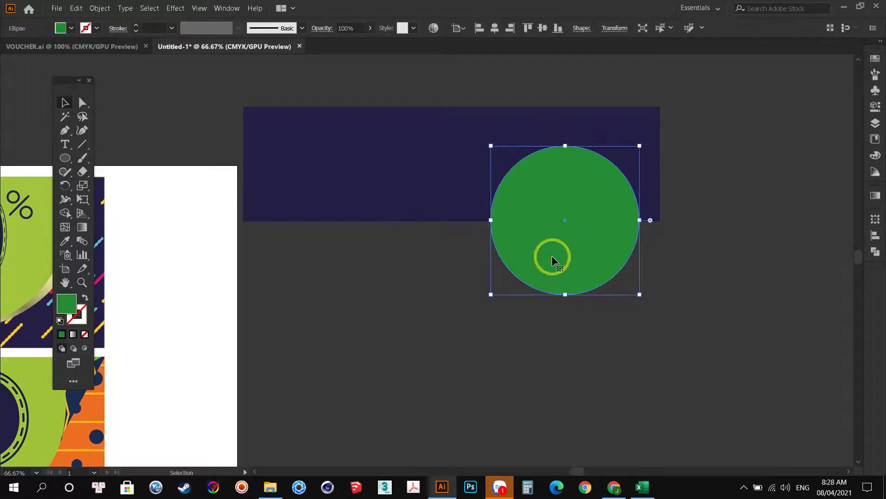
key("ctrl+shift+bracketleft")
key("v")
Select the circle and rectangle together and apply Make Clipping Mask.
left_click_drag(509, 273, 421, 208)
left_click_drag(469, 326, 572, 127)
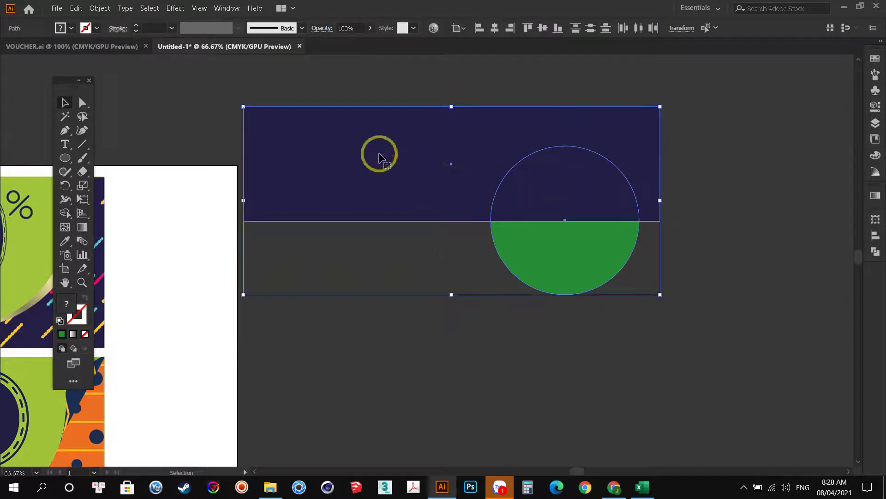
right_click(379, 158)
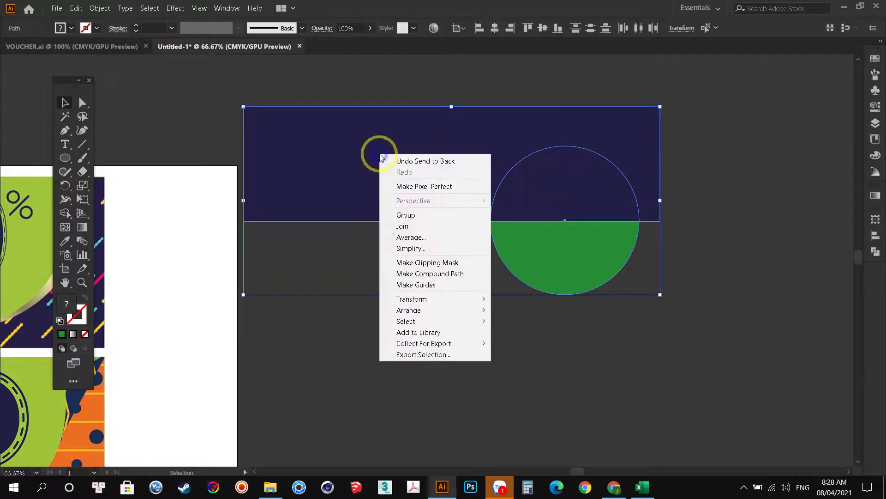
left_click(416, 262)
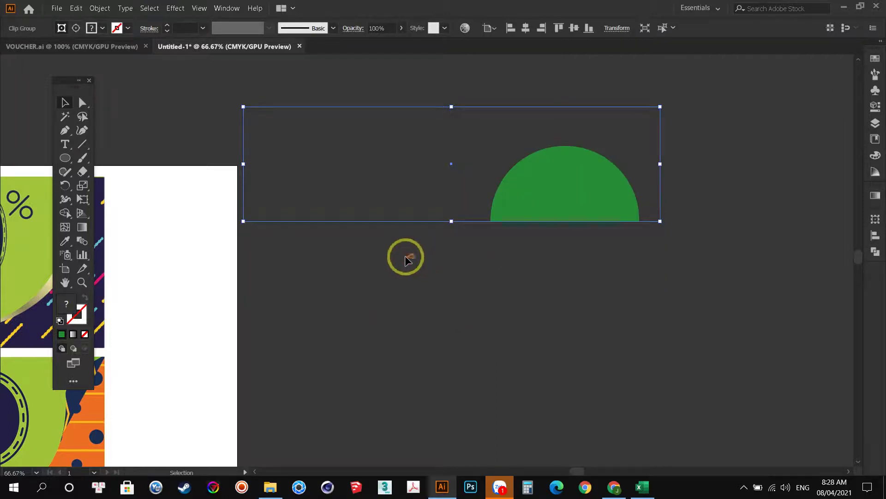
left_click(395, 250)
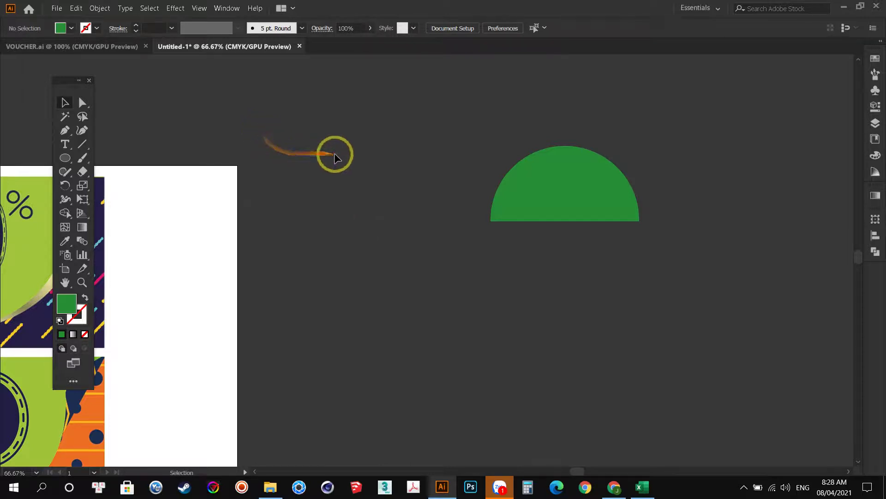
Undo the mask, reselect the navy rectangle and green circle, and clip again.
key("a")
key("ctrl+z")
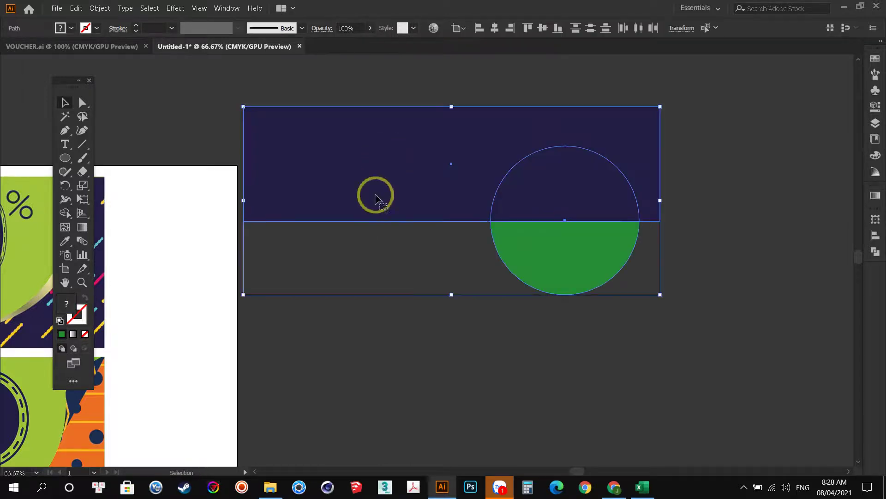
left_click(412, 307)
left_click(398, 175)
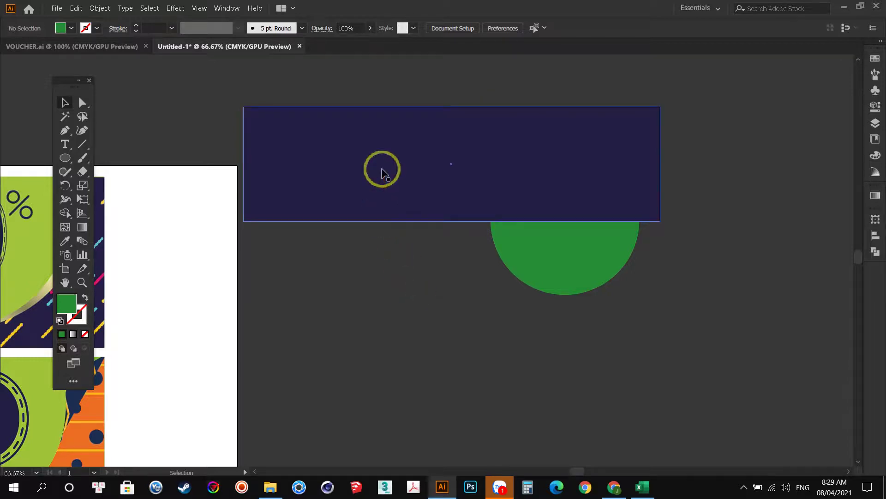
left_click(382, 172)
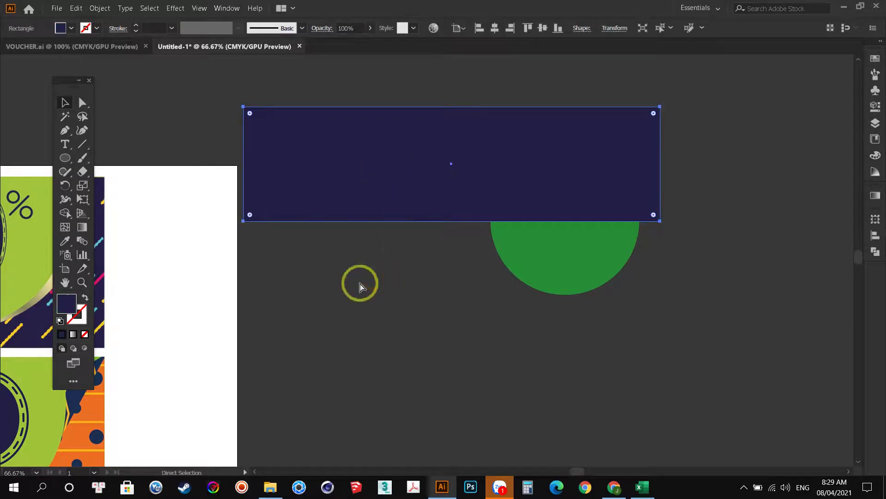
left_click(516, 261, "shift")
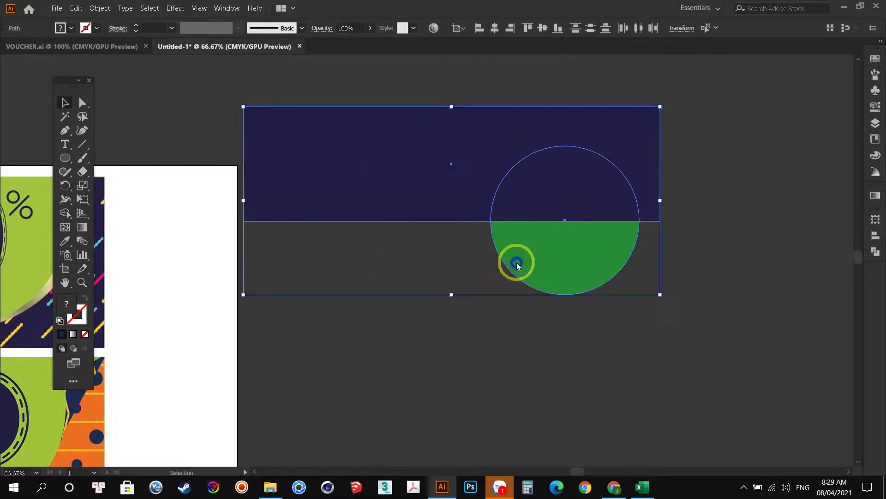
right_click(516, 261)
left_click(565, 371)
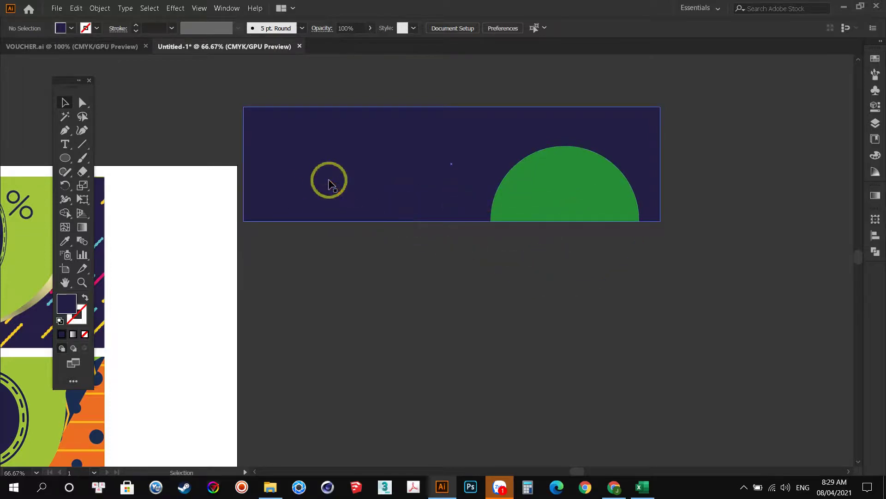
Select the finished clipped artwork, check its context menu, then deselect it.
right_click(399, 276)
left_click(350, 244)
left_click_drag(417, 304, 459, 188)
right_click(408, 185)
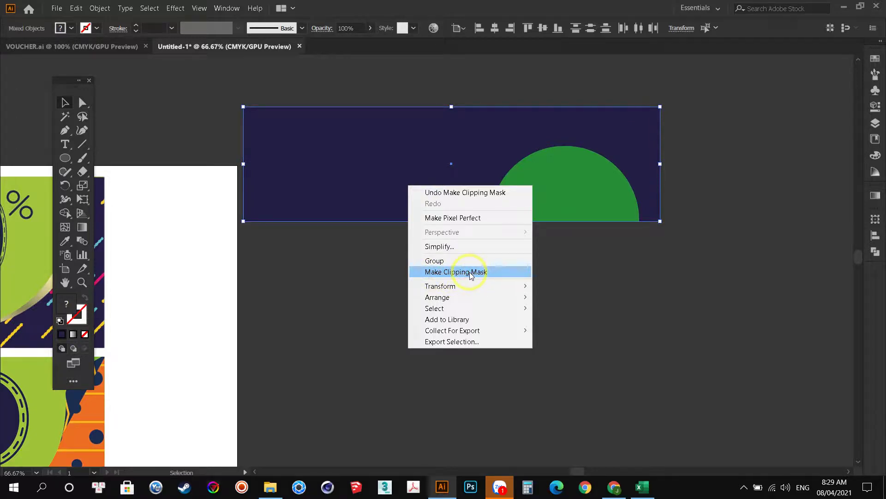
left_click(327, 267)
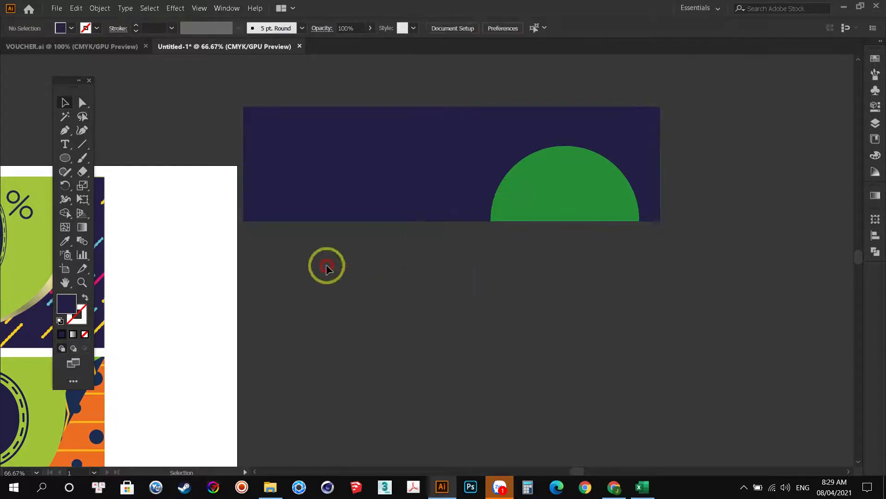
Inside the clip group, shrink the green circle and move it to the rectangle's left edge.
double_click(545, 197)
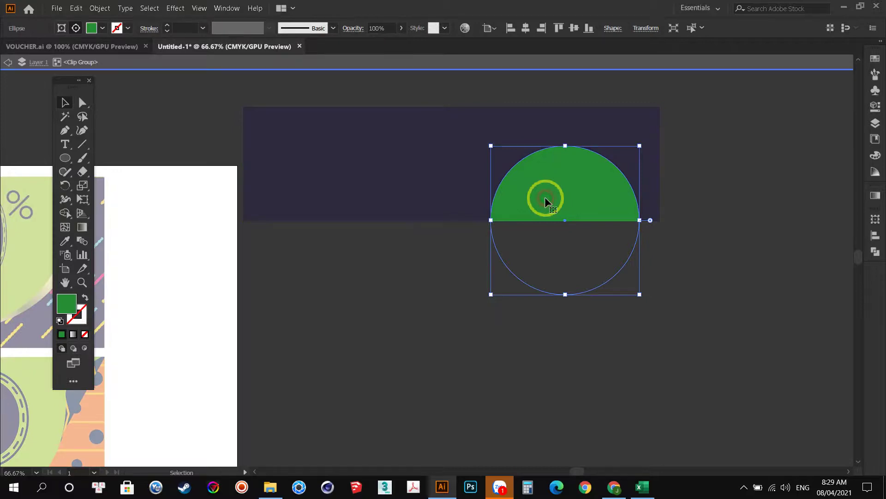
mouse_move(545, 197)
left_mouse_down()
mouse_move(471, 138)
mouse_move(600, 174)
left_mouse_up()
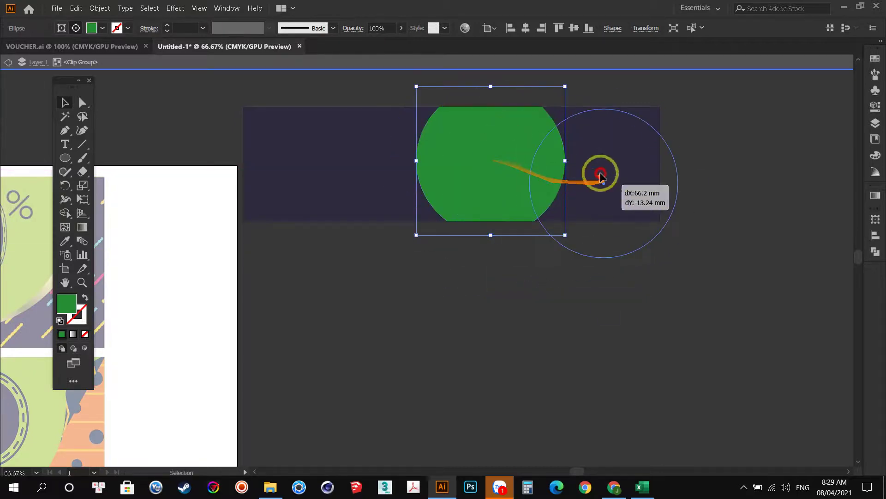
mouse_move(539, 204)
left_mouse_down()
mouse_move(504, 173)
mouse_move(577, 187)
mouse_move(311, 183)
left_mouse_up()
double_click(379, 81)
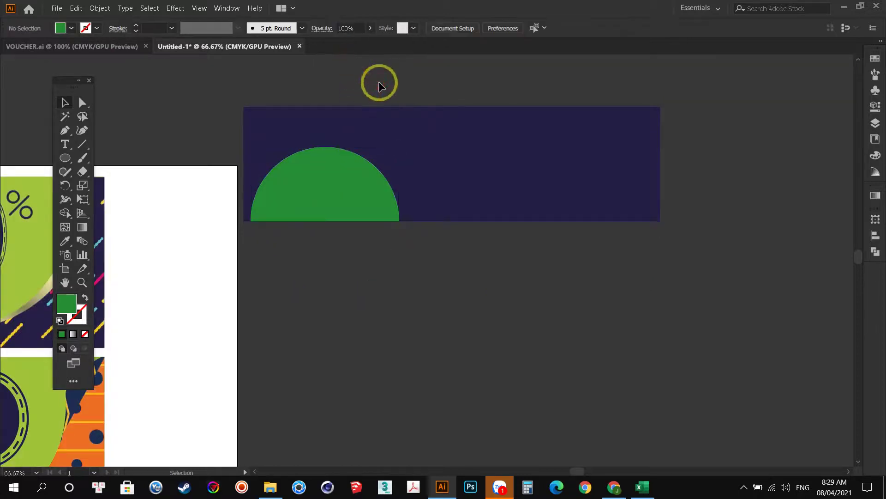
left_click(339, 189)
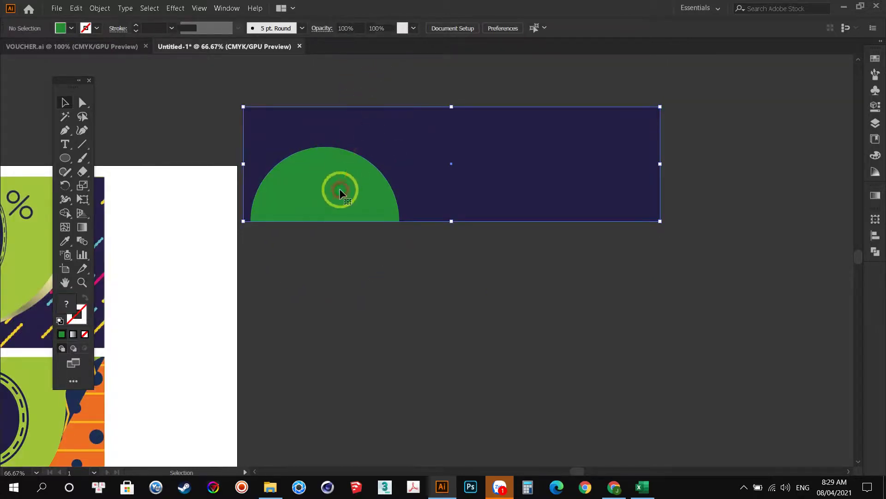
double_click(334, 185)
left_click(334, 184)
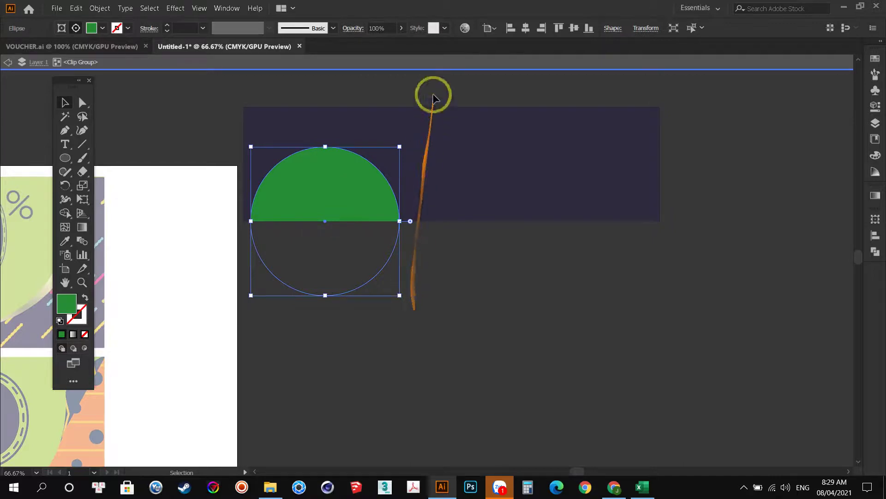
left_click_drag(400, 295, 366, 262)
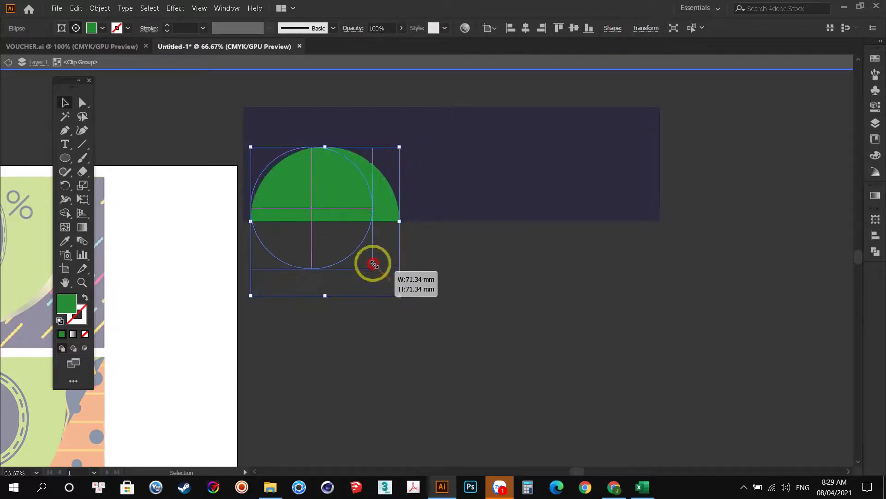
left_click_drag(340, 194, 286, 197)
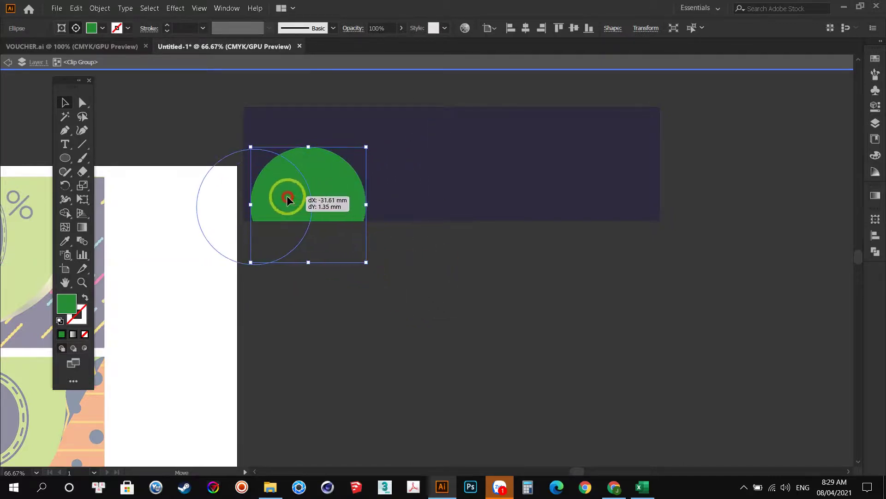
left_click(381, 65)
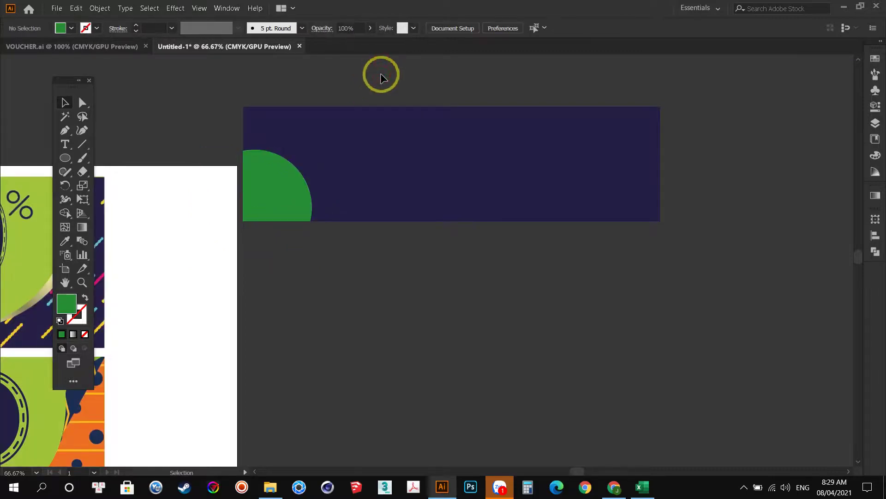
Select both voucher shapes and move the whole voucher to the right, then press Delete.
left_click_drag(364, 177, 541, 299)
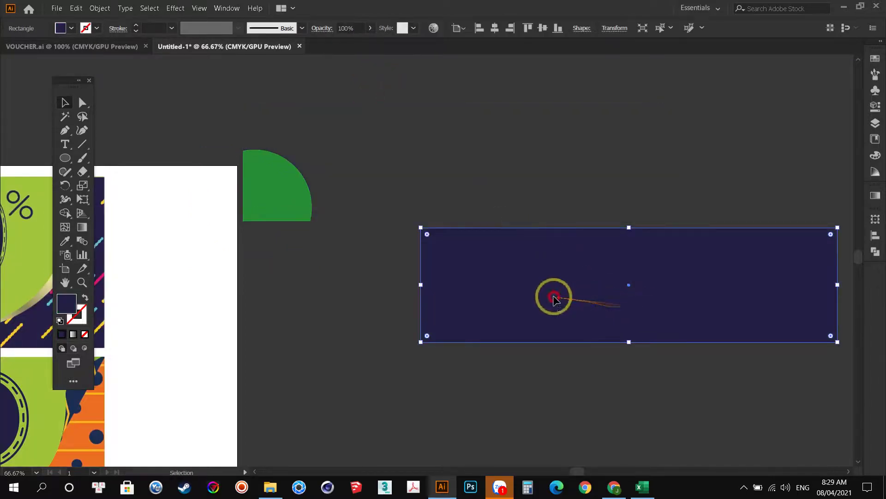
key("ctrl+z")
left_click_drag(386, 183, 495, 247)
key("a")
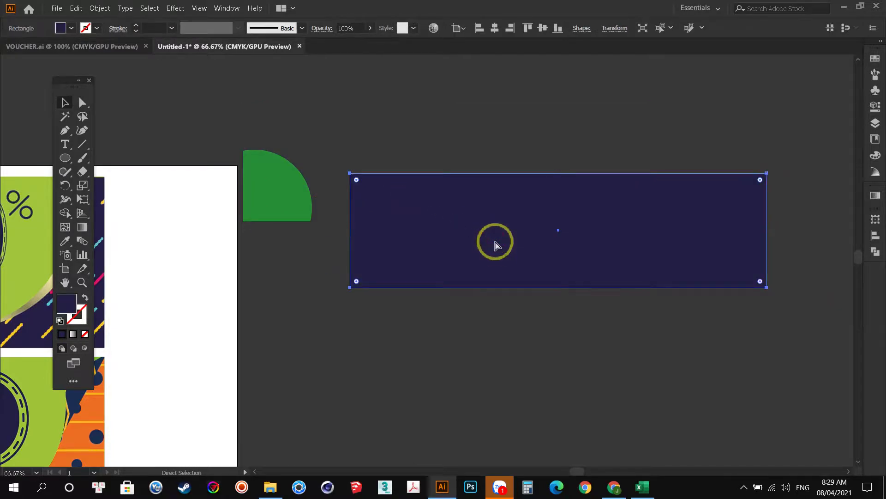
key("ctrl+z")
key("v")
left_click_drag(253, 84, 364, 234)
mouse_move(378, 182)
left_mouse_down()
mouse_move(516, 243)
mouse_move(572, 132)
left_mouse_up()
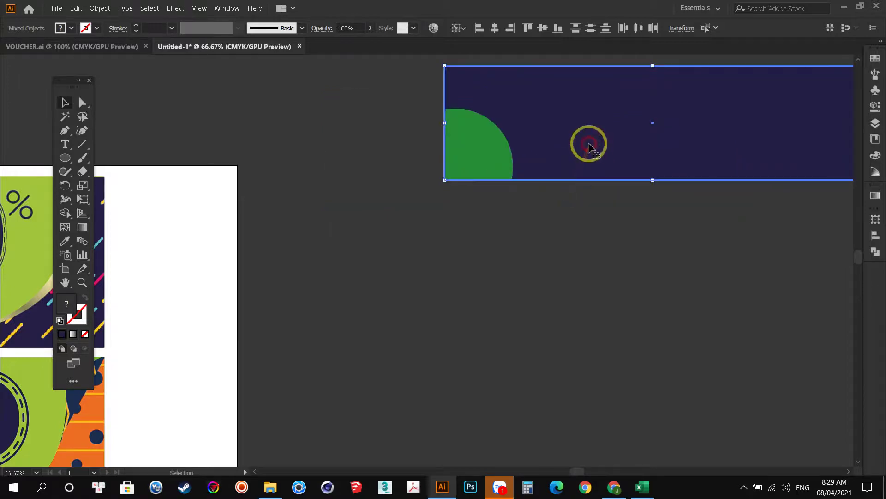
key("Delete")
Release the second voucher background's clipping mask and drag the pattern image off to the right.
scroll(481, 322, "down", 3)
scroll(480, 322, "left", 4)
scroll(481, 312, "down", 2)
scroll(481, 312, "left", 5)
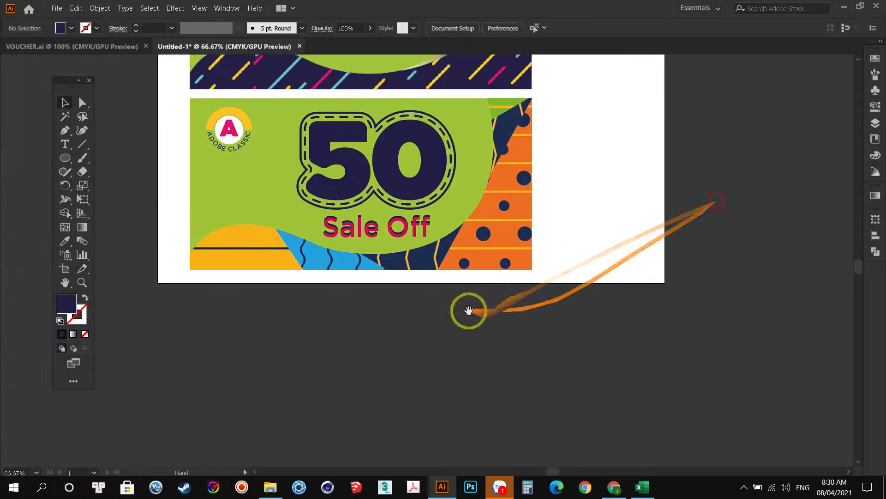
right_click(465, 256)
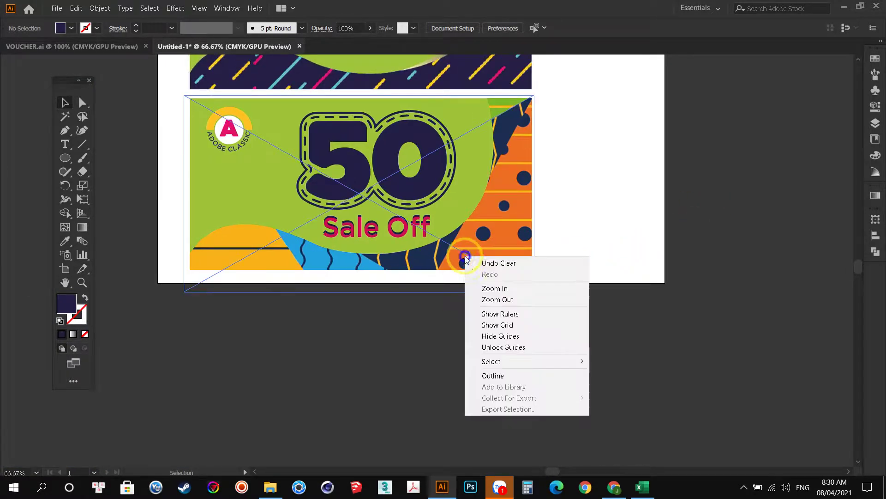
left_click(421, 335)
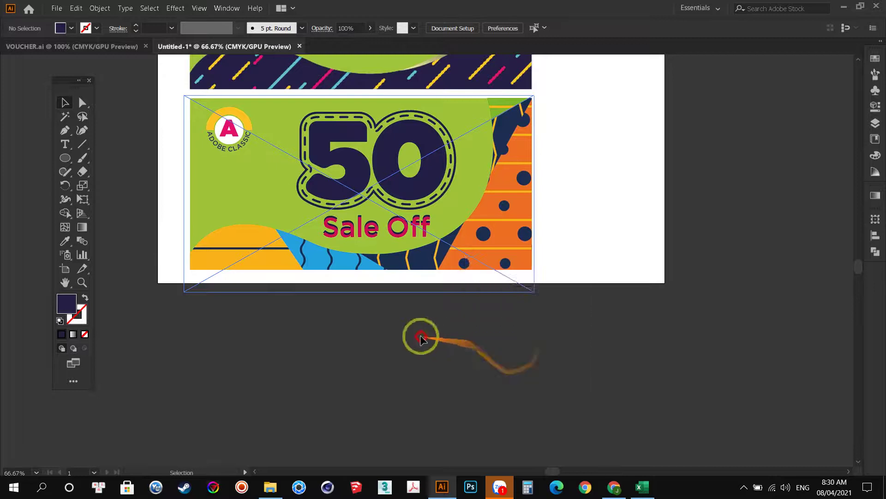
right_click(533, 244)
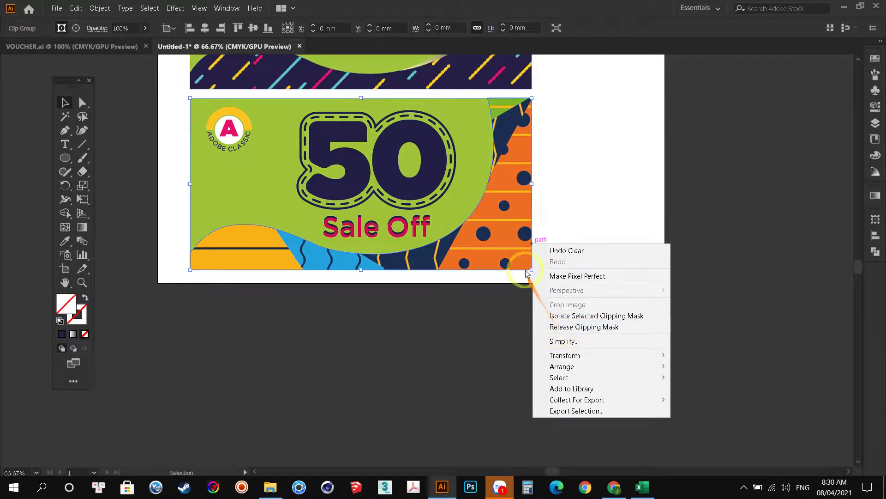
left_click(610, 173)
right_click(531, 219)
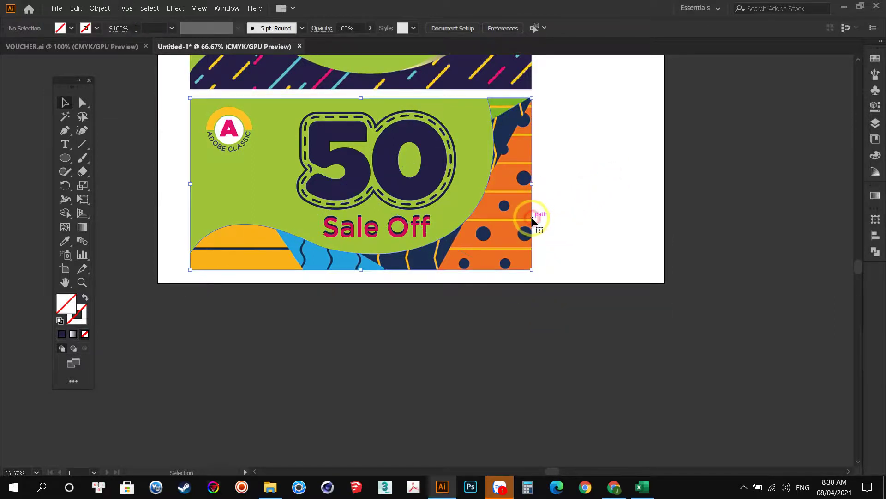
left_click(589, 305)
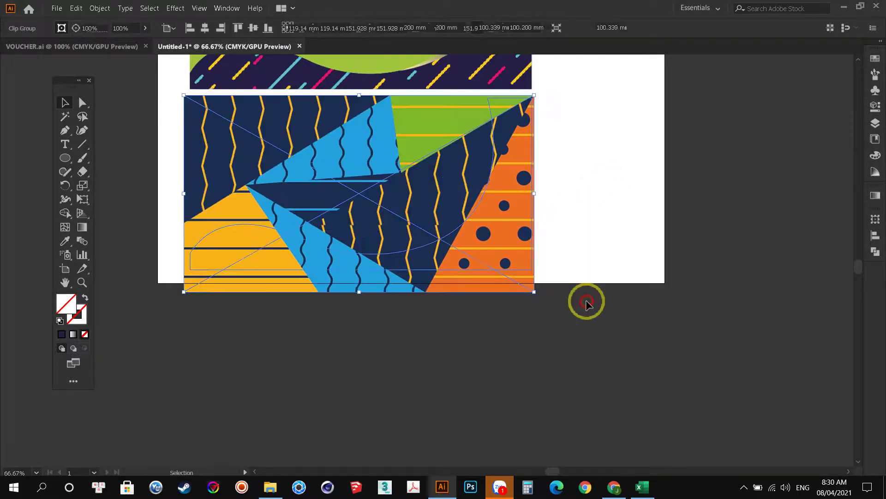
left_click_drag(519, 356, 308, 418)
left_click_drag(311, 332, 779, 305)
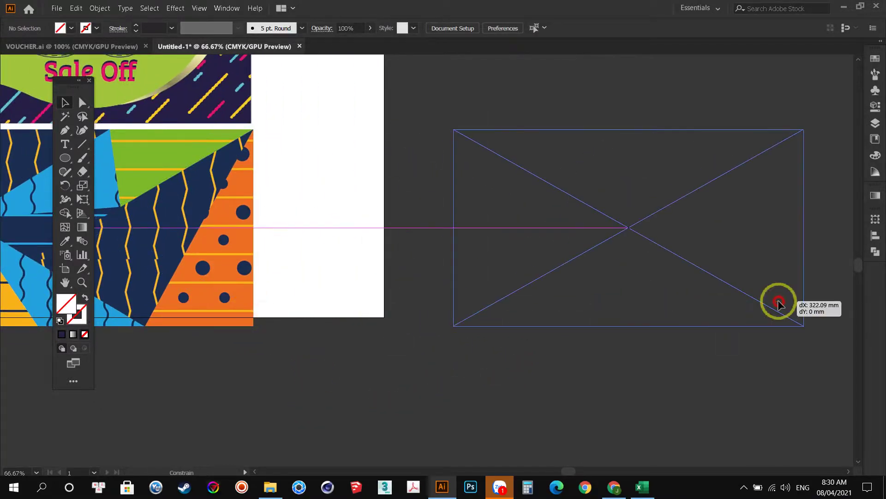
Drop the pattern image beside the artboard and give the curved path a black stroke.
left_click_drag(778, 304, 778, 304)
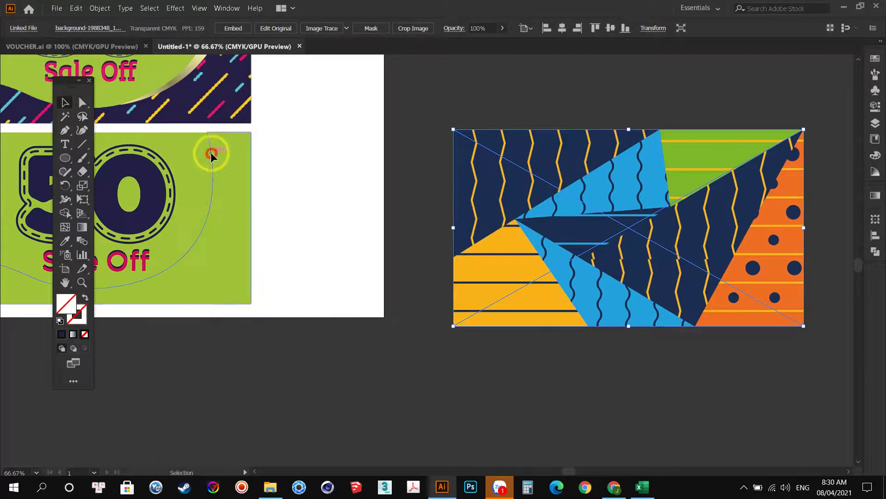
left_click(211, 152)
left_click(81, 324)
left_click(734, 134)
left_click(739, 131)
Drag a copy of the curved path onto the pattern image.
left_click(842, 54)
left_click(186, 258)
left_click_drag(184, 256, 552, 298)
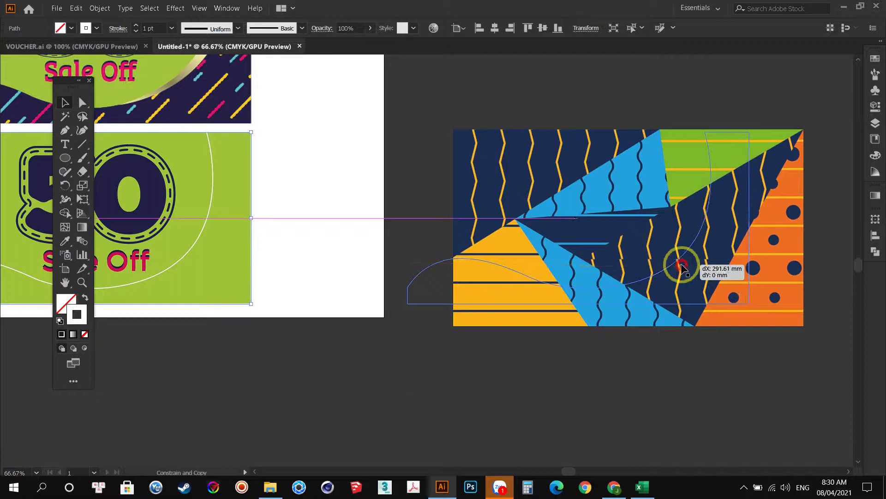
scroll(551, 298, "right", 5)
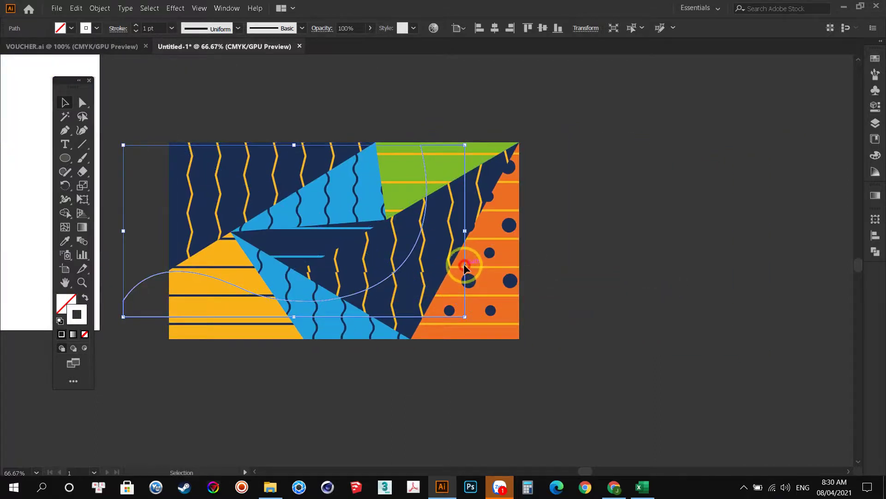
Shift the copied curve and pattern image until the curve lies over the pattern, then select the curve.
left_click_drag(464, 268, 624, 184)
mouse_move(615, 243)
left_mouse_down()
mouse_move(740, 334)
mouse_move(595, 179)
left_mouse_up()
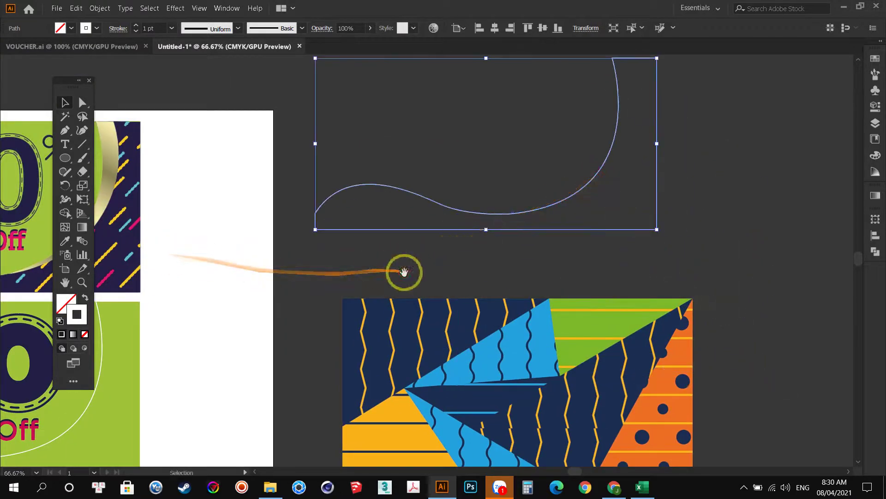
left_click_drag(406, 266, 462, 255)
left_click(522, 252)
mouse_move(653, 356)
left_mouse_down()
mouse_move(622, 148)
mouse_move(611, 300)
left_mouse_up()
left_click_drag(577, 247, 581, 174)
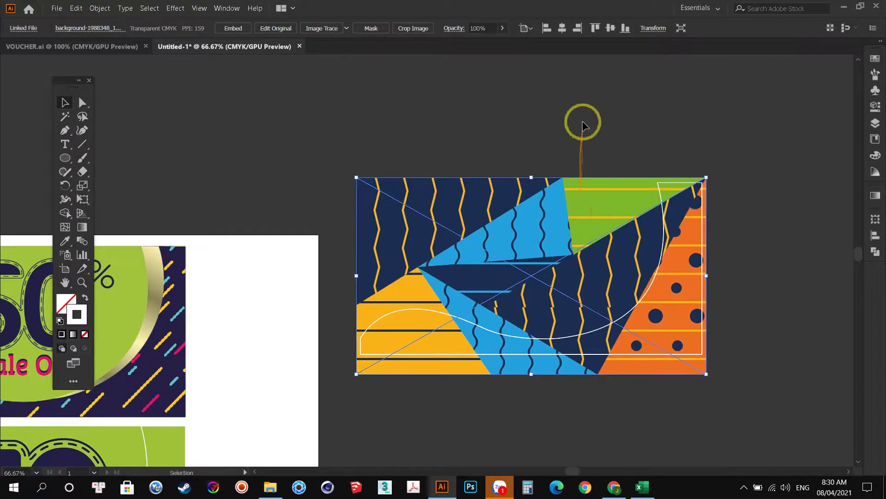
left_click(583, 121)
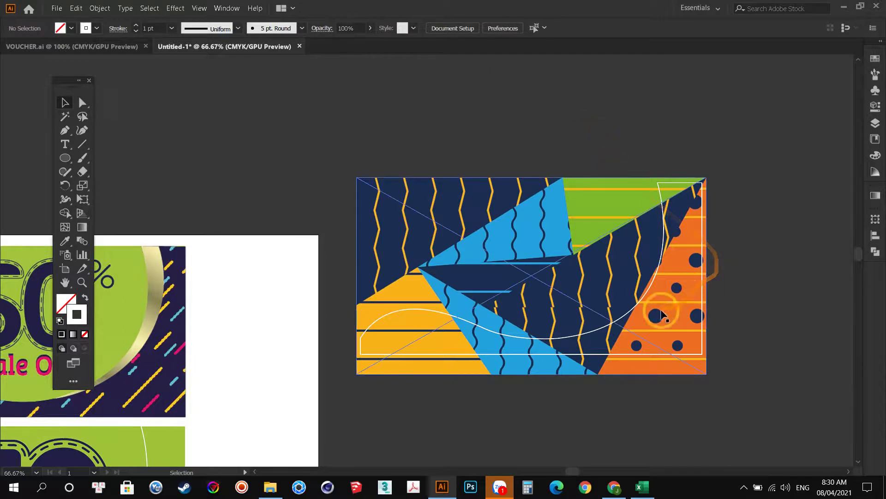
left_click(636, 306)
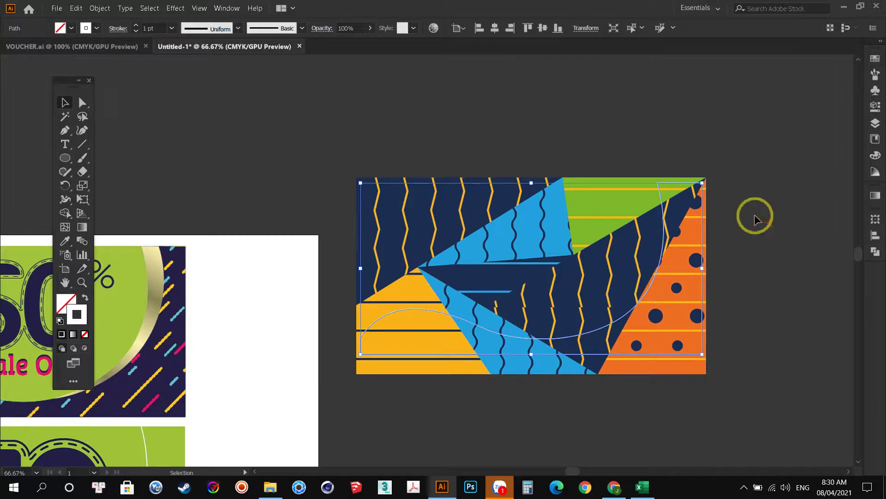
right_click(498, 339)
mouse_move(521, 280)
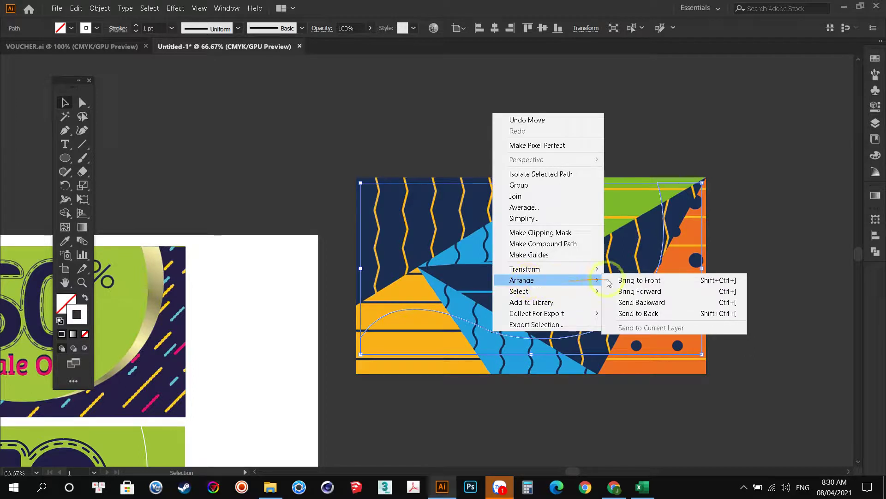
Bring the curve to front, select it with the pattern image, and make a clipping mask.
left_click(653, 280)
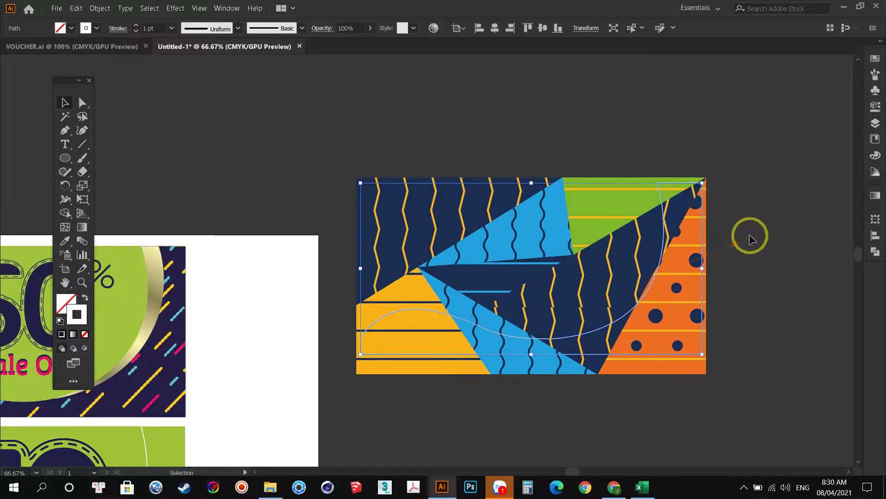
left_click(750, 235)
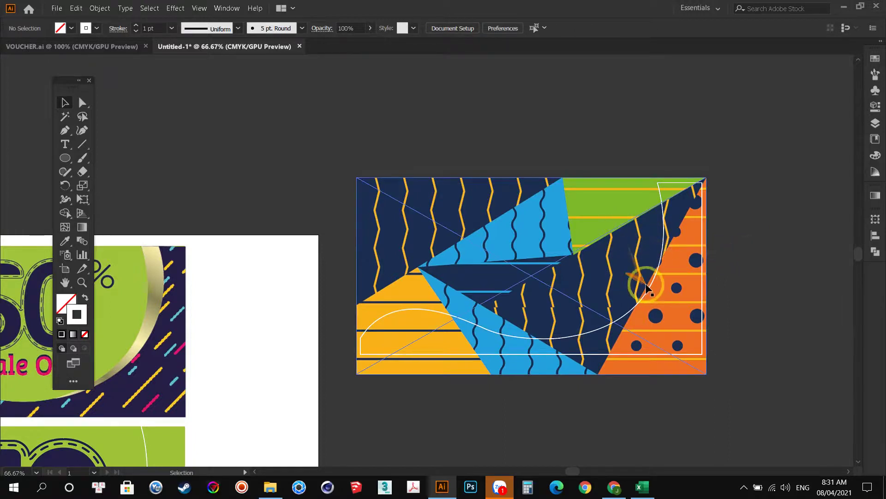
mouse_move(592, 125)
left_mouse_down()
mouse_move(762, 326)
mouse_move(554, 264)
left_mouse_up()
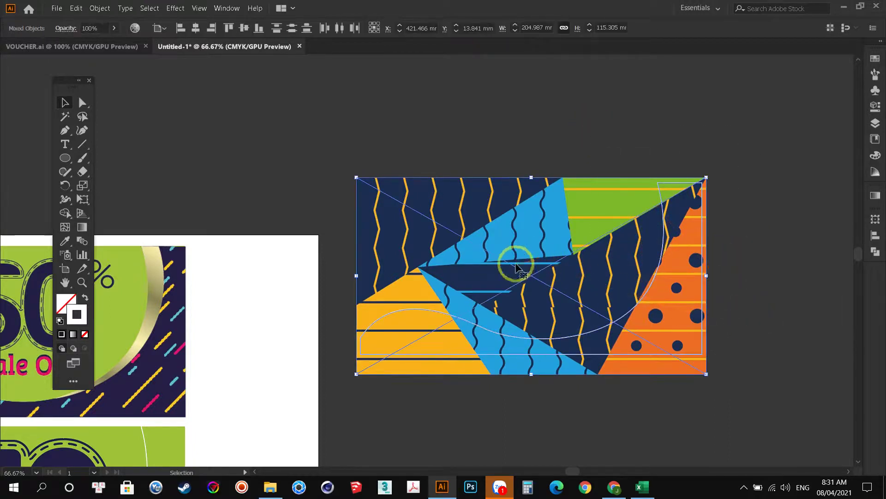
right_click(491, 244)
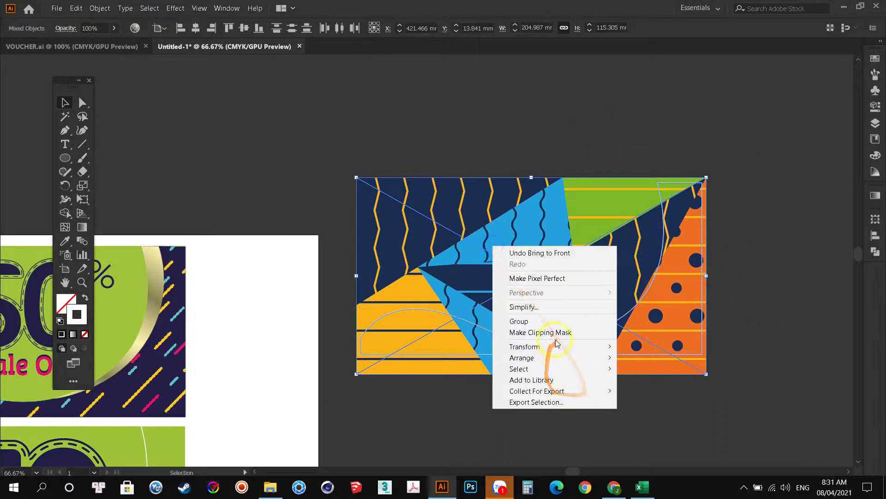
left_click(525, 334)
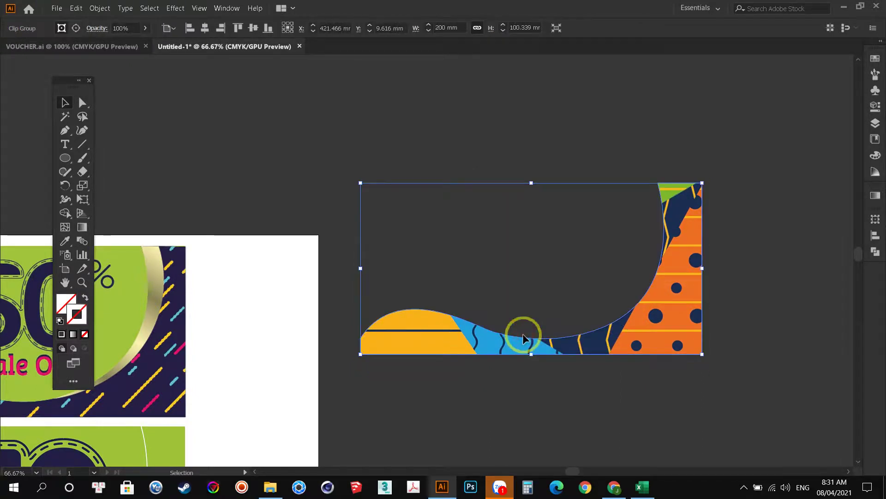
left_click(592, 385)
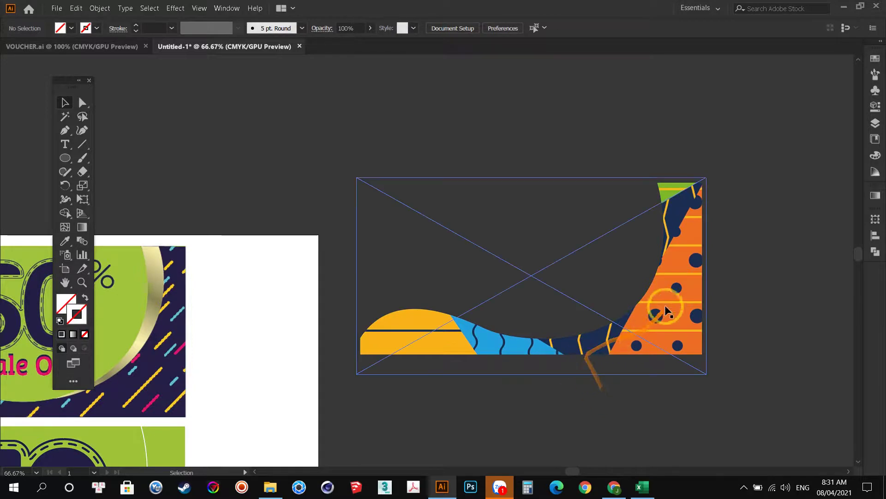
With Direct Selection, move and enlarge the pattern image inside the wave clip, then deselect.
left_click(671, 300)
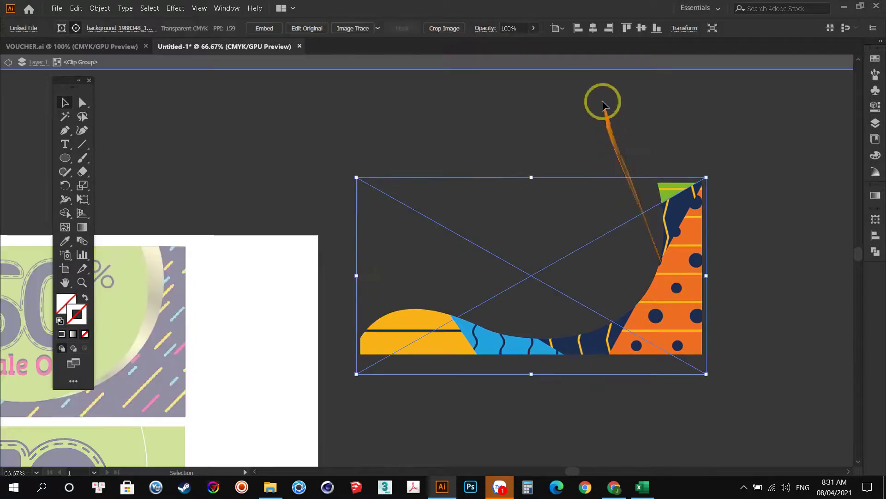
left_click(593, 63)
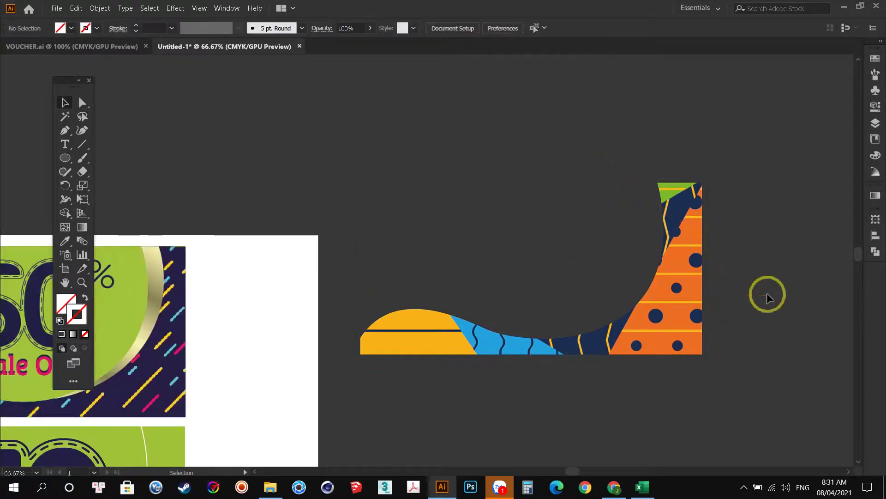
left_click(83, 102)
left_click_drag(682, 339, 522, 274)
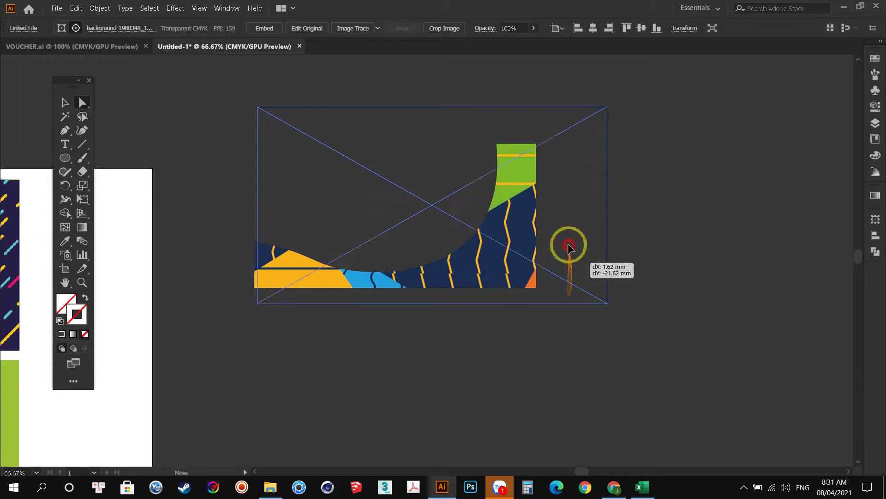
mouse_move(522, 275)
left_mouse_down()
mouse_move(476, 290)
mouse_move(559, 214)
mouse_move(532, 238)
mouse_move(405, 202)
mouse_move(357, 201)
mouse_move(424, 197)
left_mouse_up()
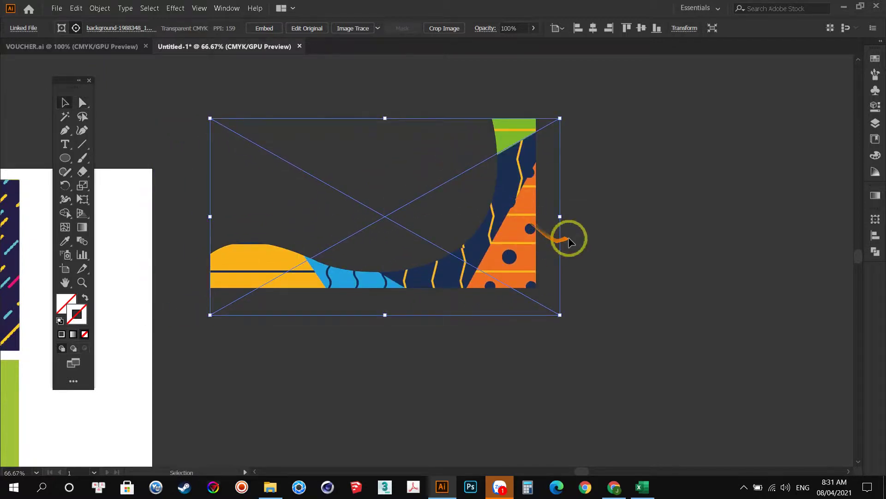
left_click_drag(561, 315, 556, 302)
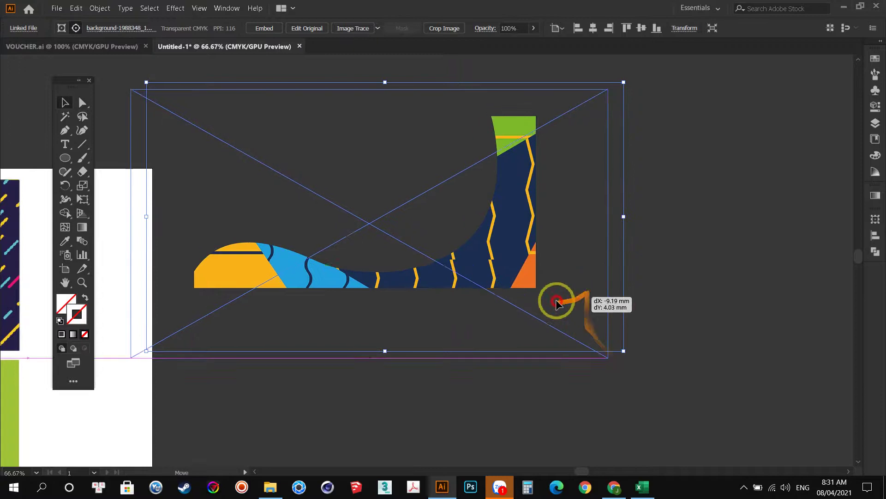
left_click_drag(556, 302, 567, 322)
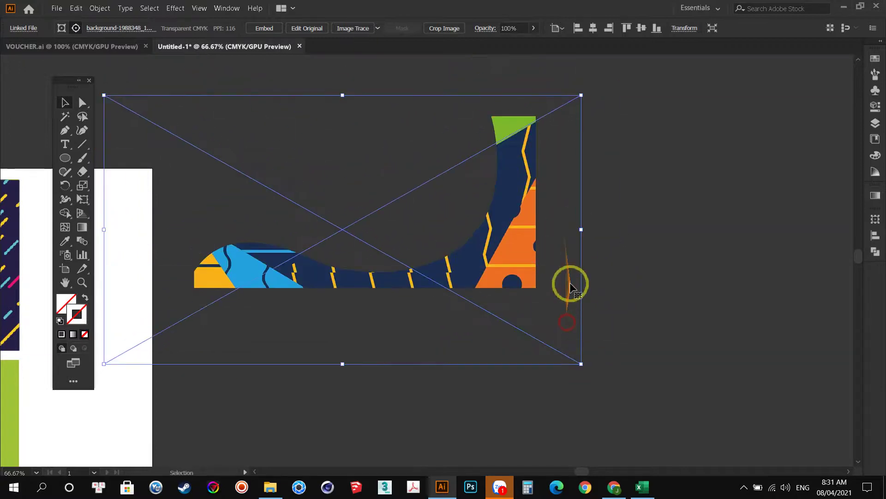
left_click_drag(572, 287, 592, 276)
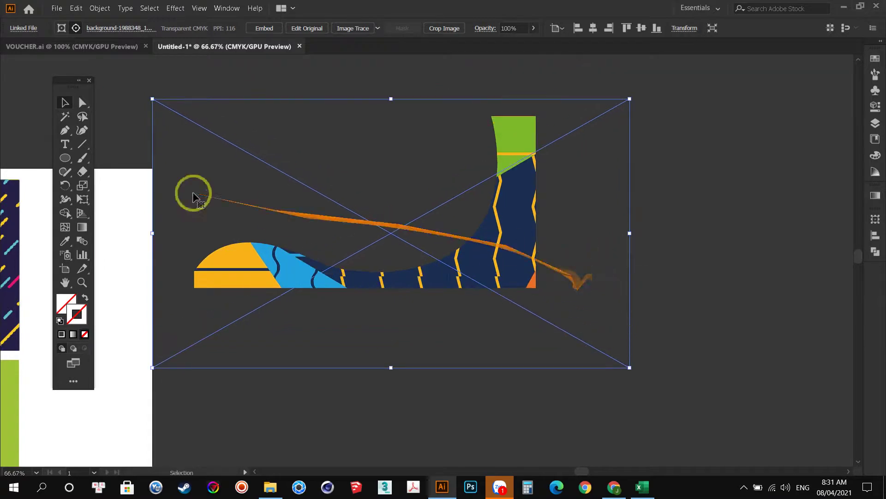
left_click(82, 103)
left_click(224, 90)
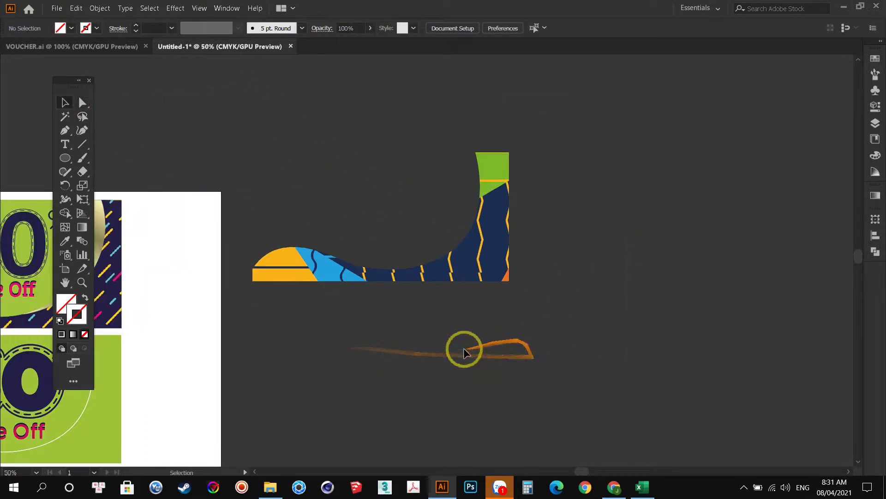
scroll(465, 350, "down", 1)
Drag the wave clip group onto the bottom of the lower voucher.
key("v")
left_click(637, 178)
left_click_drag(639, 180, 259, 392)
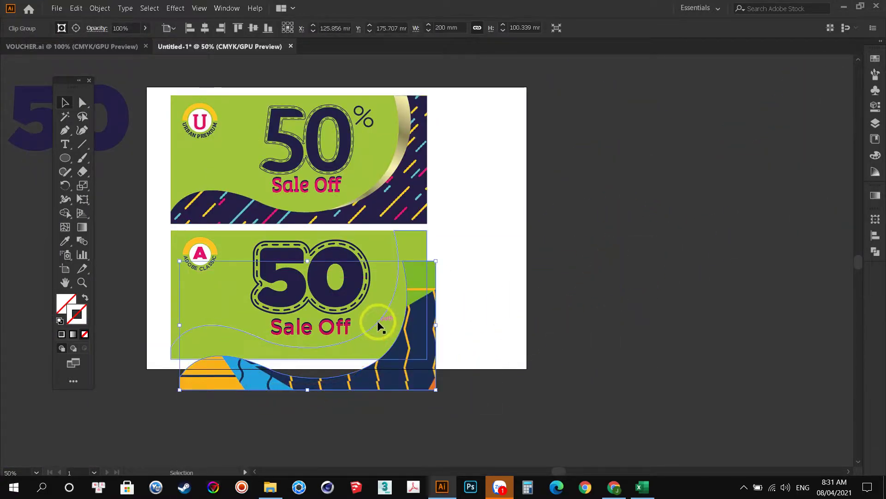
left_click(485, 318)
left_click(428, 365)
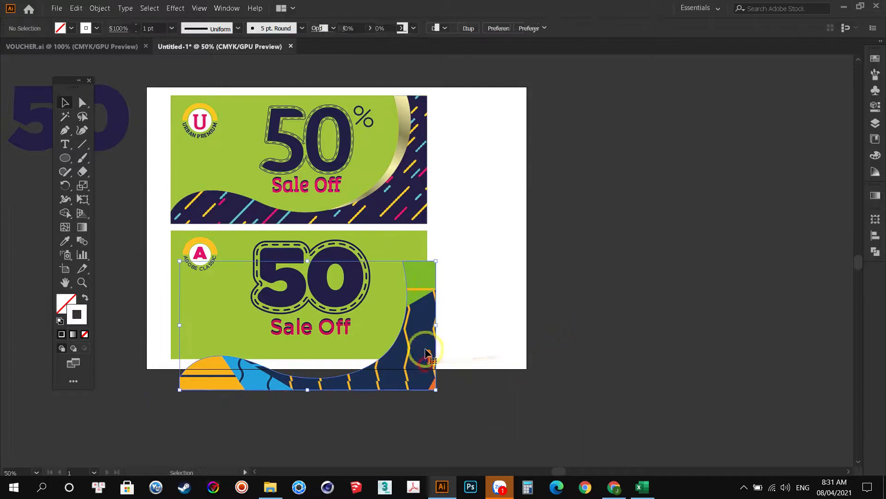
left_click(516, 243)
left_click(413, 245)
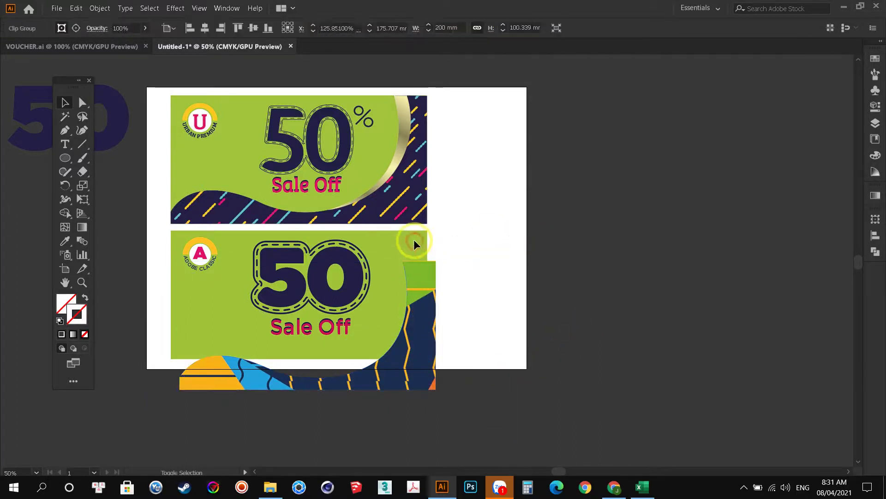
left_click(465, 271)
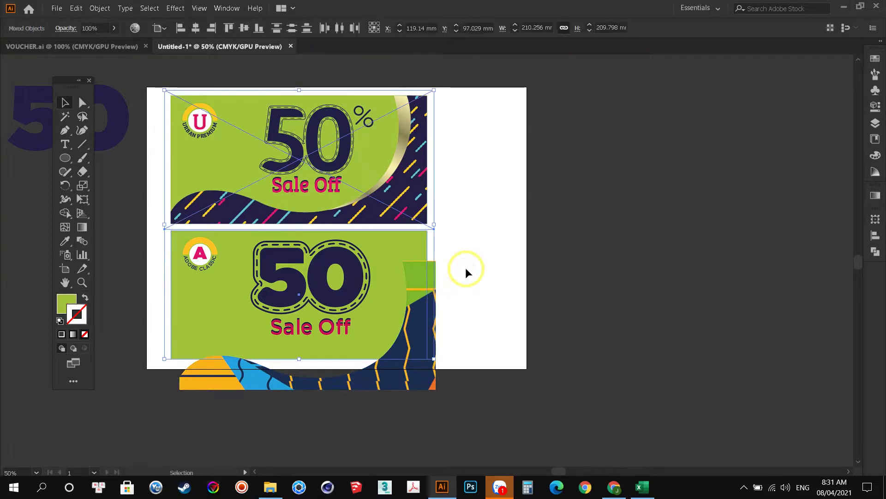
Align the wave piece with the green voucher background horizontally and vertically.
left_click(406, 252)
left_click(403, 237, "shift")
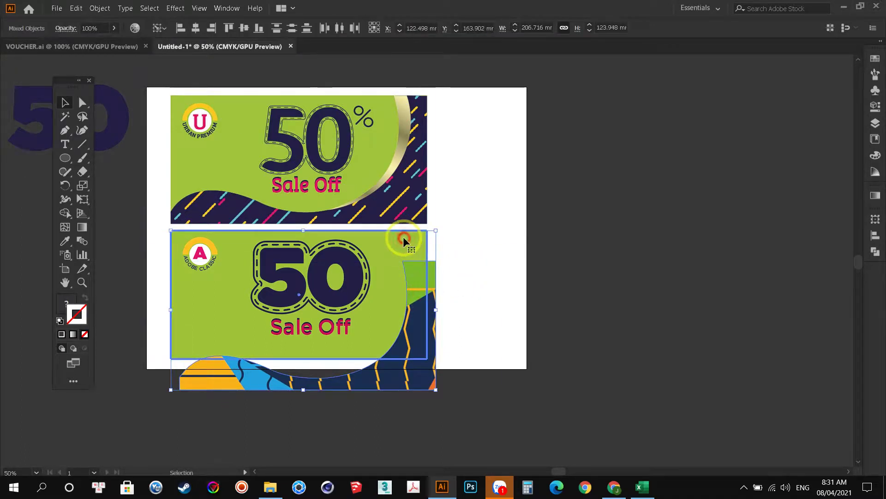
left_click(196, 27)
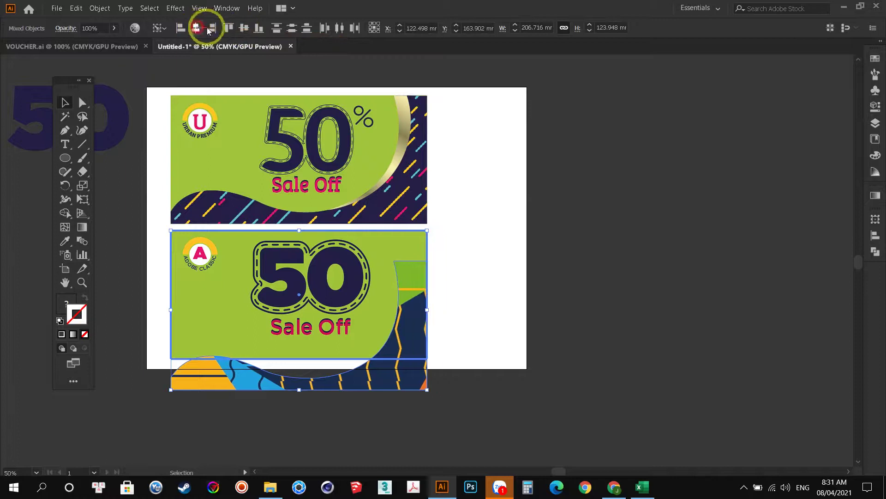
left_click(229, 28)
left_click(640, 273)
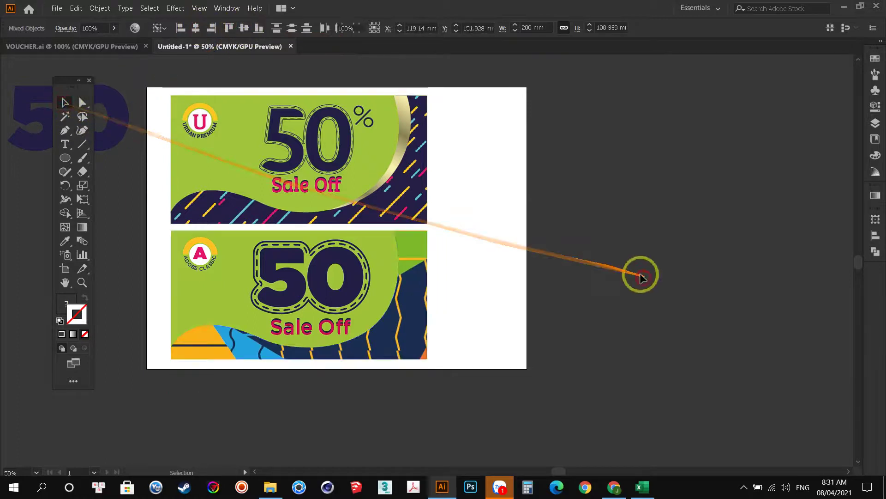
left_click_drag(640, 273, 696, 262)
At 100% zoom, draw a closed crescent path with the Pen tool down the lower voucher's right side.
key("ctrl+1")
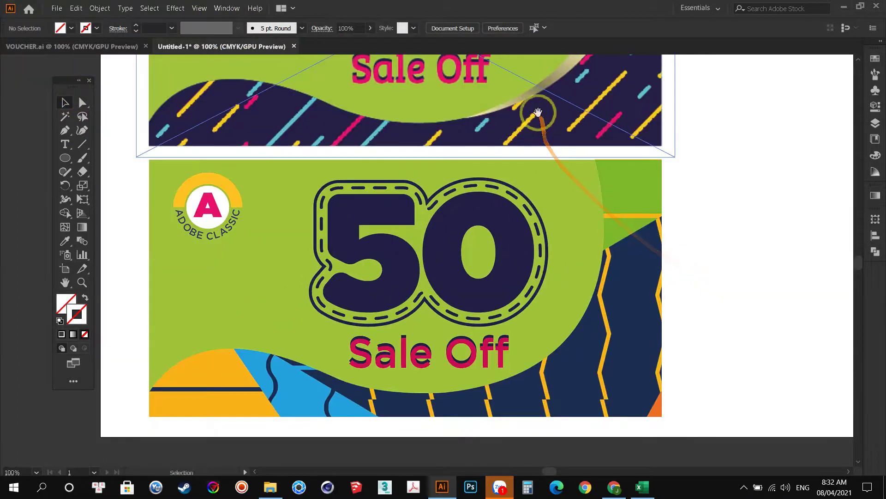
left_click_drag(538, 109, 544, 198)
left_click_drag(652, 433, 612, 263)
key("p")
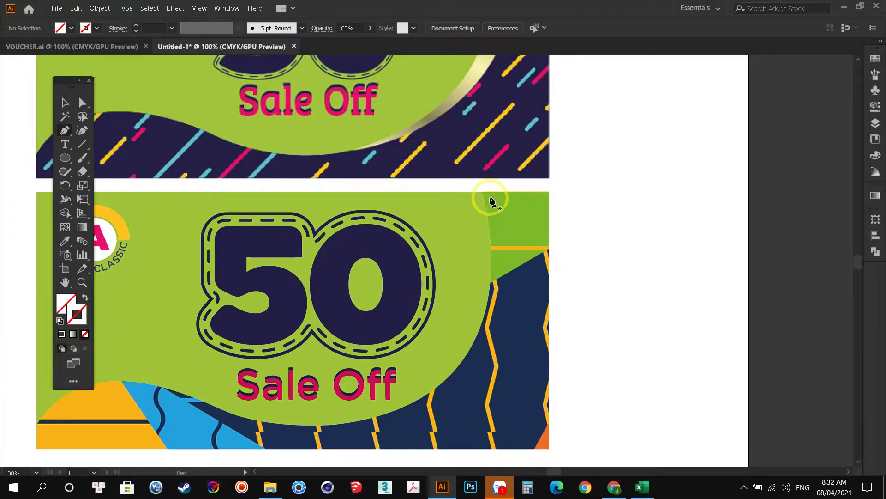
left_click(483, 192)
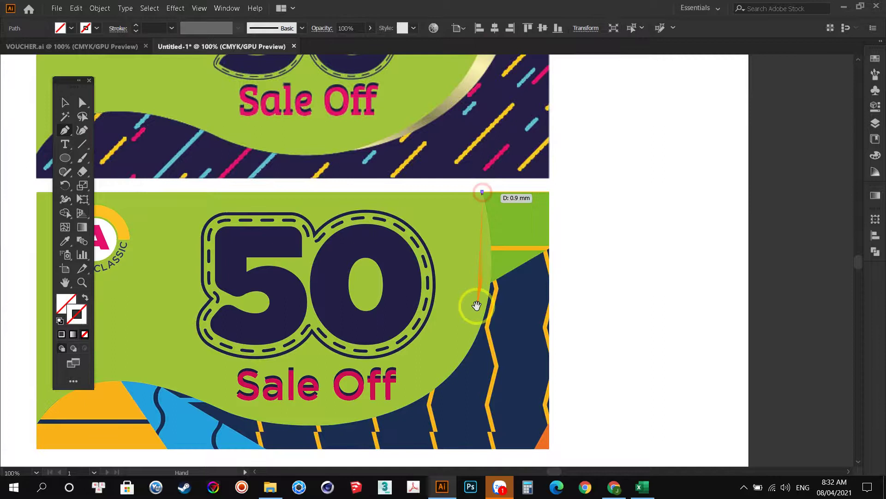
left_click_drag(422, 354, 253, 394)
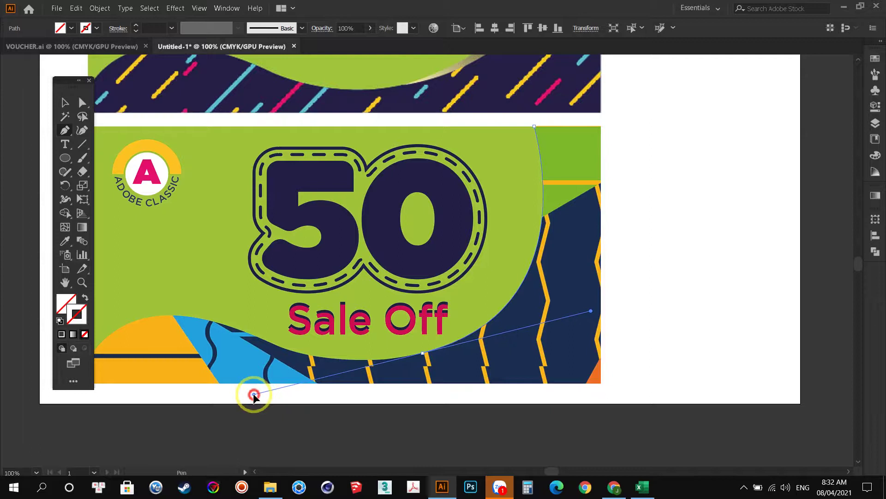
left_click_drag(519, 321, 438, 381)
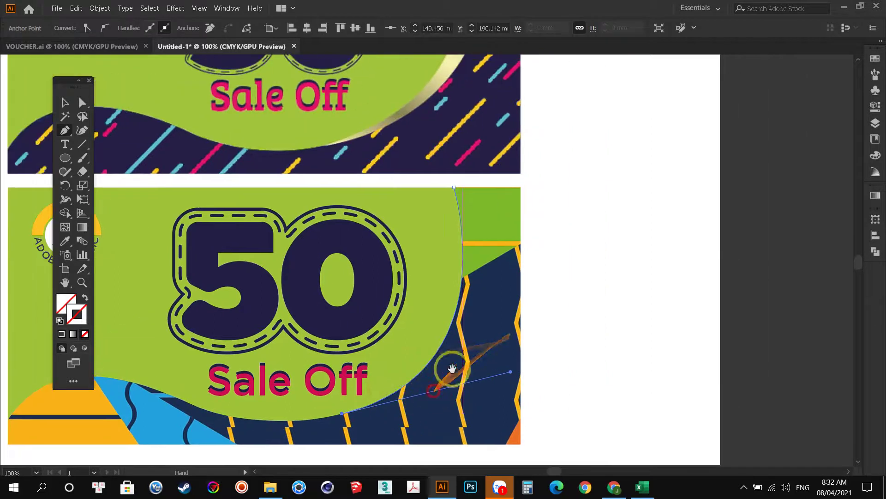
left_click_drag(466, 333, 501, 261)
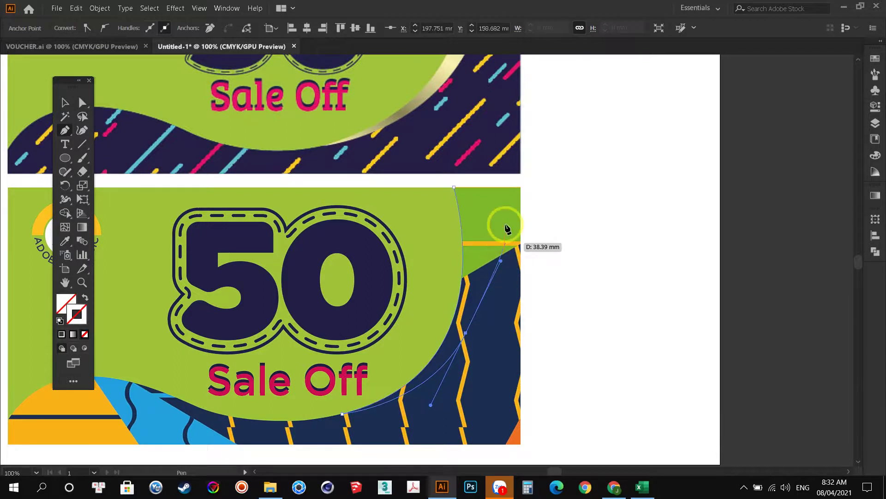
left_click(481, 186)
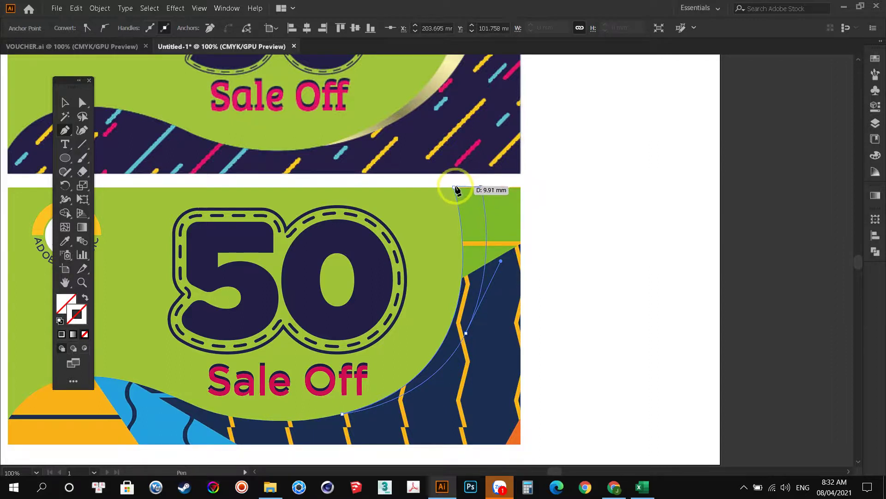
left_click(455, 187)
left_click(65, 103)
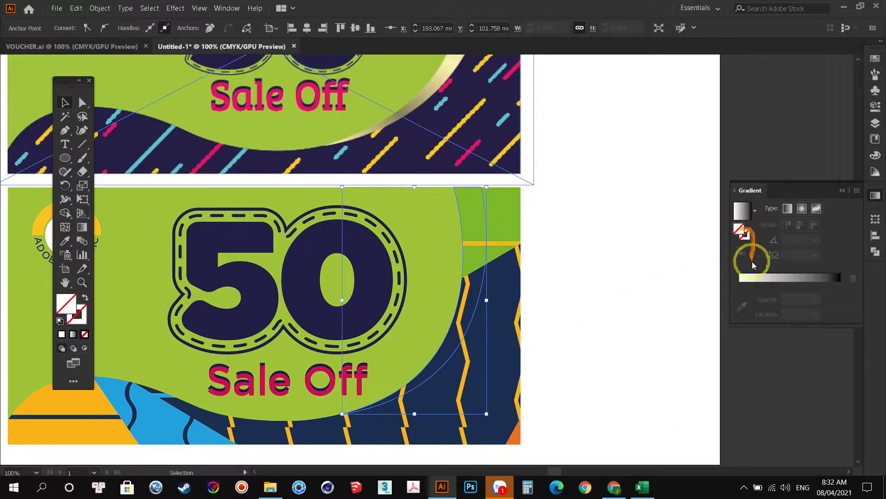
Give the new crescent a gradient fill and move it beside the upper voucher.
left_click(742, 287)
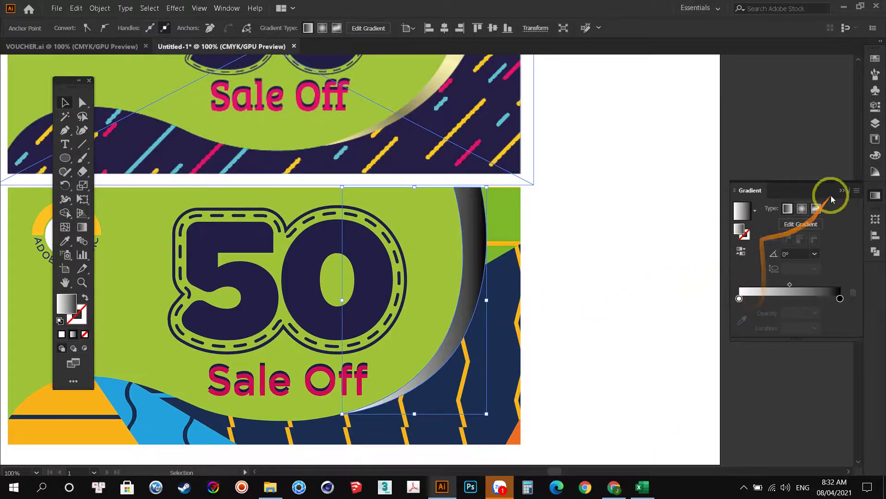
mouse_move(599, 148)
left_mouse_down()
mouse_move(443, 150)
mouse_move(523, 226)
mouse_move(471, 294)
left_mouse_up()
left_click(65, 103)
mouse_move(337, 390)
left_mouse_down()
mouse_move(381, 167)
mouse_move(334, 398)
left_mouse_up()
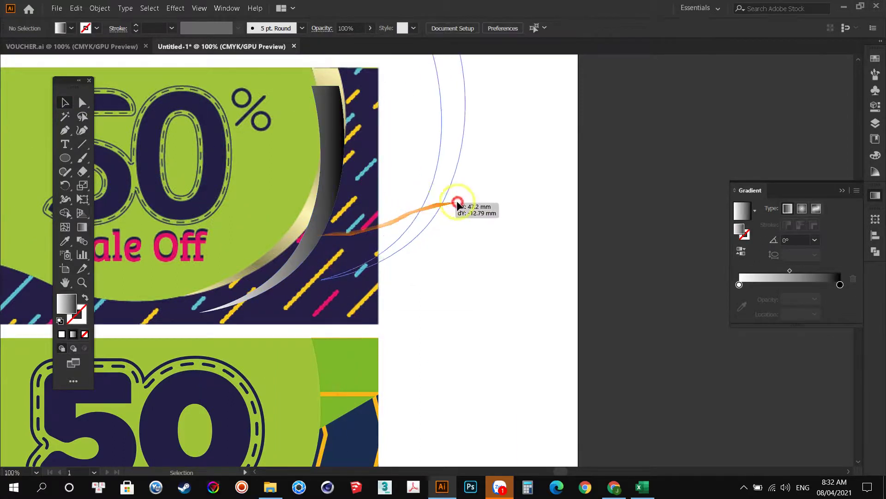
left_click_drag(337, 398, 503, 233)
scroll(552, 319, "up", 2)
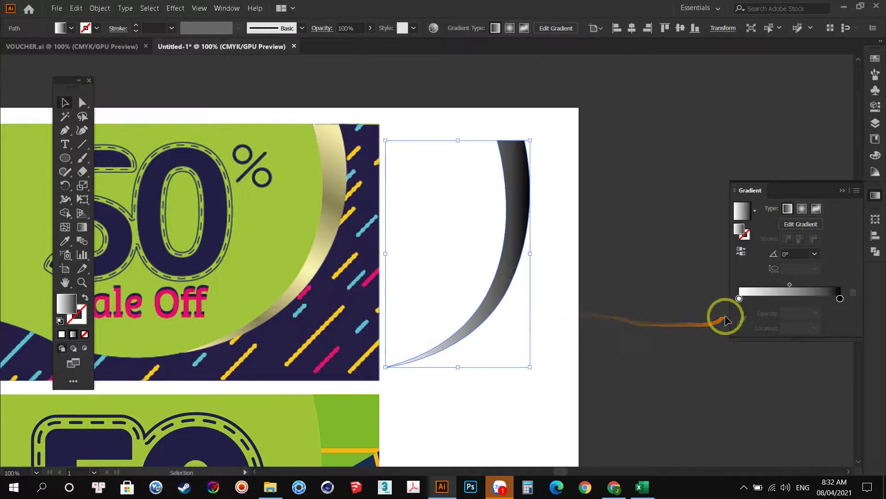
Sample the arc's gold for the stops, add stops at 28.94%, 42.01% and the end, and set 60° angle.
left_click(741, 319)
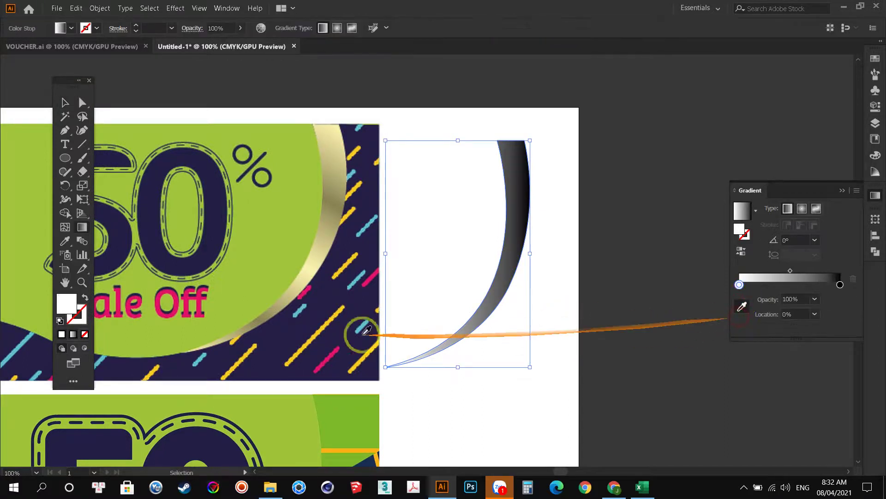
left_click(220, 338)
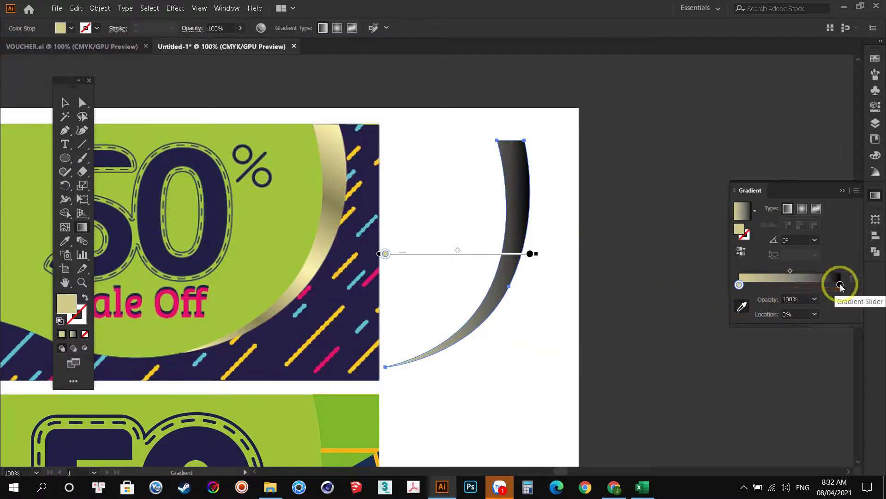
left_click_drag(840, 284, 768, 285)
left_click(742, 311)
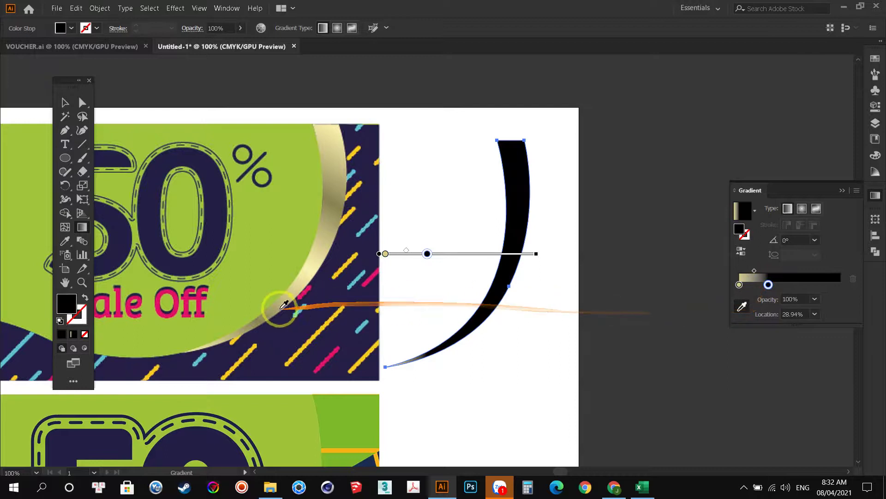
left_click(263, 317)
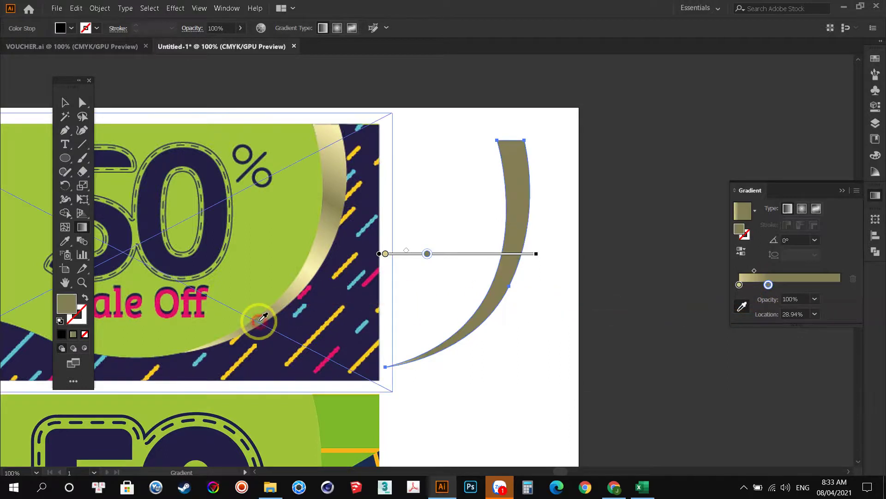
left_click_drag(739, 285, 819, 289)
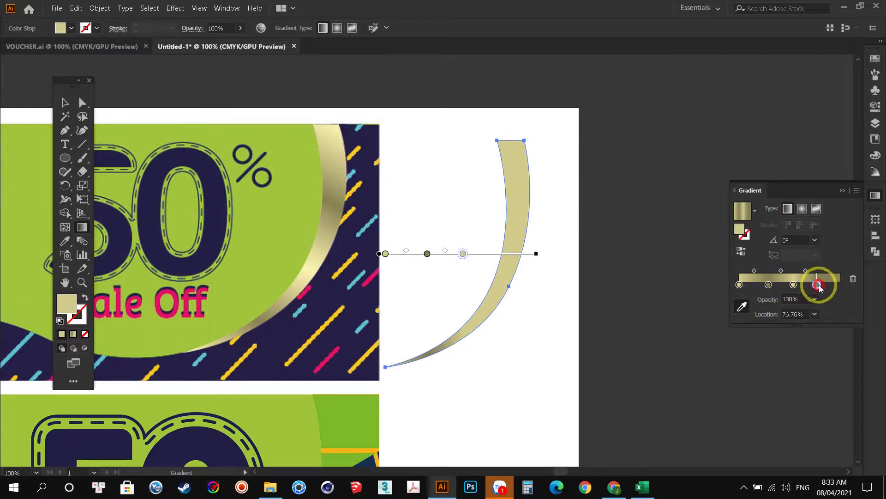
left_click(841, 286)
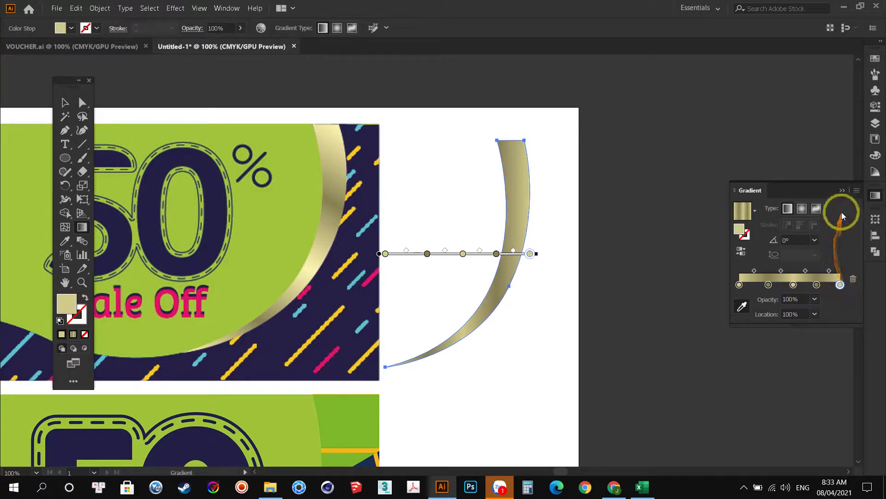
double_click(798, 239)
type("60")
key("Return")
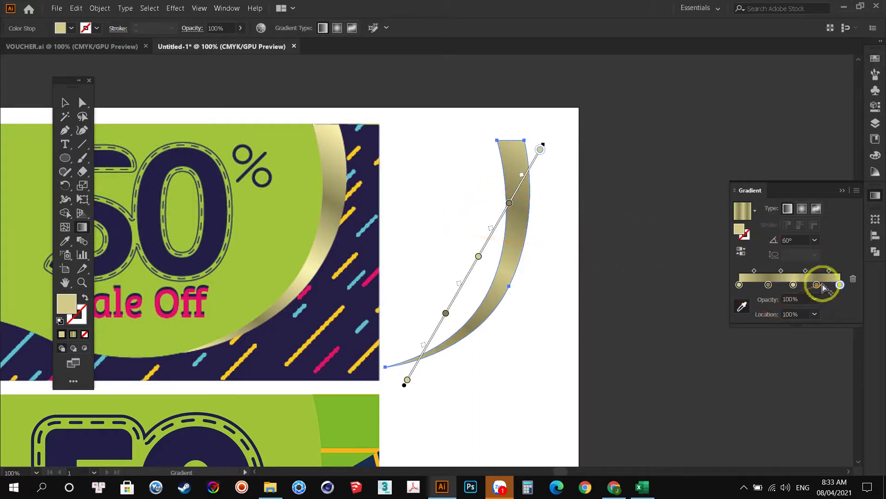
Shift the gradient midpoints to refine the blend, then move the gold arc toward the second voucher.
left_click_drag(829, 271, 824, 271)
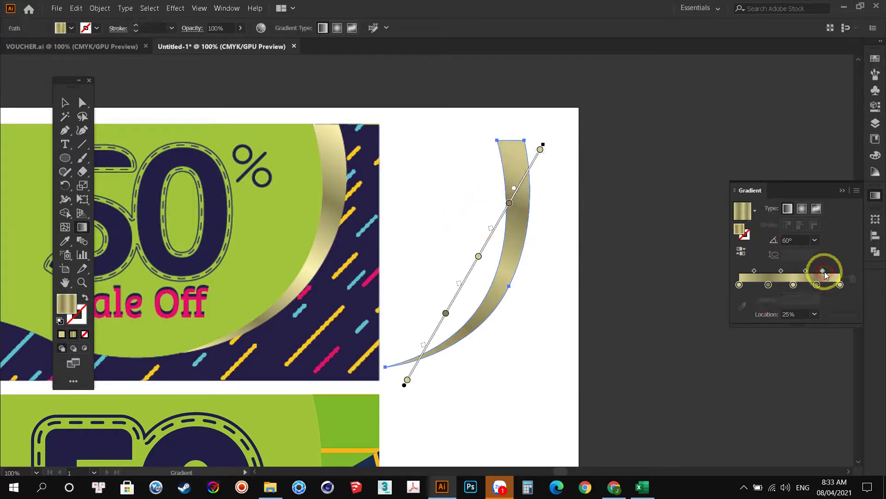
left_click(768, 285)
left_click_drag(779, 272, 776, 272)
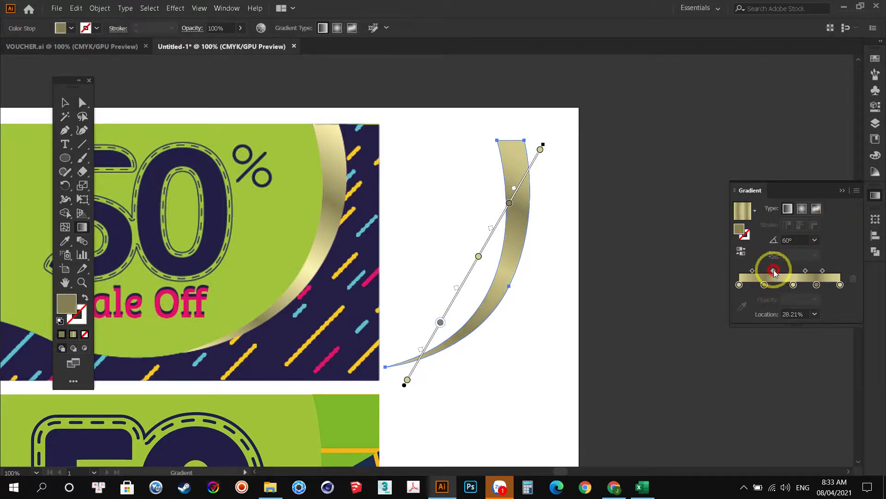
left_click(806, 270)
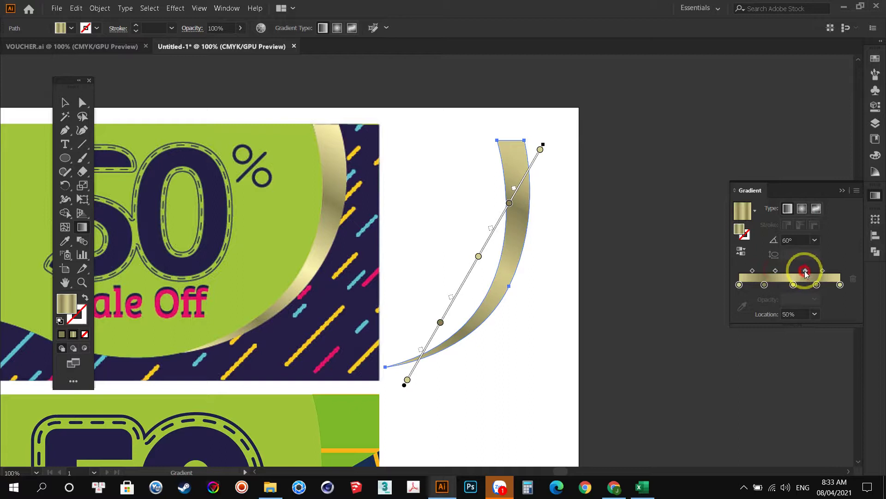
left_click(753, 271)
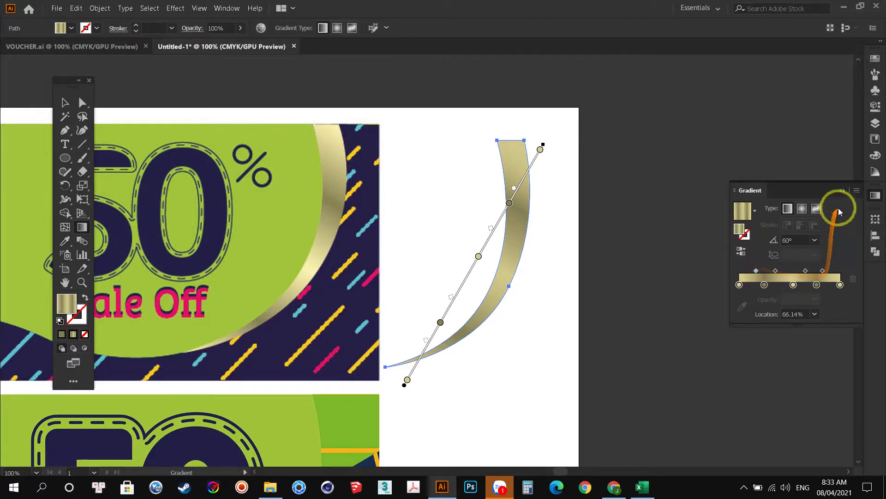
left_click(835, 191)
left_click(63, 103)
left_click_drag(480, 317, 644, 306)
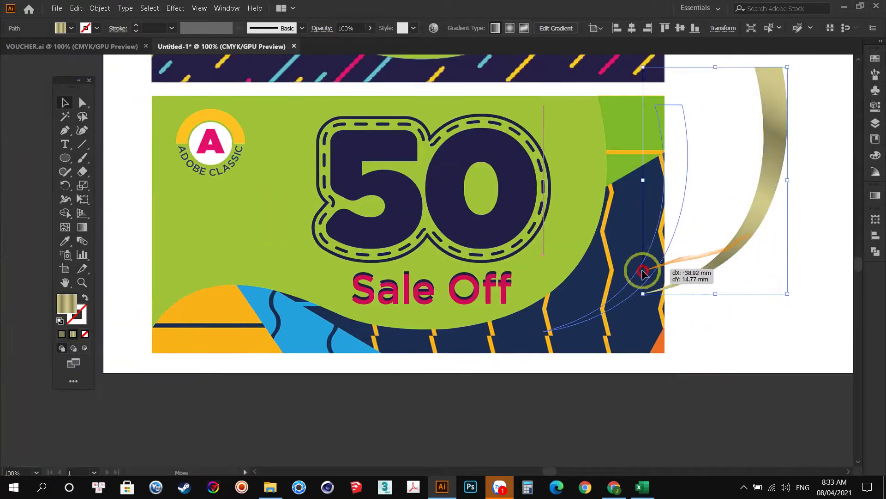
Place the gold arc on the second voucher and nudge it against its top edge.
left_click_drag(644, 306, 595, 263)
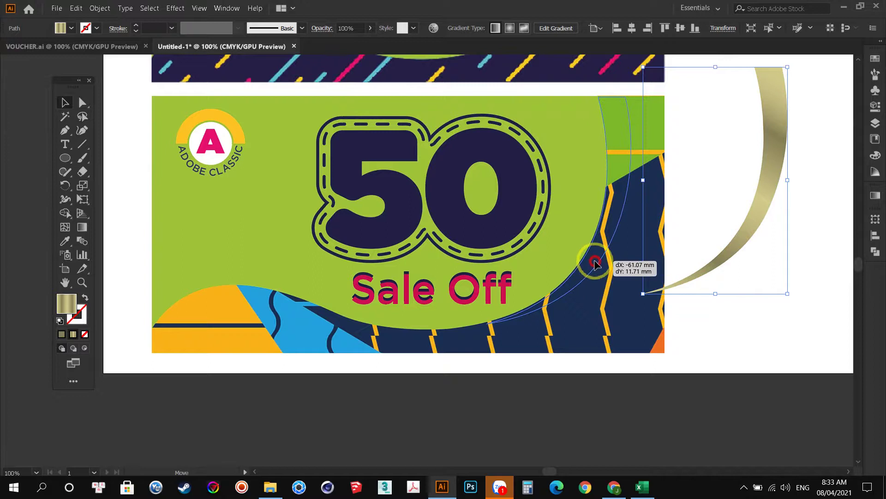
left_click_drag(594, 263, 593, 262)
left_click(645, 356)
scroll(598, 332, "up", 5)
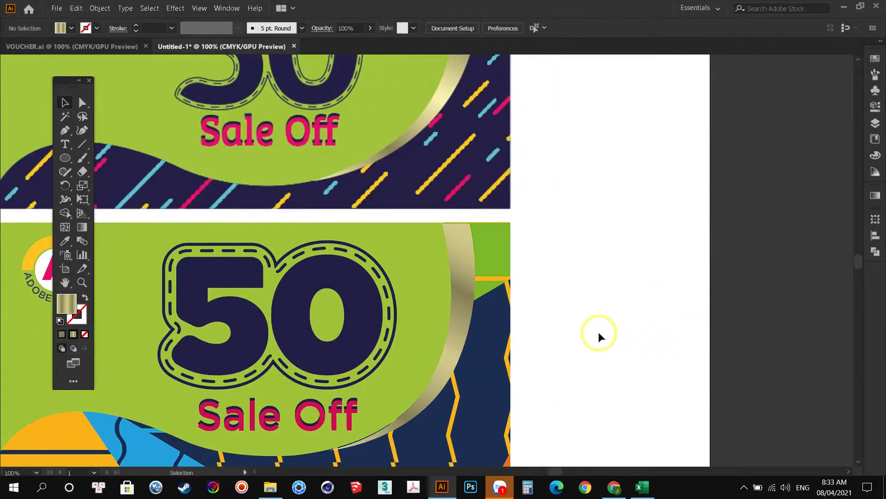
scroll(607, 326, "up", 1, "alt")
left_click(613, 182)
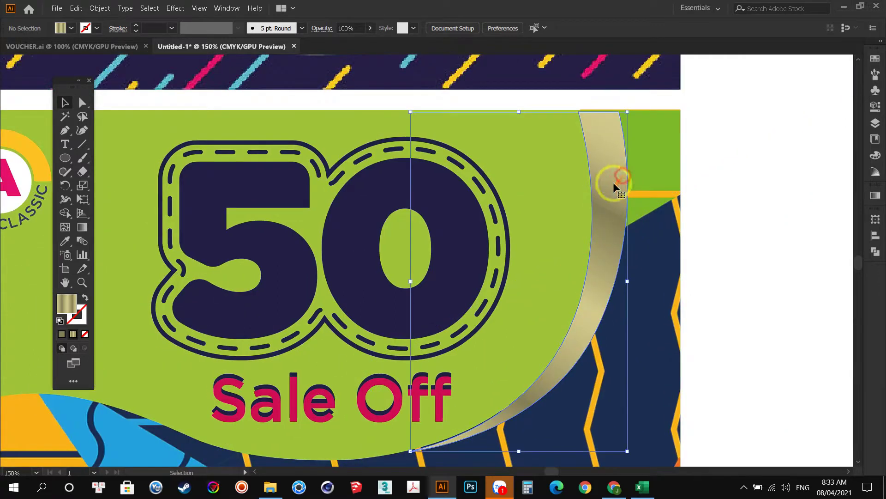
left_click_drag(599, 153, 597, 148)
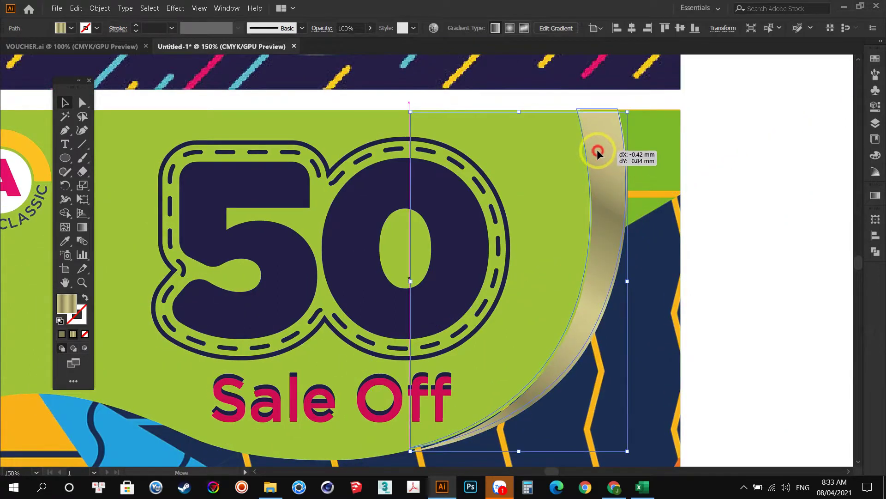
left_click_drag(597, 149, 597, 149)
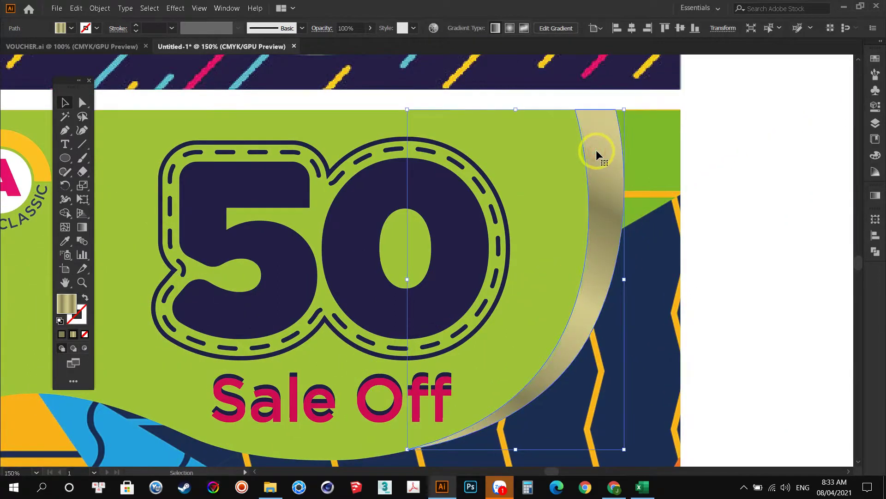
Zoom in and nudge the arc down onto the green edge, then recentre on the second voucher.
key("a")
scroll(597, 149, "down", 1, "alt")
scroll(415, 277, "down", 3)
scroll(415, 198, "up", 2, "alt")
left_click_drag(418, 217, 407, 409)
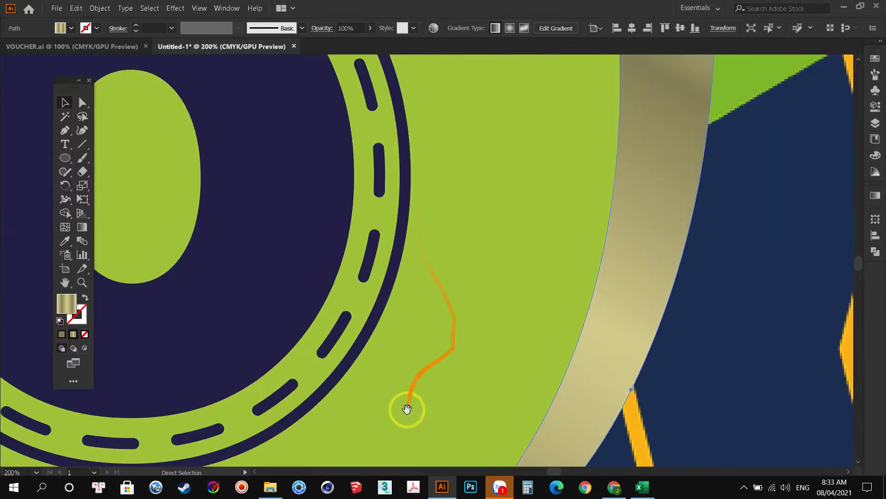
scroll(407, 409, "up", 2, "alt")
scroll(485, 319, "down", 3)
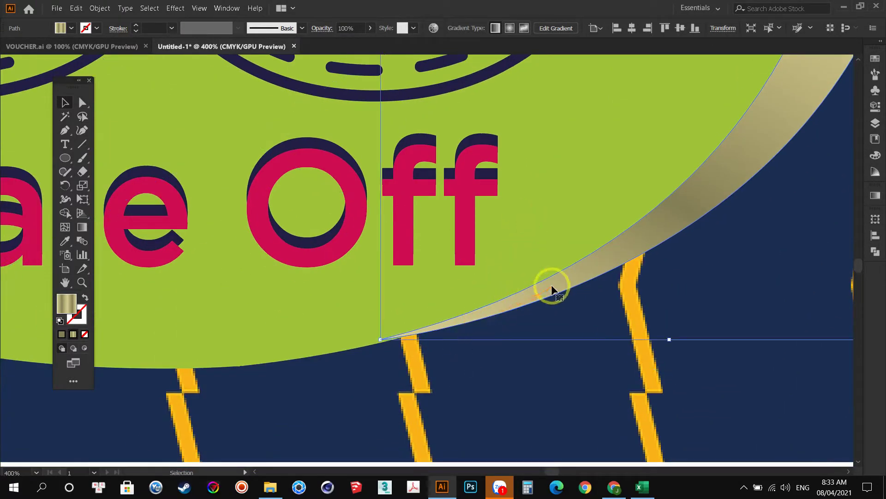
left_click_drag(552, 288, 552, 292)
scroll(553, 291, "down", 1, "alt")
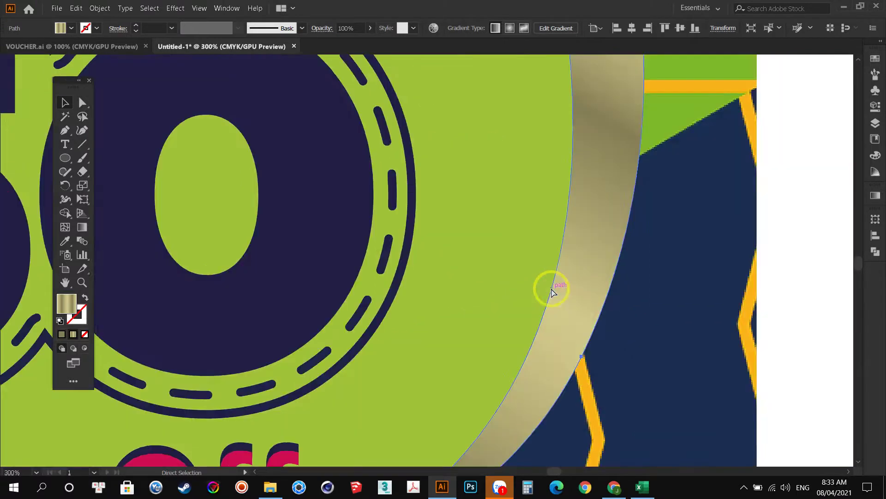
scroll(653, 273, "down", 1, "alt")
left_click(622, 309)
left_click_drag(768, 272, 634, 389)
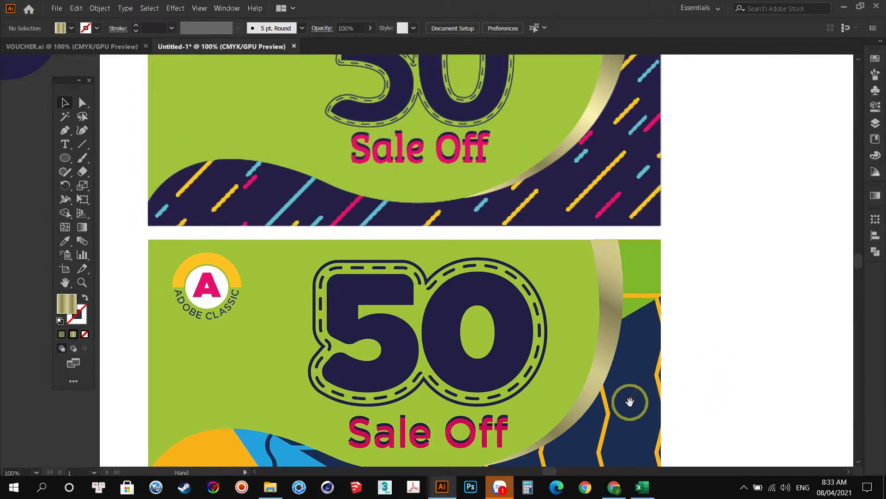
left_click_drag(629, 401, 635, 345)
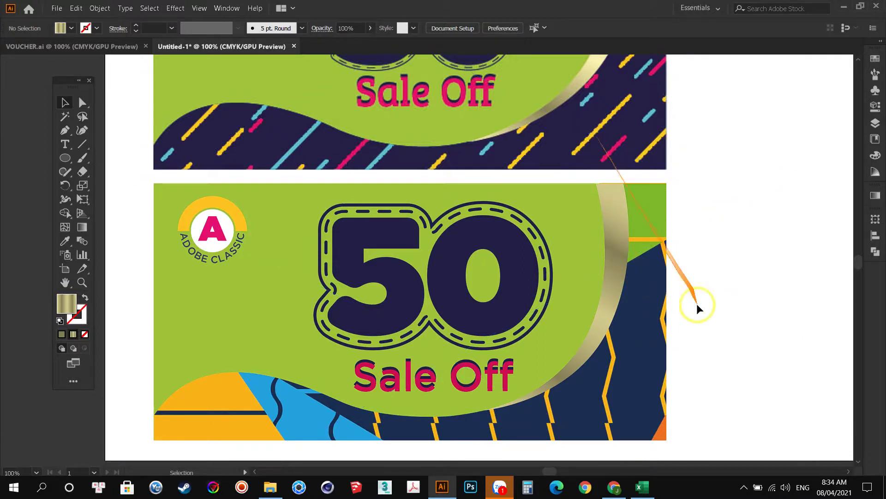
Relink the second voucher's linked background image to background-1789175_1280.
key("a")
scroll(438, 328, "down", 4)
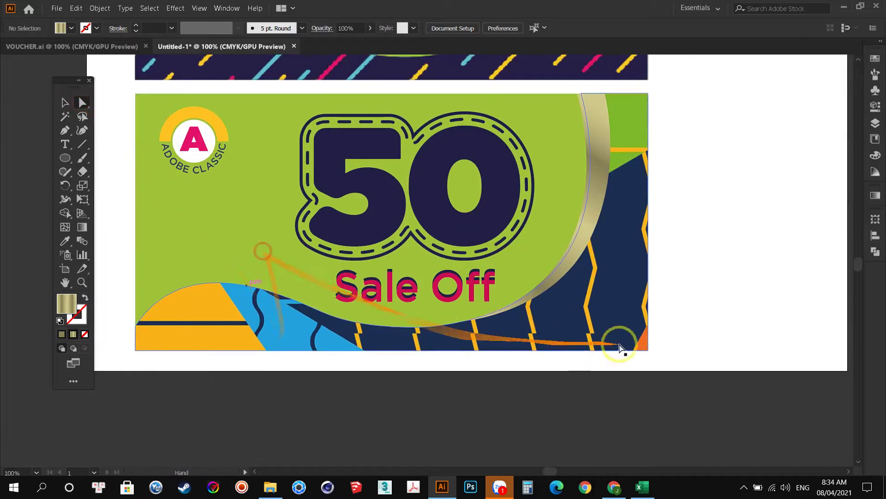
left_click(596, 307)
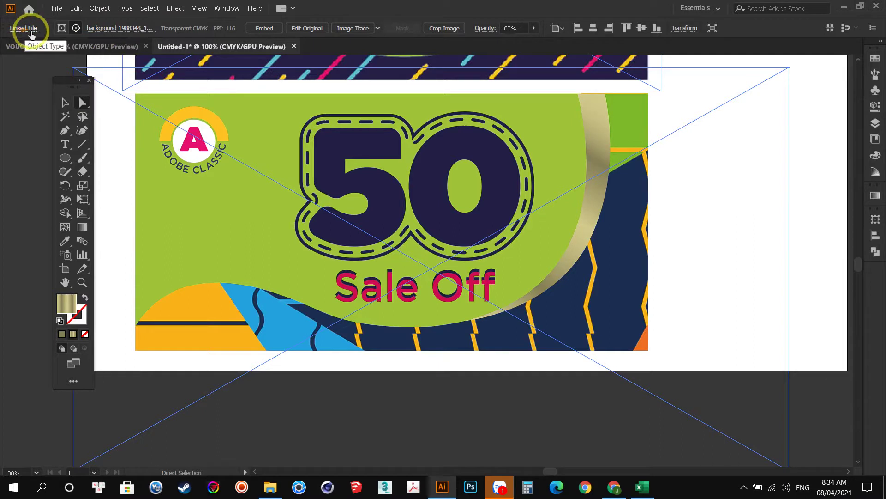
left_click(115, 29)
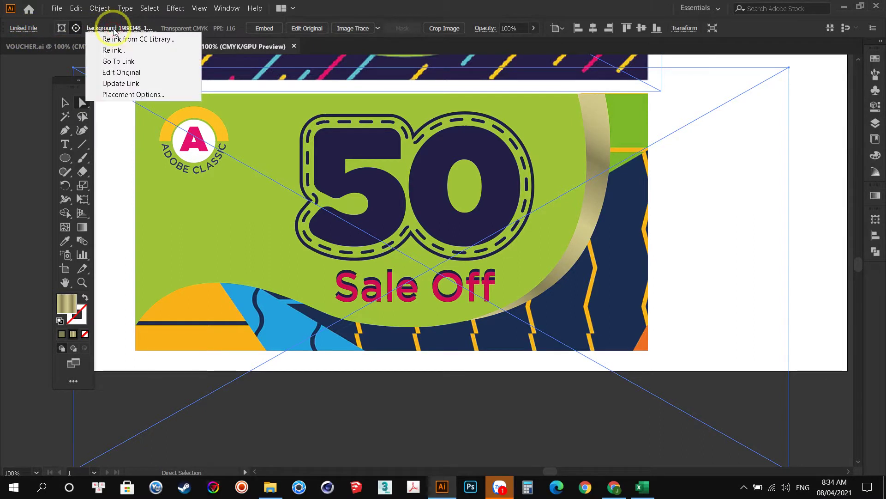
left_click(121, 55)
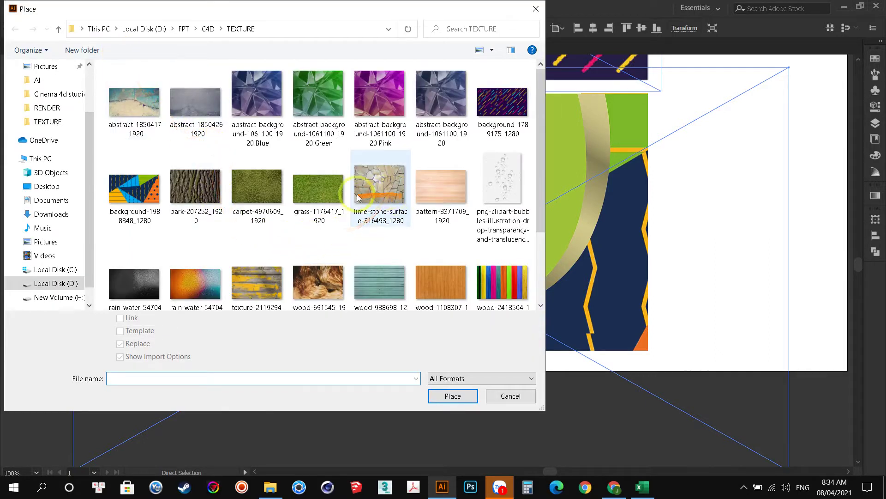
scroll(210, 213, "down", 2)
scroll(208, 213, "up", 2)
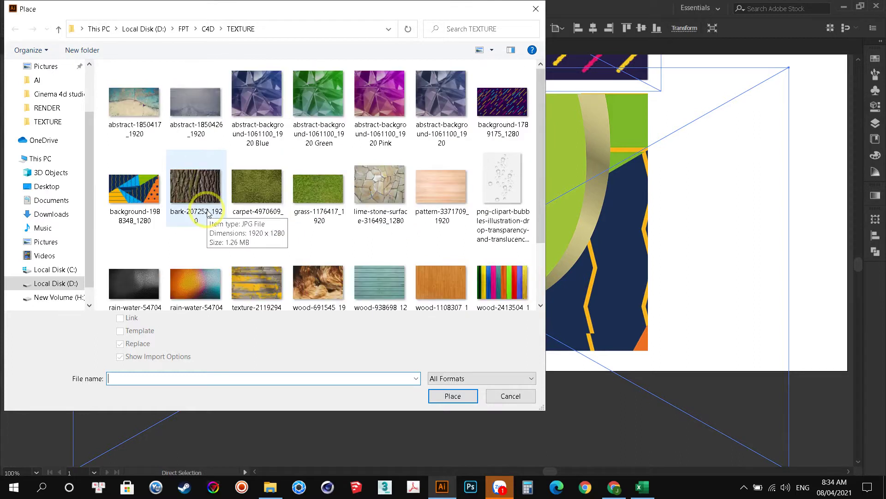
left_click(492, 109)
left_click(453, 395)
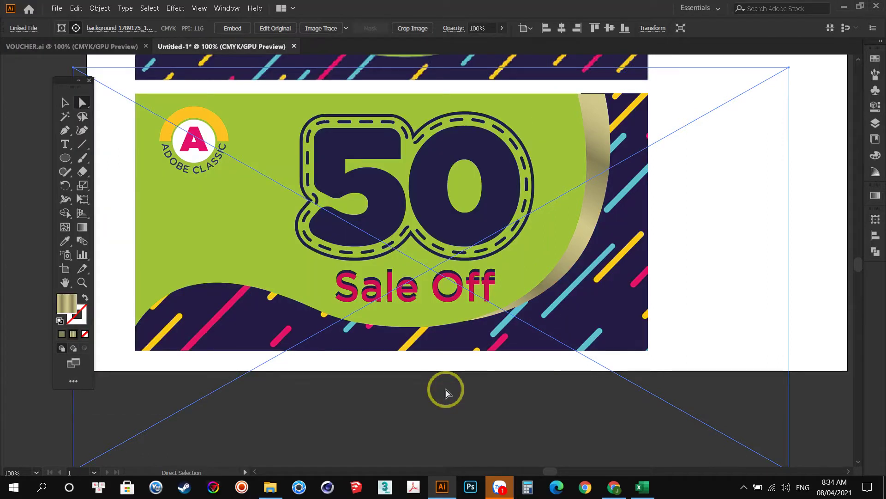
Shift the striped image within the lower voucher's wave, deselect it, and zoom out.
left_click_drag(735, 270, 728, 304)
mouse_move(729, 312)
left_mouse_down()
mouse_move(702, 288)
mouse_move(712, 365)
left_mouse_up()
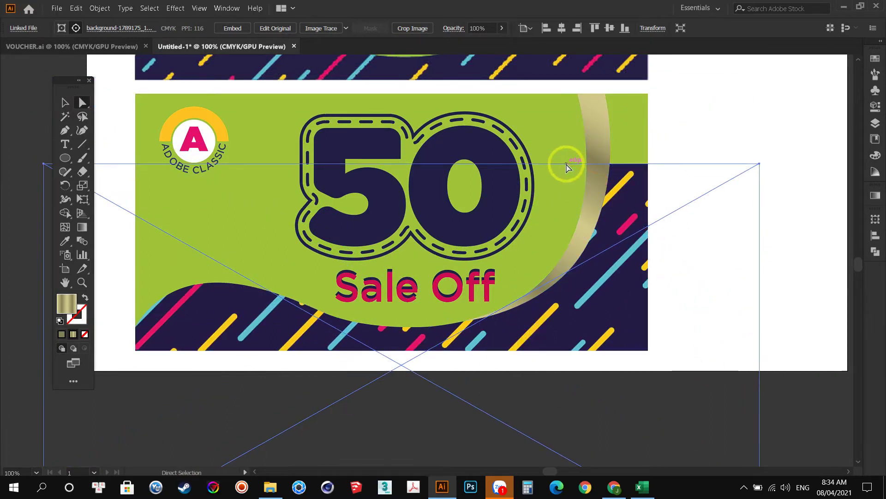
left_click_drag(723, 233, 712, 203)
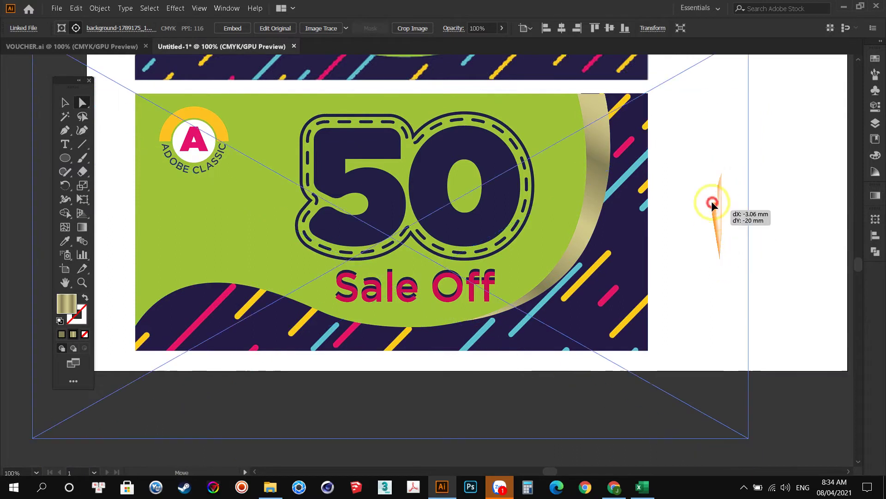
mouse_move(712, 203)
left_mouse_down()
mouse_move(739, 259)
mouse_move(734, 266)
mouse_move(725, 254)
mouse_move(710, 255)
mouse_move(725, 249)
left_mouse_up()
left_click(806, 249)
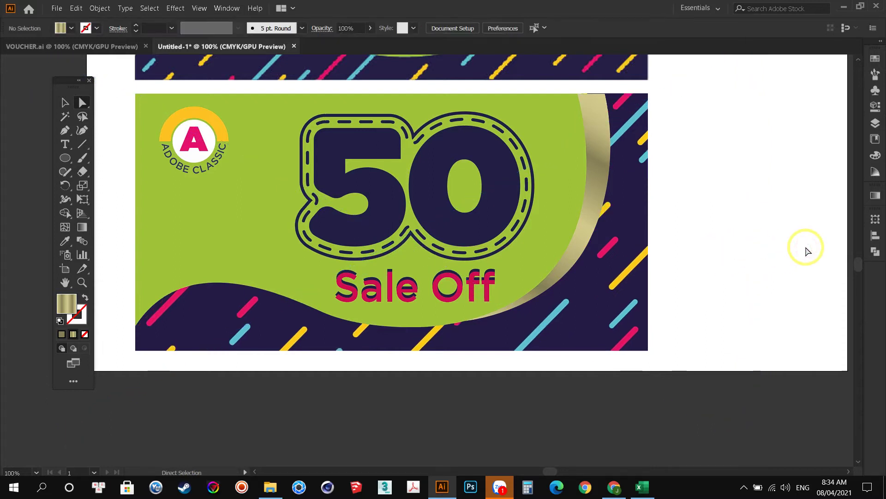
key("ctrl+minus")
key("ctrl+minus")
mouse_move(673, 281)
left_mouse_down()
mouse_move(652, 336)
mouse_move(562, 269)
left_mouse_up()
Pan the artboard so both finished vouchers are visible together.
left_click(66, 103)
left_click_drag(182, 211, 234, 200)
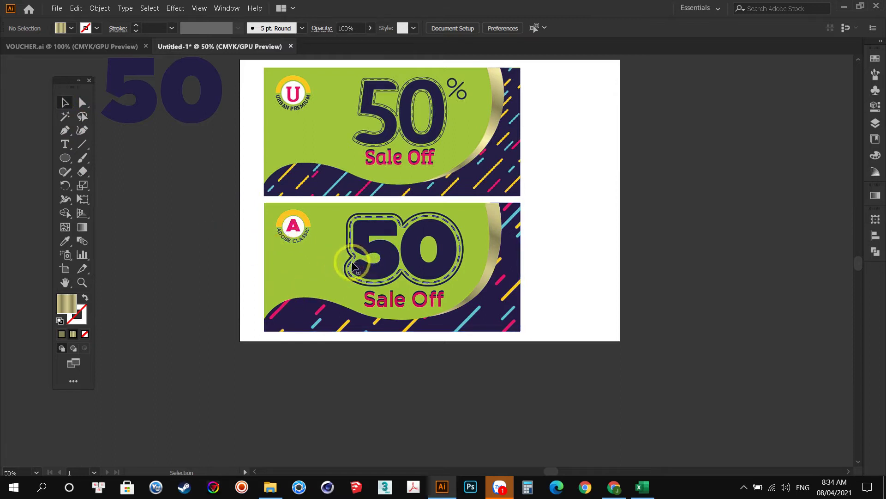
mouse_move(387, 272)
left_mouse_down()
mouse_move(500, 329)
mouse_move(491, 213)
mouse_move(495, 296)
mouse_move(317, 313)
mouse_move(291, 297)
left_mouse_up()
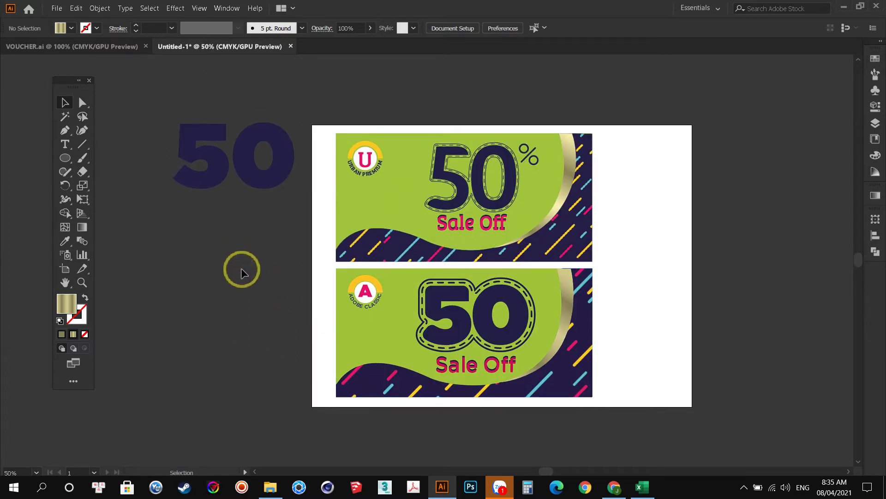
left_click_drag(281, 321, 255, 296)
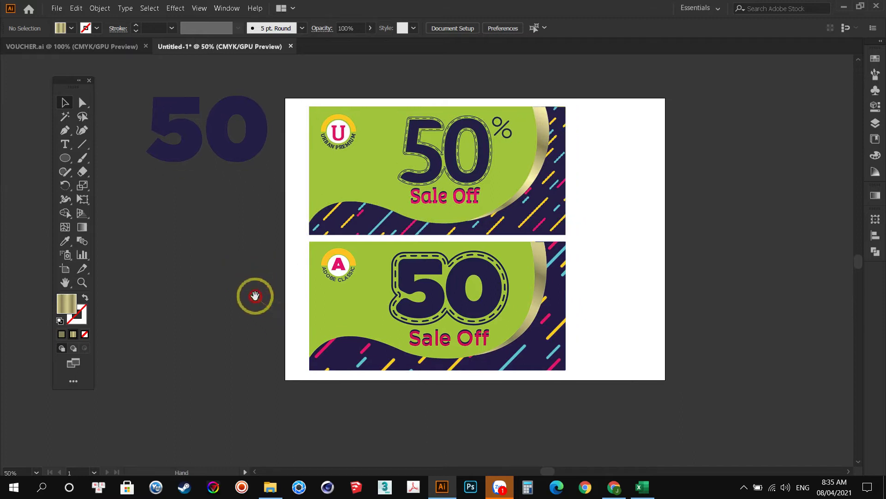